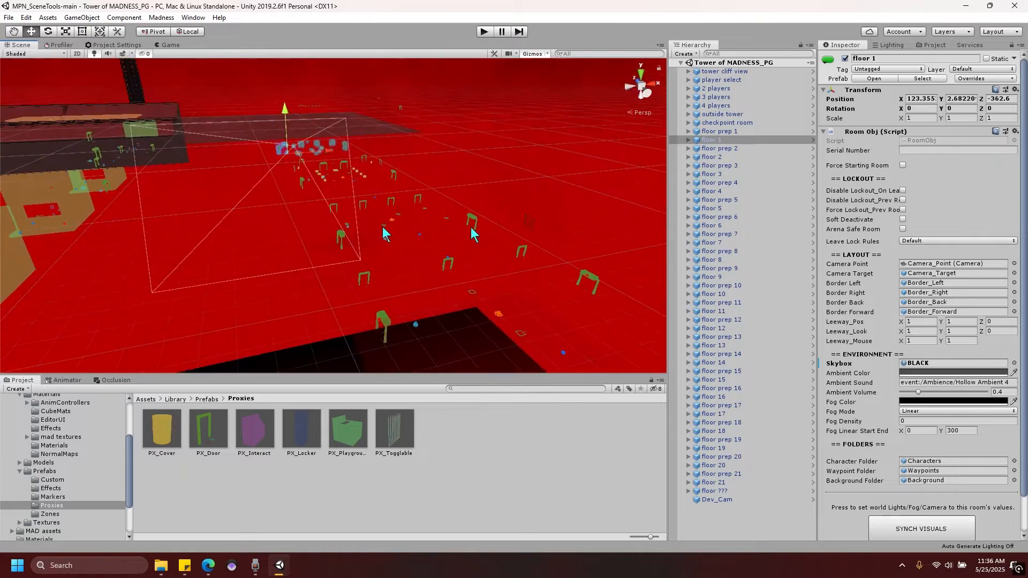
Step: Expand the floor prep 2 room and its Waypoints folder in the scene hierarchy
click(689, 148)
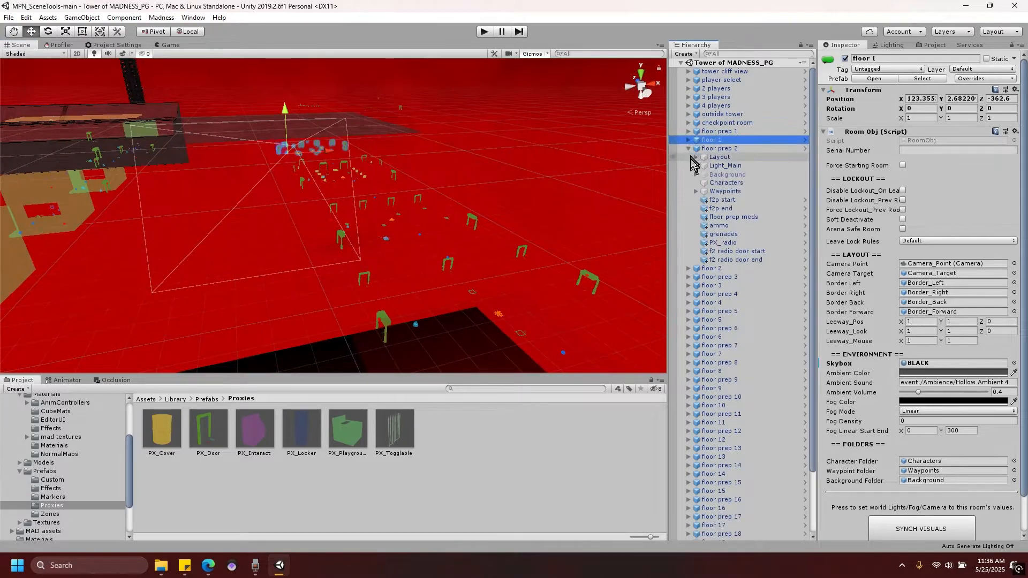
click(696, 191)
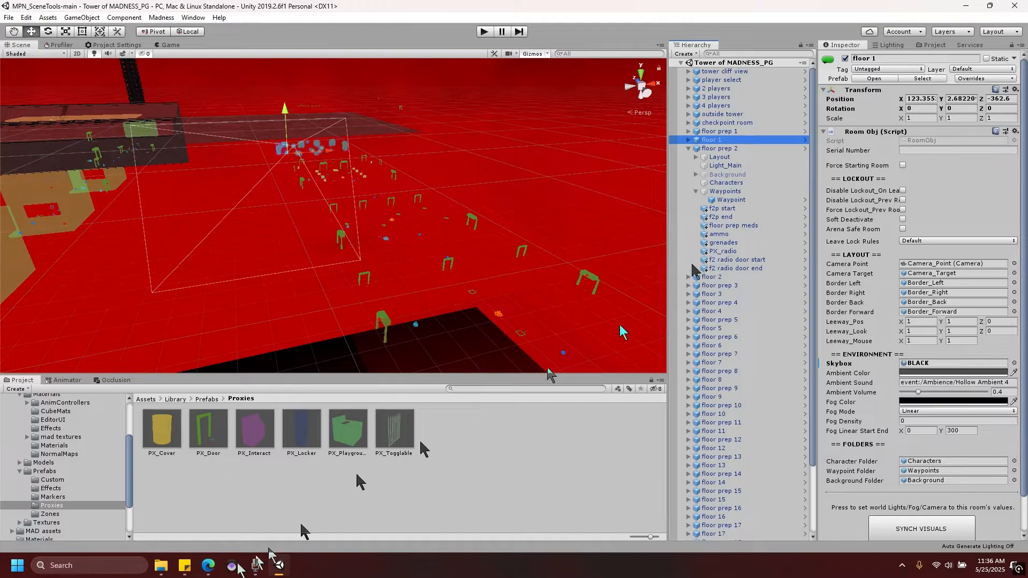
Step: Switch to Microsoft Edge and look over the waypoint layout section of the MPN: Scene Tools Overview document
mouse_move(208, 566)
click(209, 513)
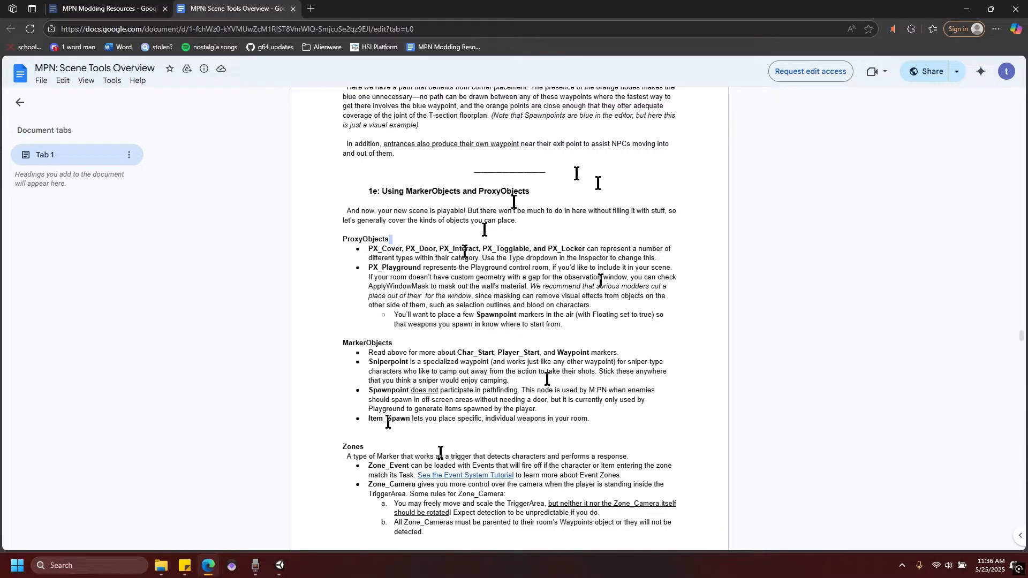
scroll(442, 303, up, 15)
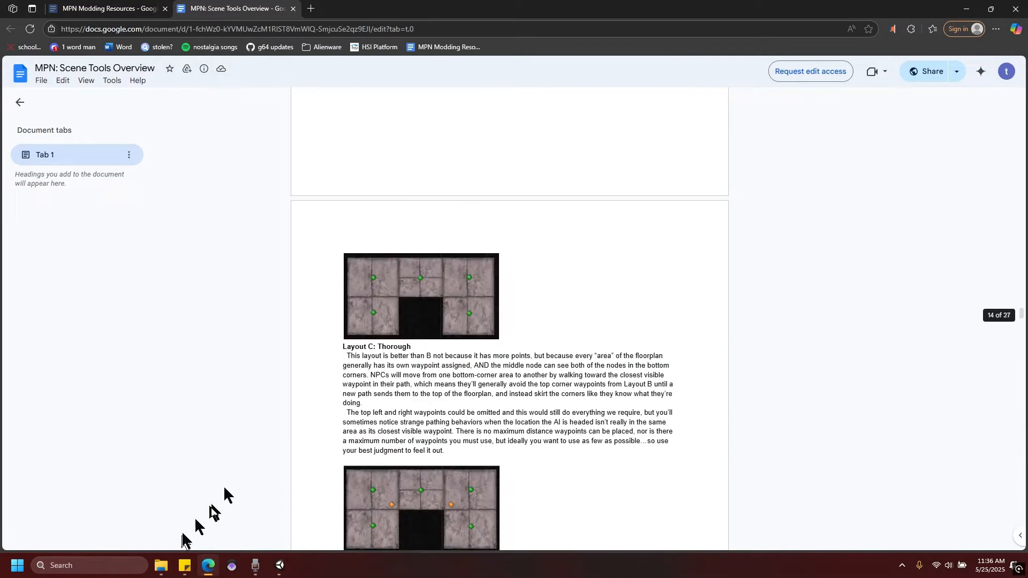
Step: Switch back to Unity and collapse the floor prep 2 room in the hierarchy
click(280, 565)
click(692, 148)
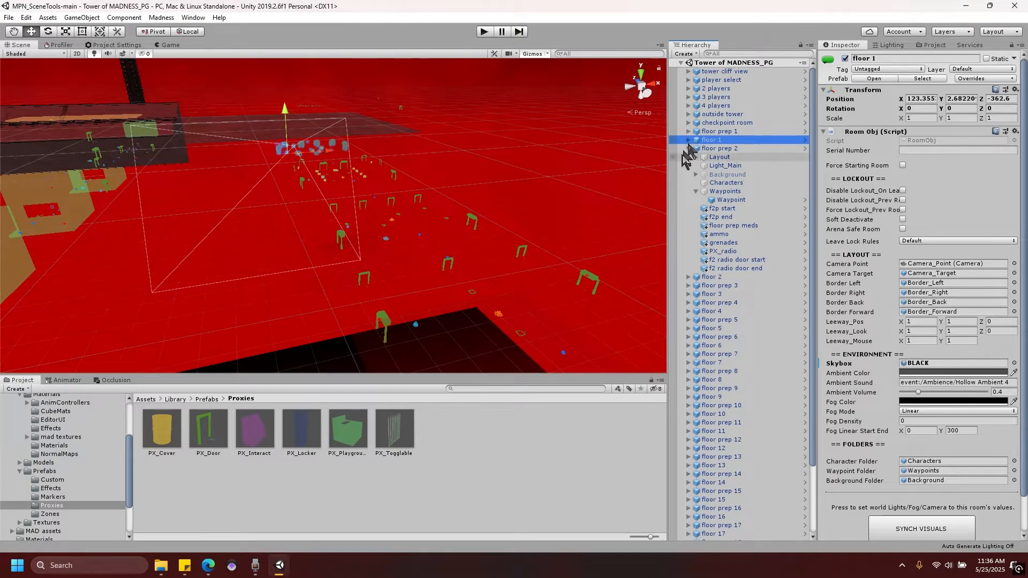
key(Left)
Step: Clear the object selection and look over the whole Tower of MADNESS_PG scene from a distance
right_drag(407, 171, 351, 196)
click(486, 201)
middle_drag(455, 183, 665, 321)
right_drag(489, 205, 344, 226)
scroll(344, 226, down, 5)
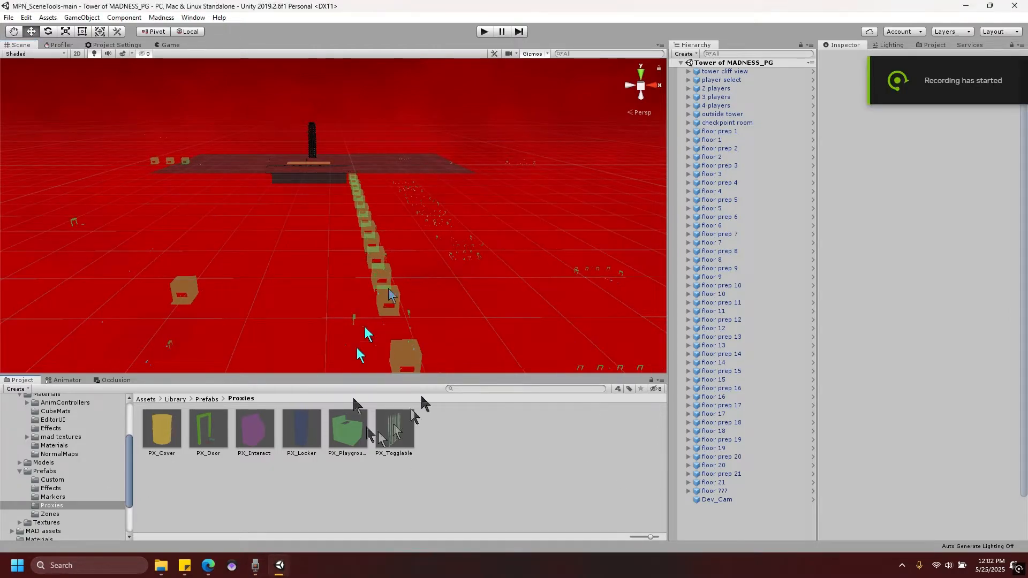
Step: Switch to File Explorer and go through the Unity installer, MPN_SceneTools-main.zip and MadCard Maker.zip in the MPN Downloads folder
click(160, 566)
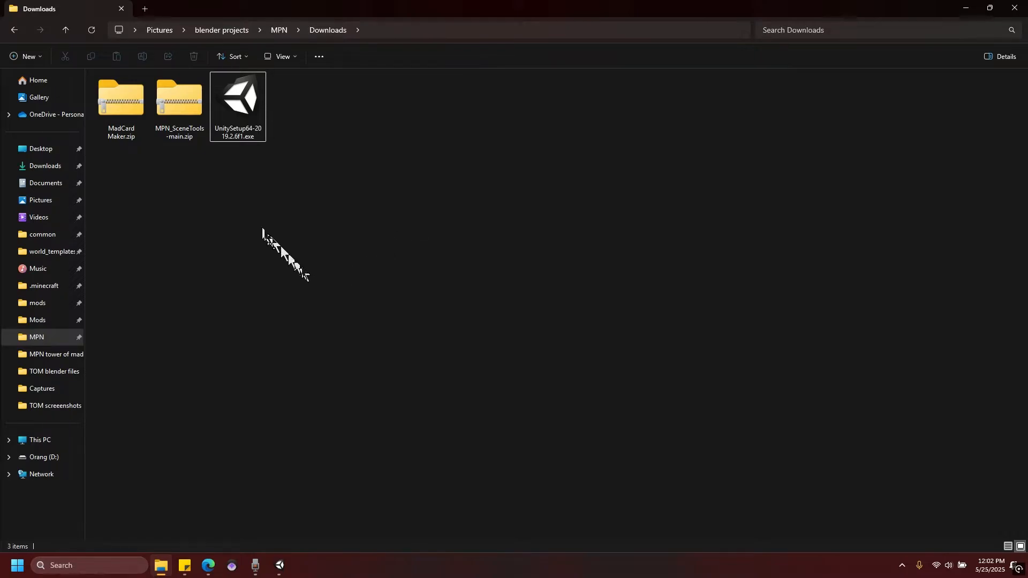
click(234, 104)
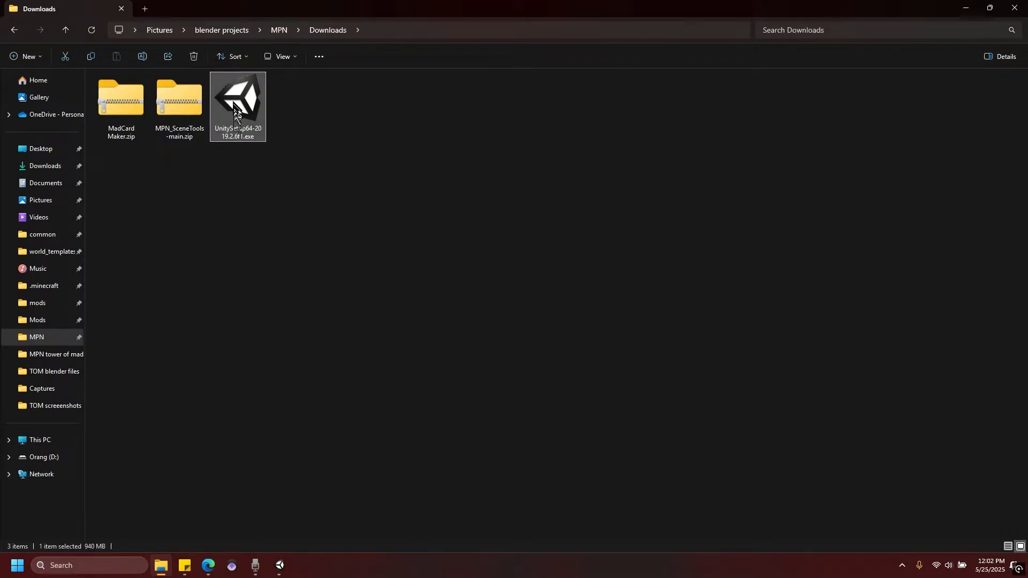
click(176, 123)
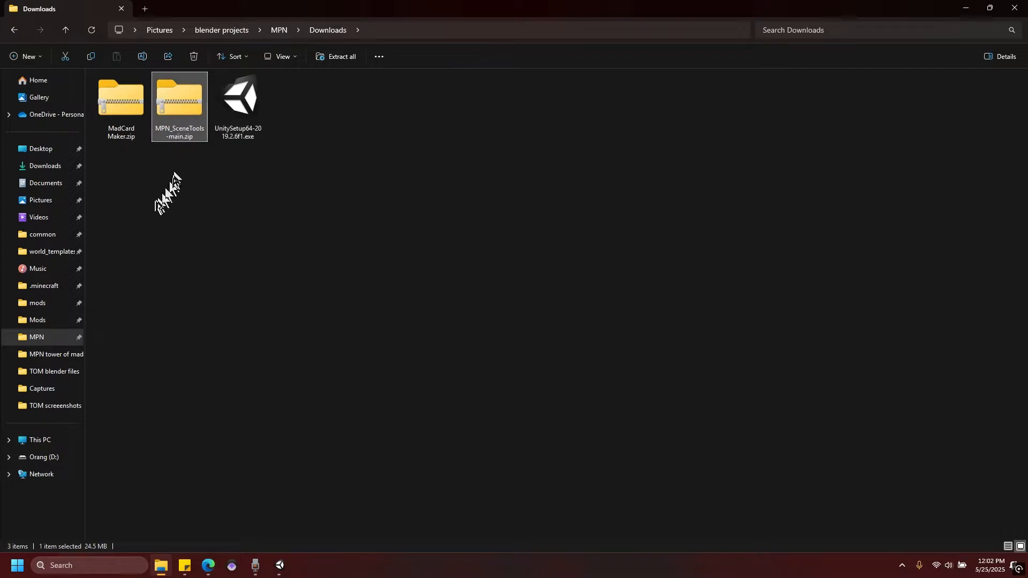
click(118, 125)
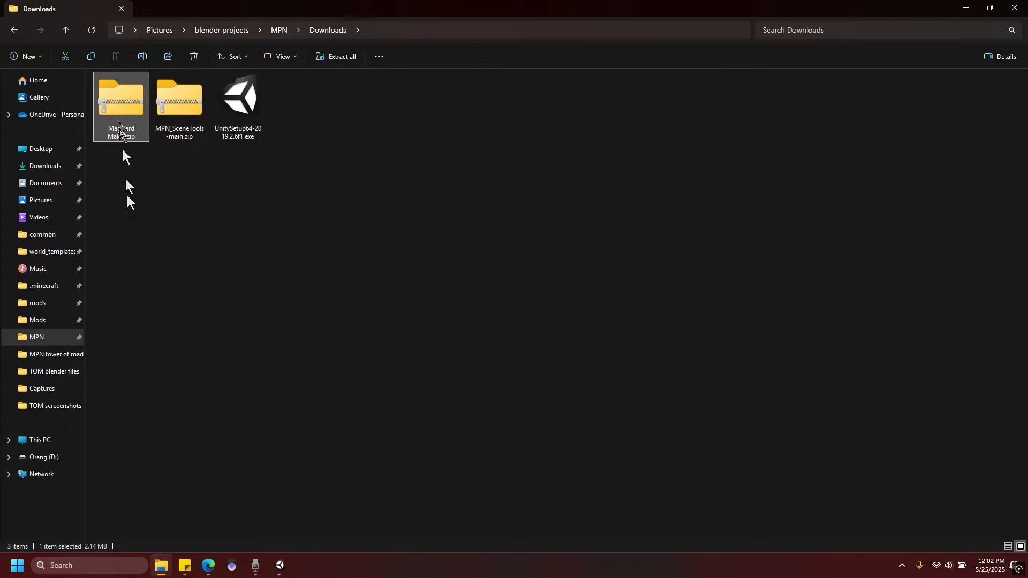
click(151, 302)
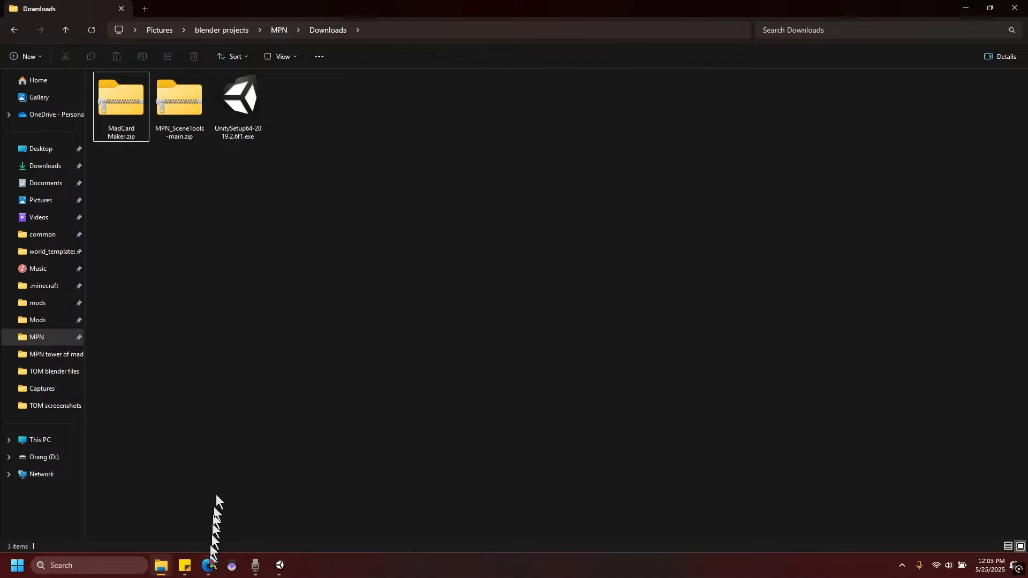
Step: Switch to Microsoft Edge, close the Scene Tools Overview document and look through the MPN Modding Resources document
click(208, 565)
click(292, 9)
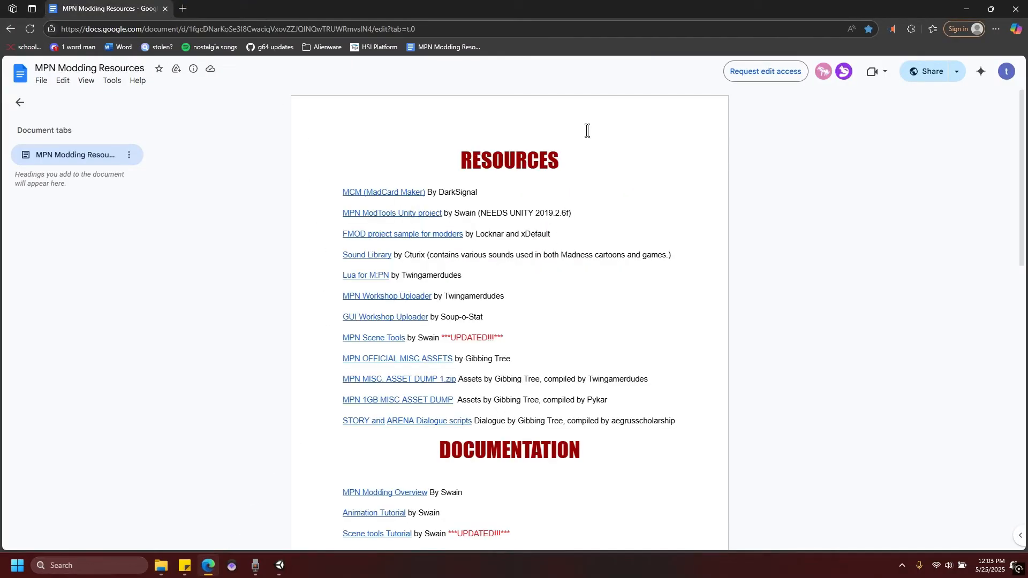
scroll(493, 217, down, 13)
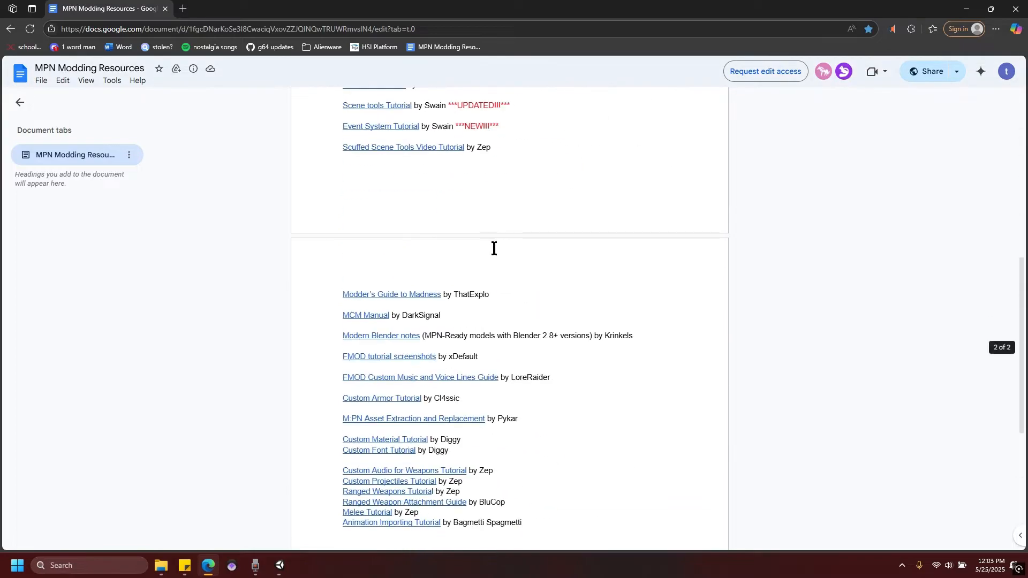
scroll(494, 249, up, 13)
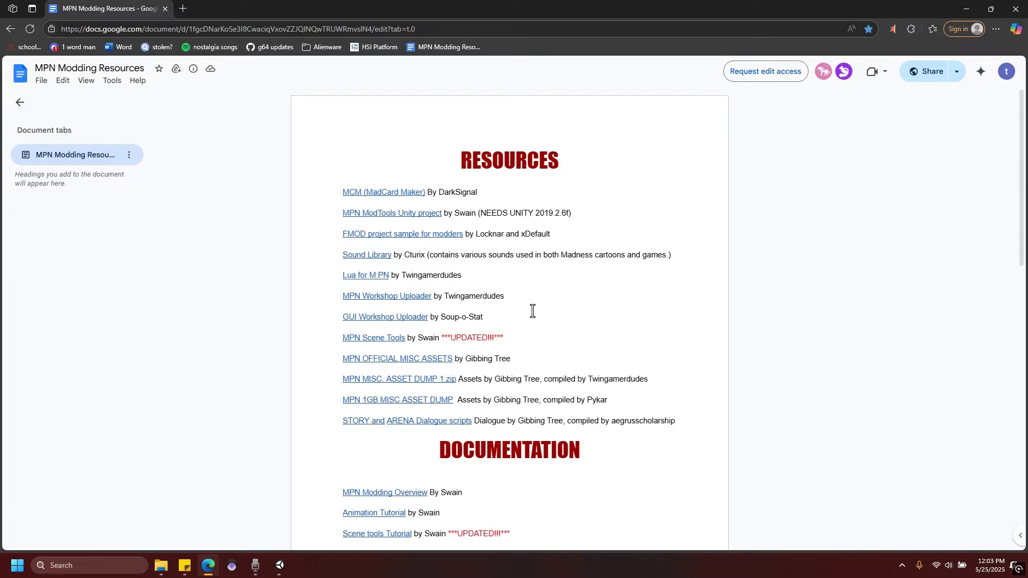
scroll(533, 311, down, 12)
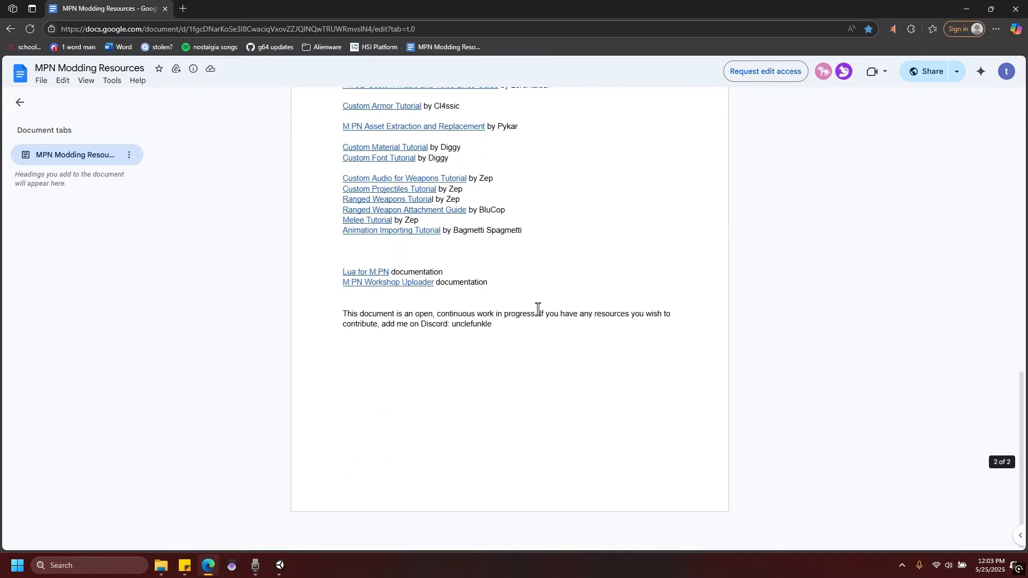
scroll(537, 307, up, 8)
scroll(537, 309, up, 5)
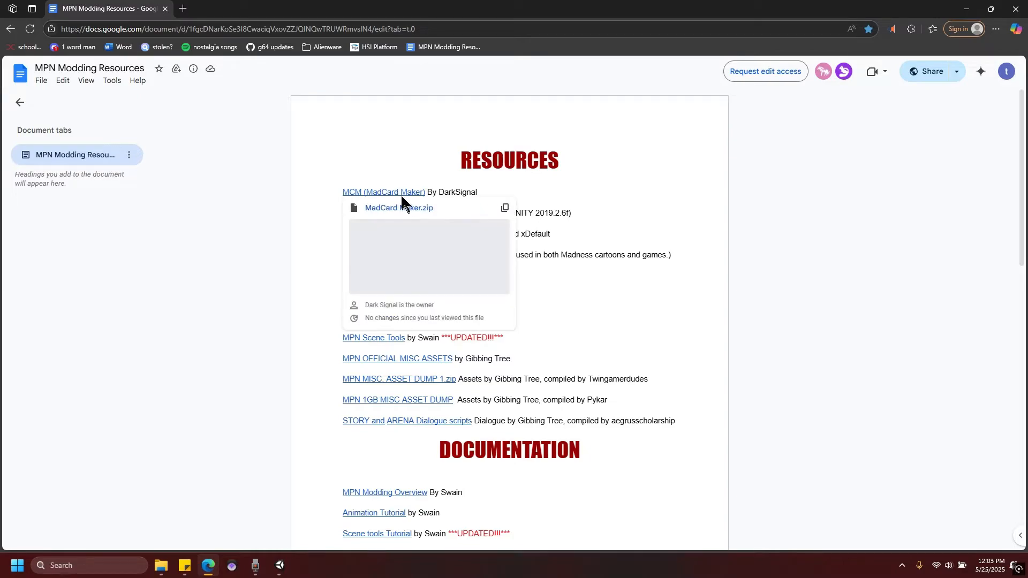
Step: Open the MadCard Maker.zip and MPN Scene Tools pages from the resources list
click(399, 208)
click(161, 12)
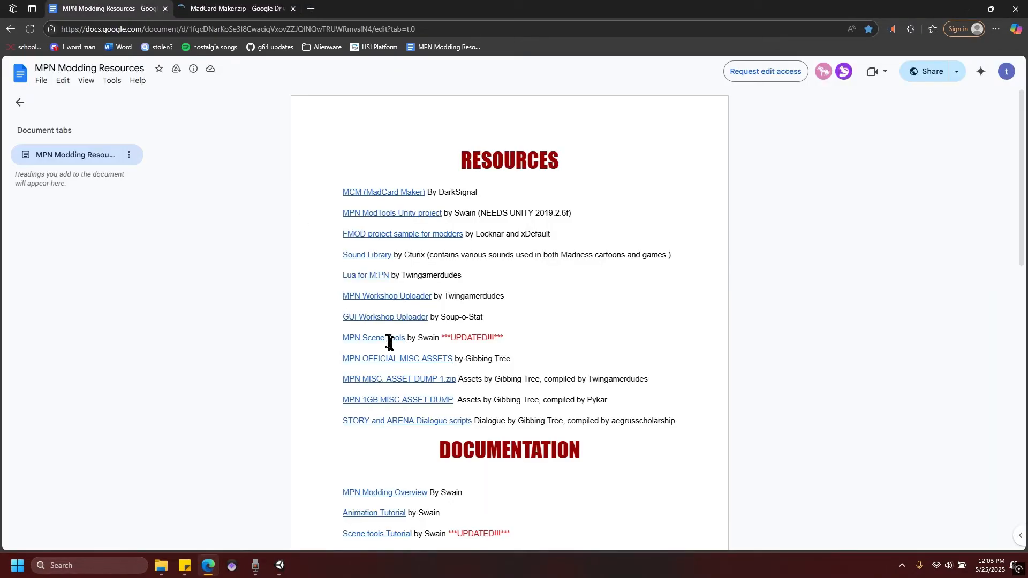
click(403, 352)
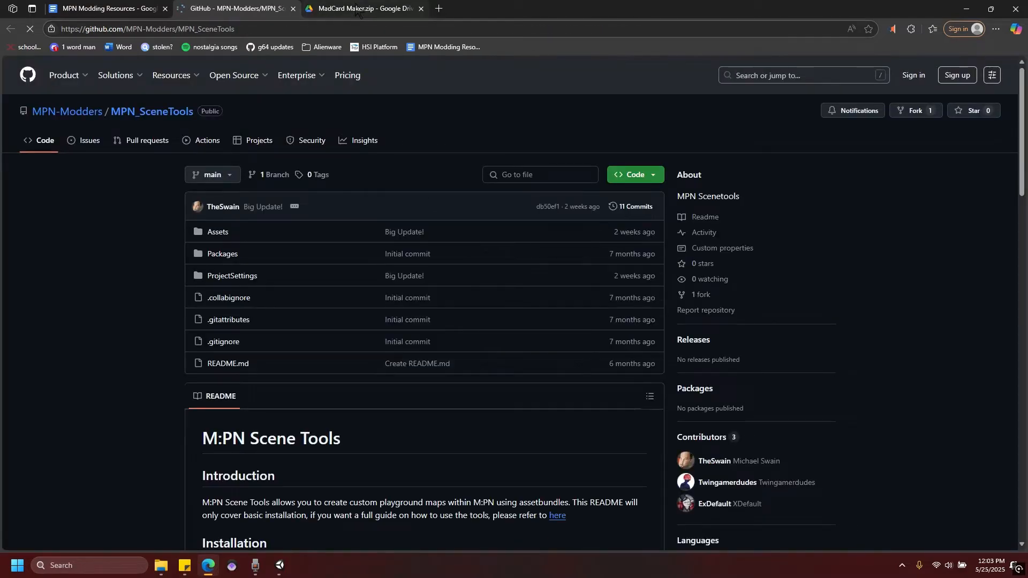
Step: View the MadCard Maker.zip download page, place it ahead of the GitHub page and close it
click(364, 10)
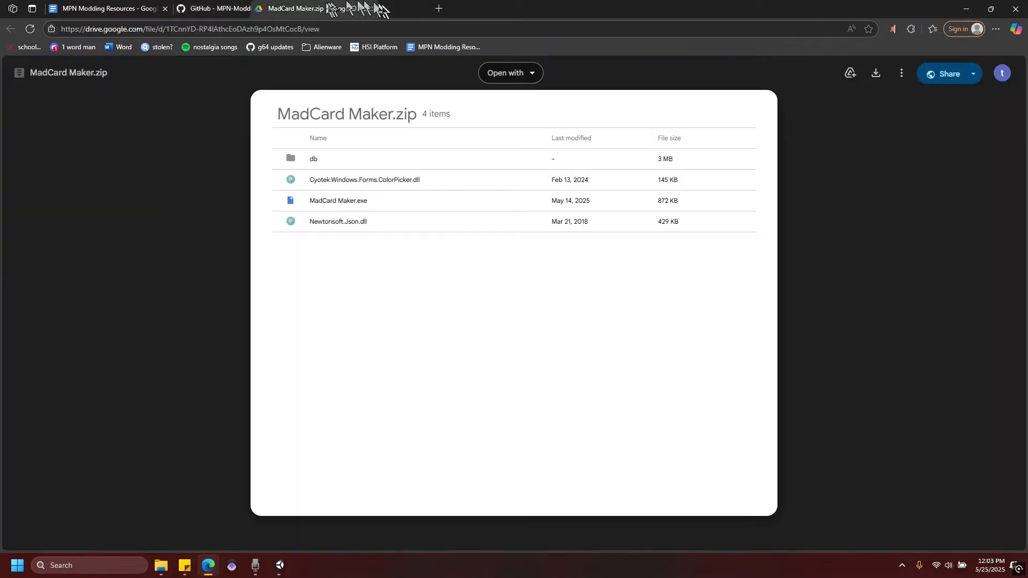
drag(381, 8, 301, 8)
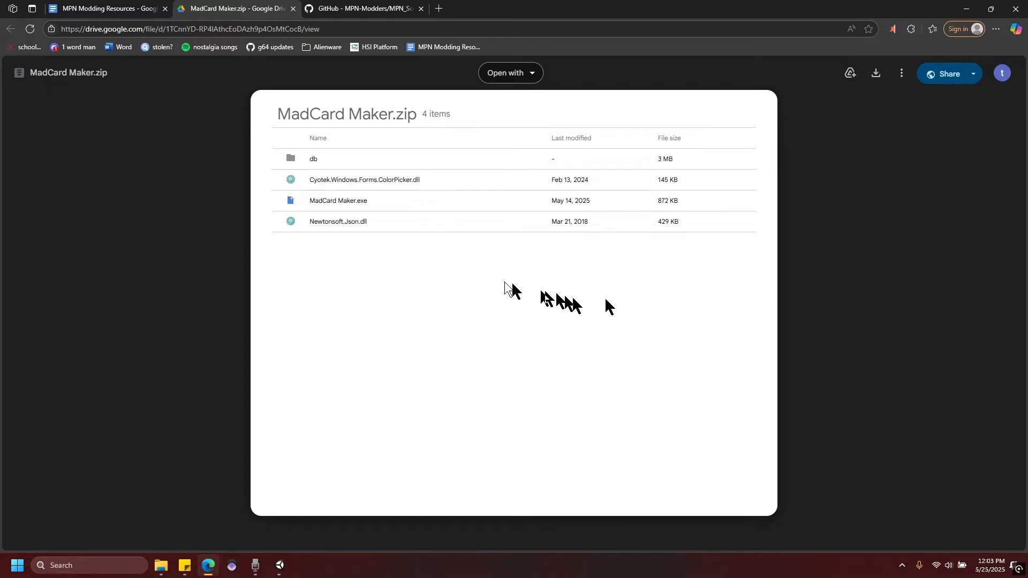
middle_click(246, 7)
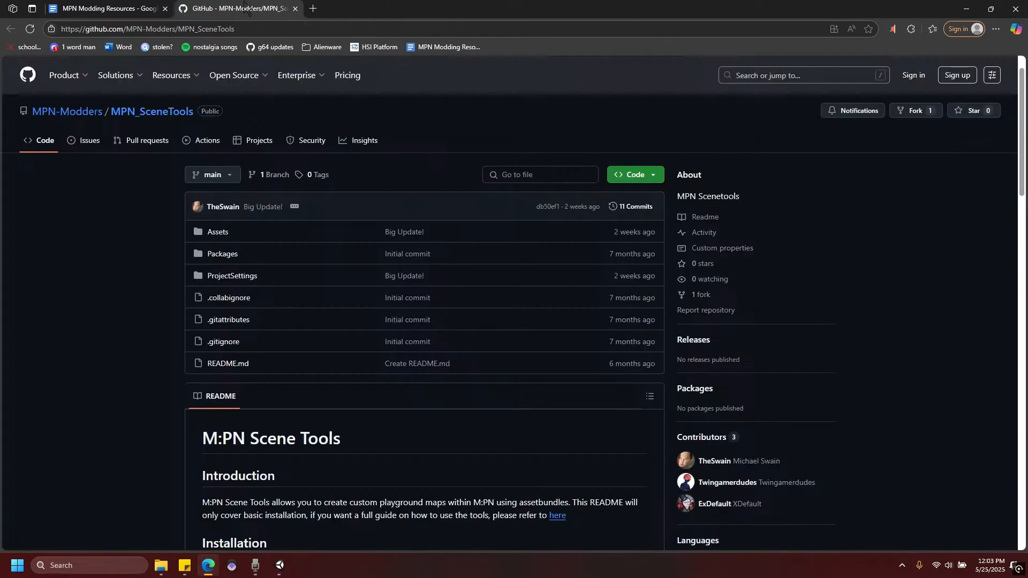
Step: Open the code options of the MPN_SceneTools repository and go to its ZIP download option
click(643, 174)
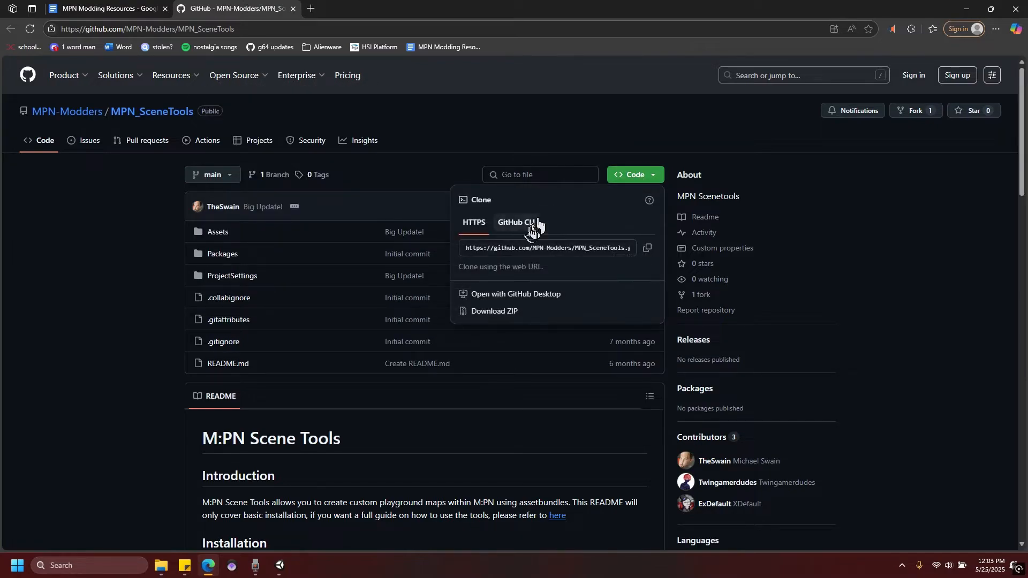
click(641, 177)
click(642, 177)
click(642, 178)
click(641, 178)
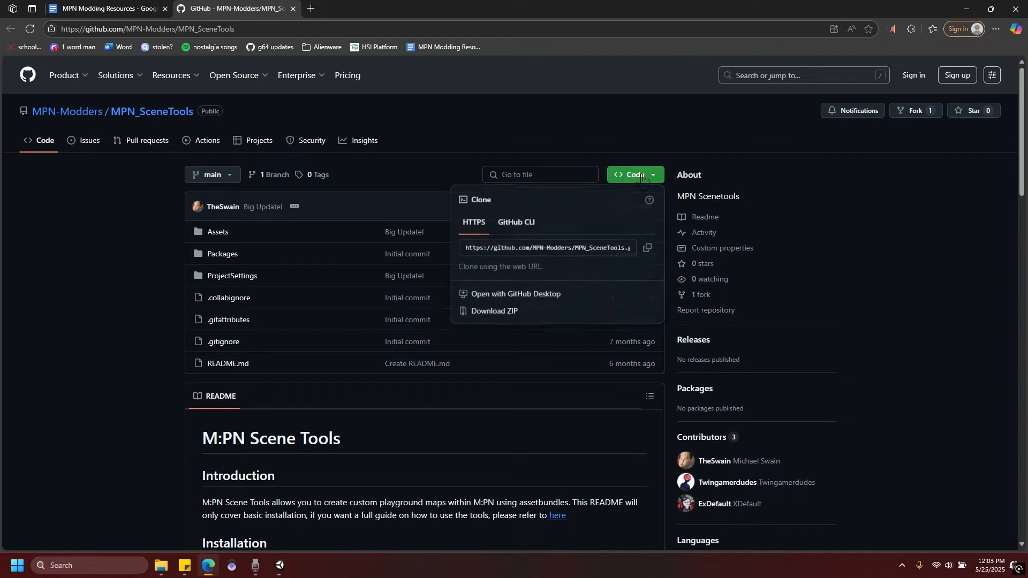
click(642, 177)
click(641, 177)
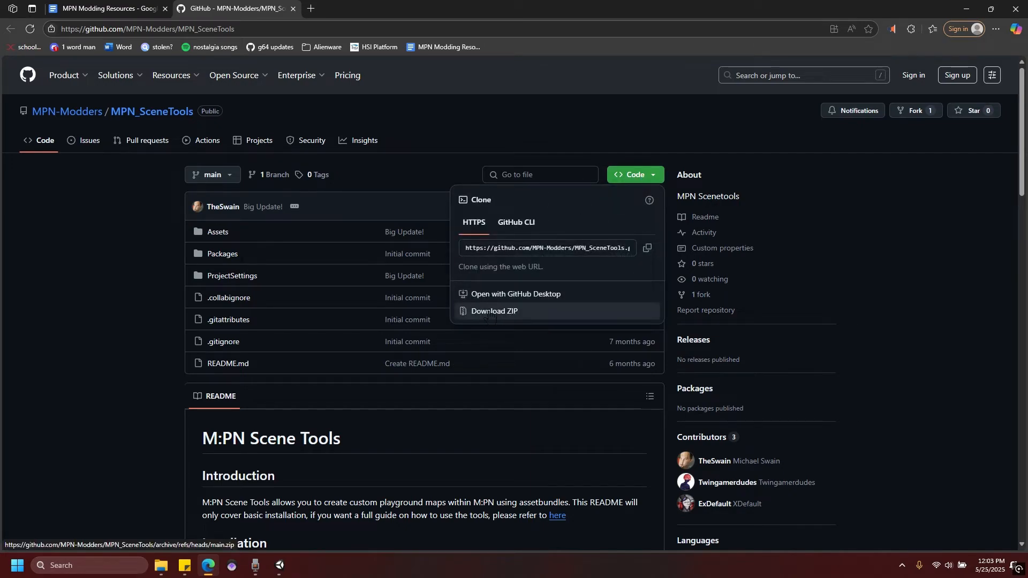
click(491, 312)
Step: Open the Unity download archive linked in the README's Installing Unity section and list the 2019 versions
scroll(412, 214, down, 15)
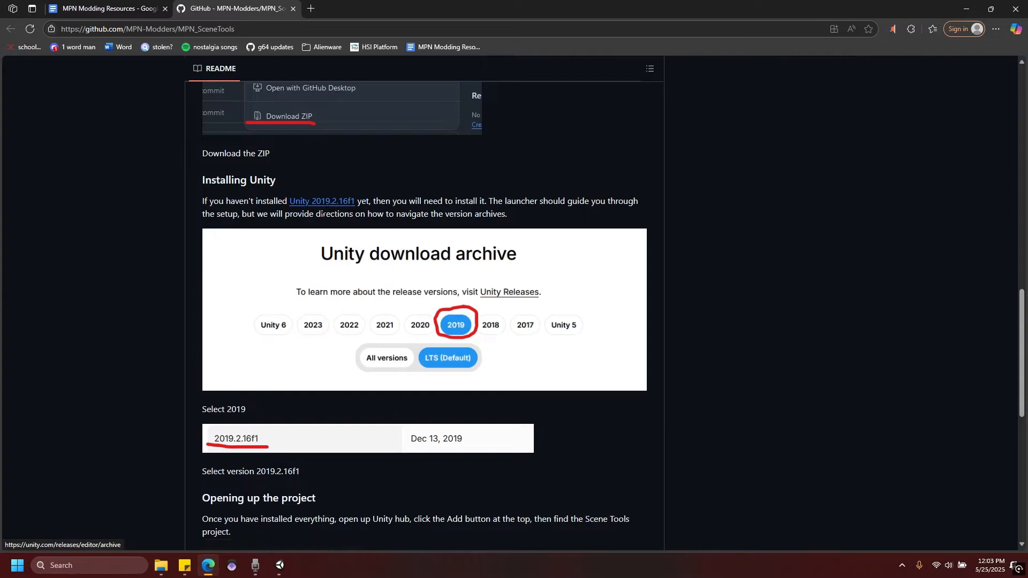
middle_click(322, 202)
click(350, 8)
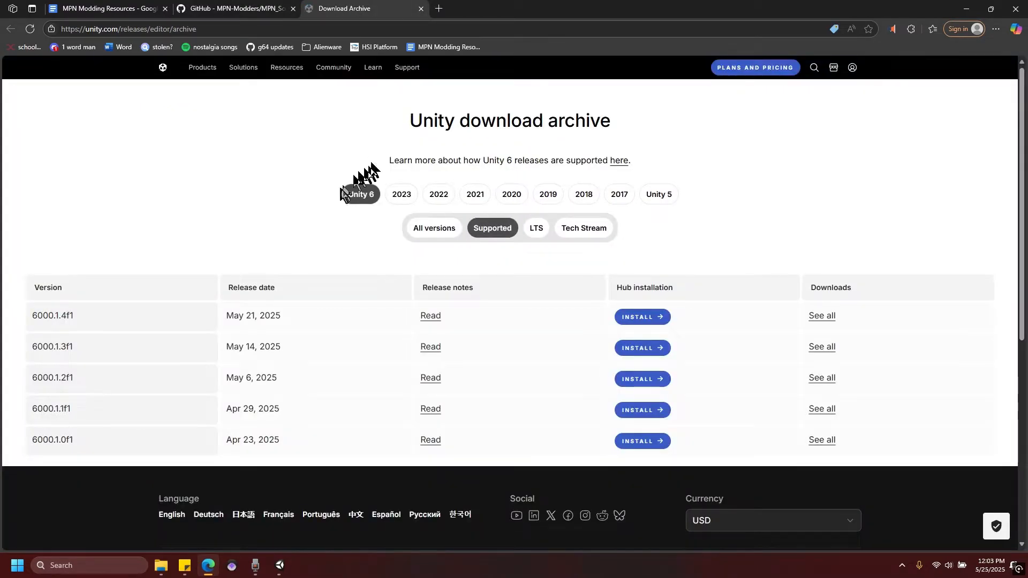
click(547, 195)
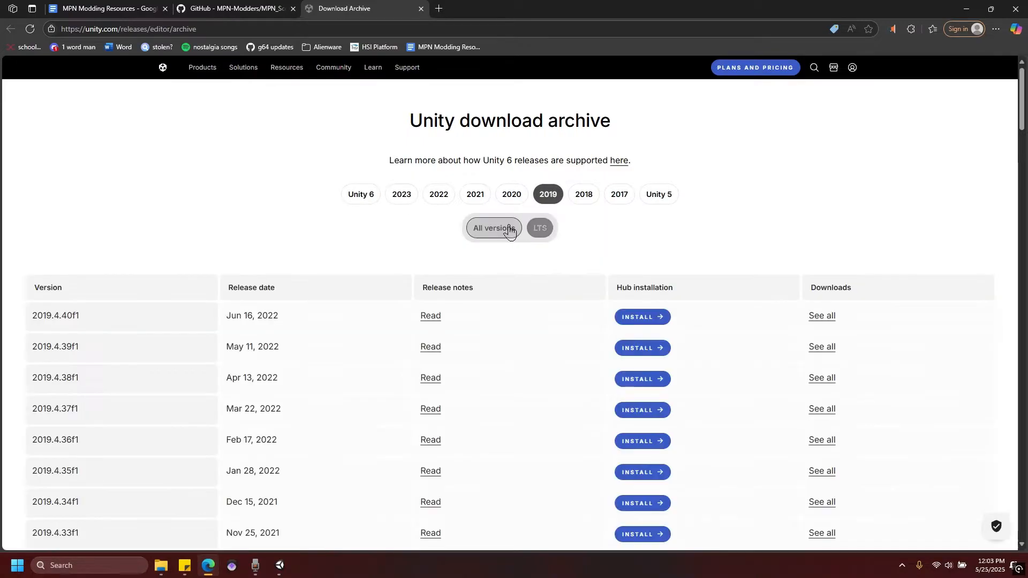
Step: Look through all the 2019 releases and search the page for version 2019.2.16f1
scroll(371, 223, down, 1)
scroll(371, 222, down, 20)
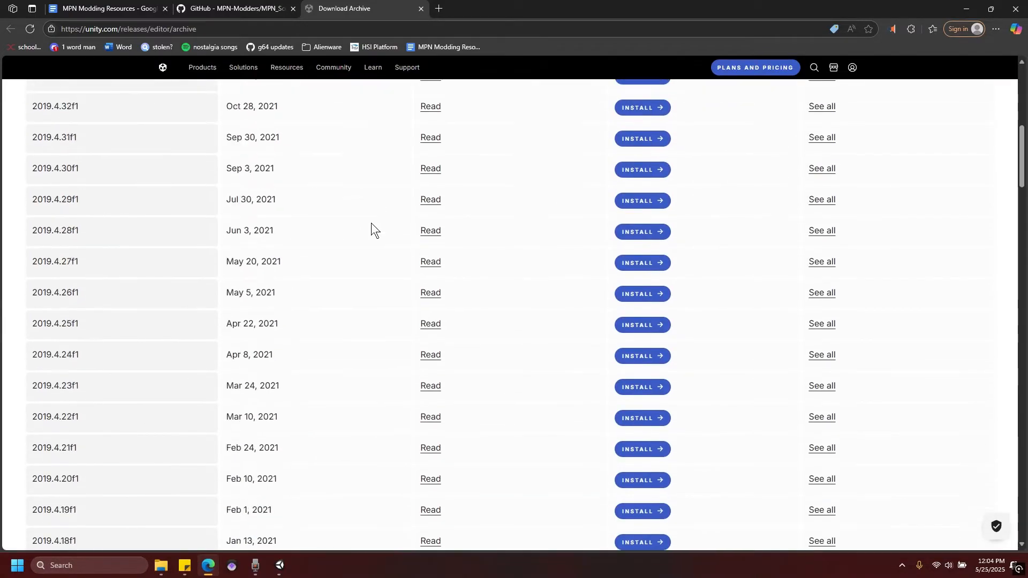
scroll(368, 224, down, 15)
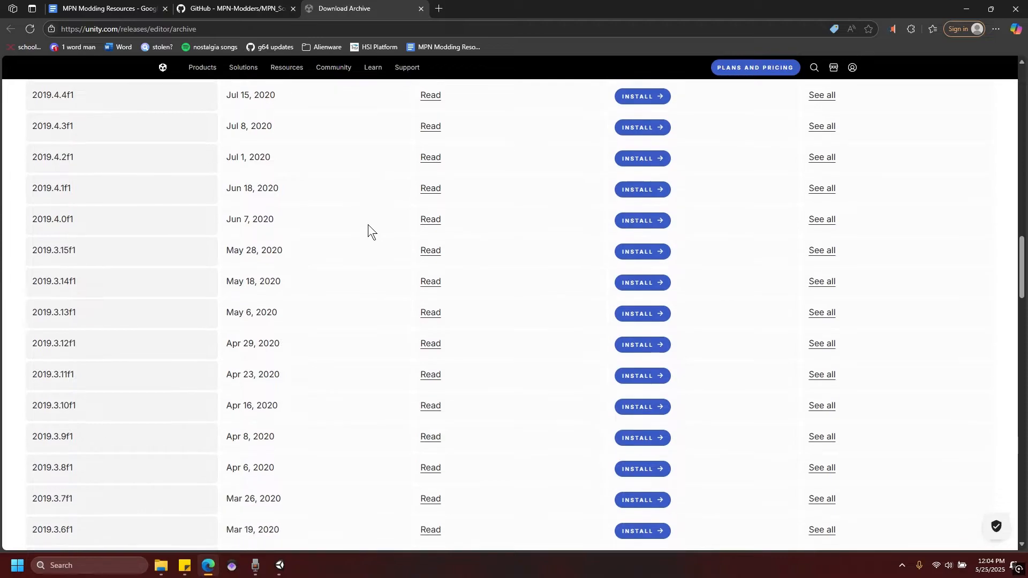
scroll(349, 236, down, 3)
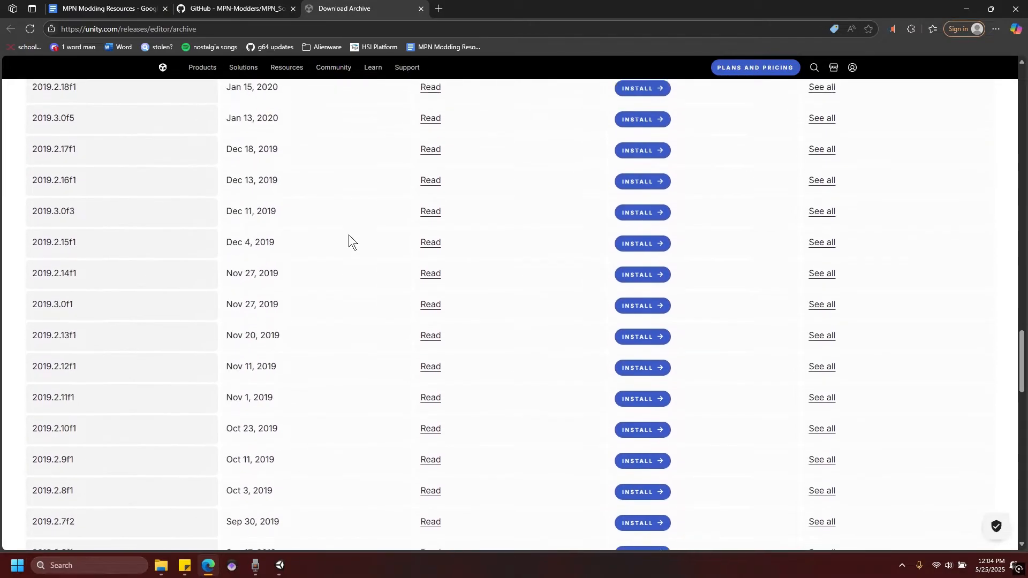
scroll(407, 270, down, 4)
key(ctrl+f)
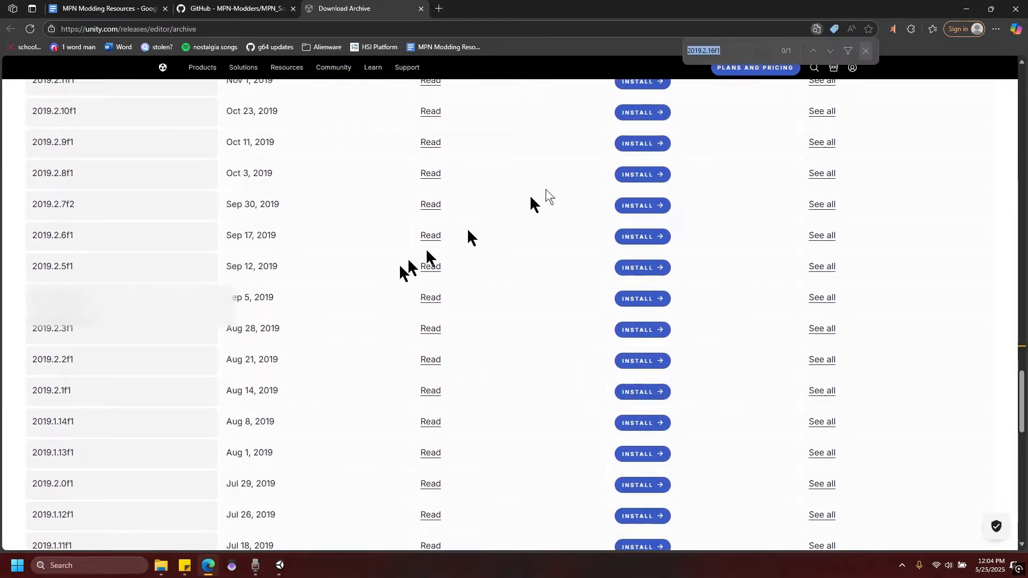
click(744, 59)
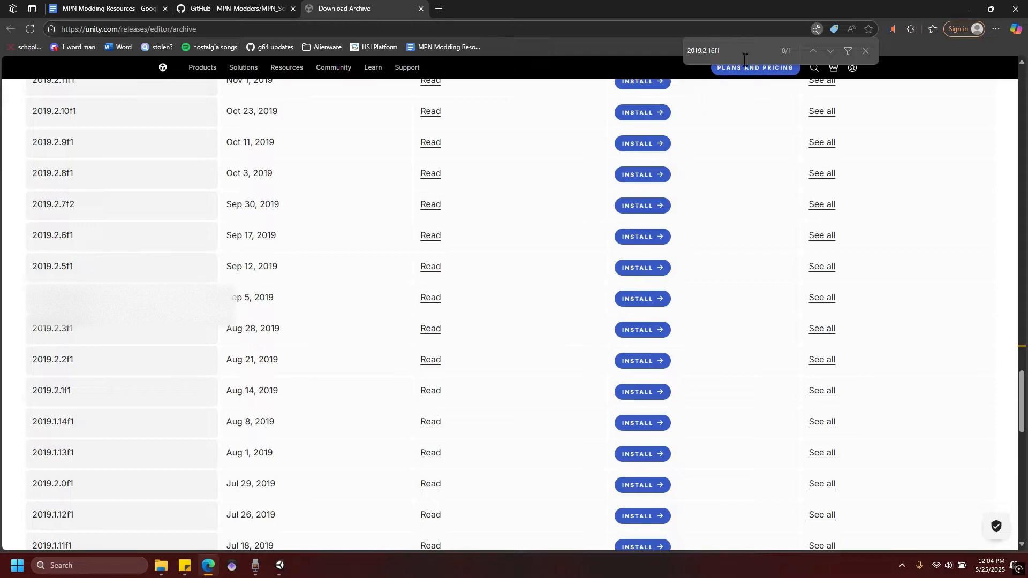
key(Return)
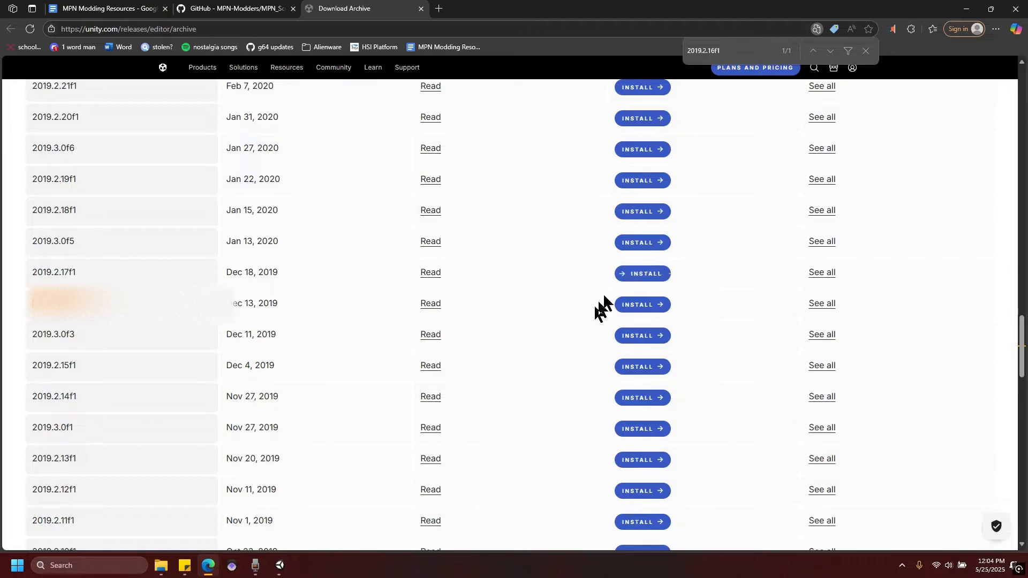
Step: Close the page search, the Unity download archive and the MPN_SceneTools repository page
click(866, 51)
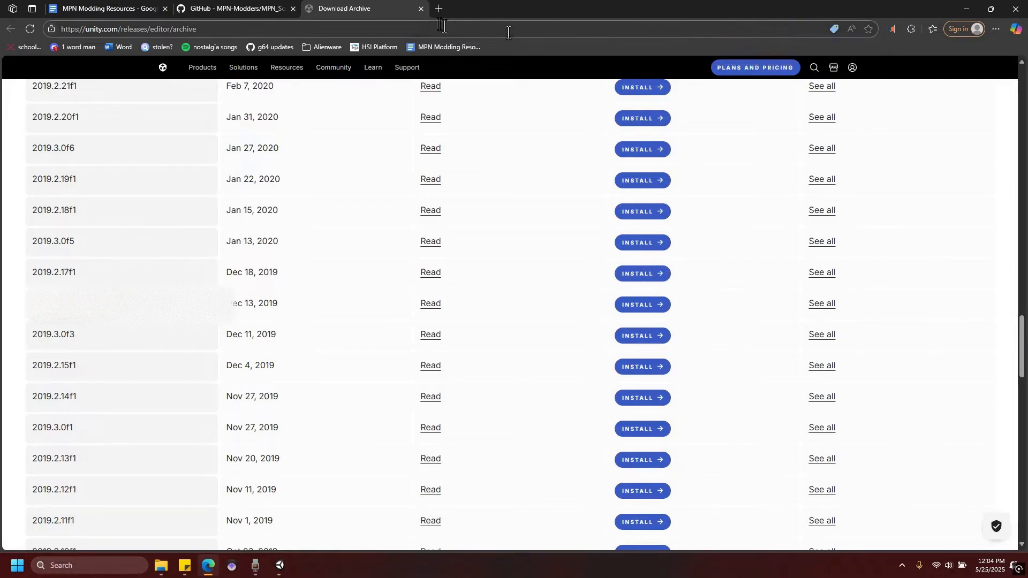
middle_click(370, 8)
middle_click(208, 7)
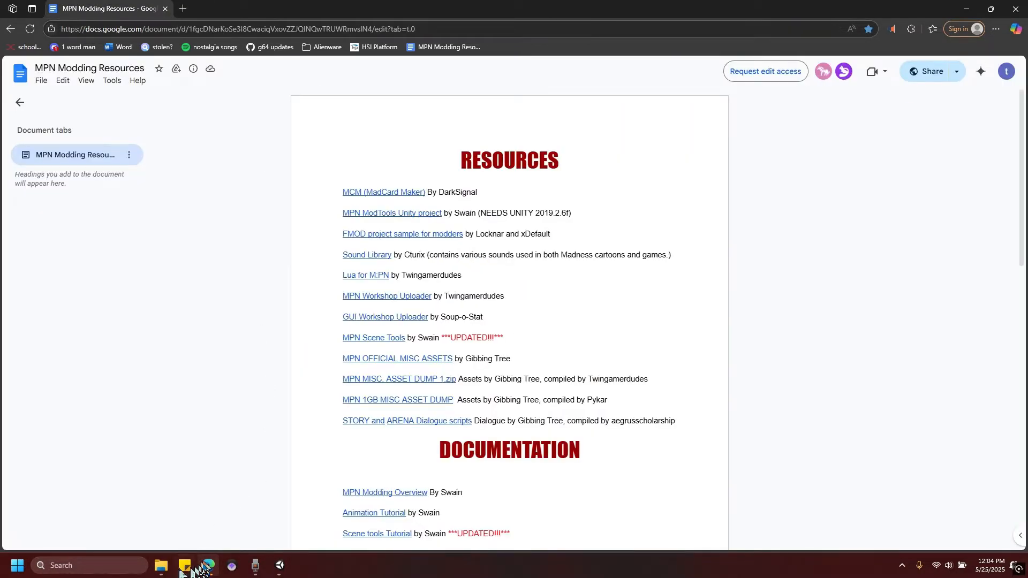
Step: Switch to File Explorer and extract MadCard Maker.zip into a MadCard Maker folder inside the MPN Downloads folder
click(160, 565)
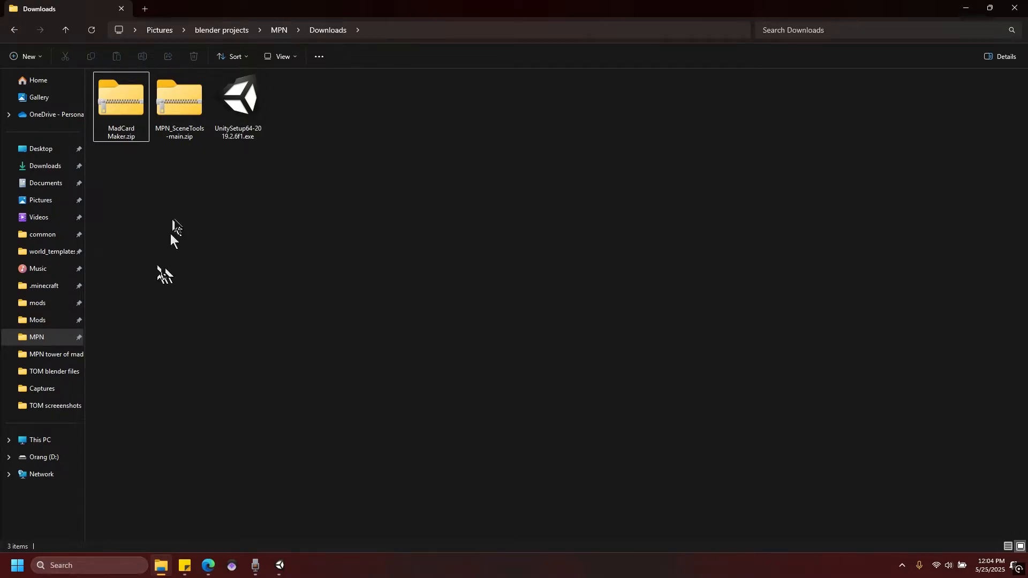
right_click(118, 97)
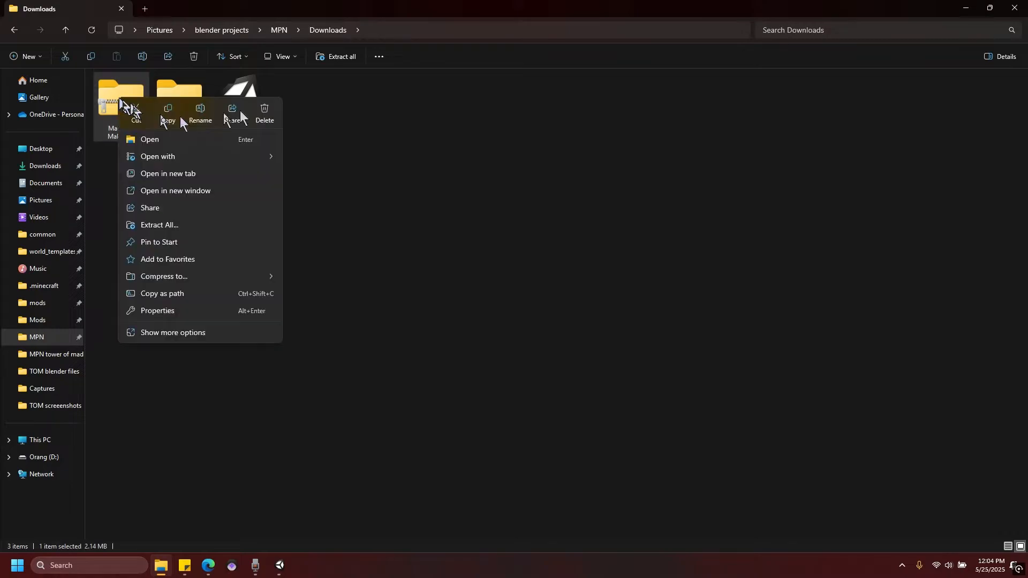
click(342, 57)
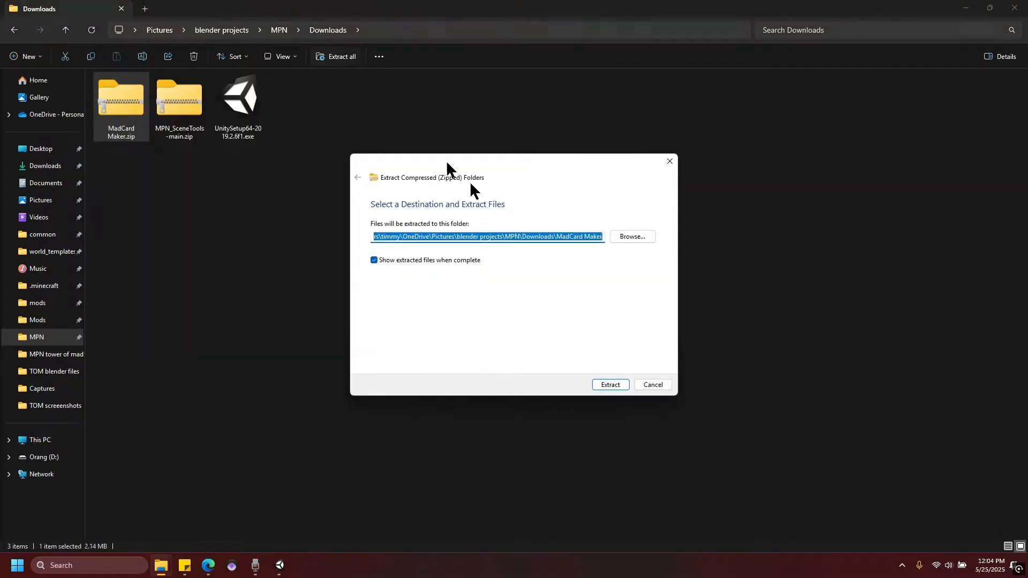
click(604, 389)
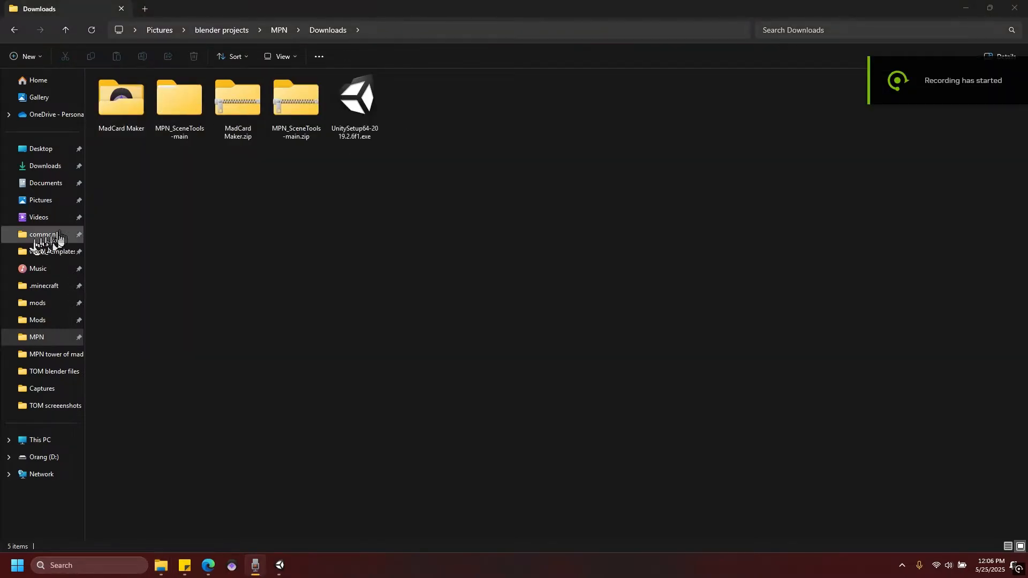
Step: Start the UnitySetup64-2019.2.6f1.exe installer and decline its request to make changes to the device
click(323, 278)
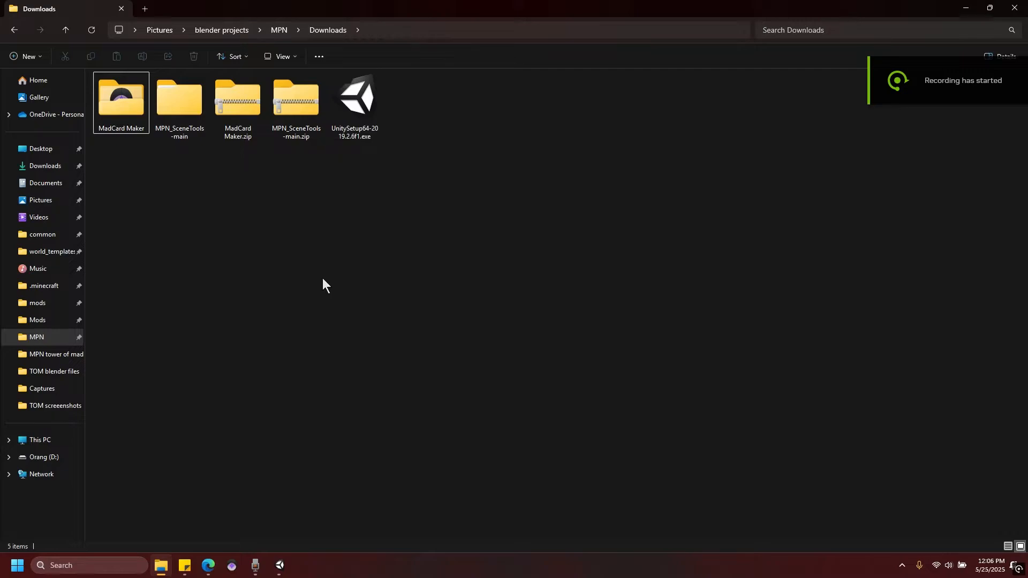
click(377, 105)
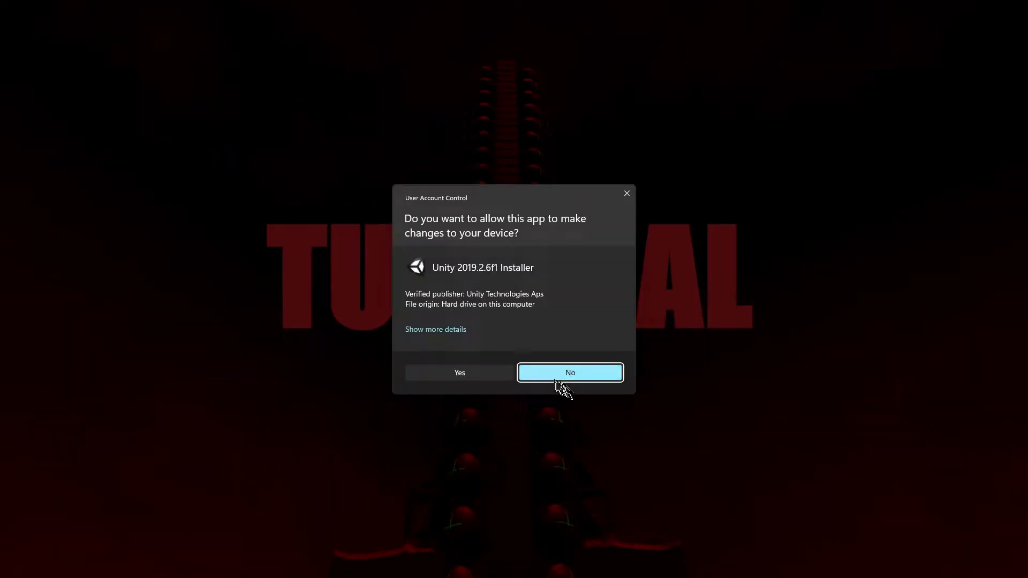
click(554, 375)
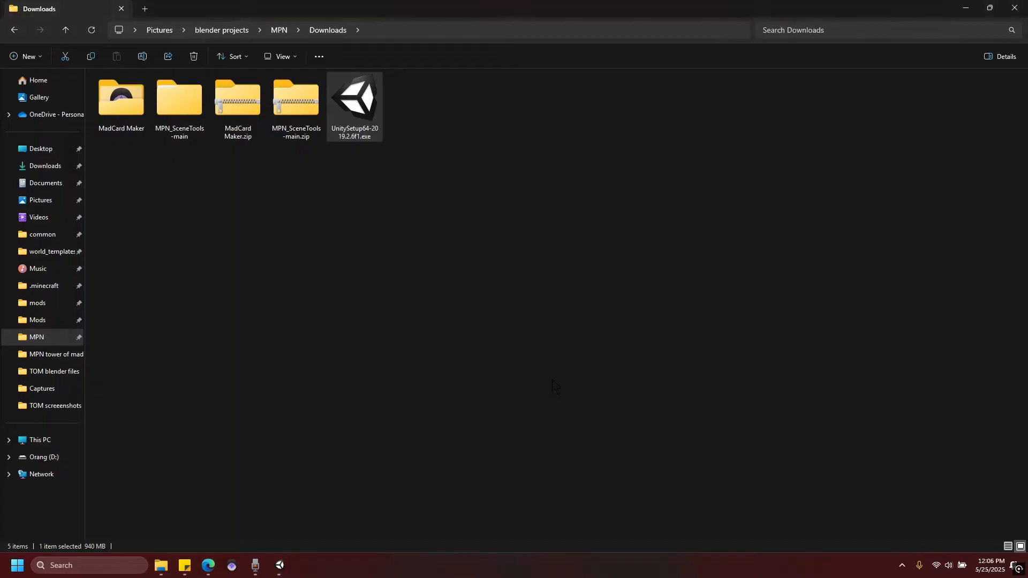
click(582, 317)
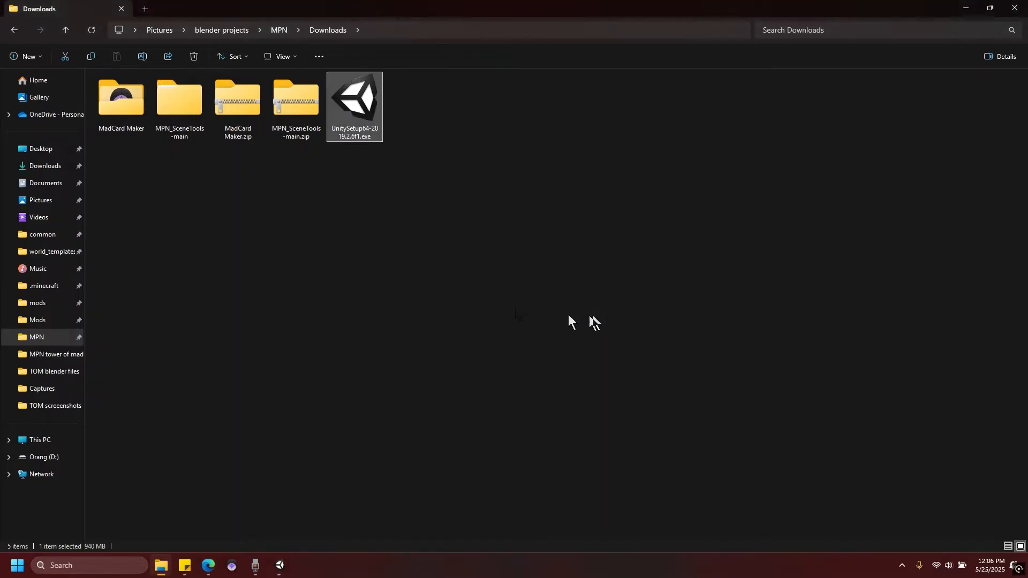
click(479, 270)
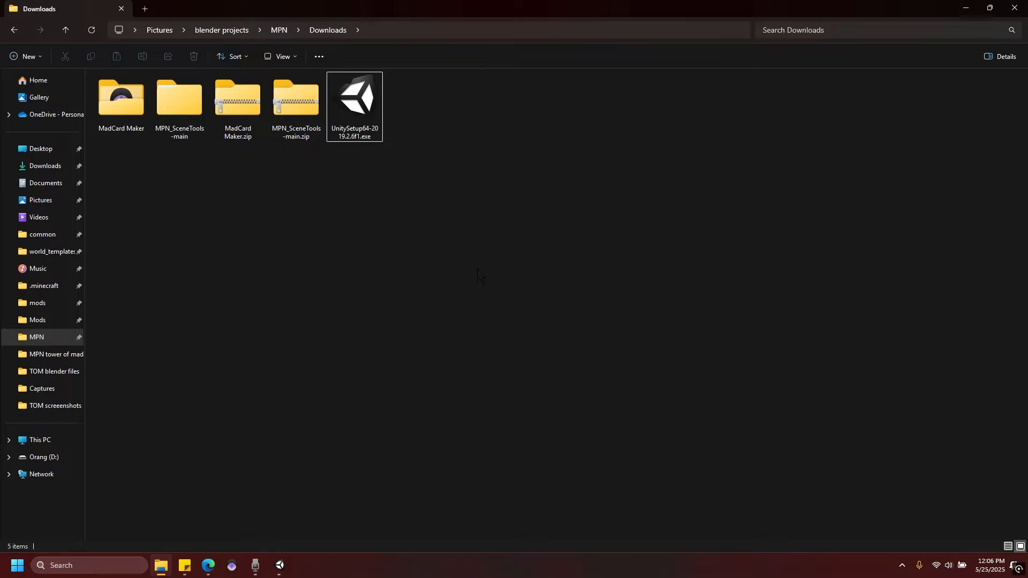
Step: Search Windows for Unity, launch the editor and choose to open an existing project
key(super)
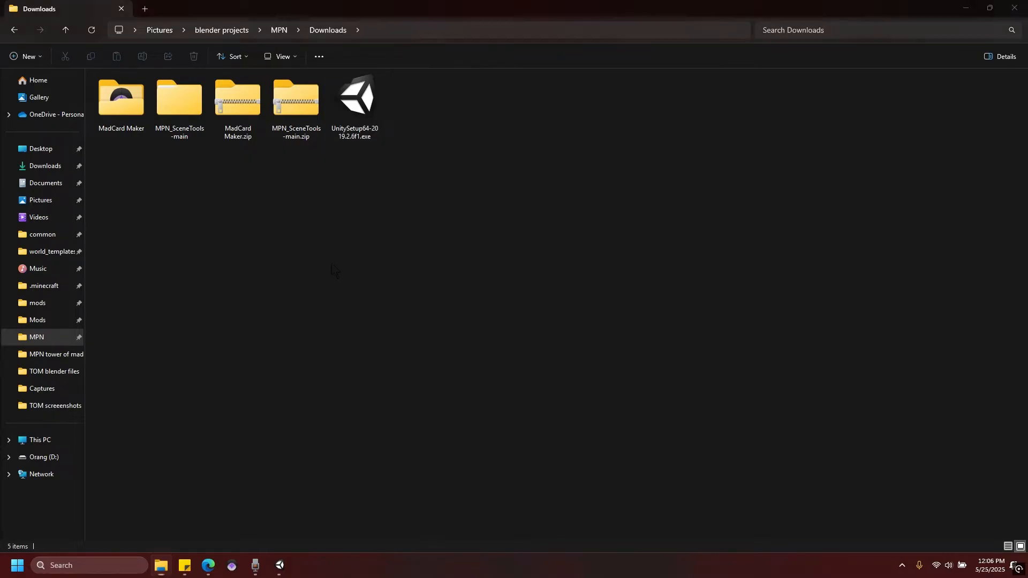
text(unity)
key(Return)
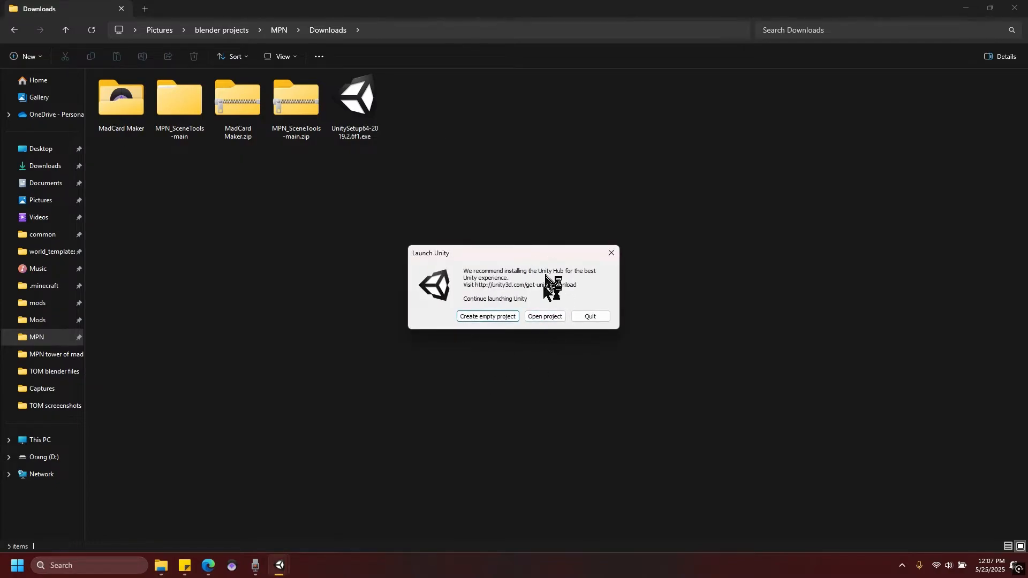
mouse_move(549, 255)
mouse_down()
mouse_move(649, 301)
mouse_move(561, 257)
mouse_move(553, 265)
mouse_move(538, 242)
mouse_up()
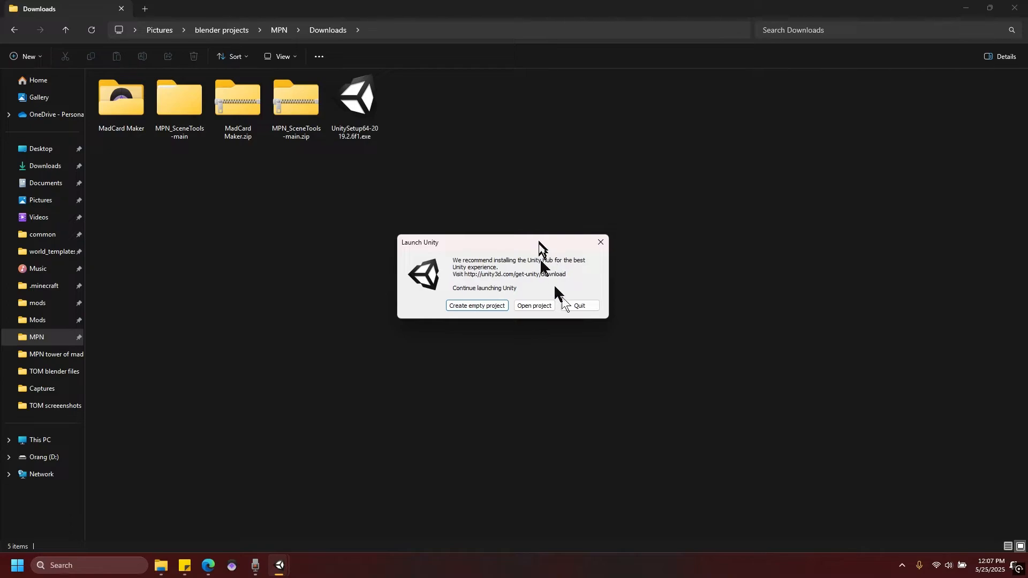
click(534, 305)
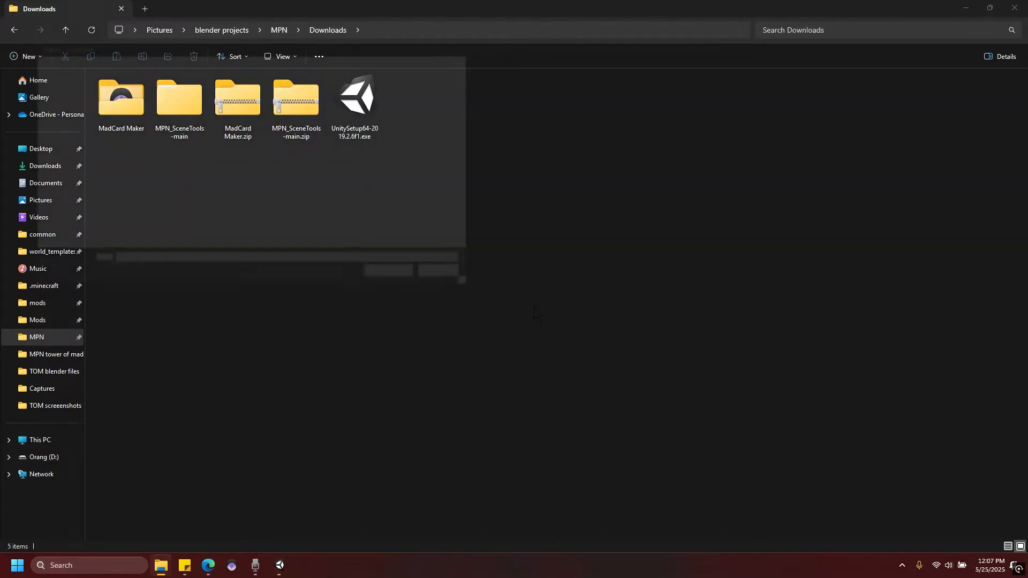
Step: Browse to MPN's Downloads folder and select the inner MPN_SceneTools-main folder as the project folder
scroll(50, 224, down, 5)
scroll(39, 134, up, 2)
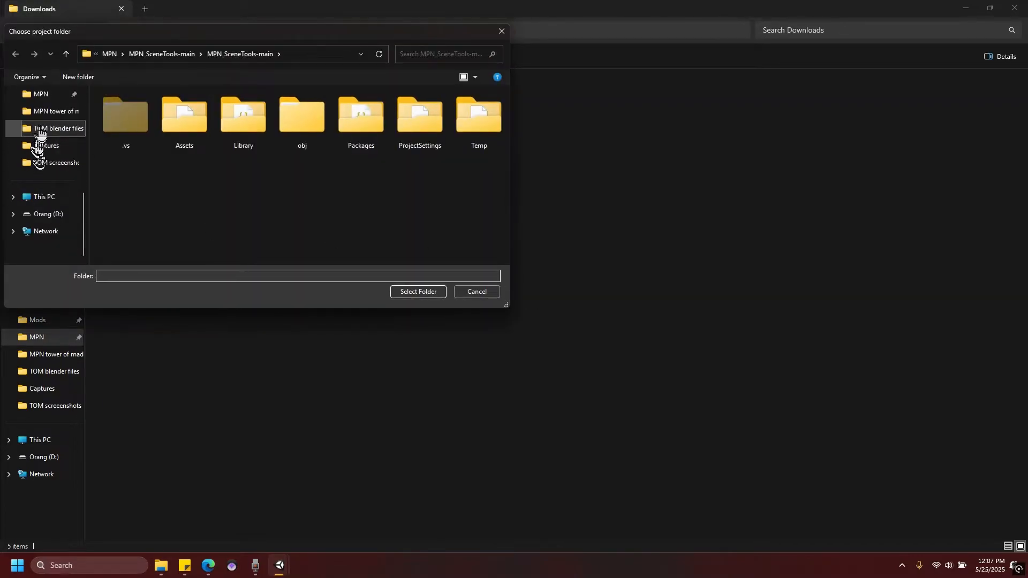
click(41, 145)
double_click(147, 133)
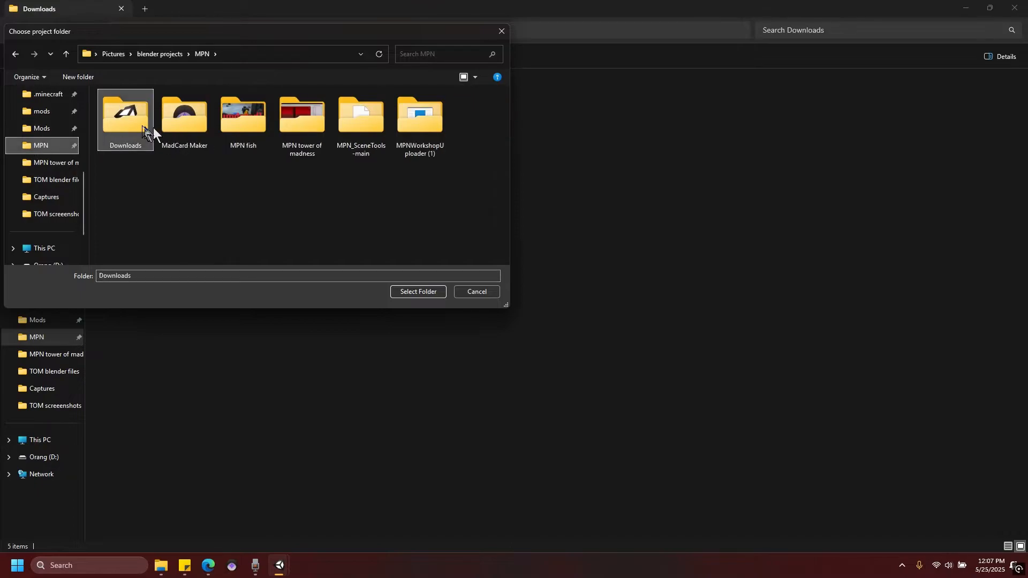
click(187, 131)
double_click(186, 131)
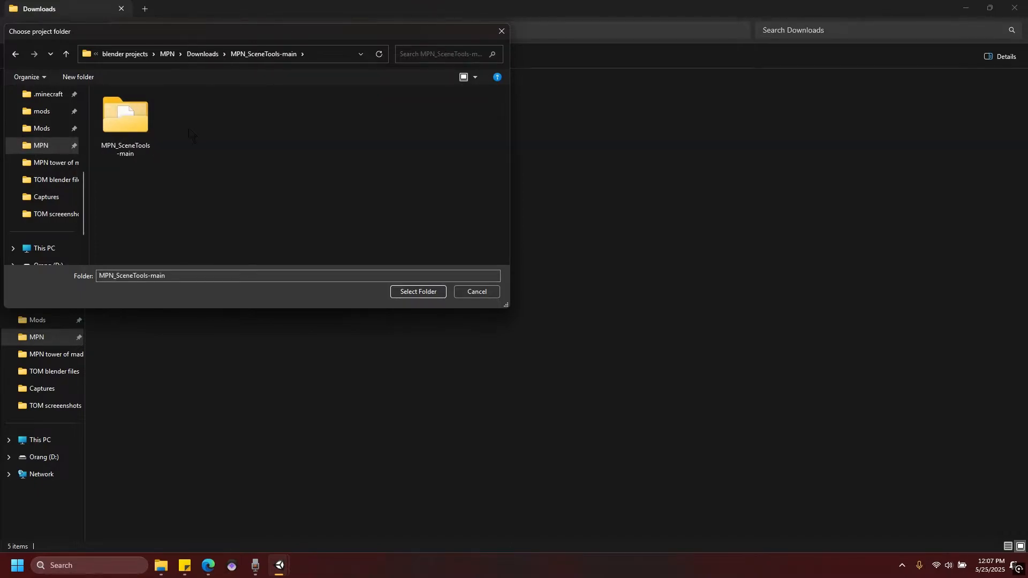
click(135, 119)
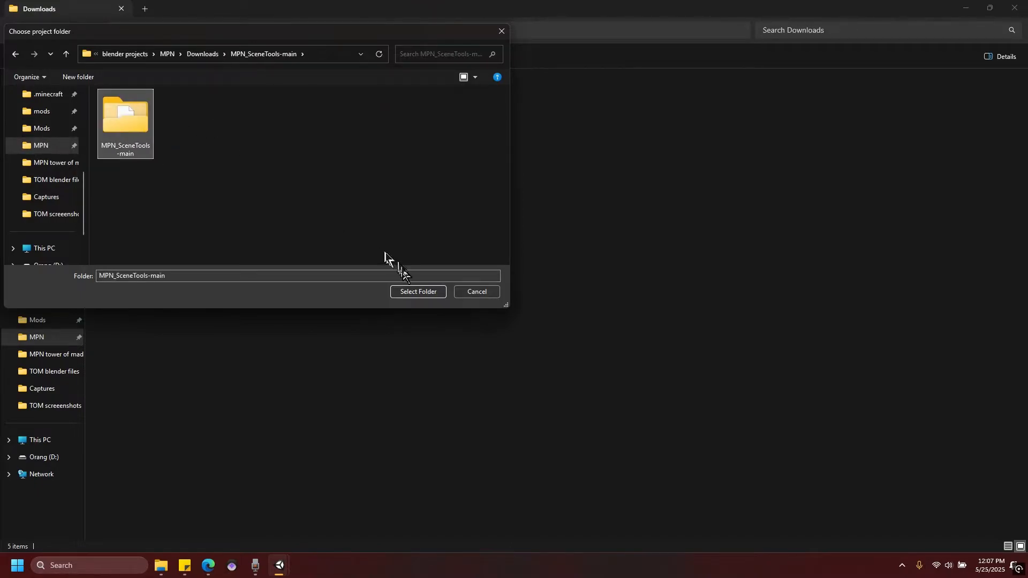
click(414, 292)
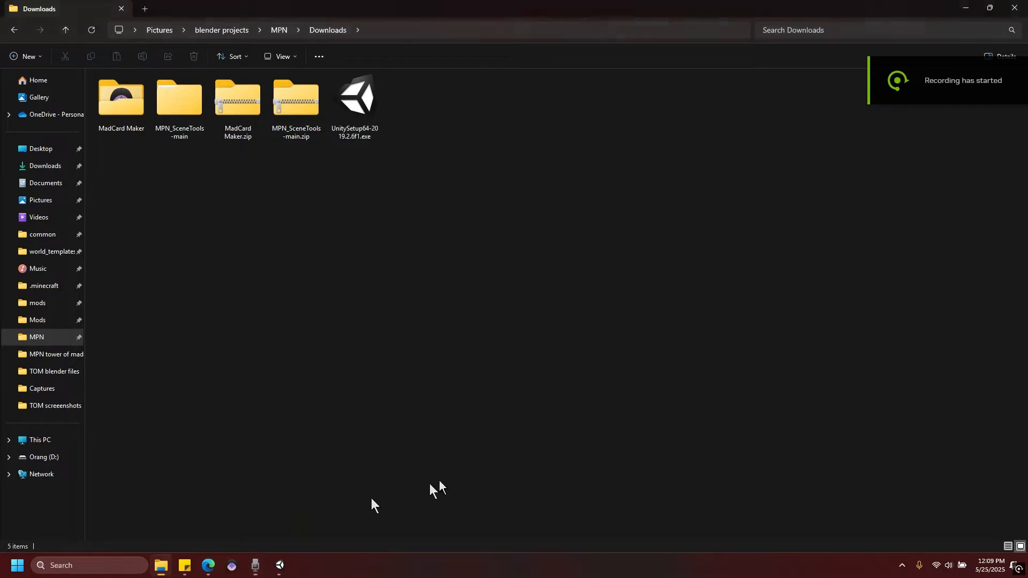
Step: Search Windows for Unity, launch Unity Hub and reposition its window over the Downloads folder
key(super)
text(unity)
key(Return)
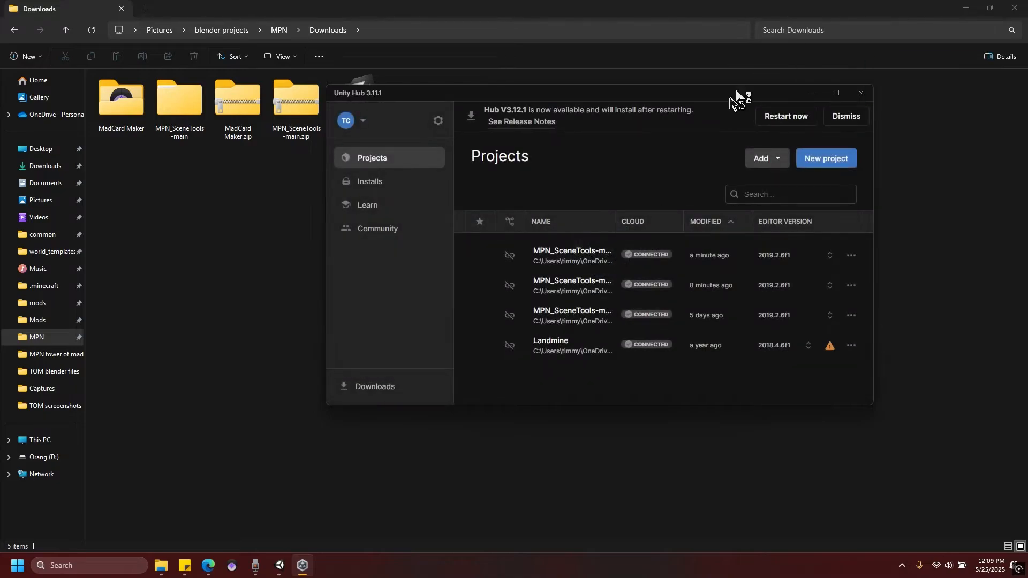
drag(738, 102, 697, 144)
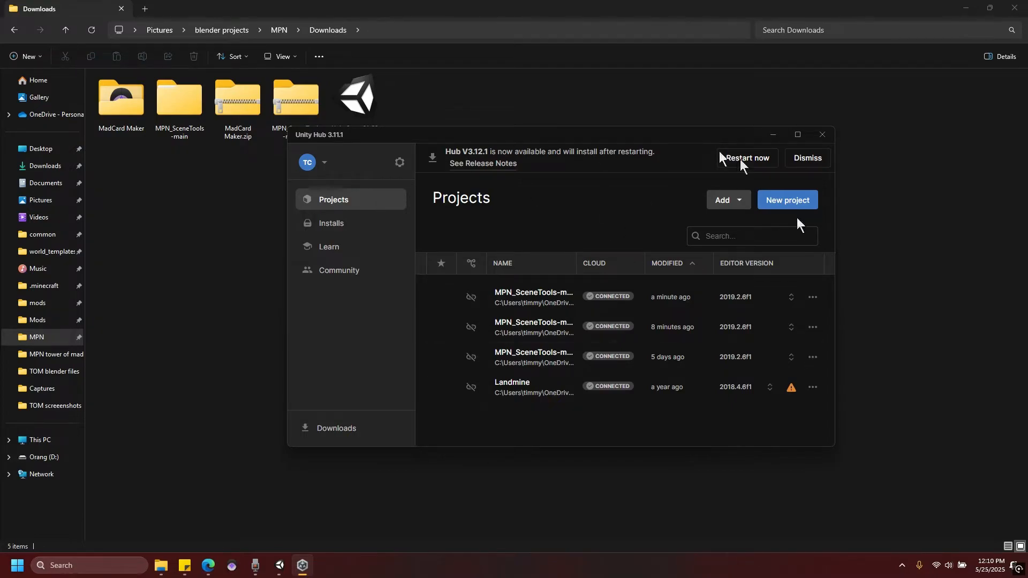
Step: Add the inner MPN_SceneTools-main folder from MPN's Downloads folder as a project from disk and open that project
click(729, 201)
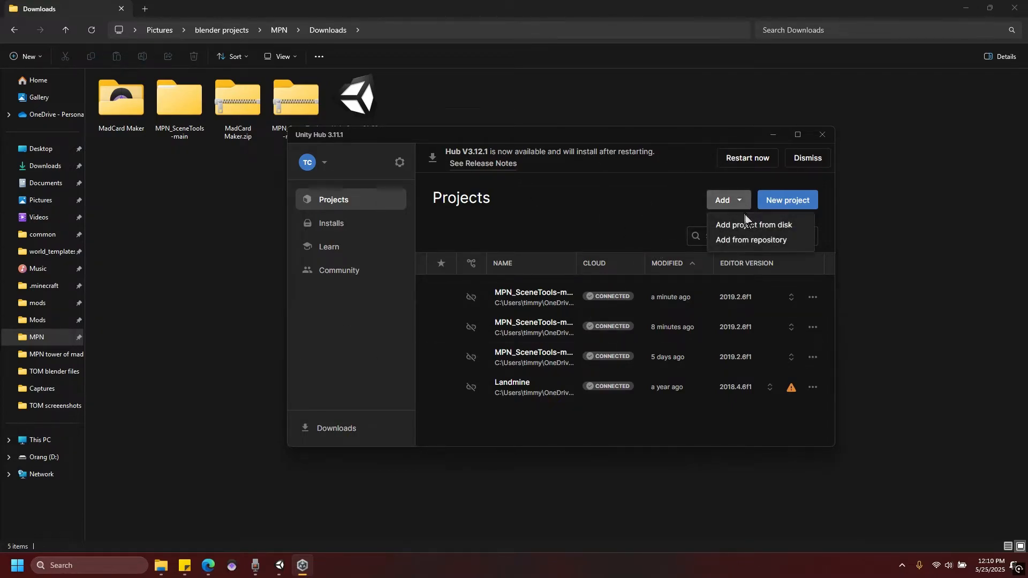
click(765, 224)
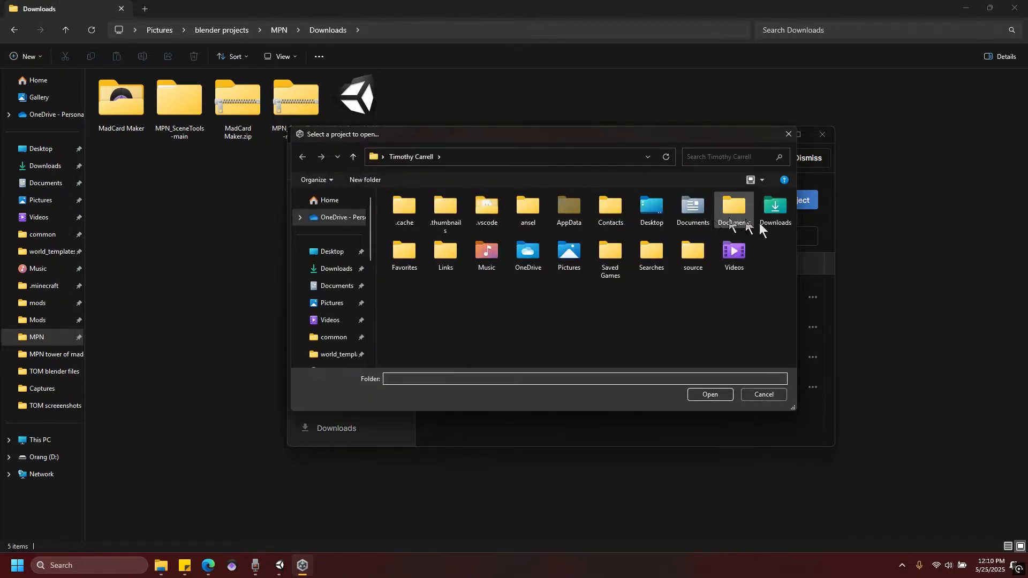
scroll(356, 292, down, 5)
scroll(340, 256, up, 1)
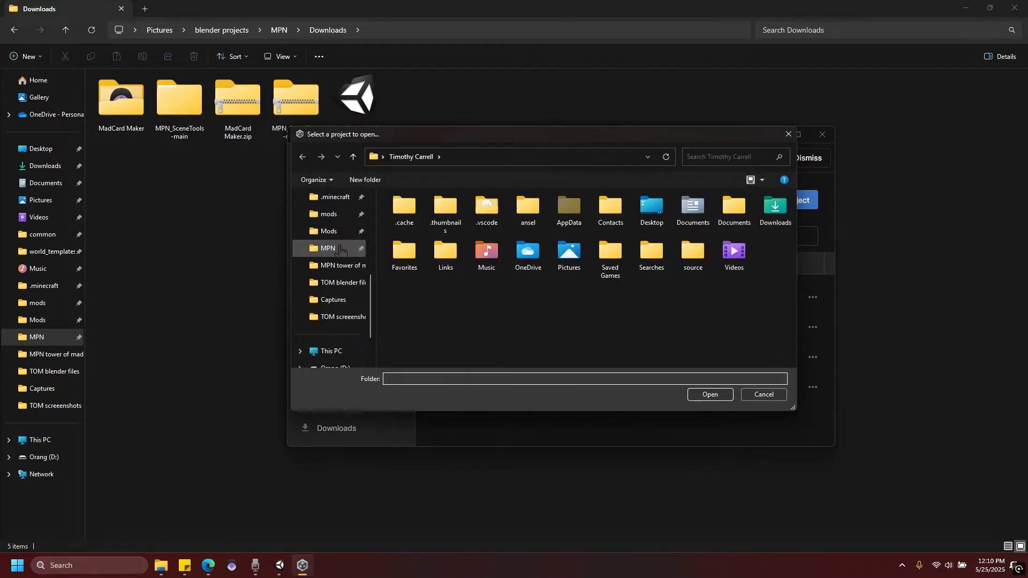
click(328, 247)
double_click(400, 222)
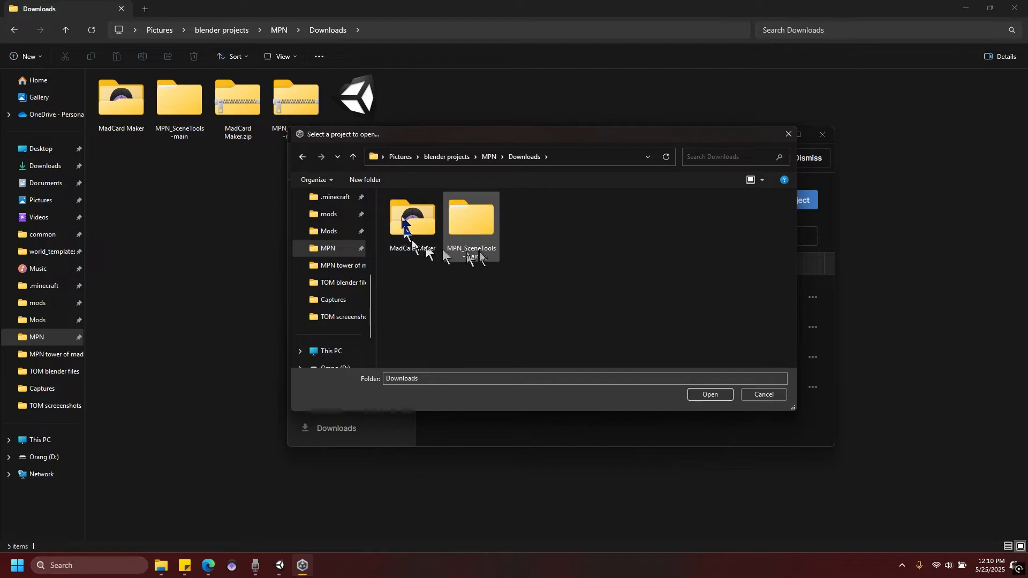
double_click(471, 220)
click(421, 220)
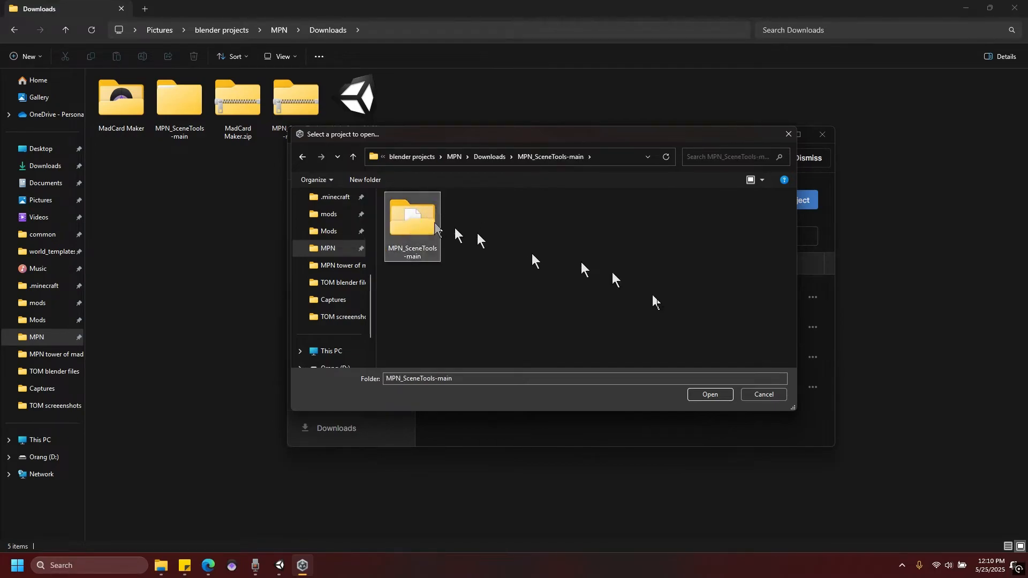
click(710, 395)
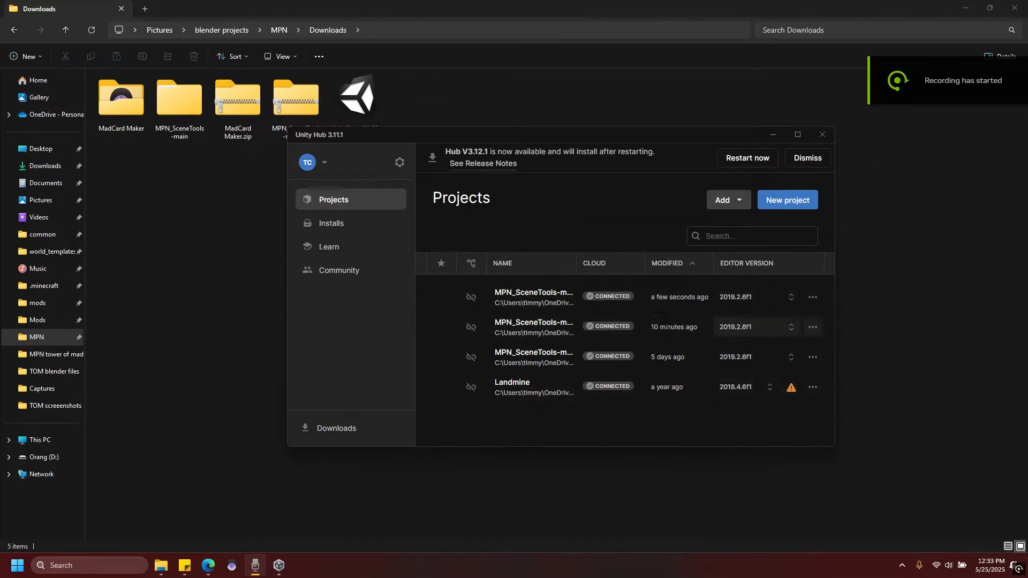
click(664, 304)
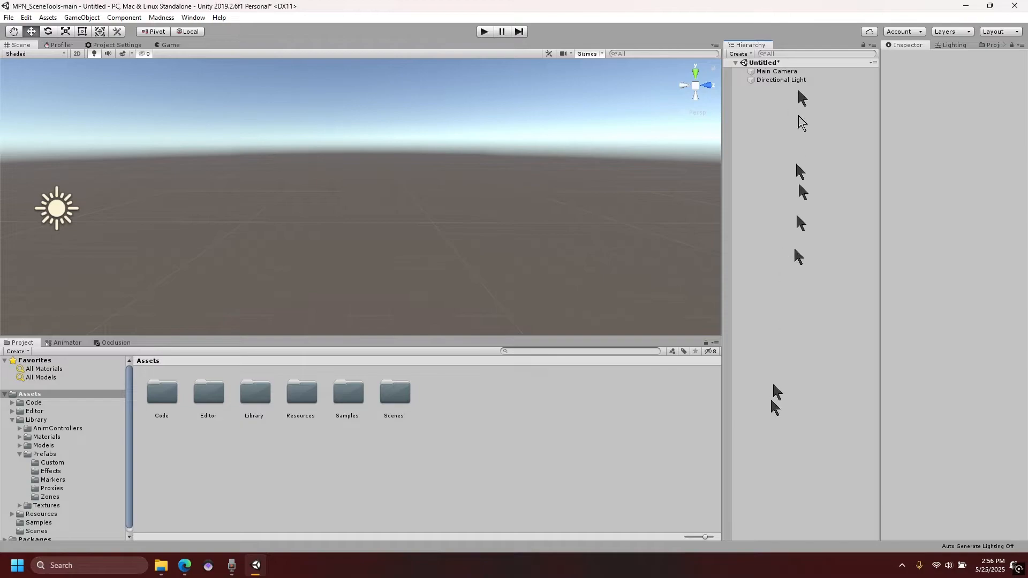
Step: Inspect the properties of the scene's Main Camera and Directional Light
click(773, 73)
click(798, 80)
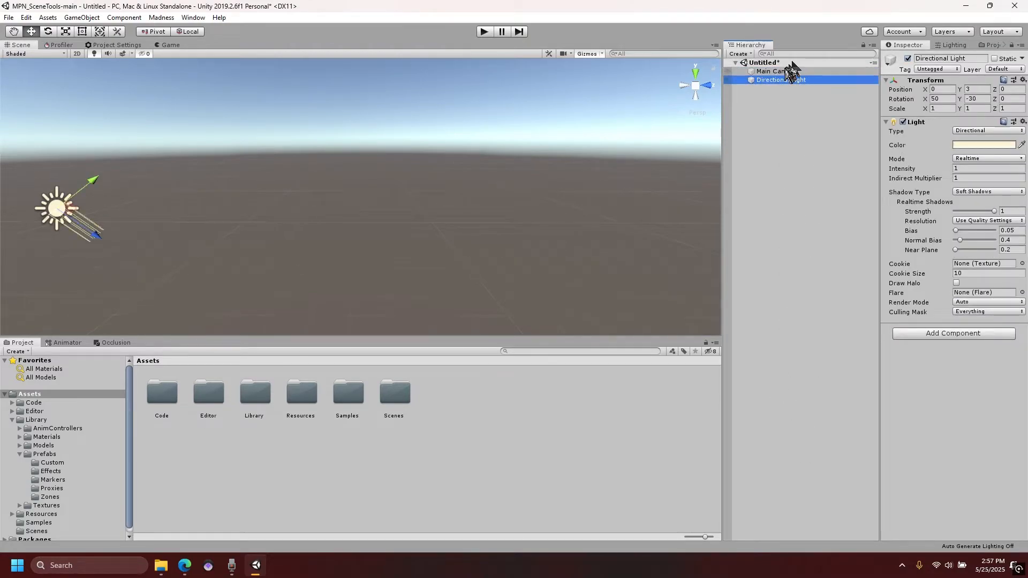
click(785, 73)
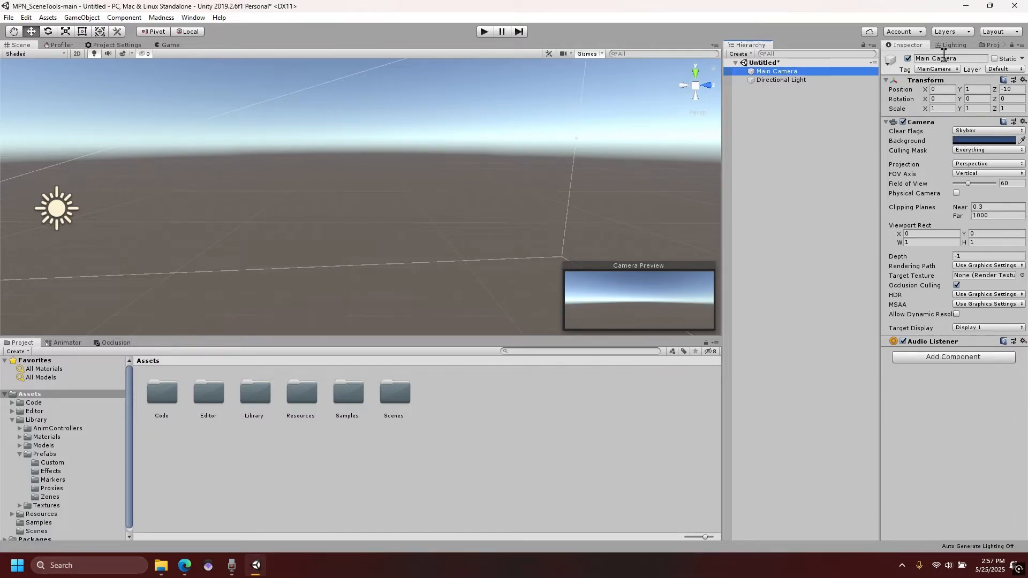
Step: Look through the project's asset folders, including Materials, Effects, Samples and Library, ending in the Zones prefabs
click(46, 437)
click(51, 471)
click(38, 522)
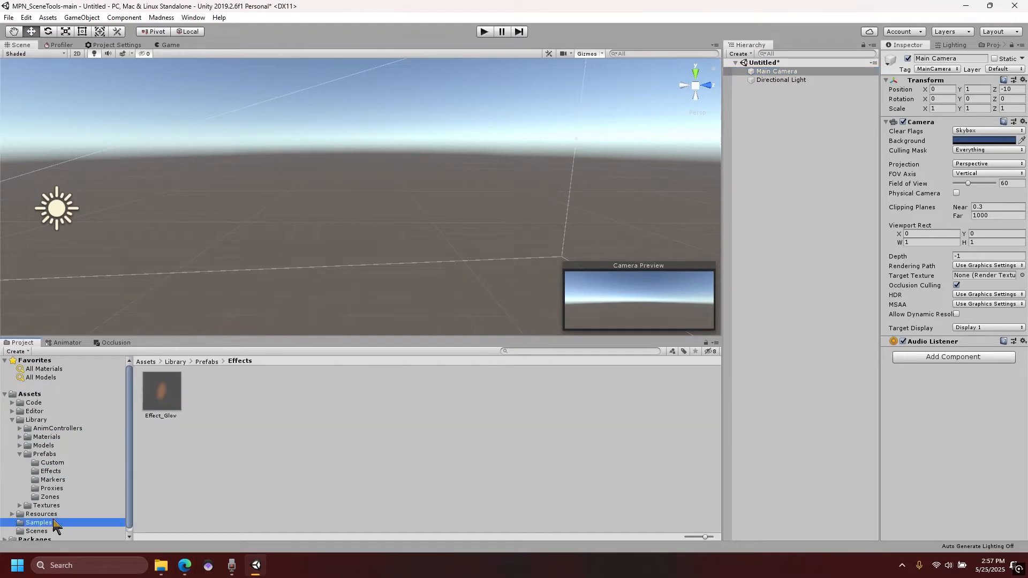
click(46, 471)
click(29, 394)
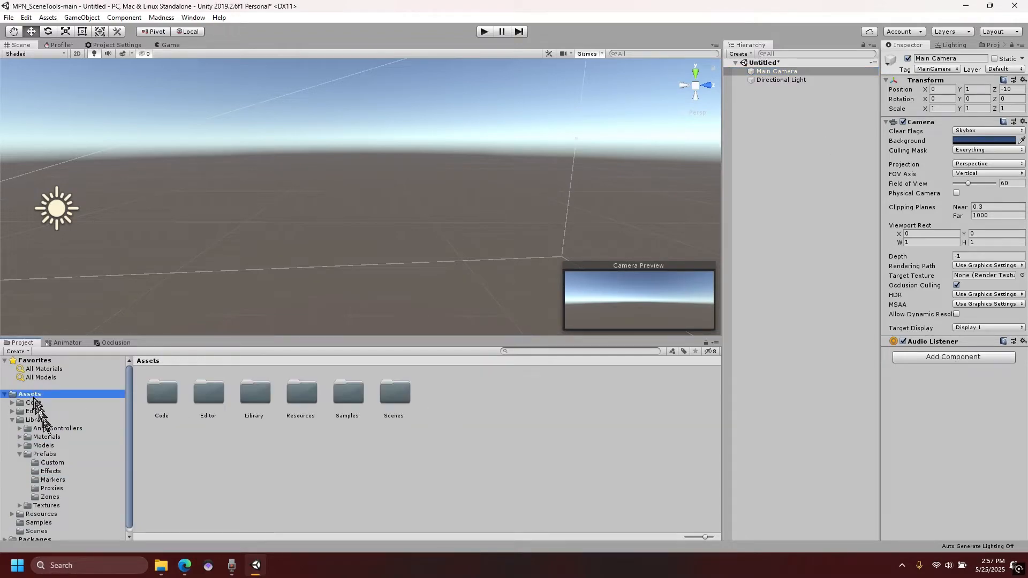
click(37, 420)
click(47, 437)
click(51, 471)
click(50, 496)
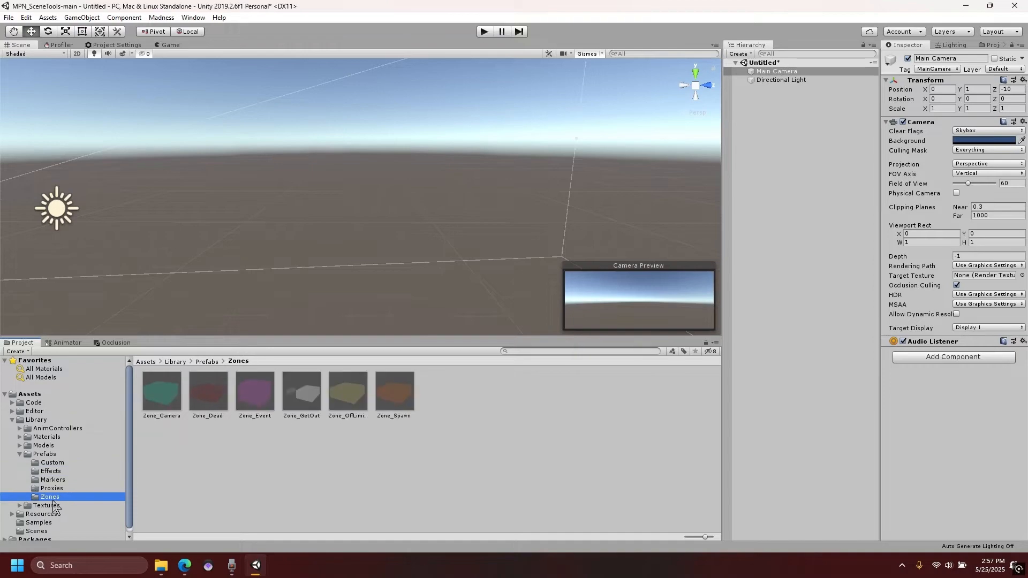
click(353, 485)
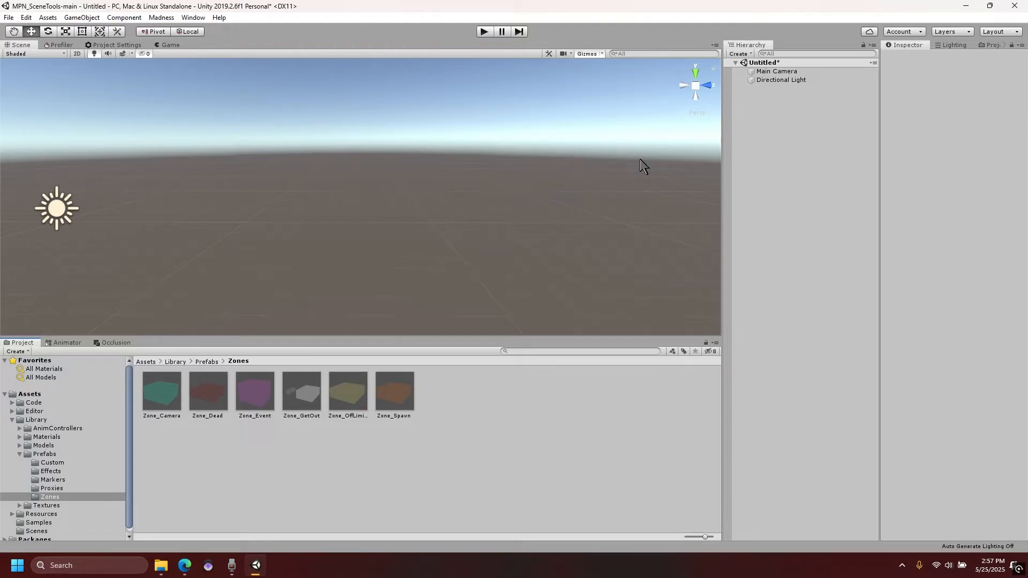
Step: Widen the Scene view slightly and dock the Hierarchy beside the Game view
drag(723, 212, 733, 289)
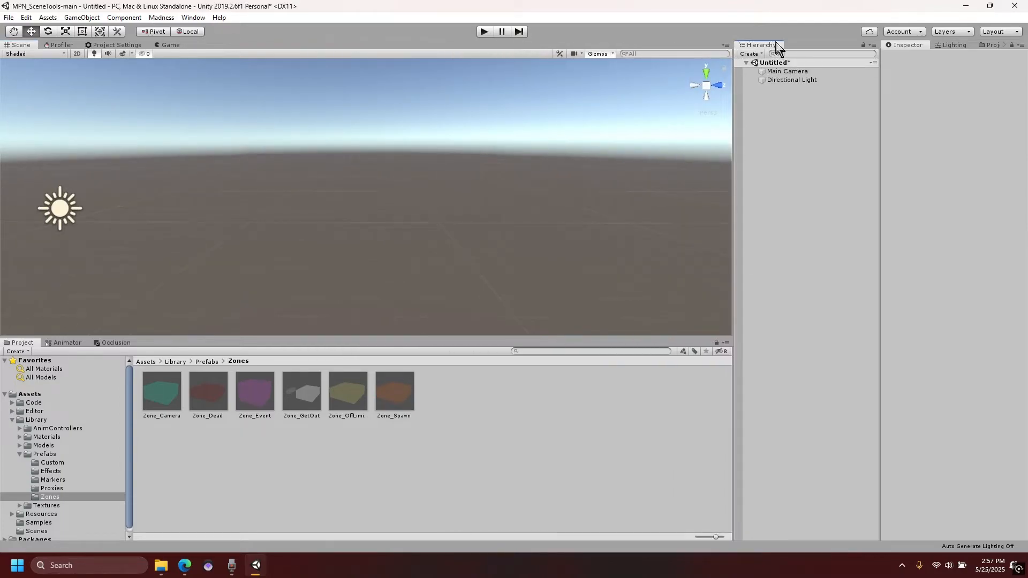
drag(760, 45, 241, 49)
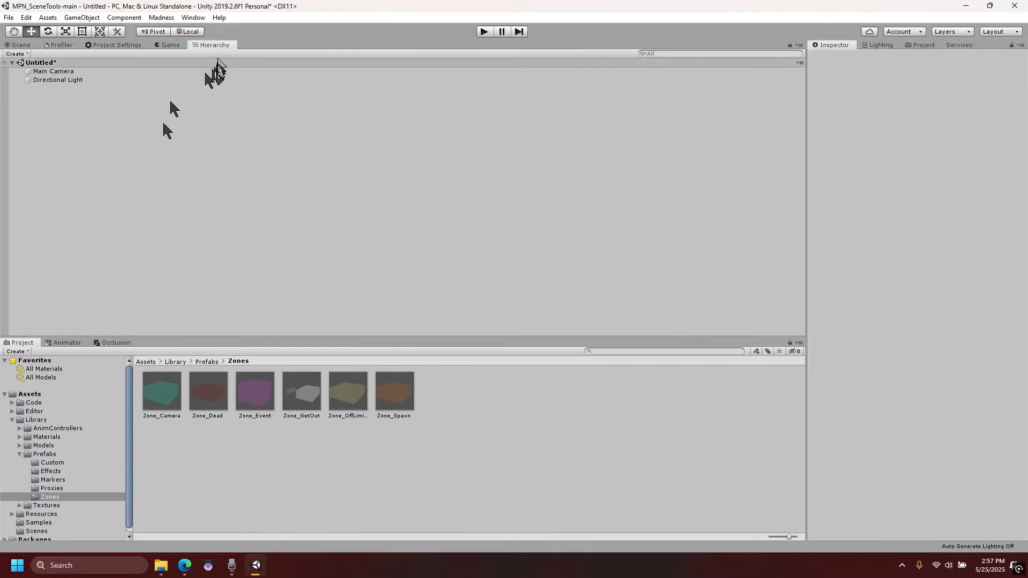
Step: Replace the docked Hierarchy with a fresh one in its own column between the Scene view and Inspector, and expand the untitled scene
right_click(217, 45)
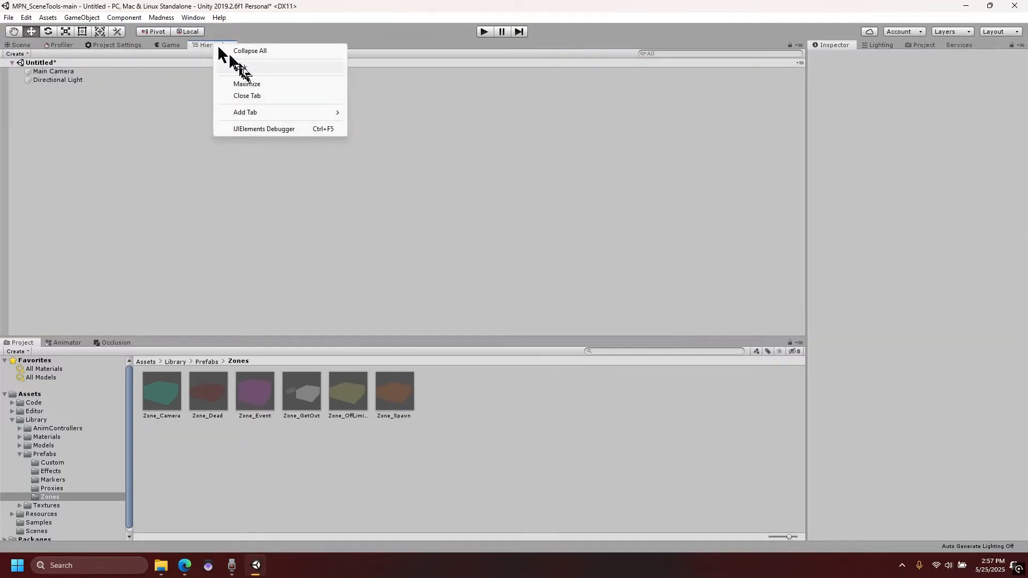
click(255, 96)
right_click(28, 48)
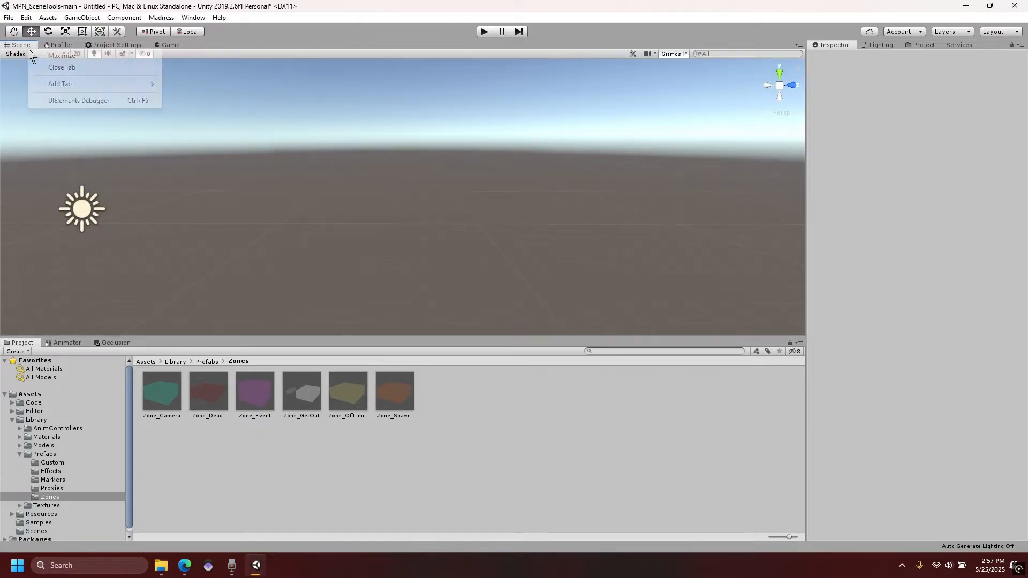
mouse_move(47, 87)
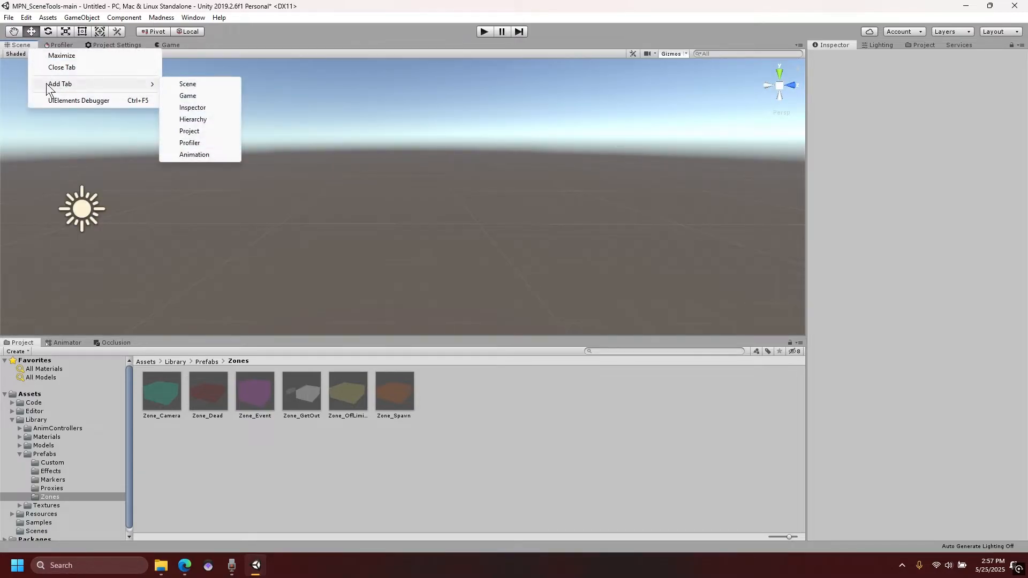
click(197, 119)
drag(218, 45, 630, 102)
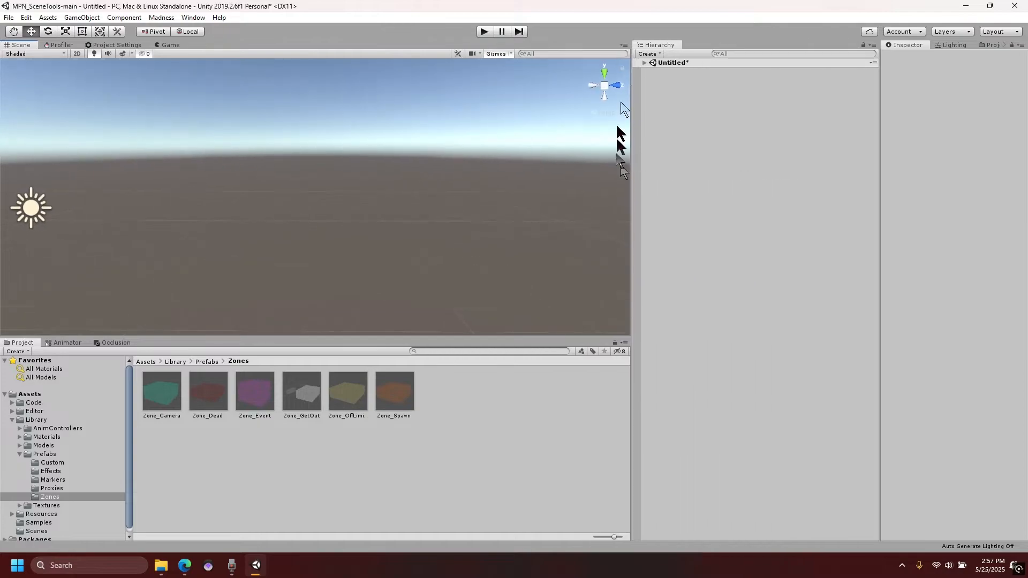
click(643, 63)
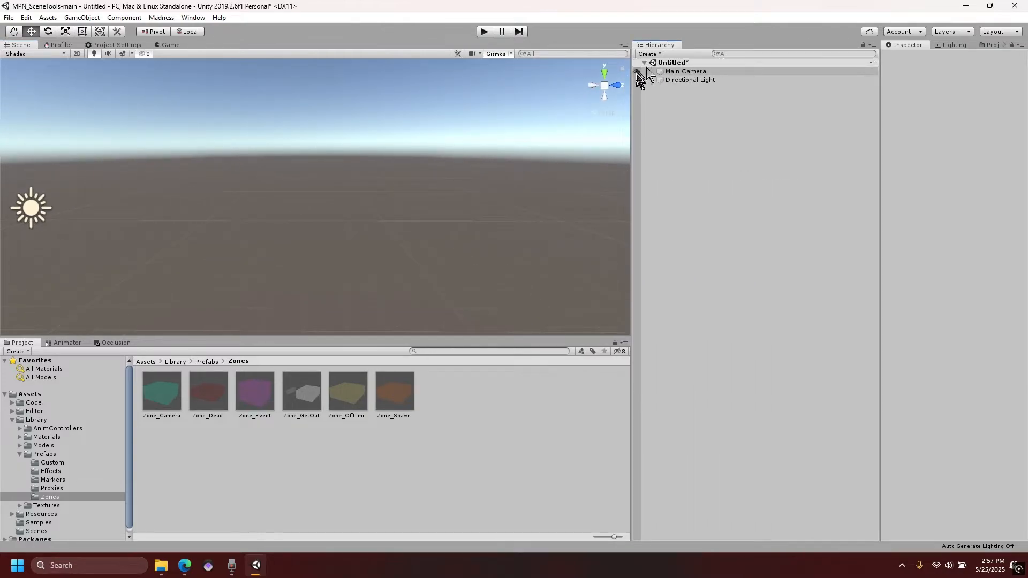
click(672, 80)
ctrl+click(681, 71)
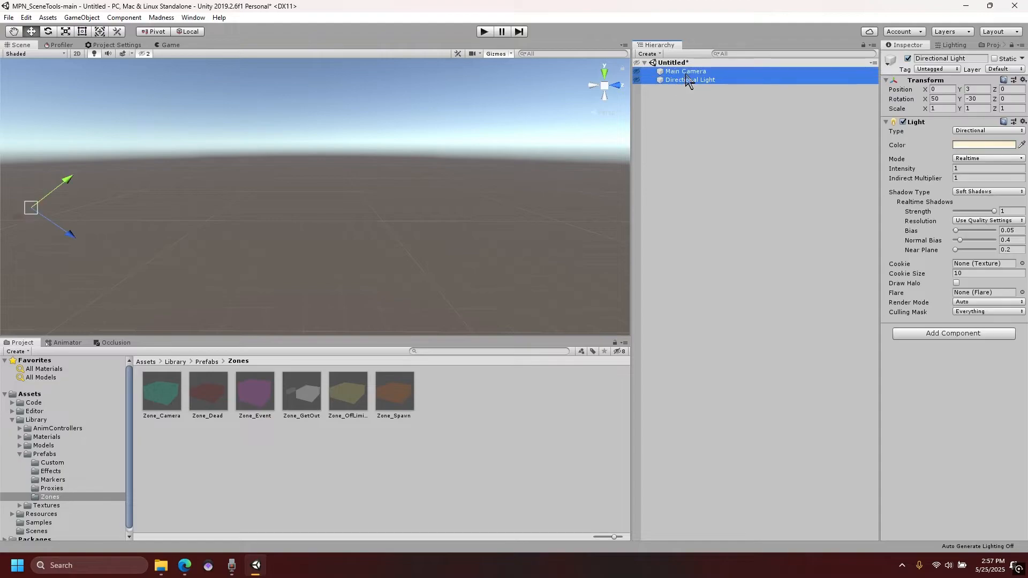
right_click(683, 75)
click(819, 142)
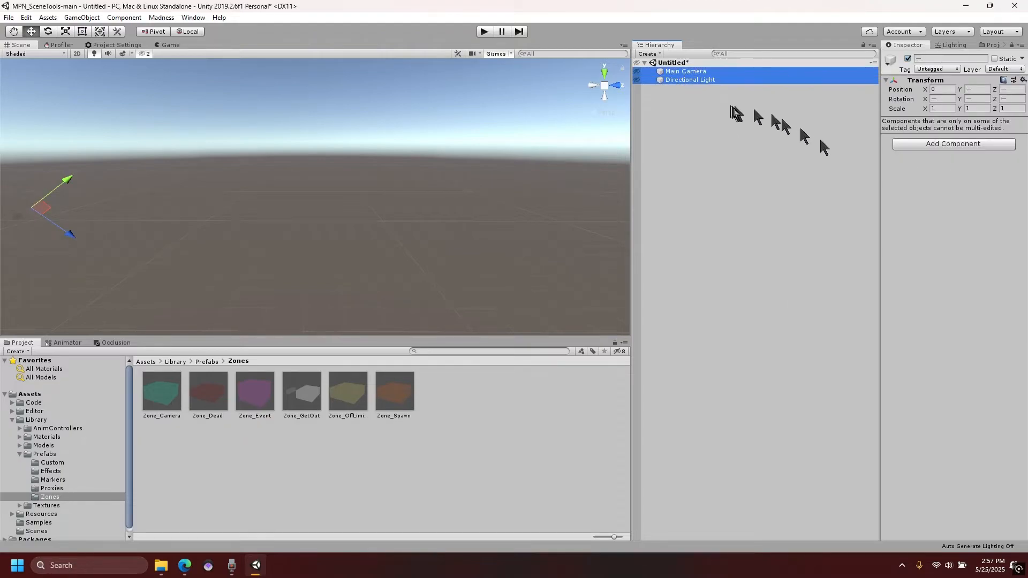
click(799, 126)
Step: Save the untitled scene in the project's Assets folder as "fun house_PG"
right_click(667, 63)
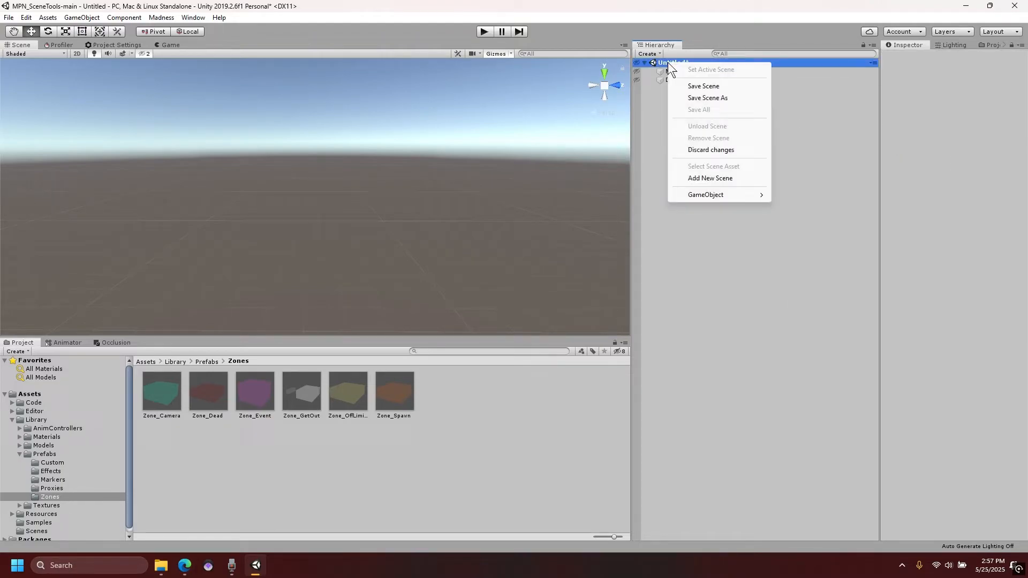
click(712, 88)
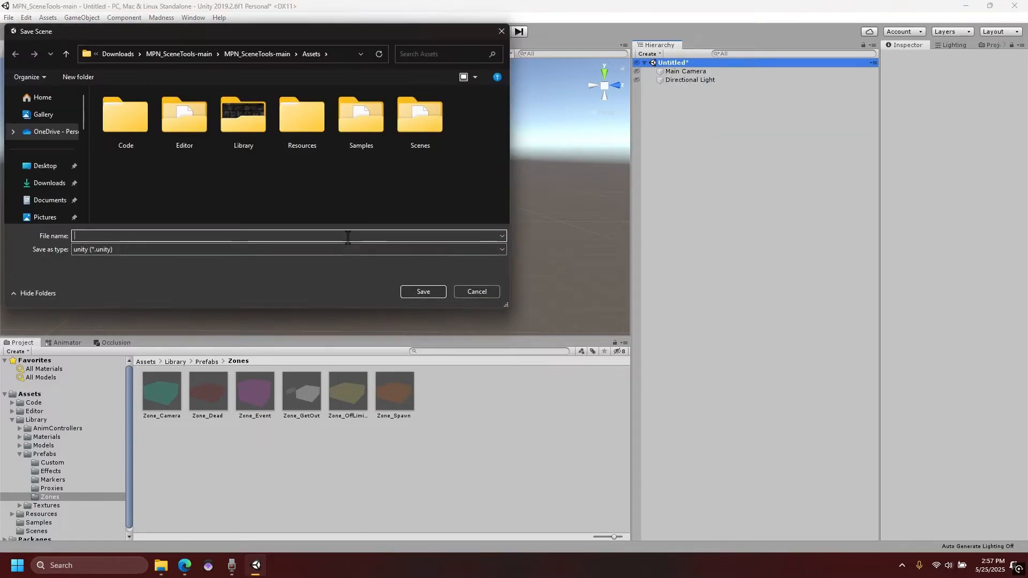
text(fun house_PG)
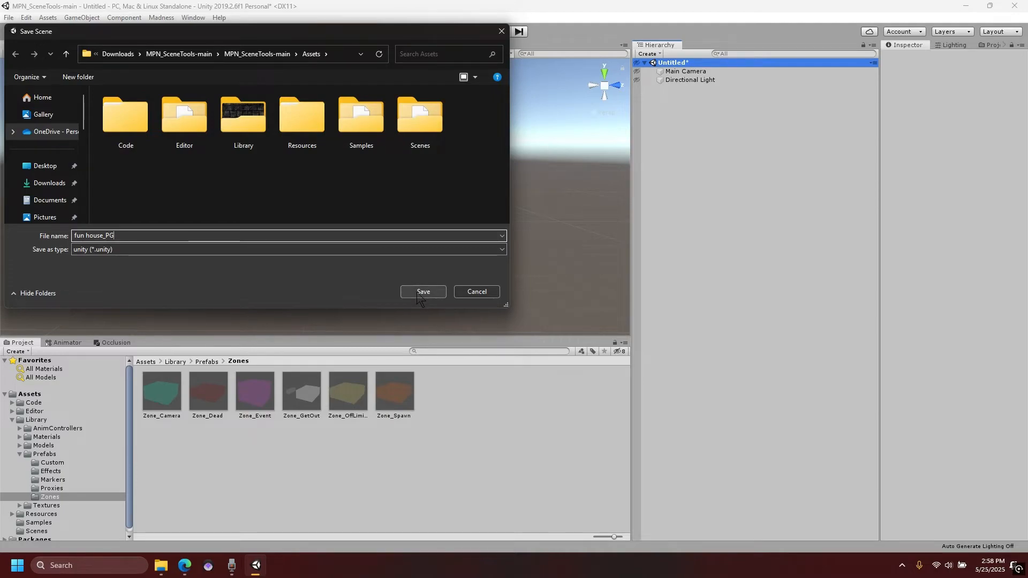
click(423, 291)
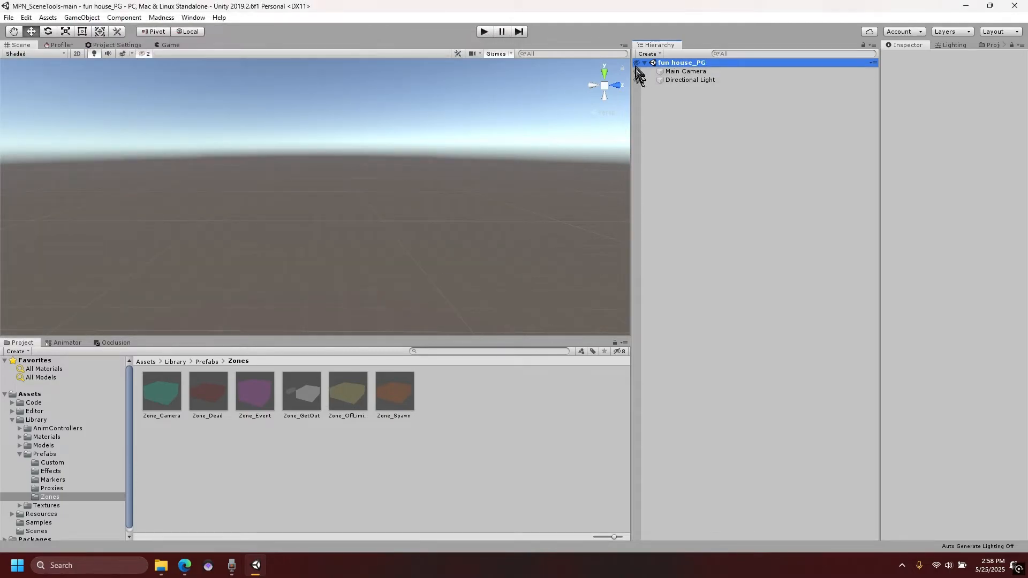
Step: Delete the Main Camera and Directional Light from the fun house_PG scene
click(689, 80)
ctrl+click(690, 71)
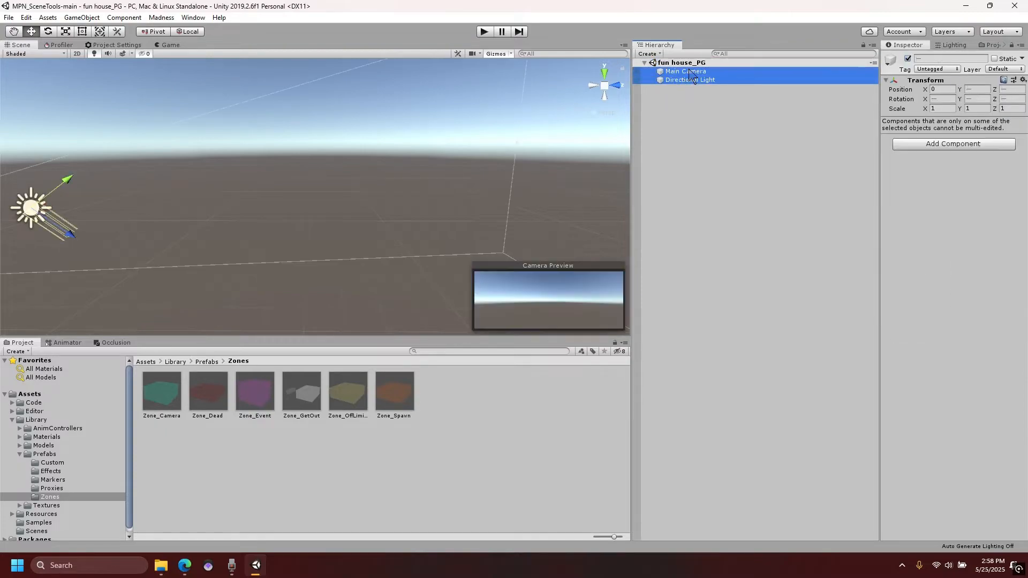
right_click(687, 74)
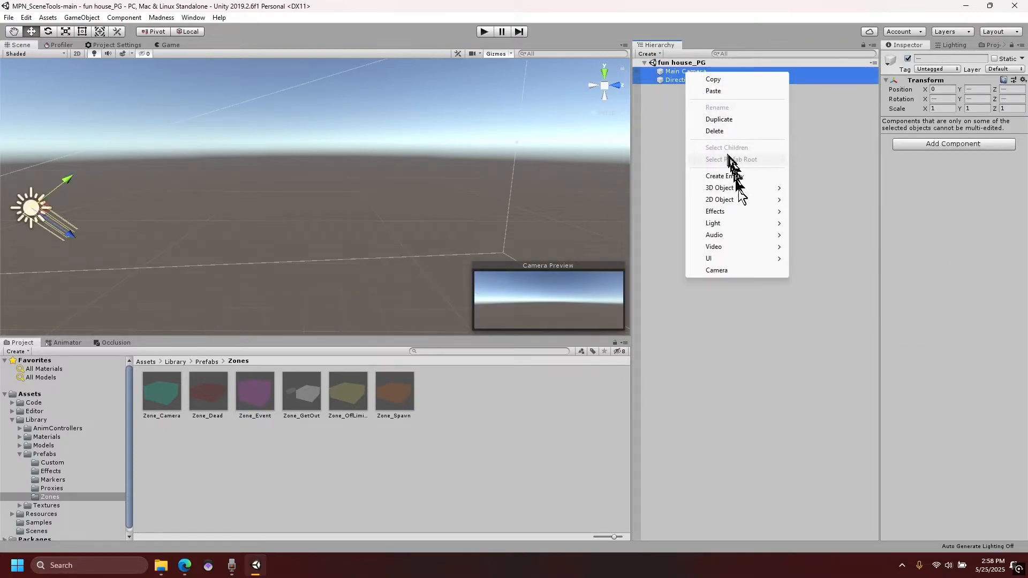
click(718, 130)
Step: Add a 3D Plane to the empty scene and set its position to 0 on X, Y and Z
right_click(714, 169)
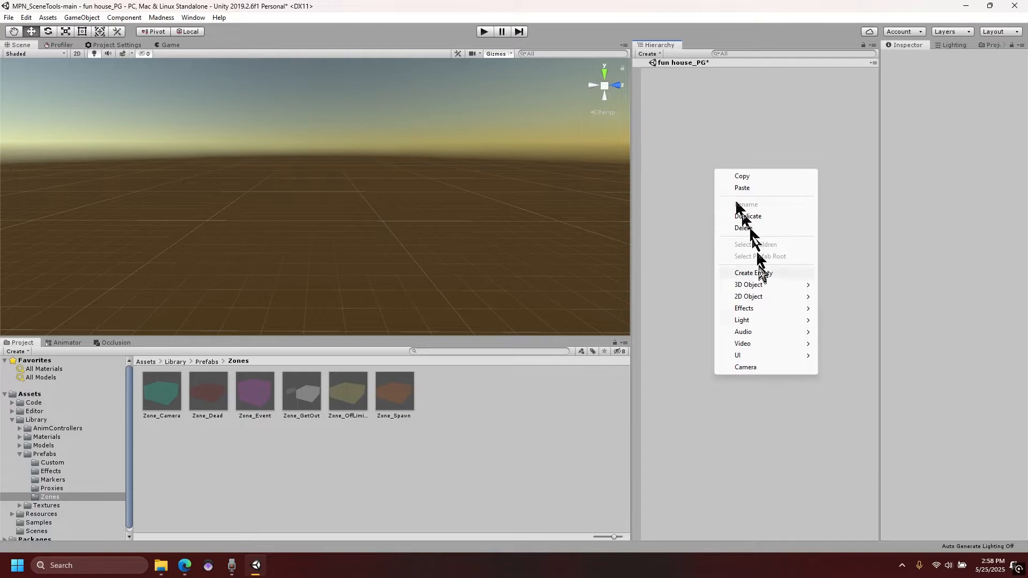
mouse_move(757, 286)
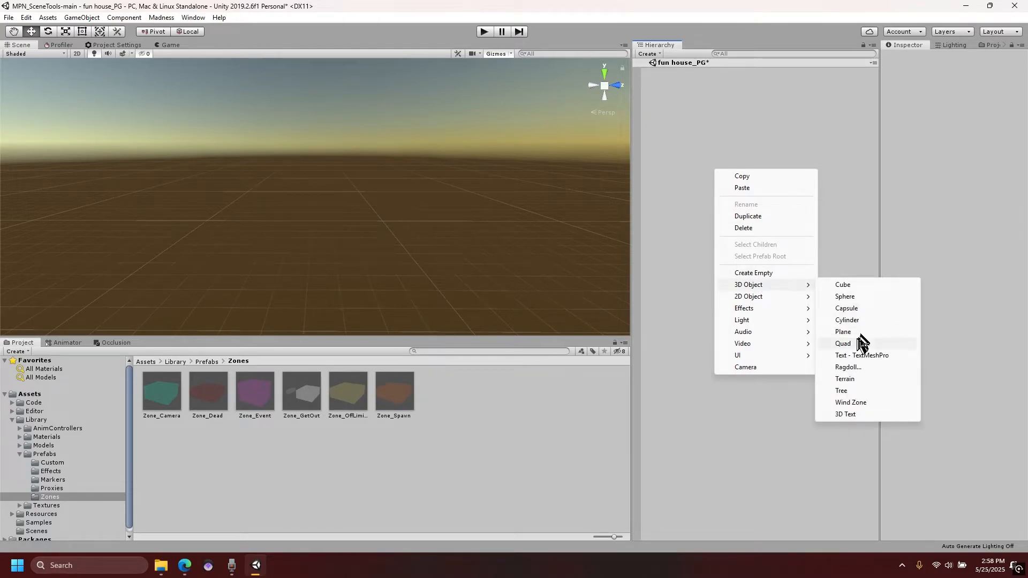
click(855, 334)
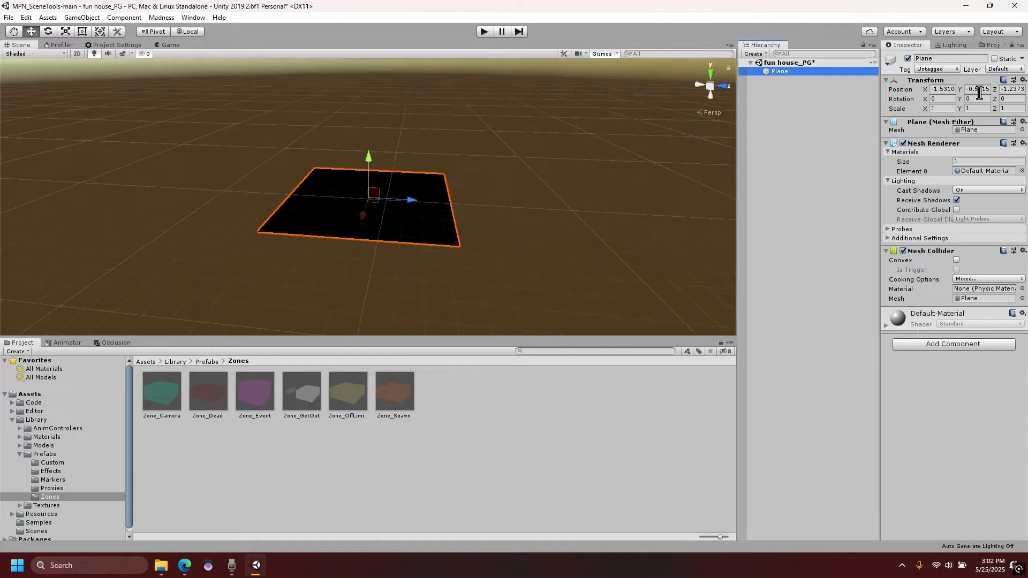
click(979, 89)
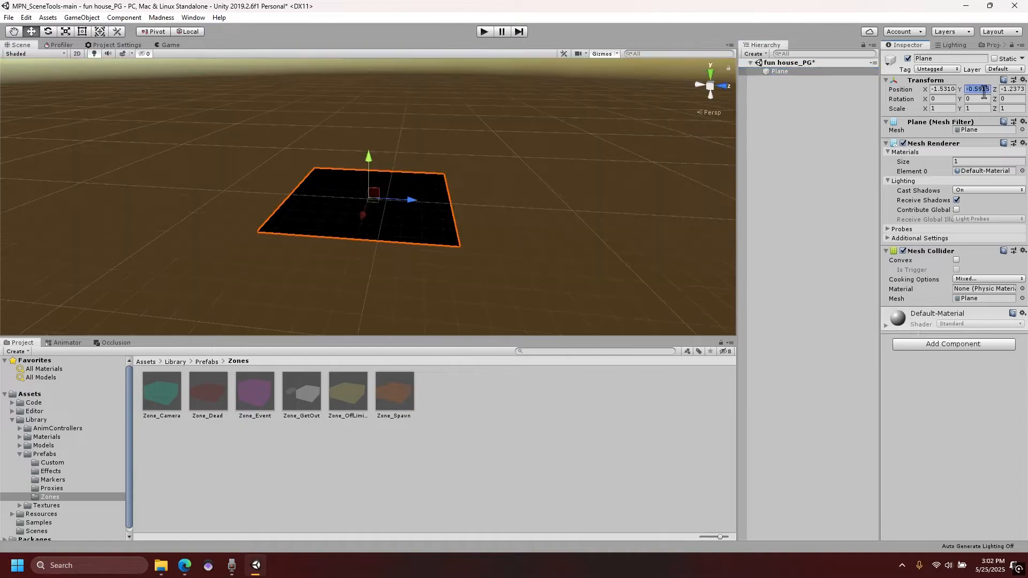
click(947, 99)
text(0)
click(1005, 89)
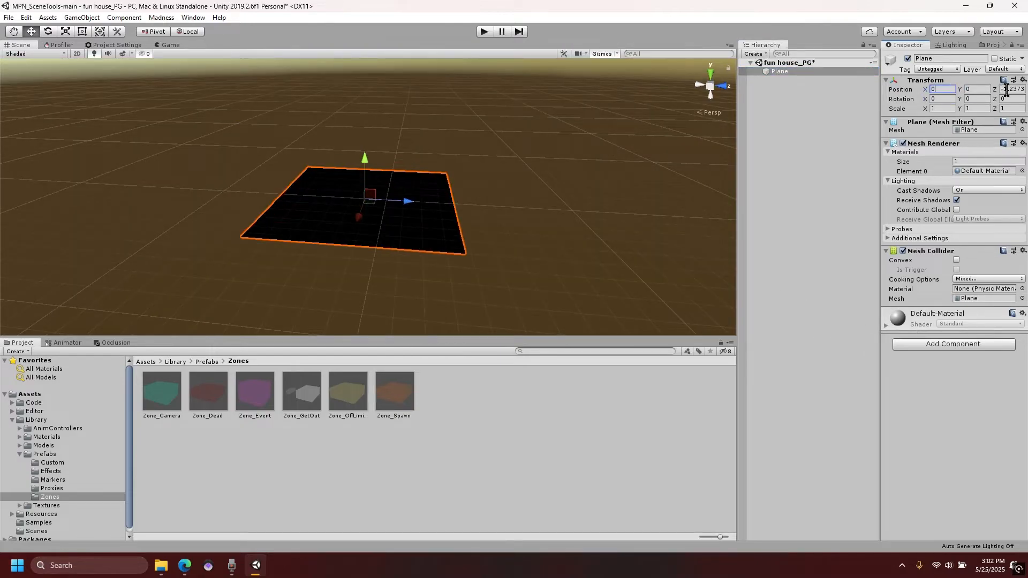
text(0)
Step: Set the plane's scale to 2 on X and 5 on Z and check its extent in the Scene view
click(940, 108)
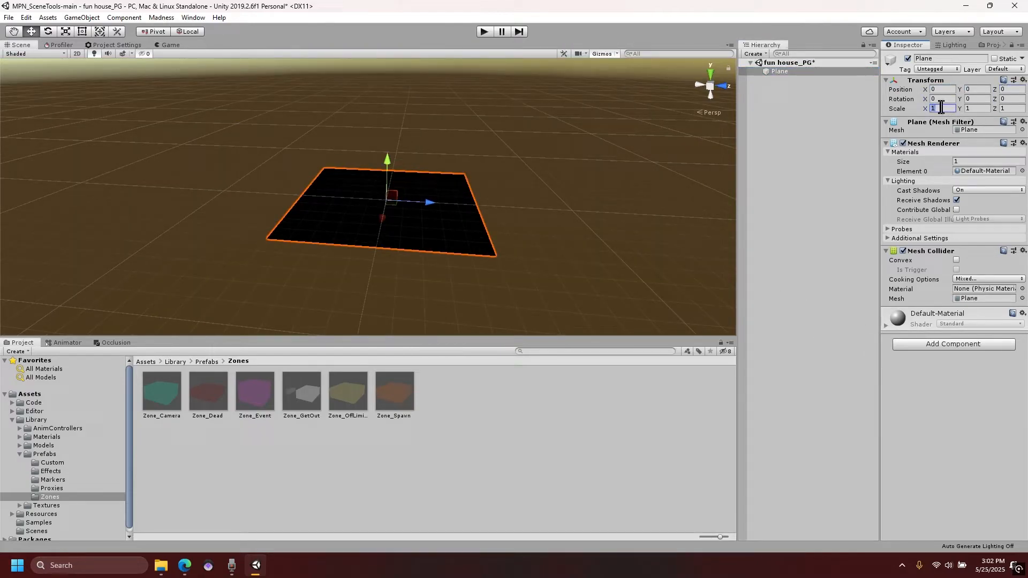
text(2)
click(1015, 109)
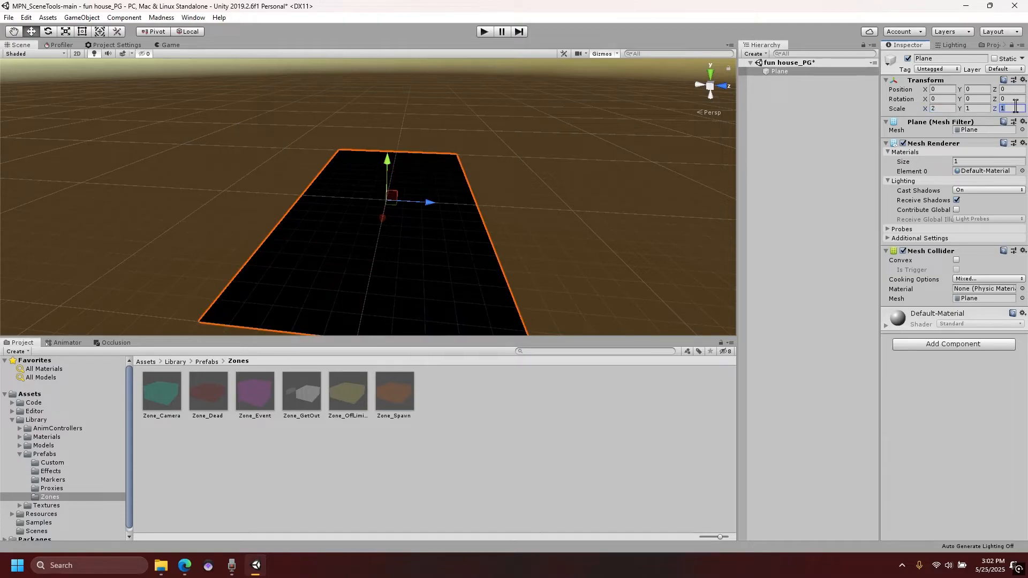
text(5)
click(525, 113)
mouse_move(446, 145)
right_down()
mouse_move(528, 131)
mouse_move(488, 137)
mouse_move(461, 158)
right_up()
alt+drag(452, 173, 433, 179)
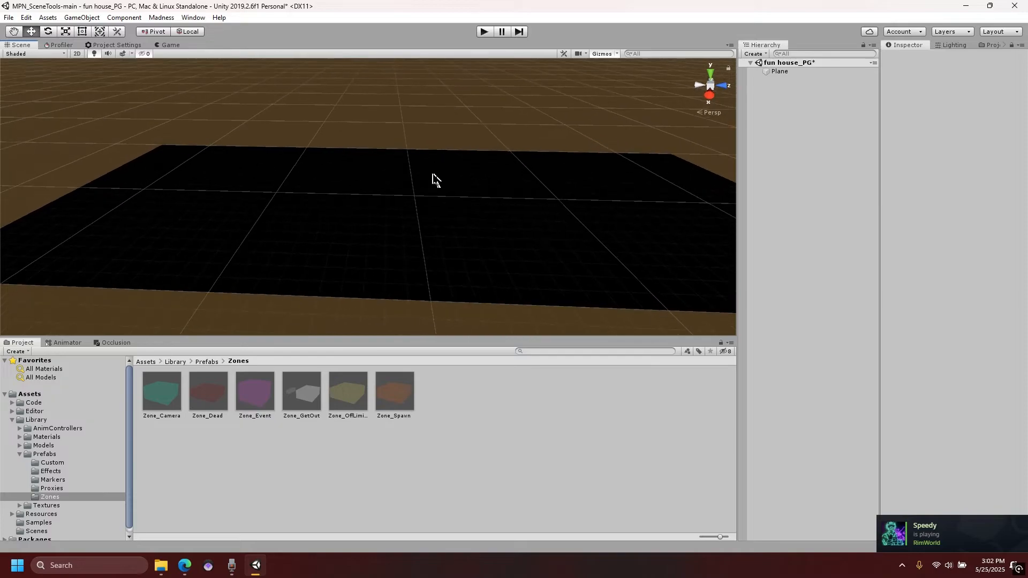
click(433, 179)
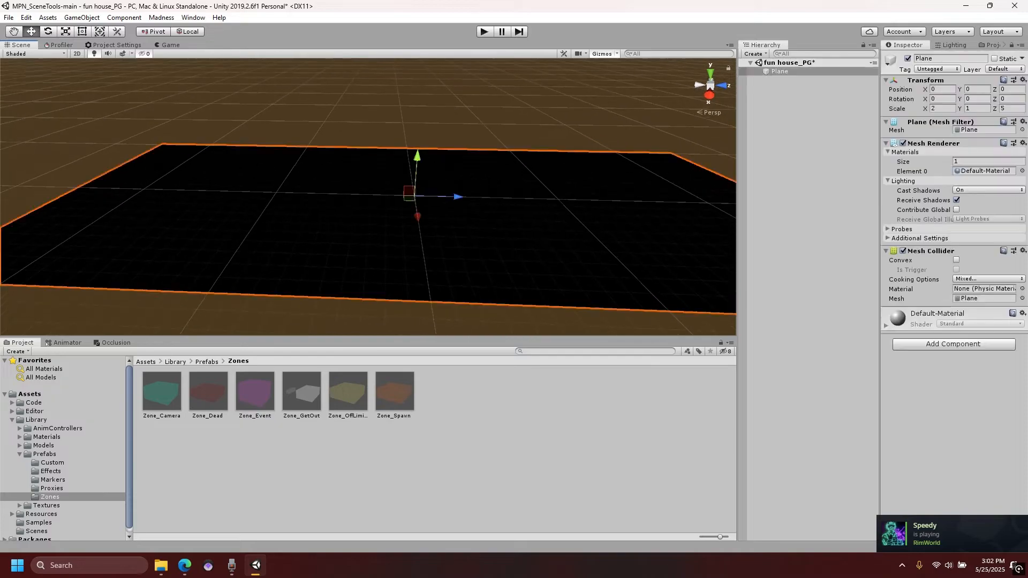
click(438, 319)
Step: Place the Room_Layout prefab from Library's Prefabs folder on the plane at about X 0, Y 1.4, Z -3.2
click(47, 389)
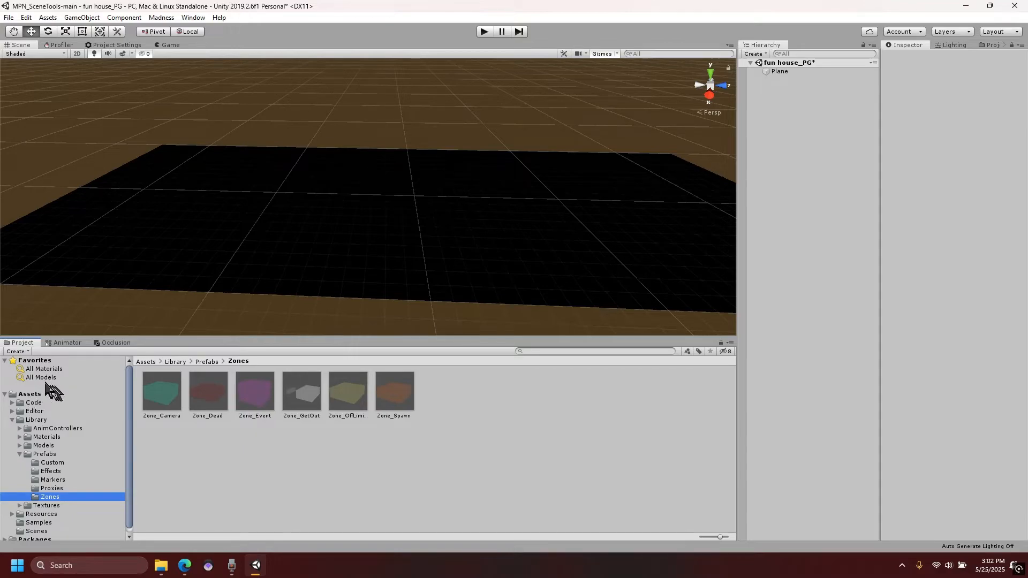
click(53, 369)
click(54, 377)
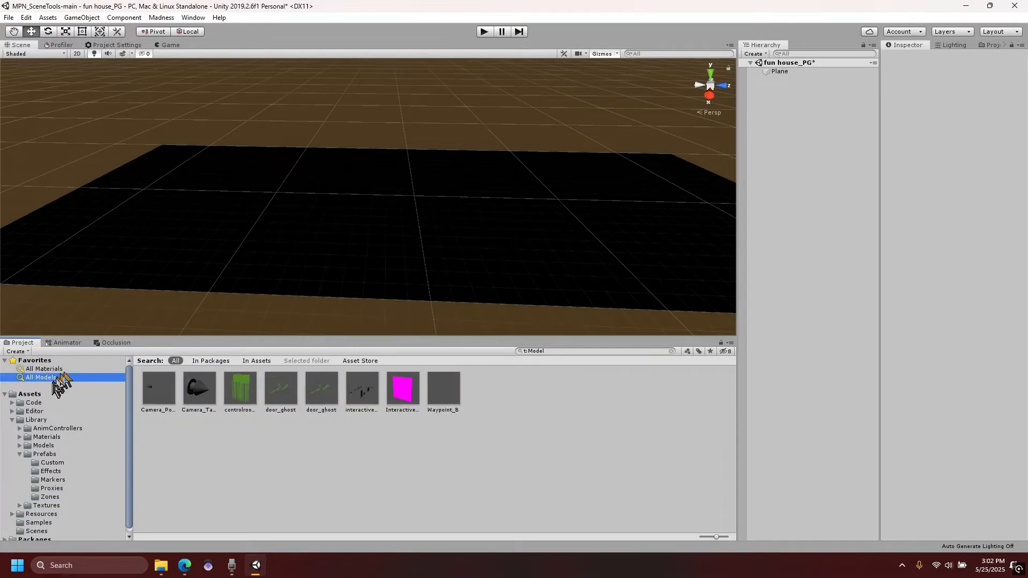
click(49, 455)
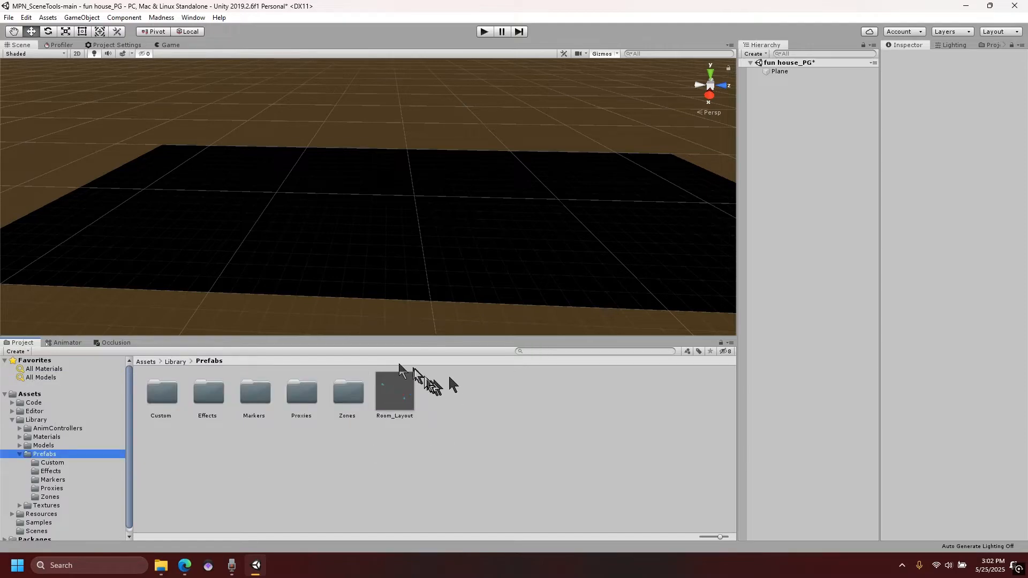
alt+drag(329, 315, 373, 324)
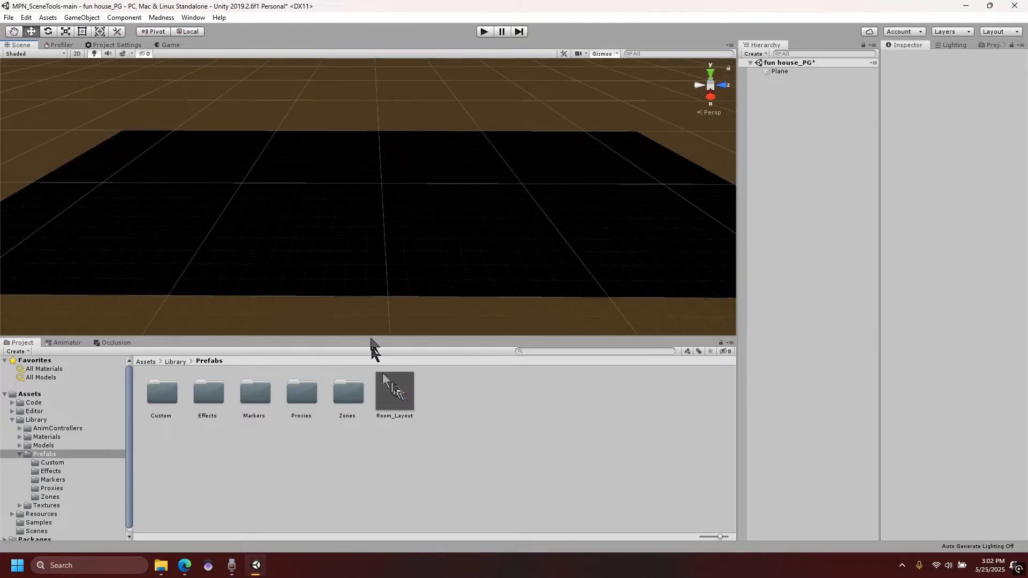
click(399, 396)
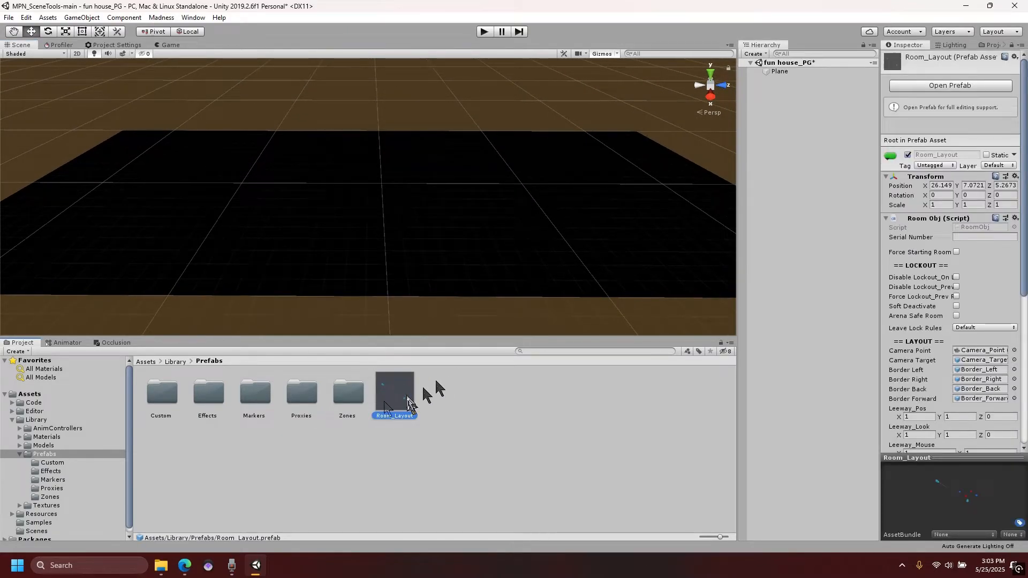
drag(390, 409, 337, 185)
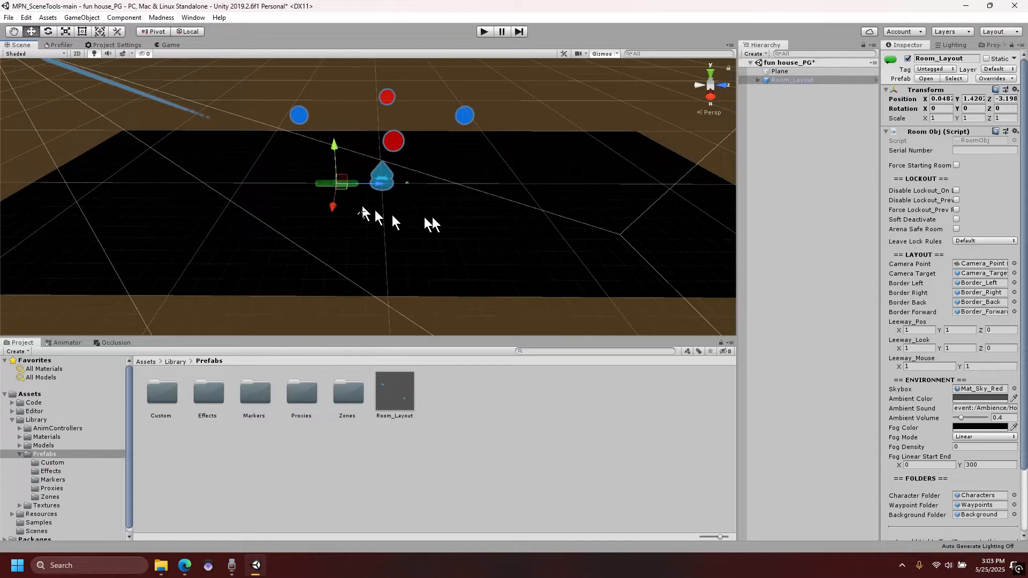
Step: Set the plane's scale to 5 on X and 2 on Z
scroll(392, 214, down, 1)
middle_drag(391, 214, 431, 214)
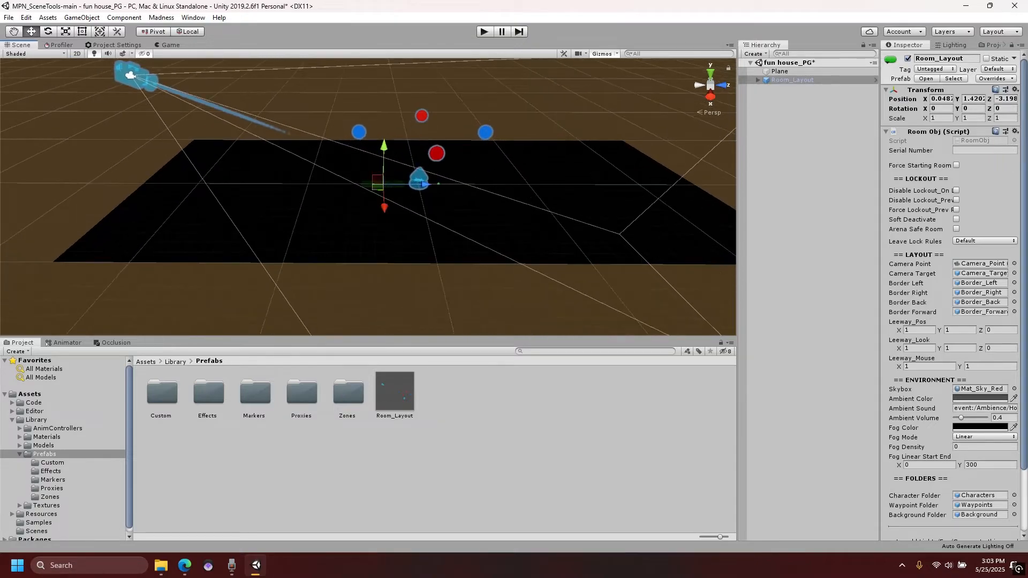
click(319, 204)
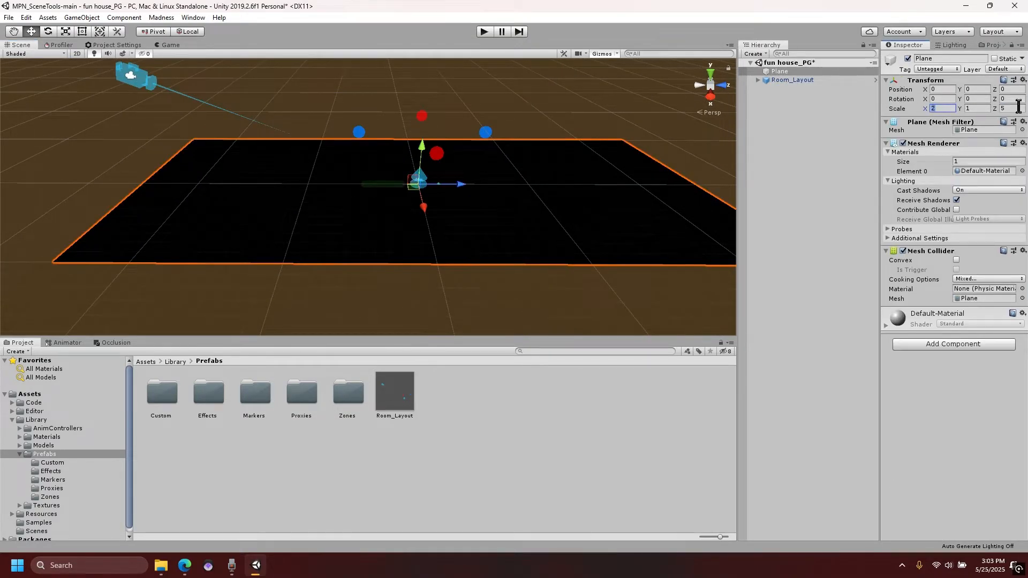
click(1012, 108)
text(2)
click(637, 144)
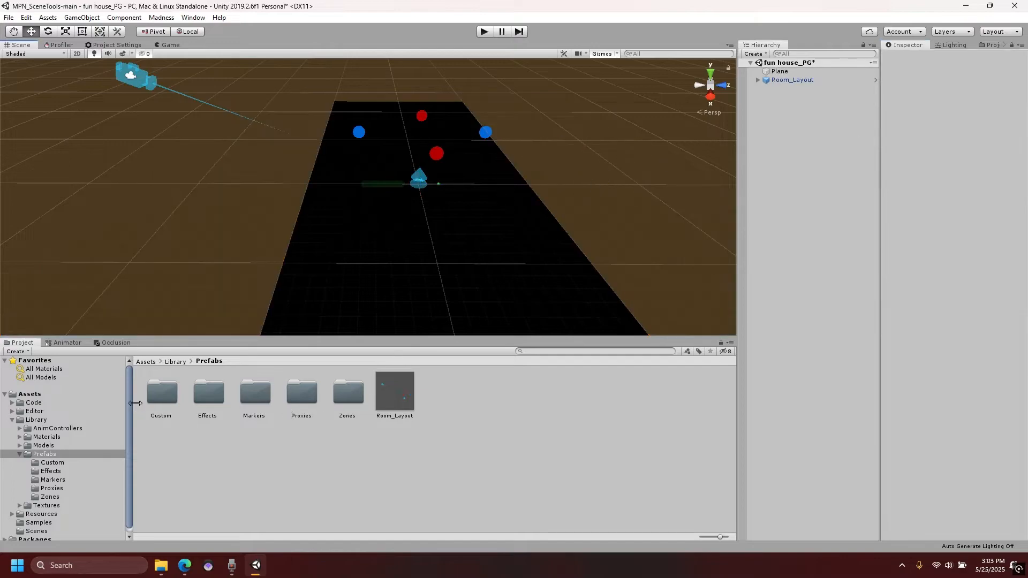
Step: Place the Player_Start prefab from the Markers folder near the plane's far end, at about X -12.4, Y 2, Z -0.2
click(53, 479)
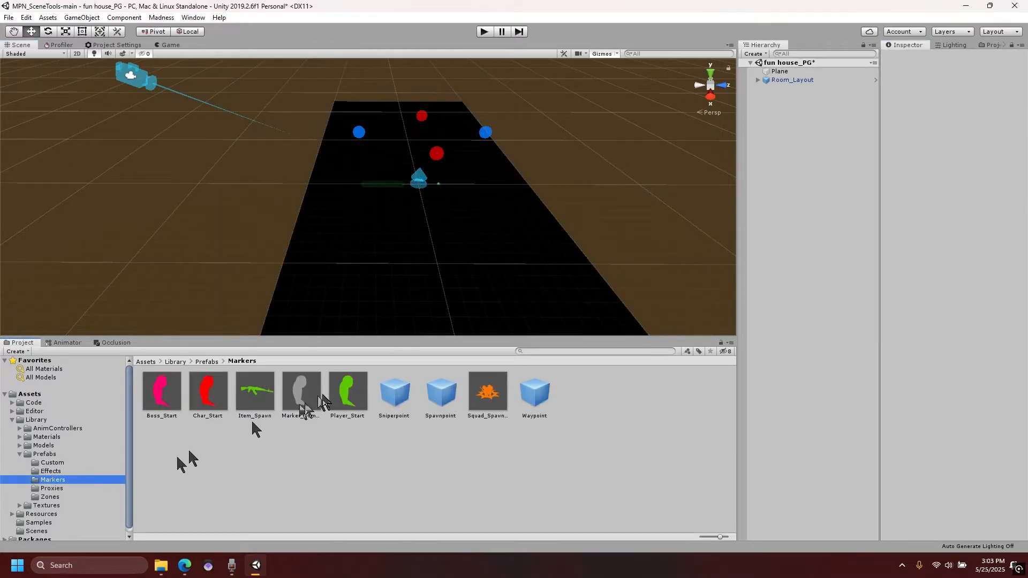
drag(347, 393, 410, 168)
drag(408, 127, 405, 133)
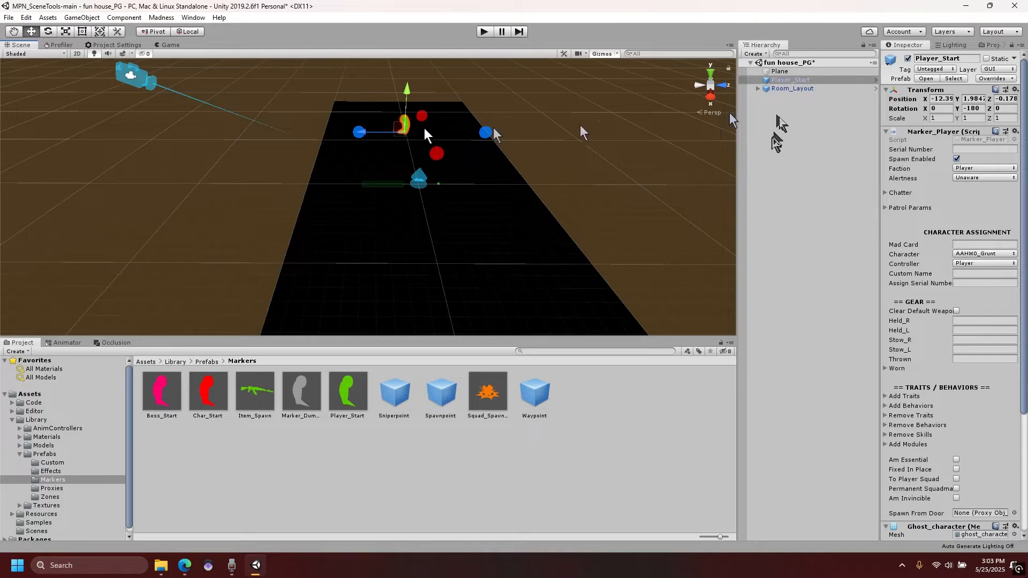
Step: Parent the Plane to Room_Layout's Background group and Player_Start to its Characters group
click(757, 88)
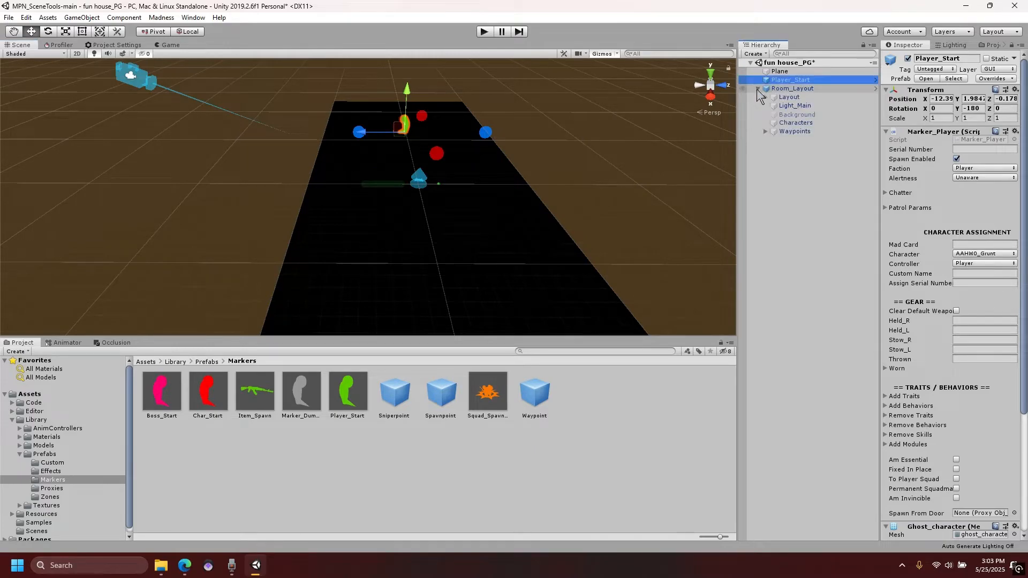
click(779, 73)
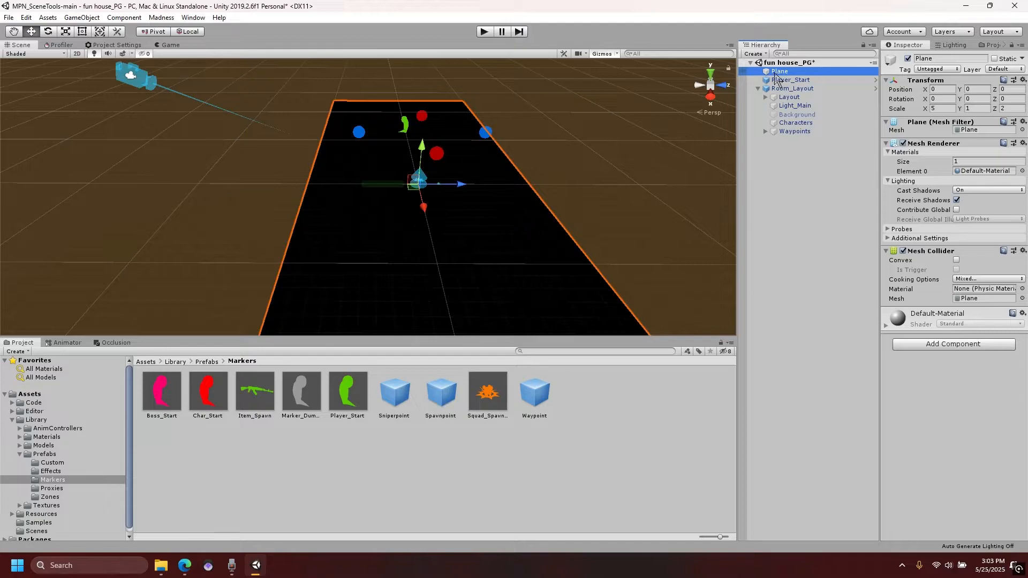
drag(776, 79, 804, 118)
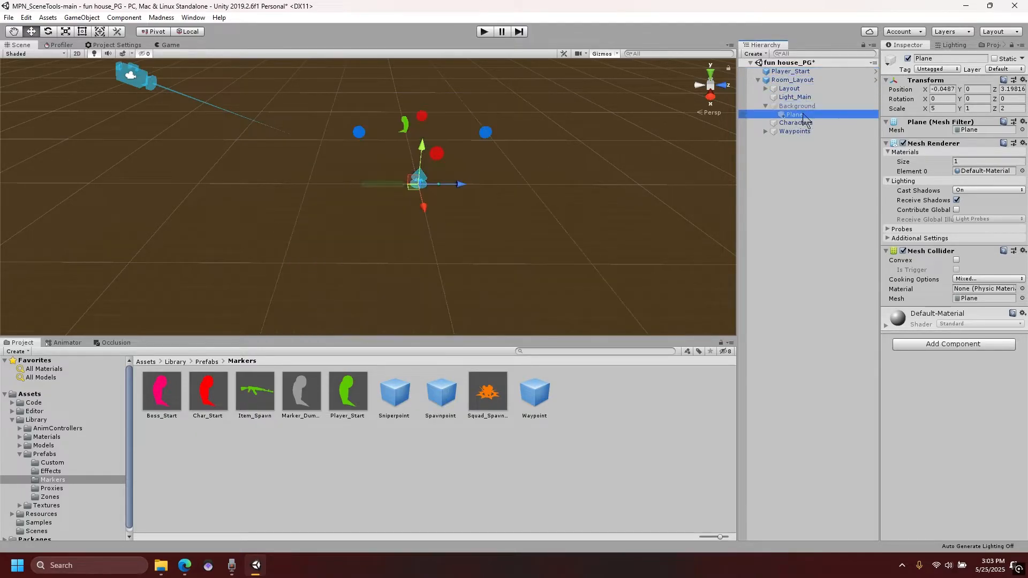
drag(782, 72, 794, 123)
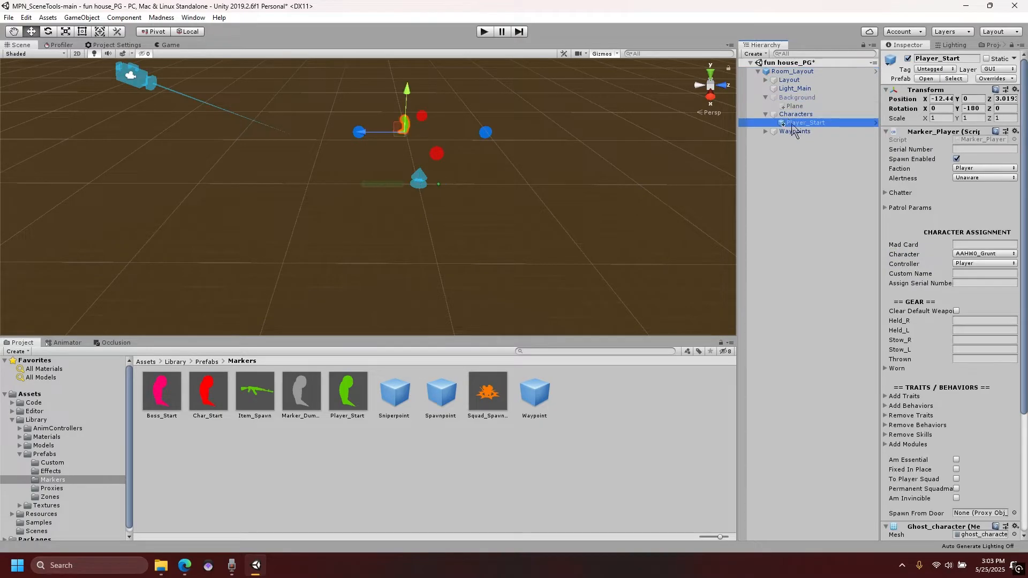
Step: Synch the scene's lights, fog and camera visuals to Room_Layout and check the floor in the Scene view
click(764, 79)
click(791, 71)
scroll(911, 159, down, 3)
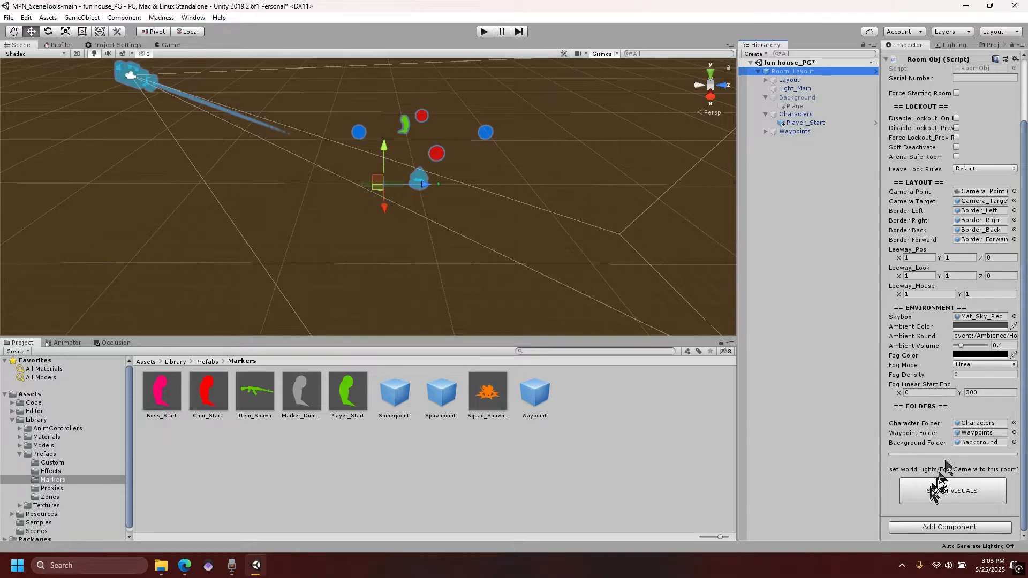
click(952, 493)
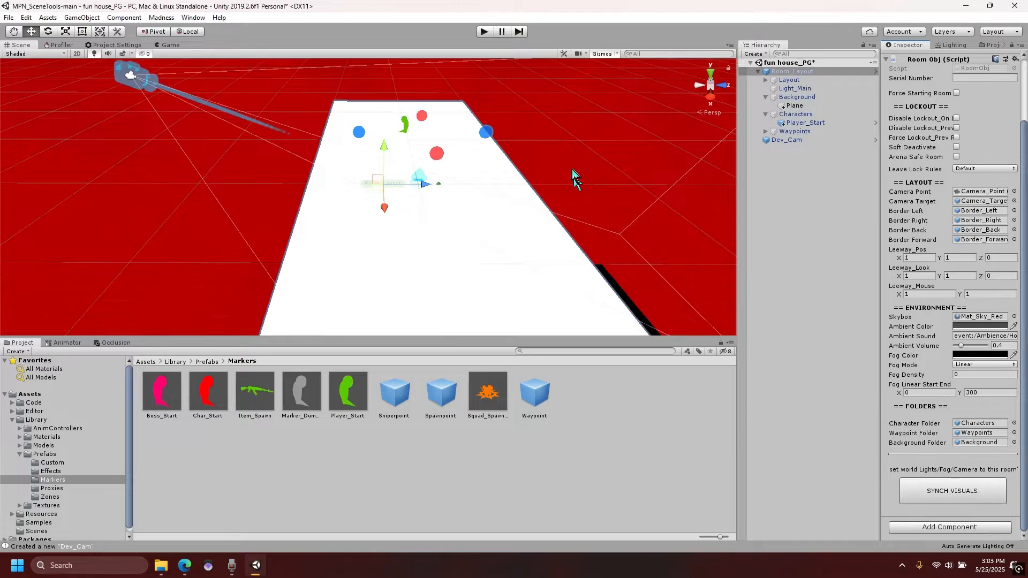
scroll(553, 192, down, 3)
click(615, 229)
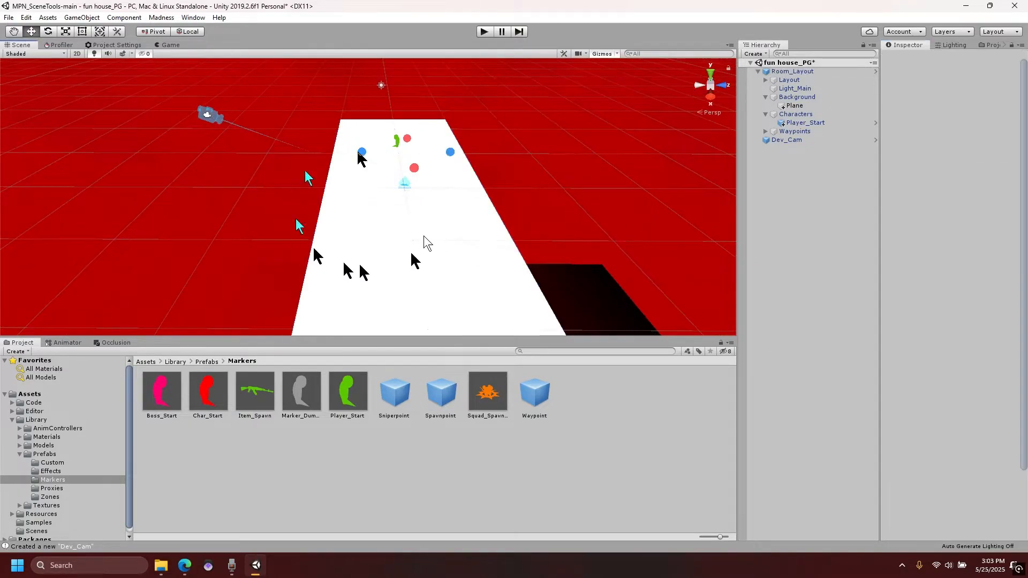
middle_drag(302, 235, 411, 252)
middle_drag(488, 201, 367, 155)
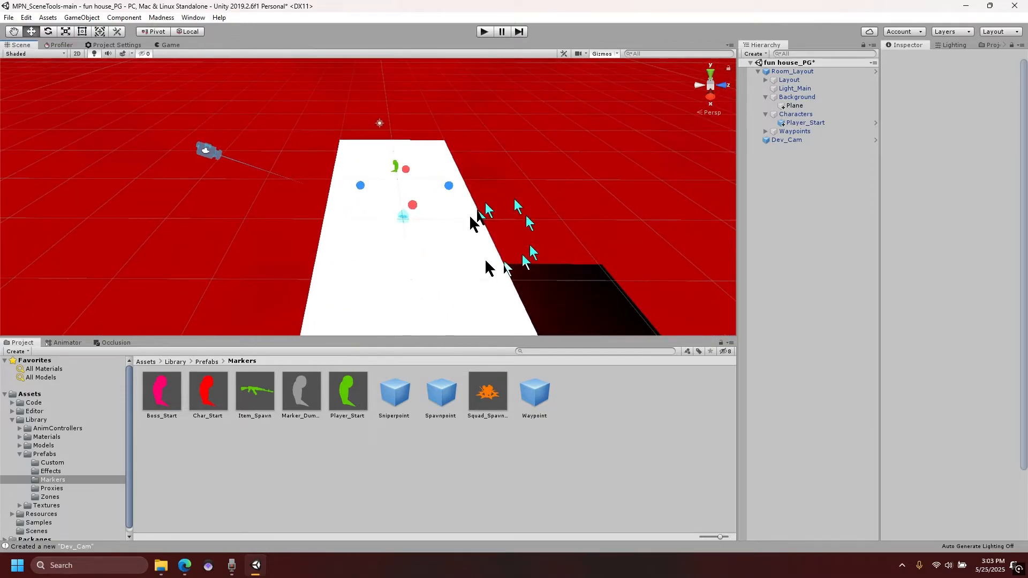
middle_drag(445, 265, 557, 231)
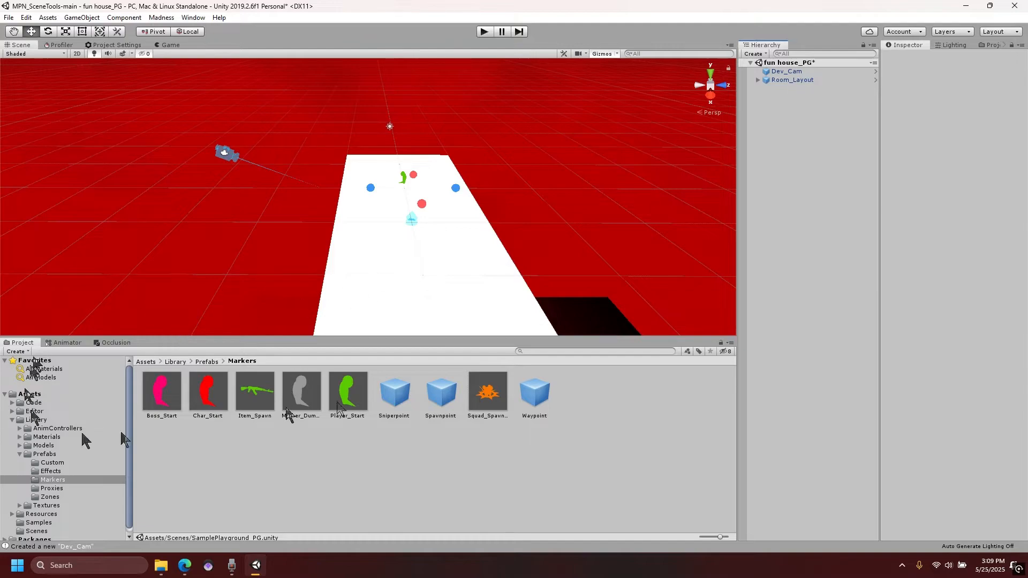
Step: Set the asset bundle of the SamplePlayground_PG scene in the Scenes folder to None
click(32, 394)
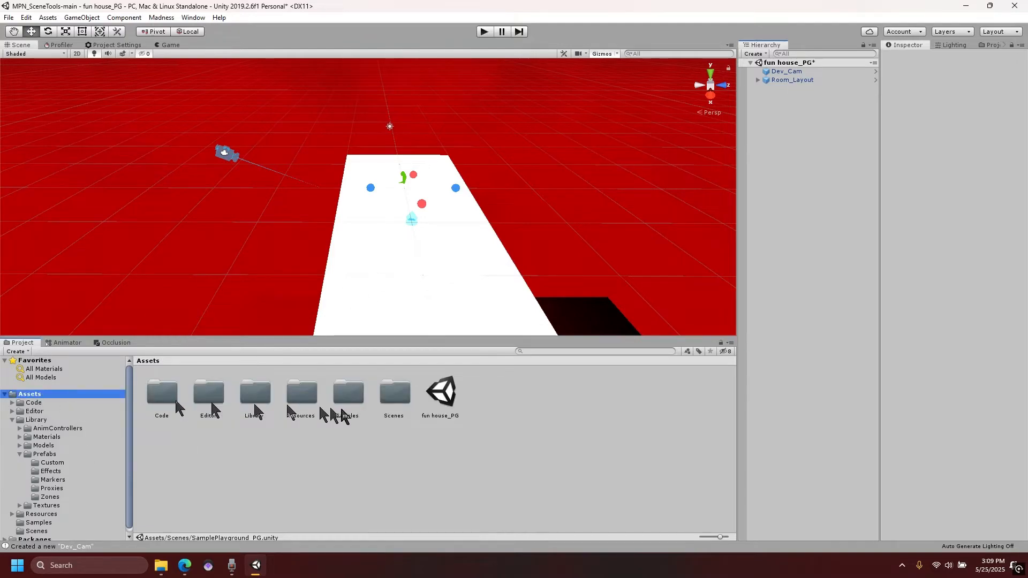
double_click(379, 397)
click(165, 404)
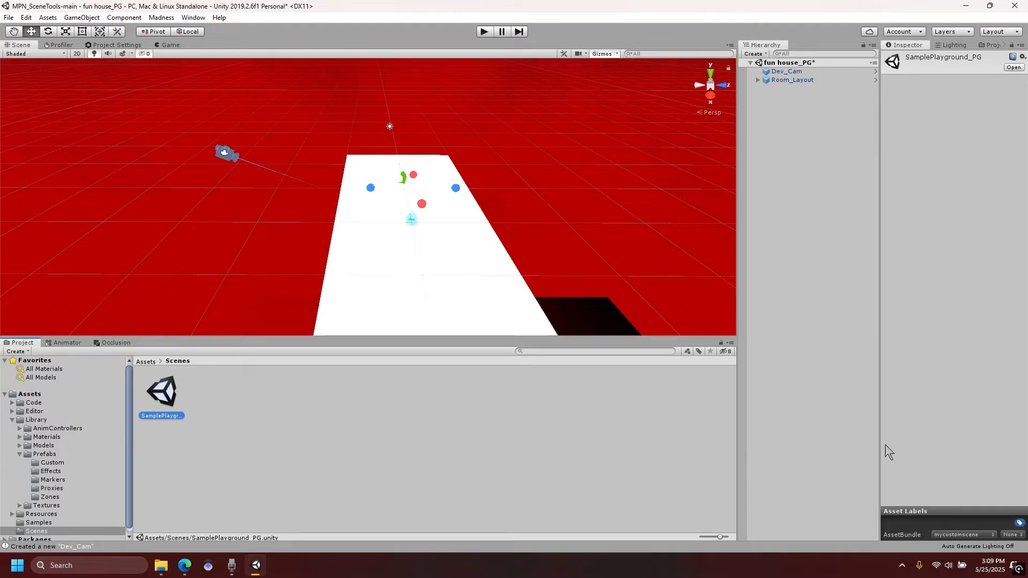
click(960, 535)
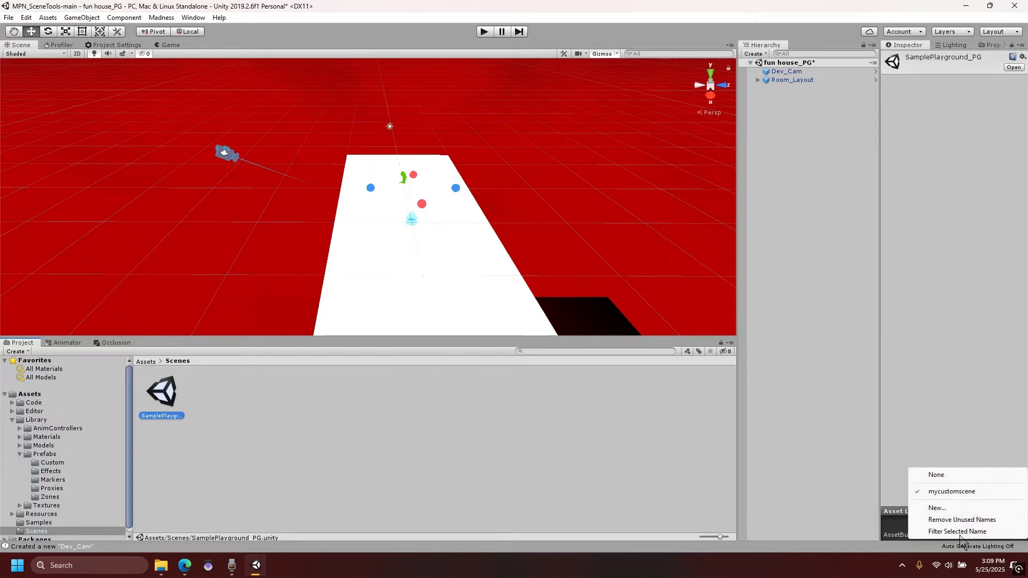
click(942, 476)
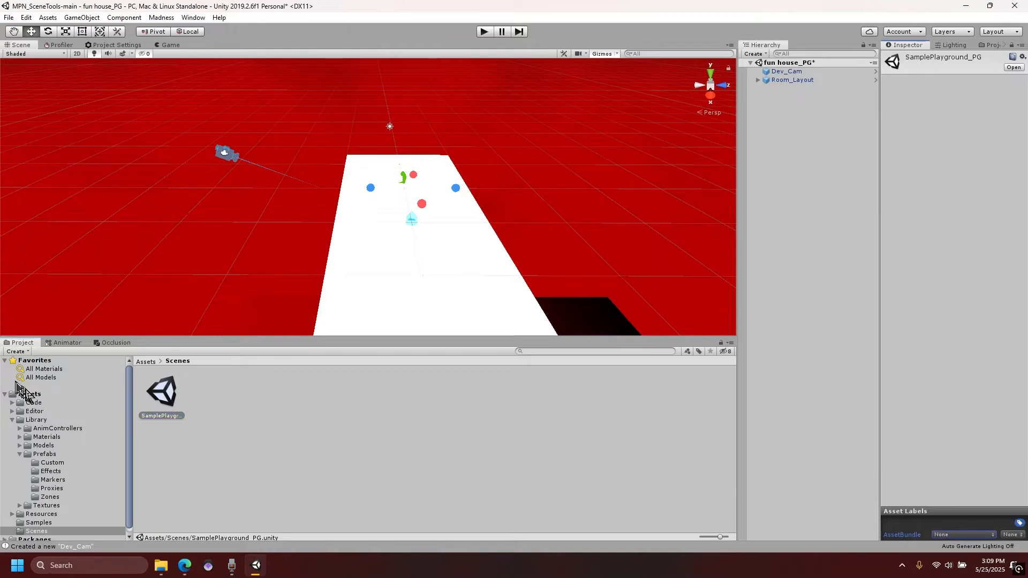
Step: Assign the fun house_PG scene in the Assets folder to a new asset bundle named "fun house"
click(28, 394)
click(448, 405)
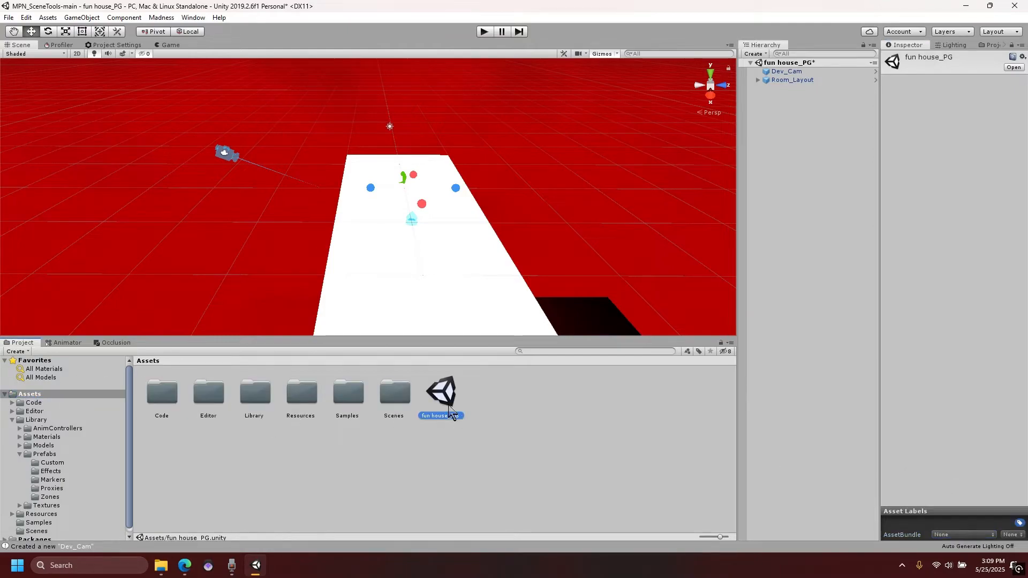
click(936, 534)
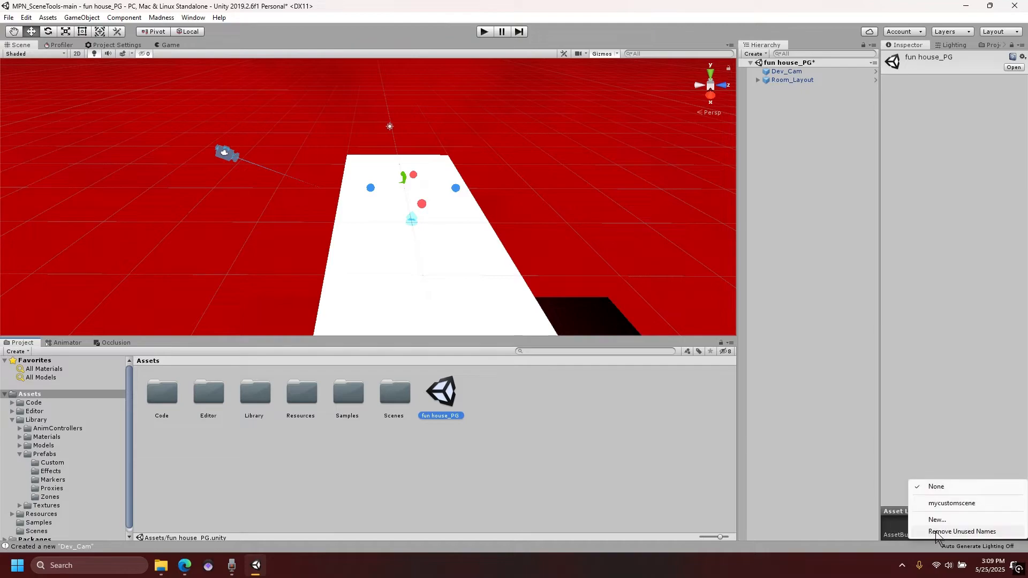
click(939, 521)
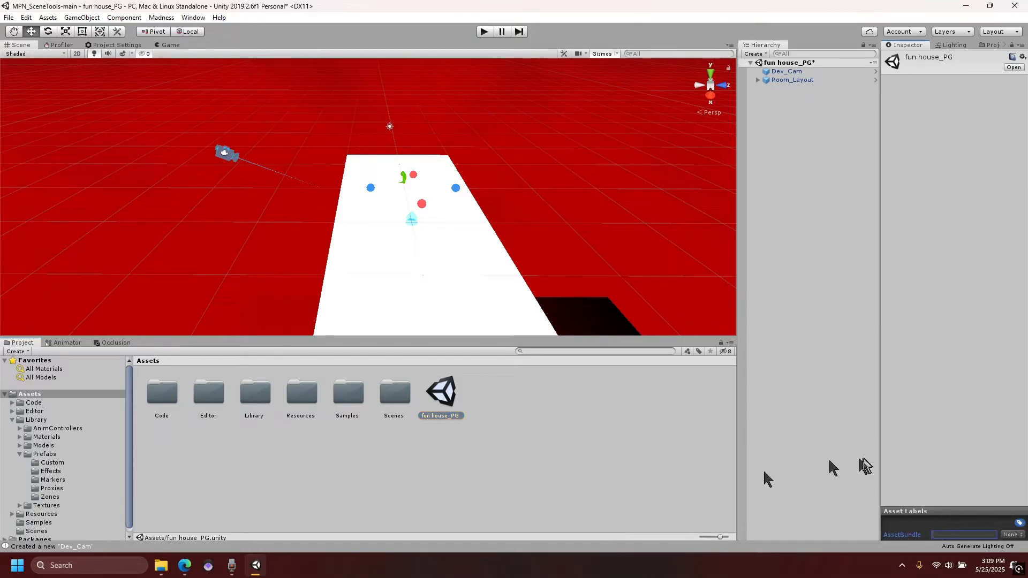
click(858, 458)
click(455, 397)
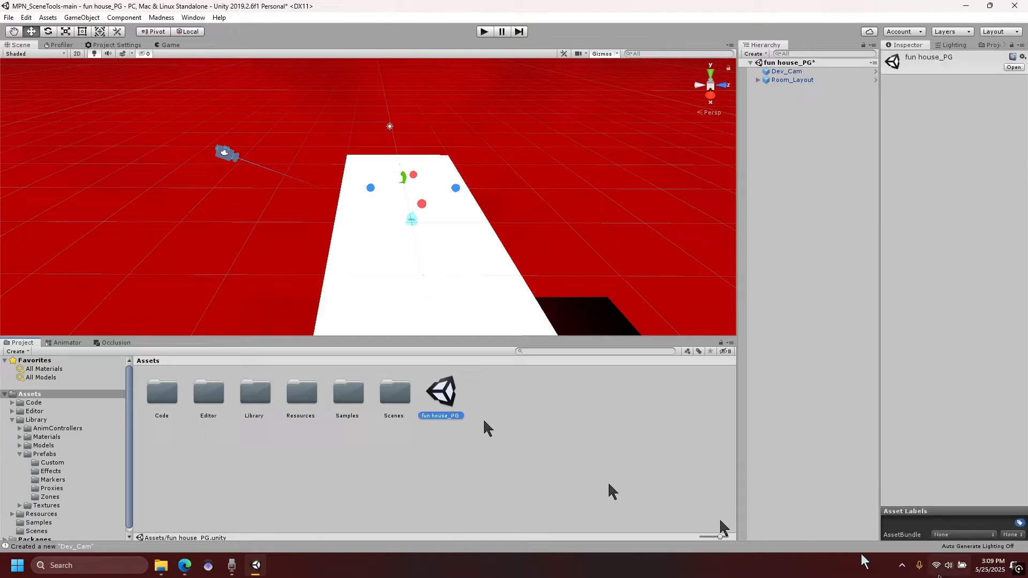
click(945, 535)
click(936, 520)
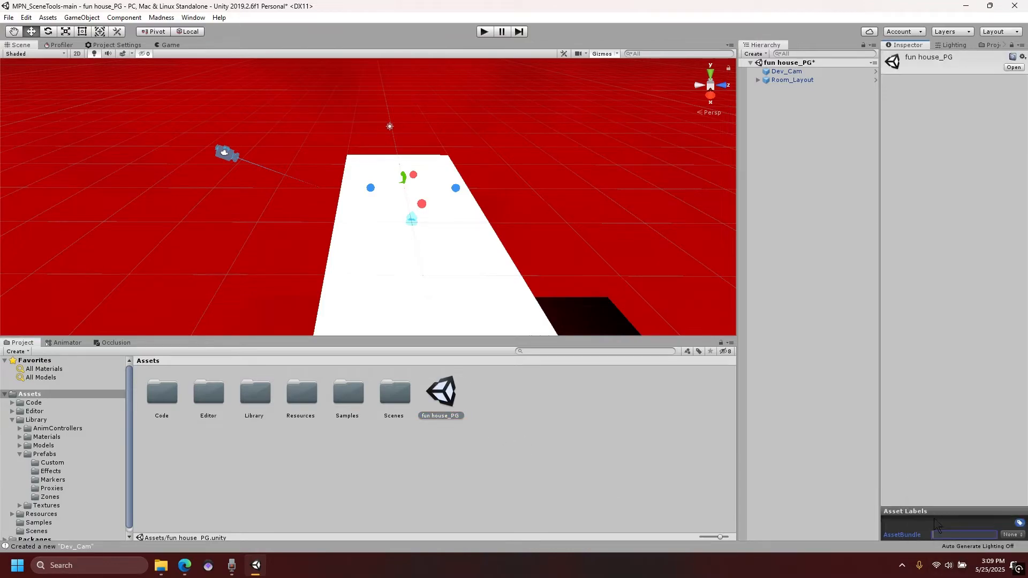
text(fun house)
key(Return)
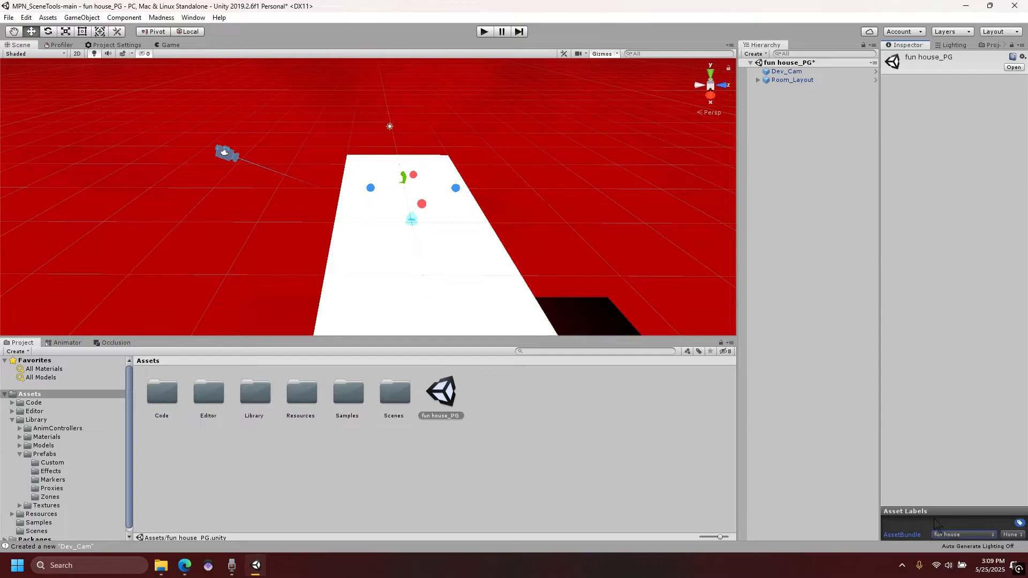
Step: Build the fun house asset bundle with the Madness AssetBundle command
click(159, 19)
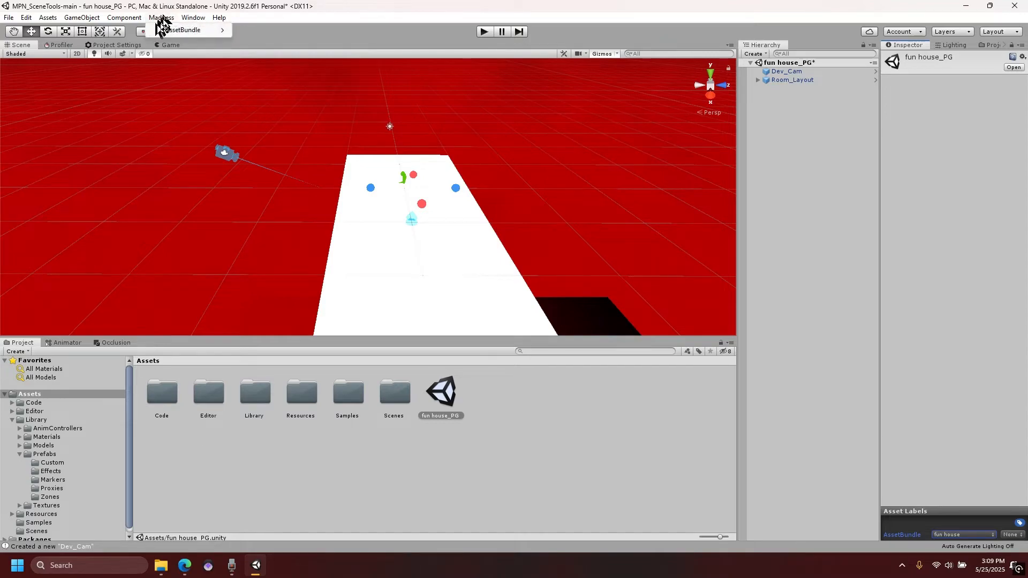
mouse_move(171, 27)
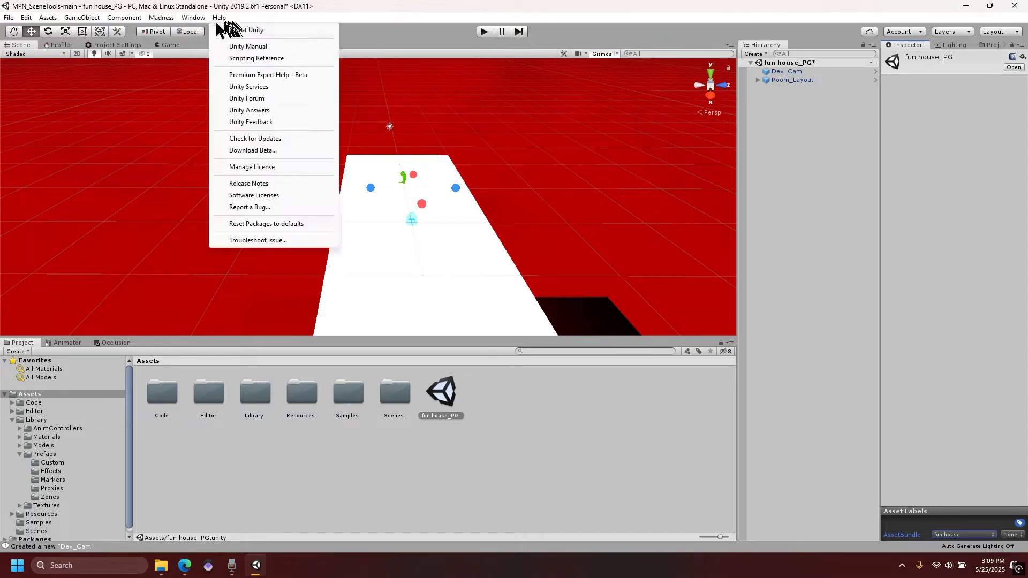
click(169, 18)
click(169, 20)
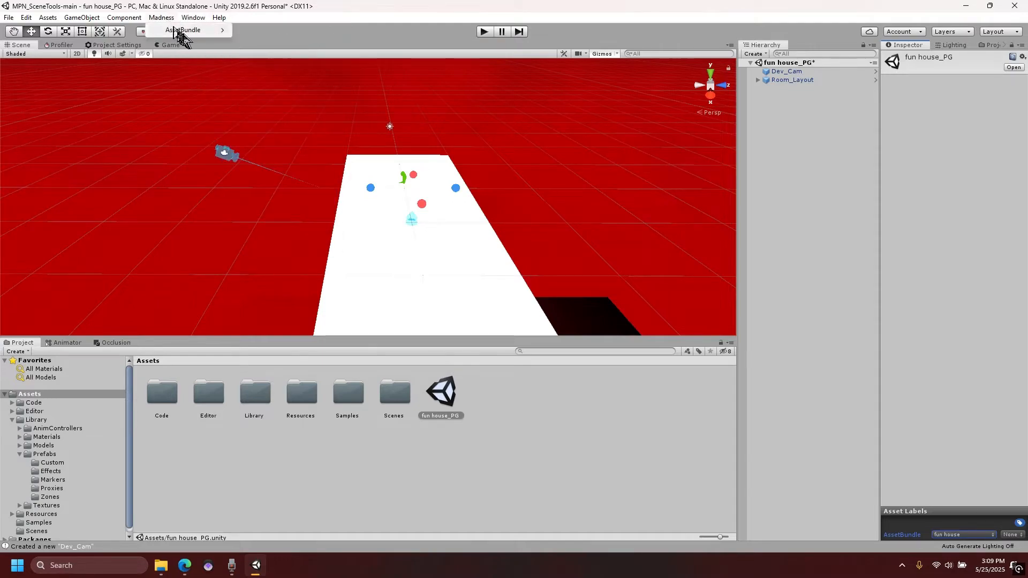
click(250, 30)
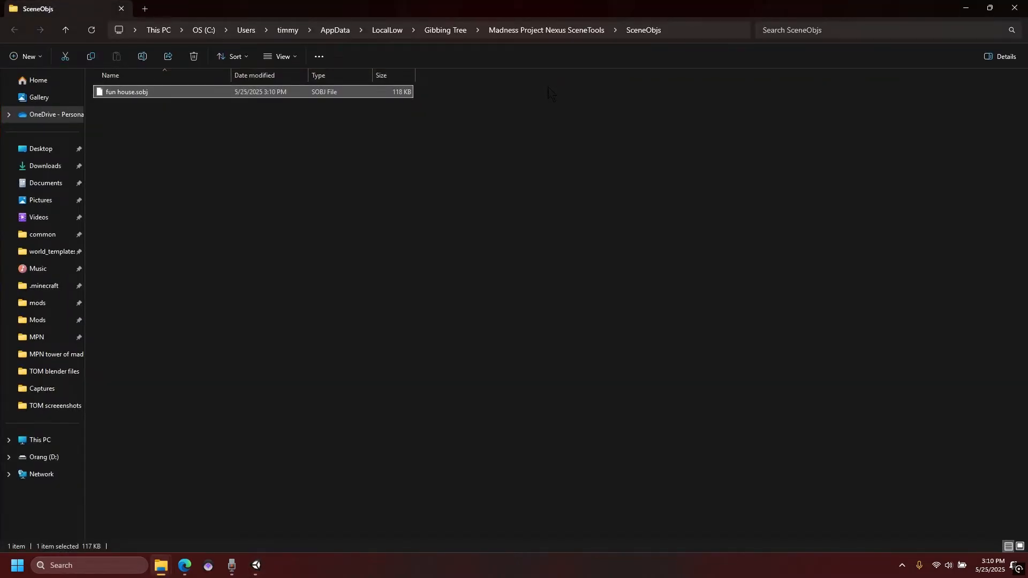
Step: Move fun house.sobj from the SceneObjs folder into the MPN folder
click(293, 211)
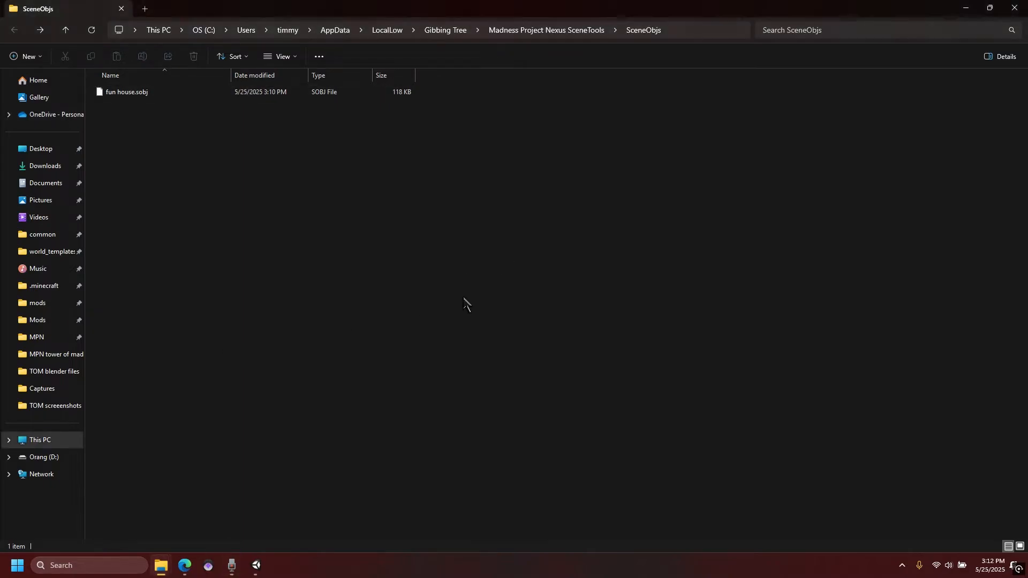
click(289, 93)
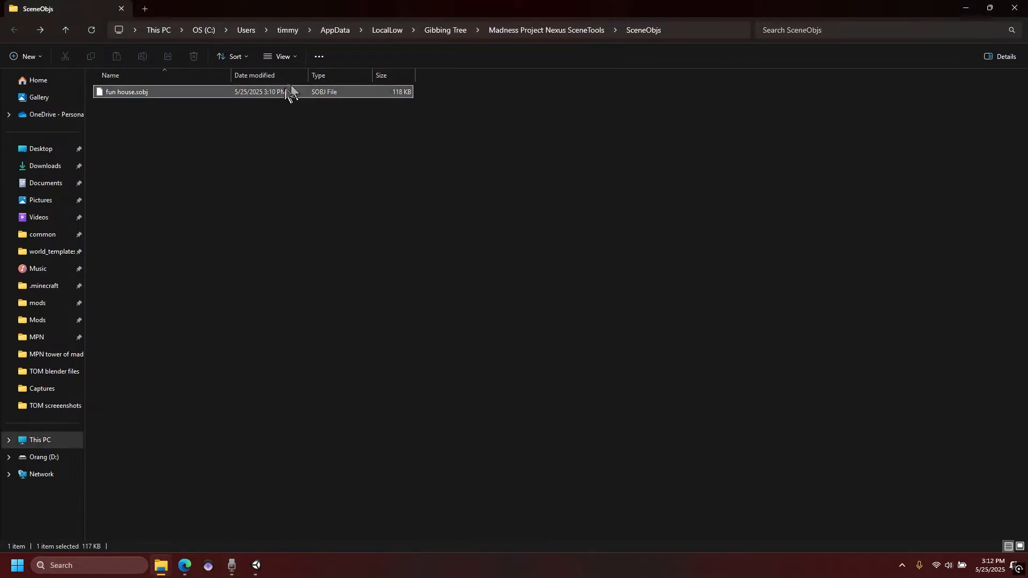
drag(282, 92, 33, 333)
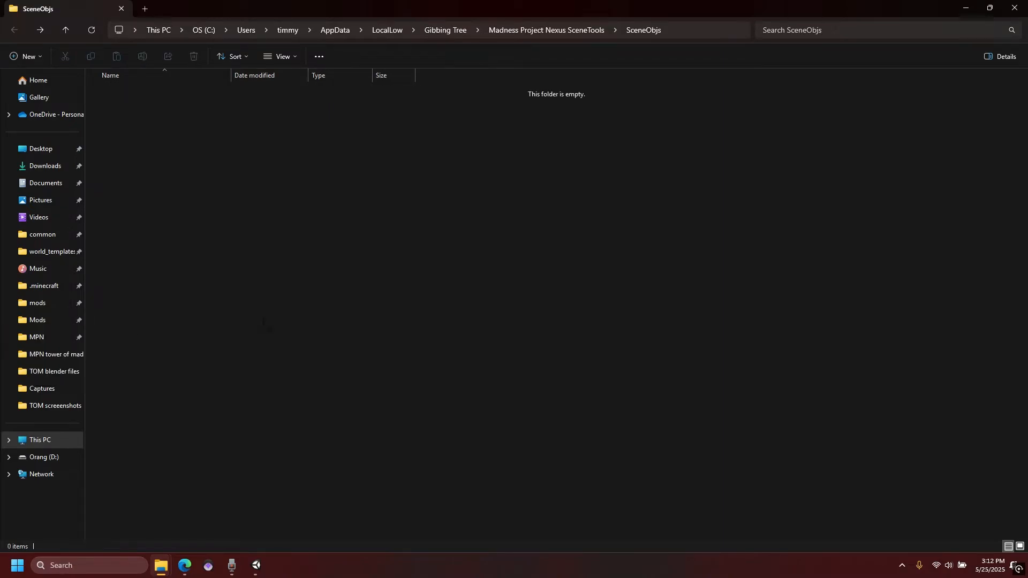
Step: Launch MadCard Maker.exe from MPN's Downloads > MadCard Maker folder and move its window clear of the folder's files
click(33, 337)
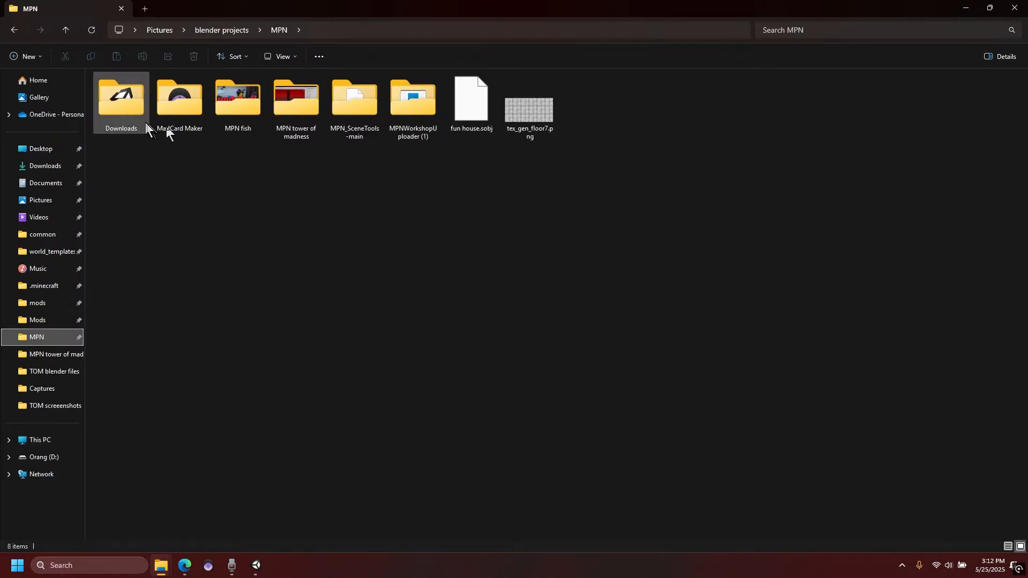
double_click(130, 114)
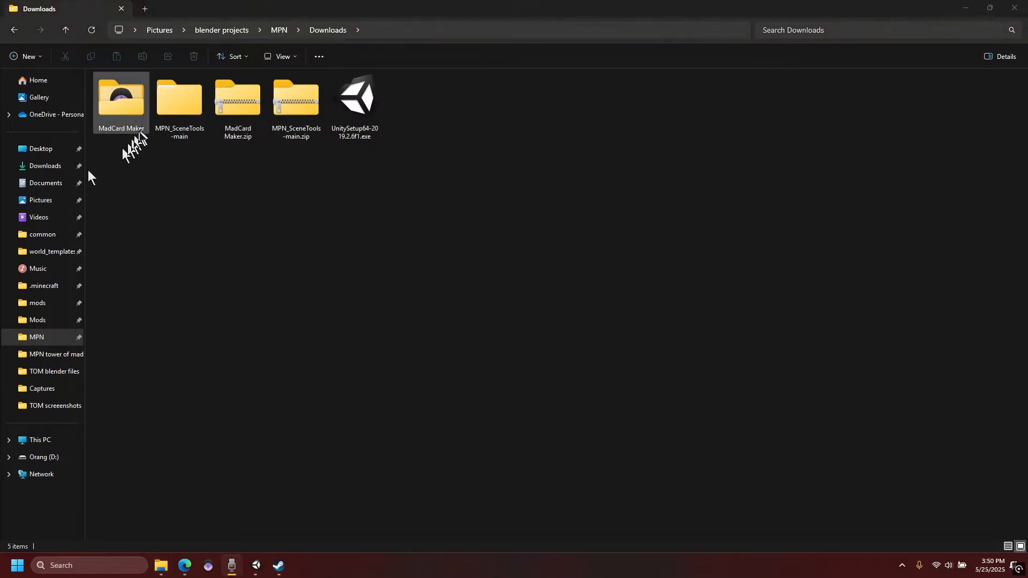
double_click(124, 112)
double_click(255, 111)
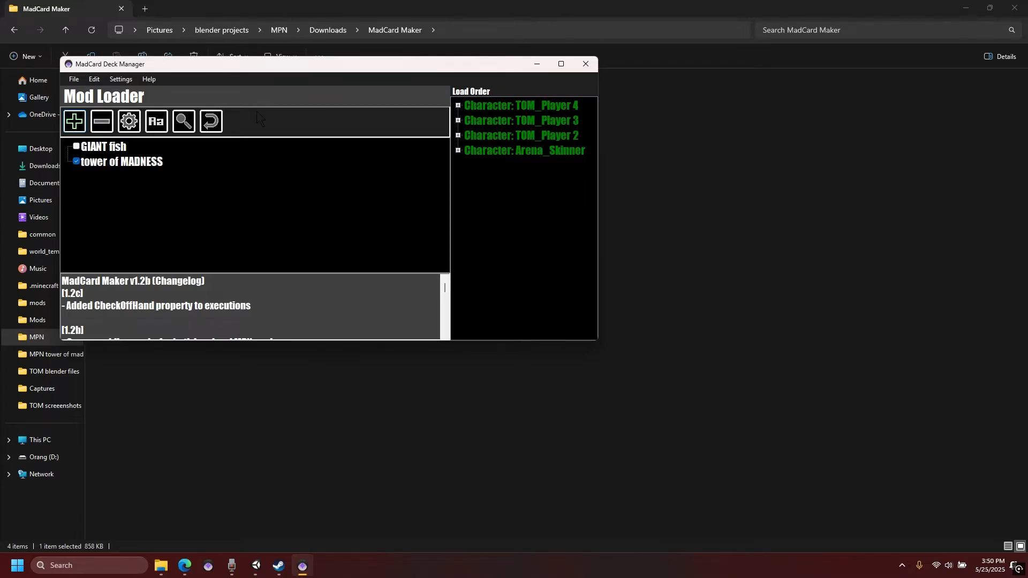
drag(372, 65, 640, 67)
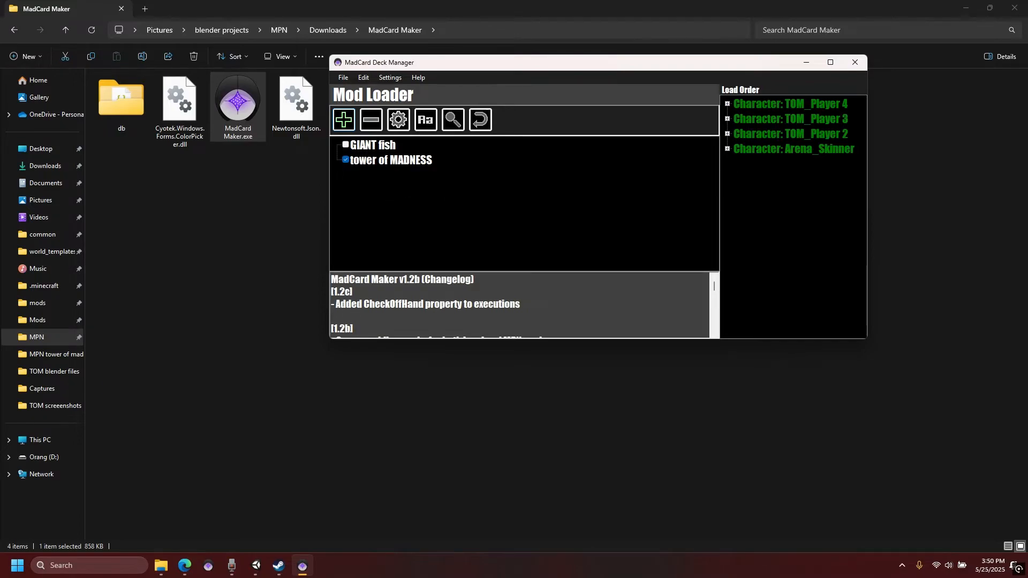
Step: Start a new mod in the Mod Loader and set its folder name to "fun house"
click(345, 123)
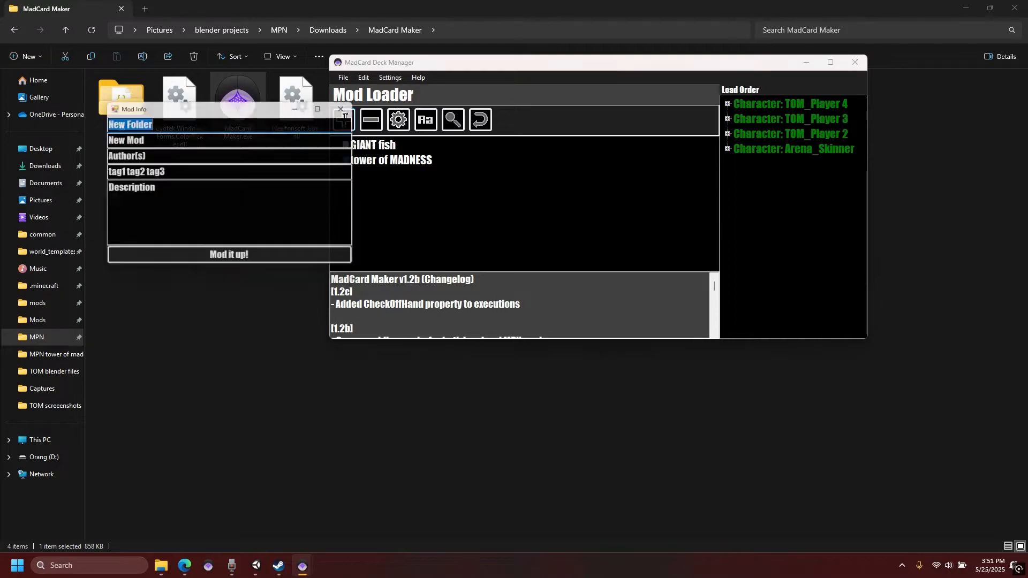
click(262, 130)
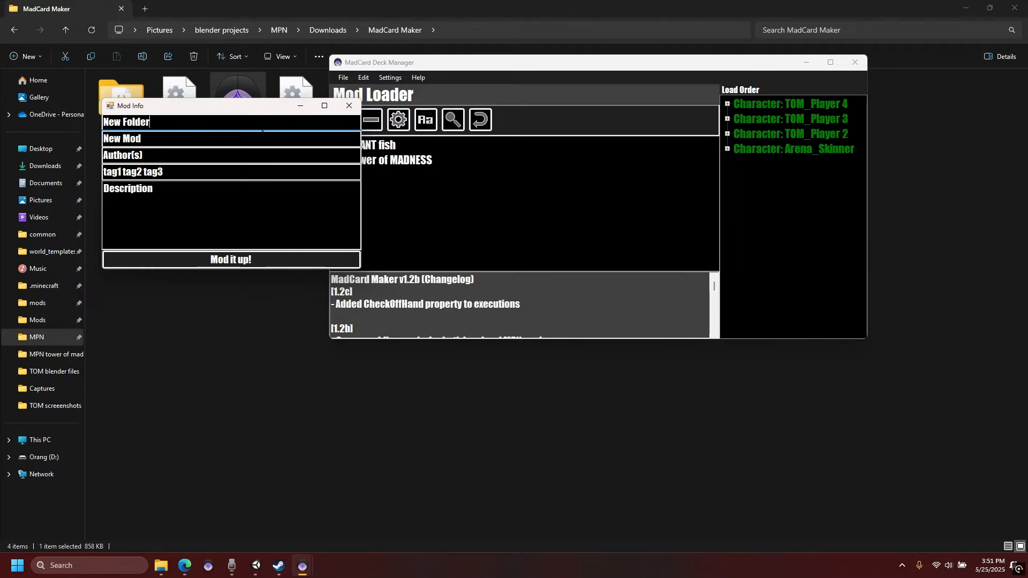
key(BackSpace)
key(BackSpace)
key(BackSpace)
key(BackSpace)
key(BackSpace)
key(BackSpace)
key(BackSpace)
key(BackSpace)
key(BackSpace)
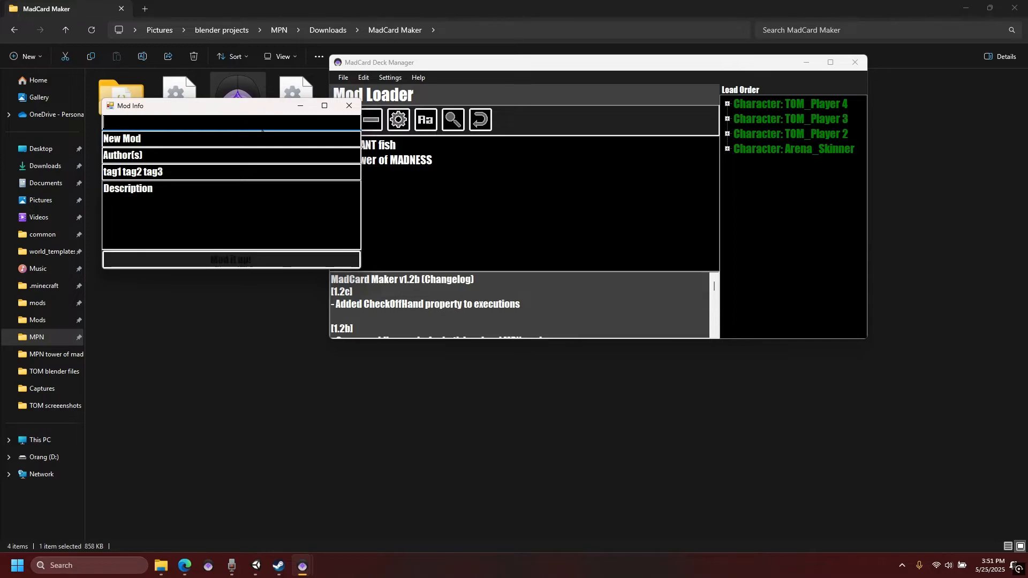
text(fun house)
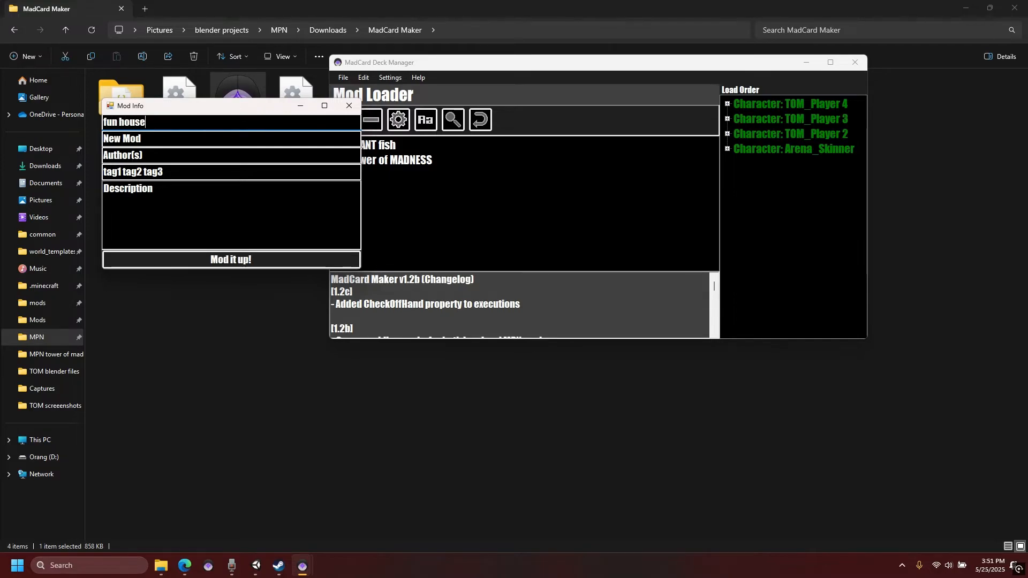
key(Tab)
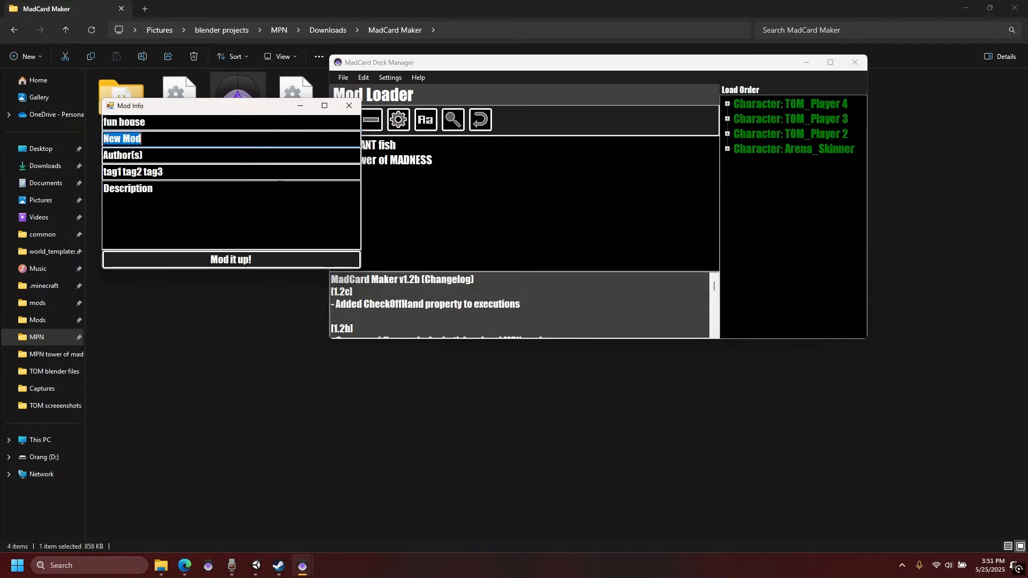
Step: Create the fun house mod with the remaining mod info fields left at their defaults, and close MadCard Maker
click(280, 188)
click(225, 260)
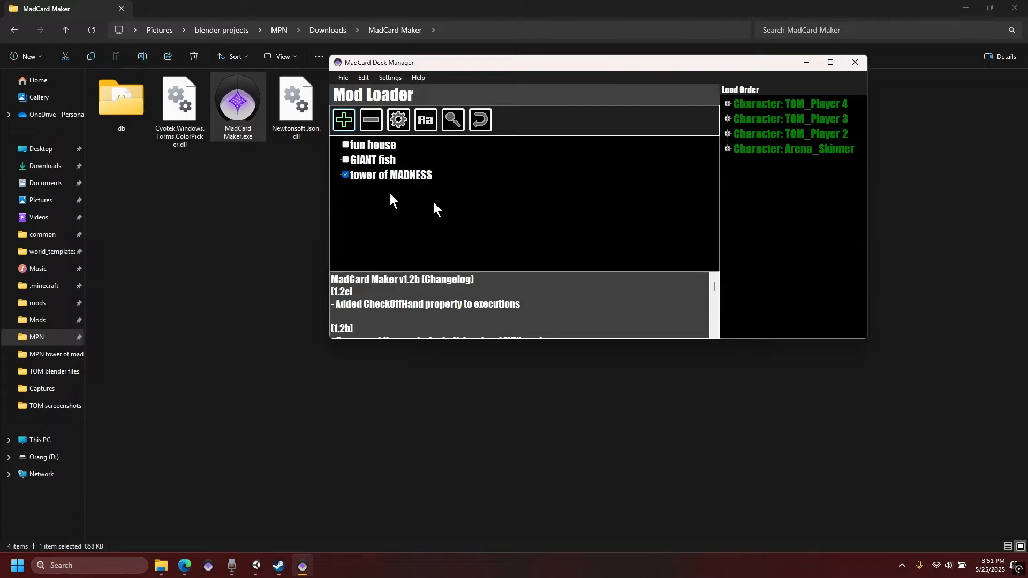
click(855, 62)
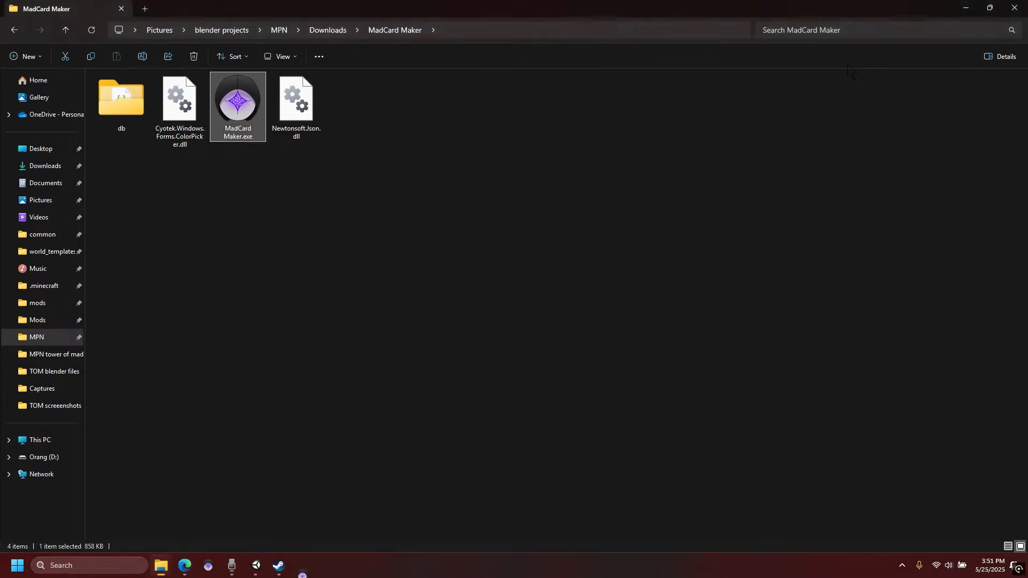
click(281, 253)
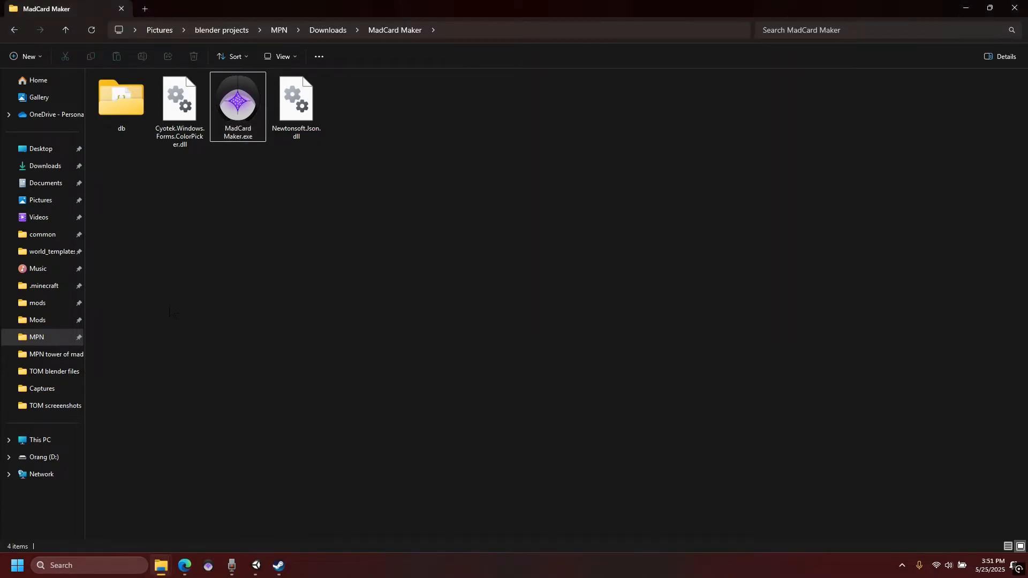
Step: Cut fun house.sobj from the MPN folder
click(32, 341)
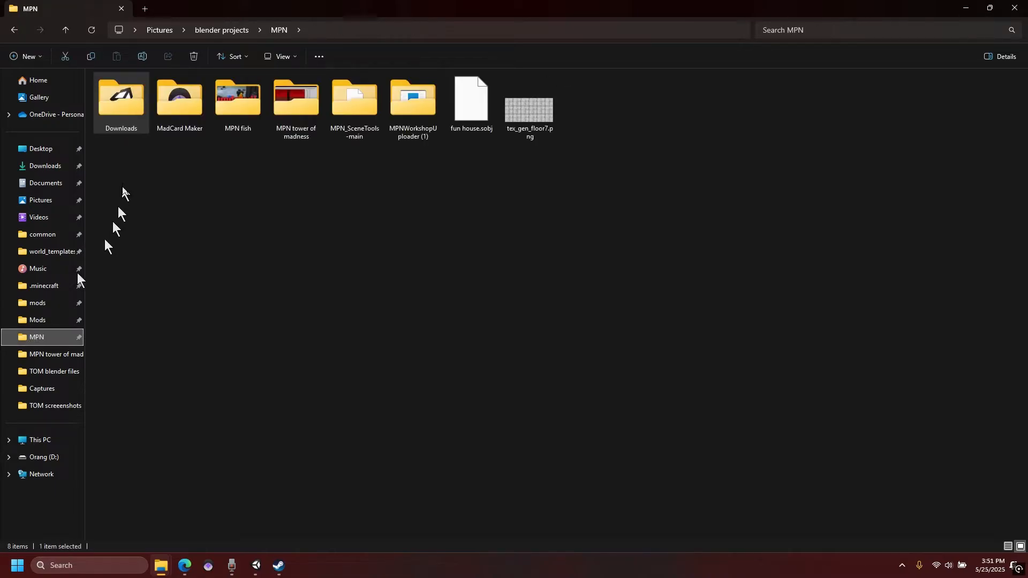
click(14, 29)
click(466, 96)
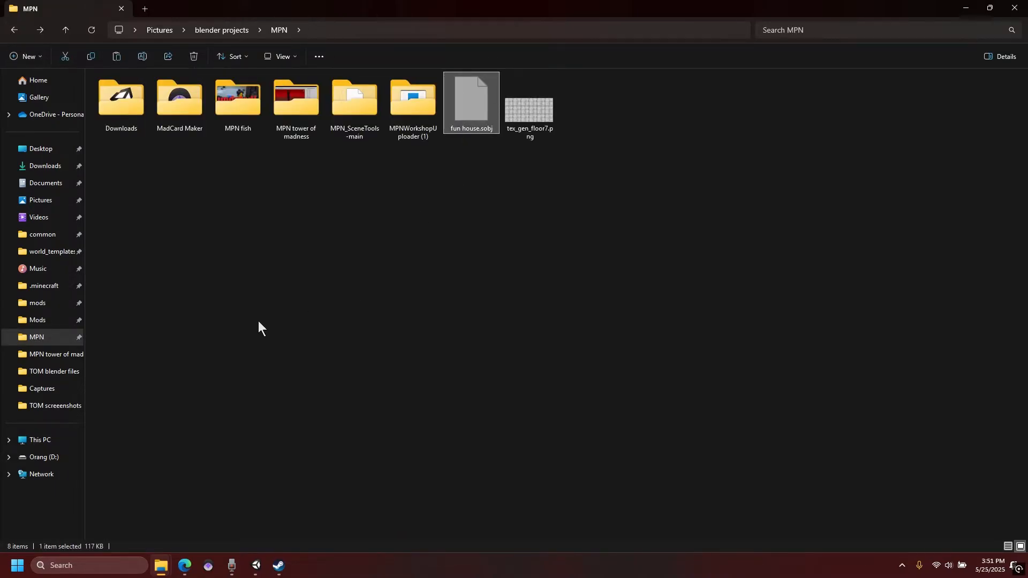
click(128, 405)
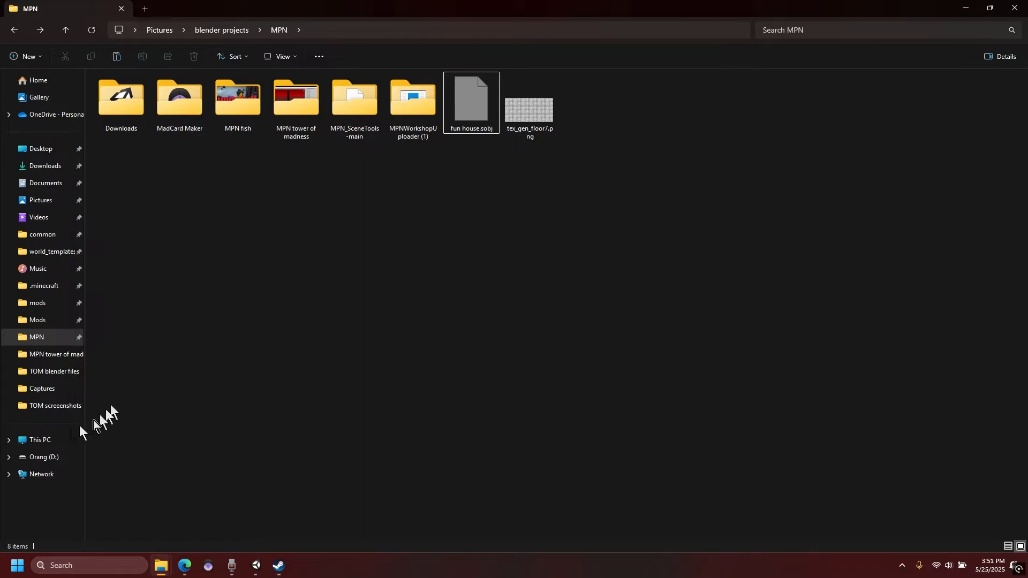
Step: Paste fun house.sobj into the user profile's AppData > LocalLow > Gibbing Tree > Madness Project Nexus > Mods > fun house folder
click(46, 443)
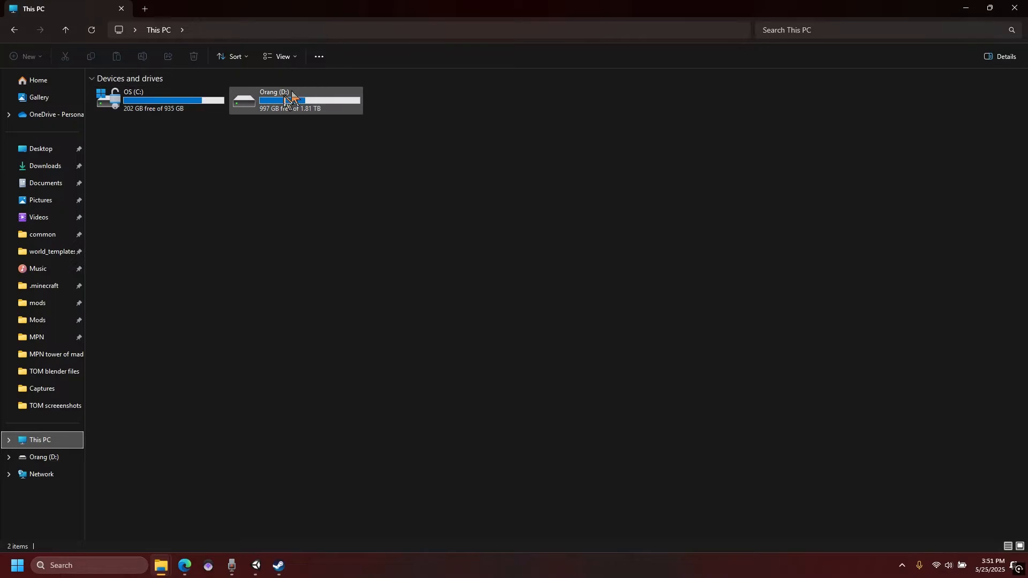
double_click(214, 101)
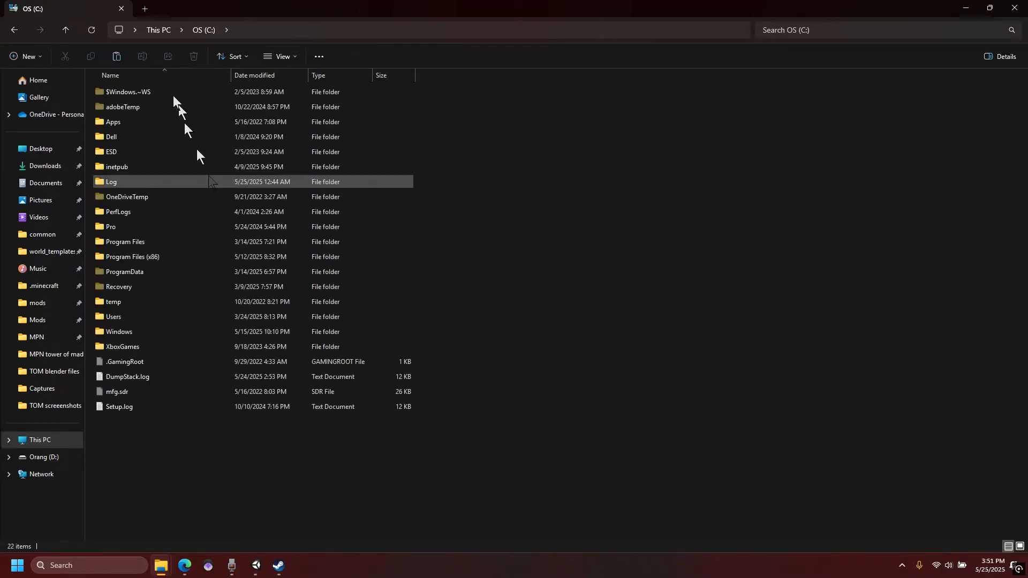
double_click(166, 316)
double_click(302, 110)
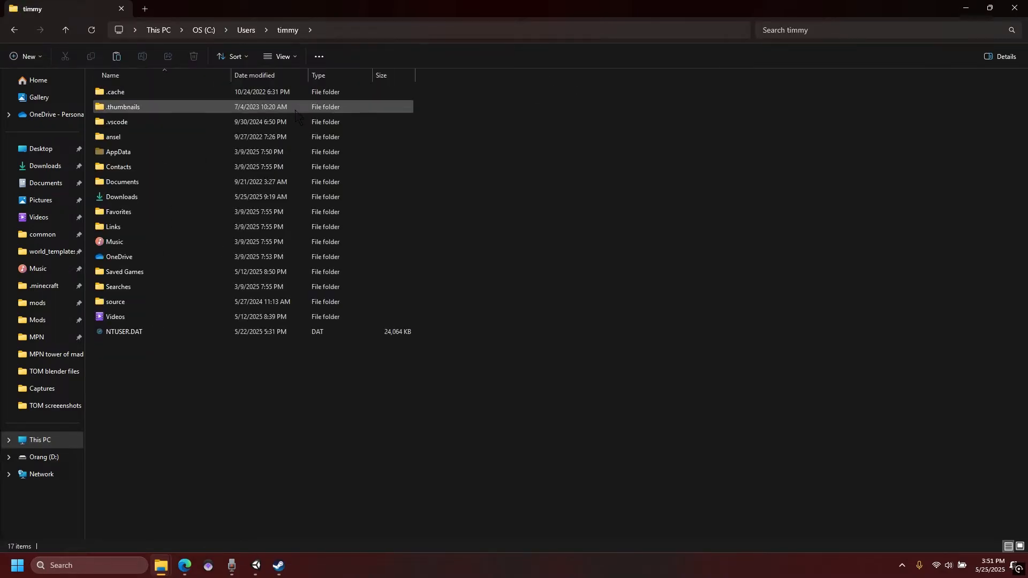
double_click(152, 153)
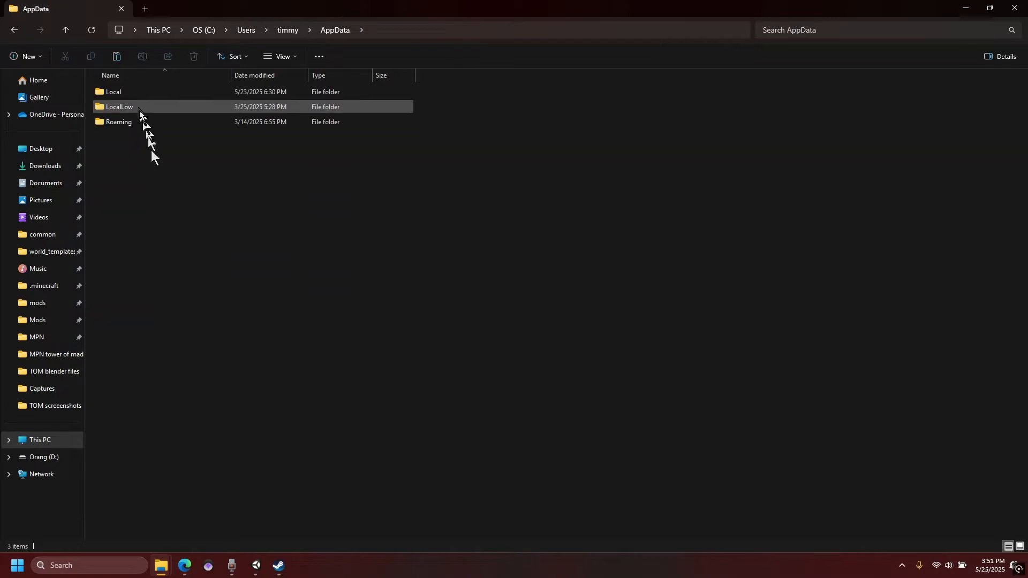
double_click(138, 107)
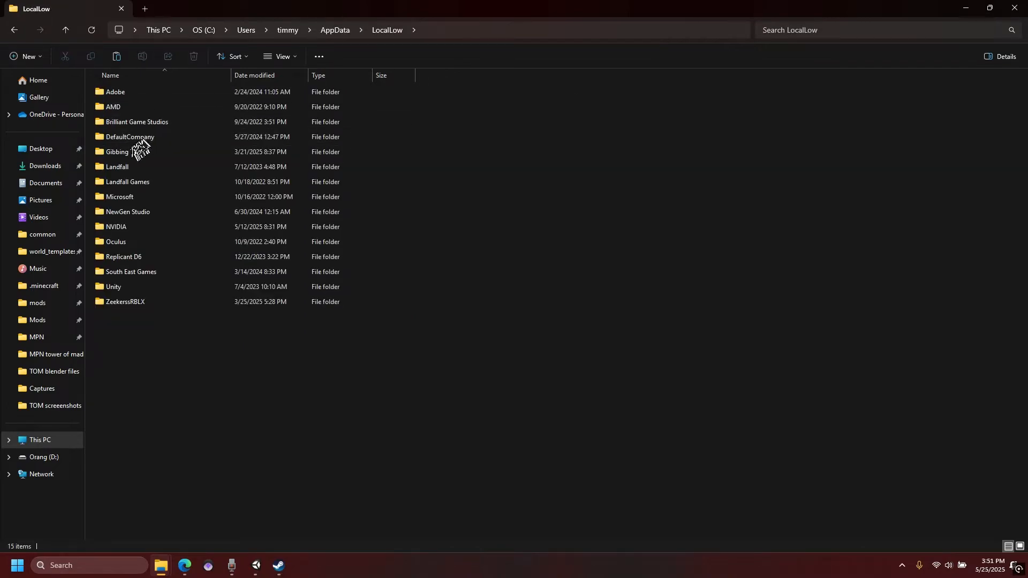
double_click(136, 141)
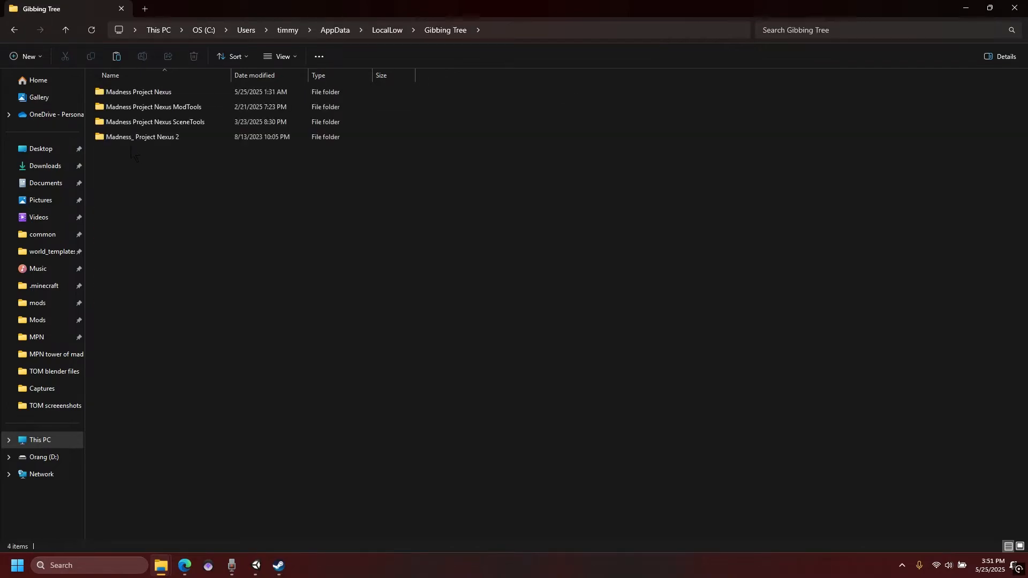
double_click(159, 92)
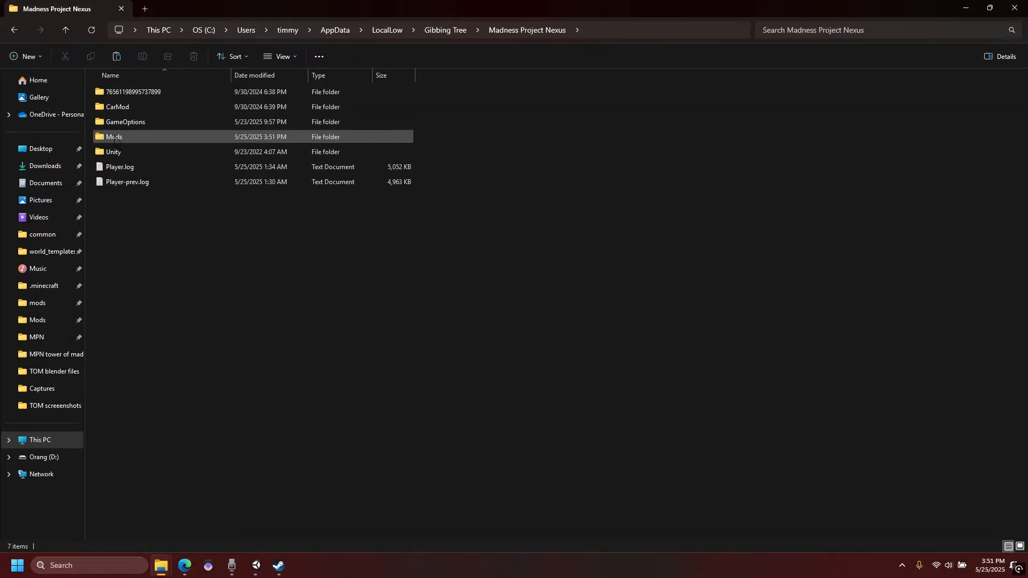
double_click(115, 138)
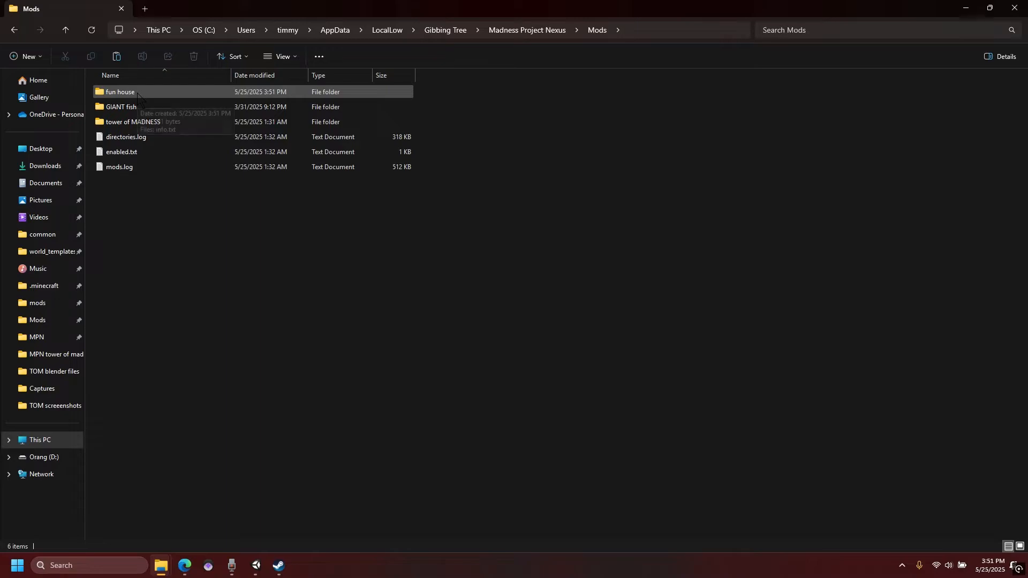
double_click(121, 92)
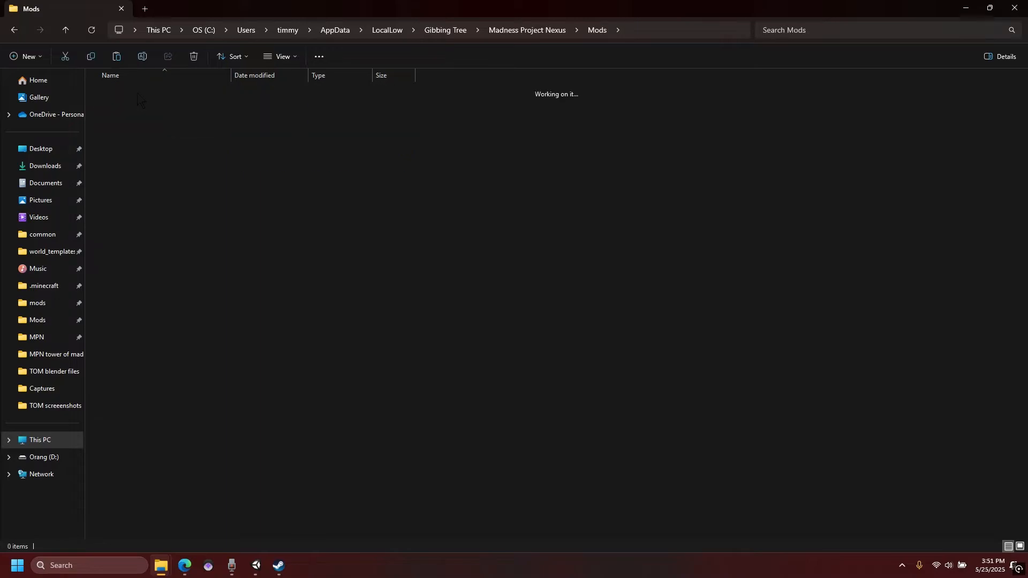
click(271, 207)
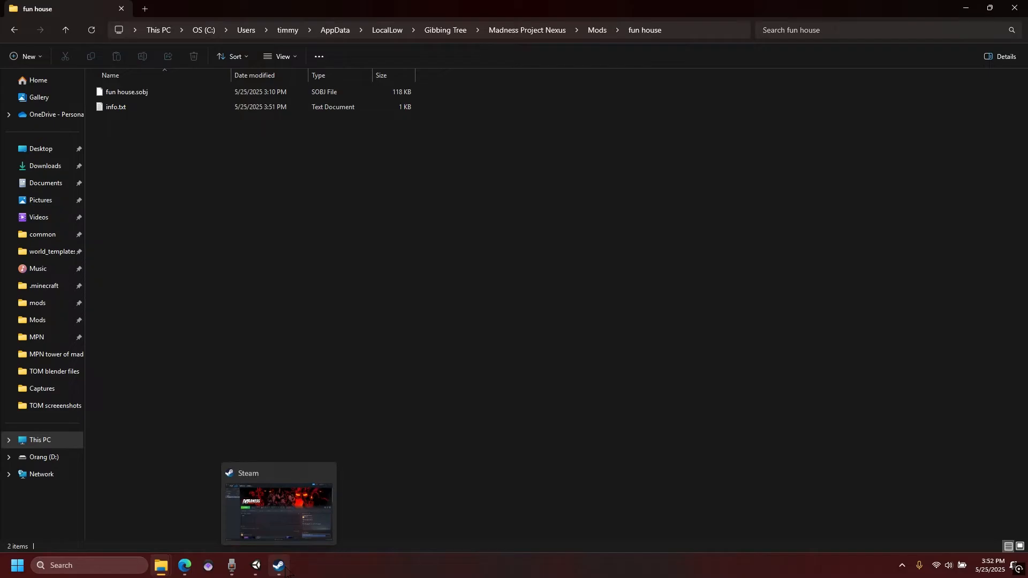
Step: Switch to Steam and check the Beta Participation setting in the properties of MADNESS: Project Nexus
click(279, 566)
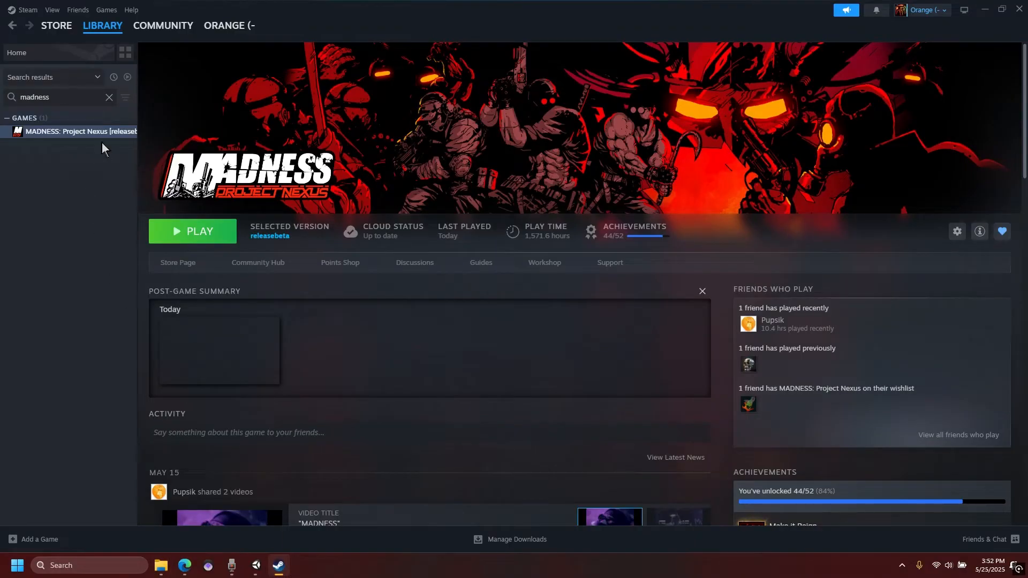
right_click(115, 133)
mouse_move(145, 196)
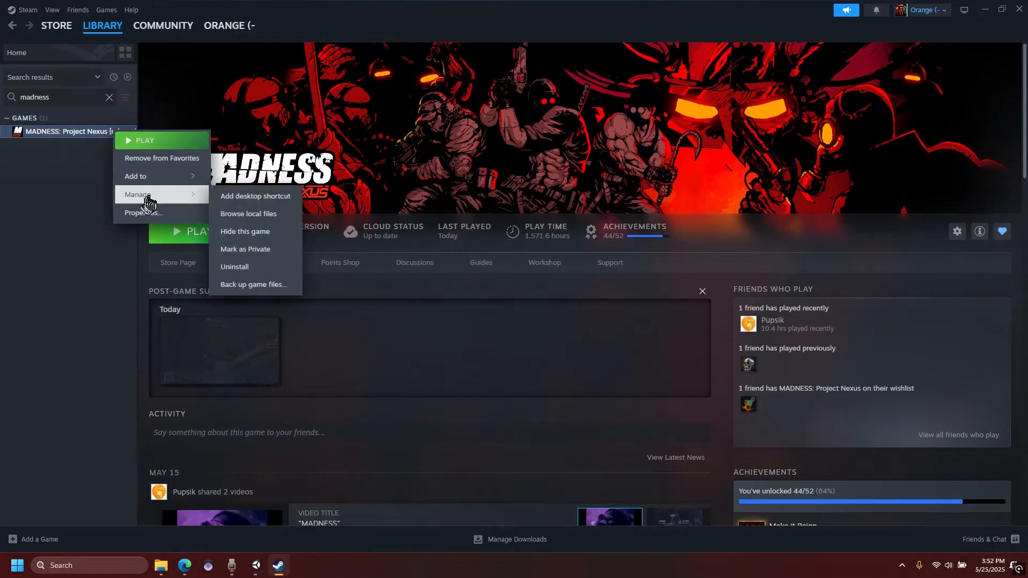
click(138, 213)
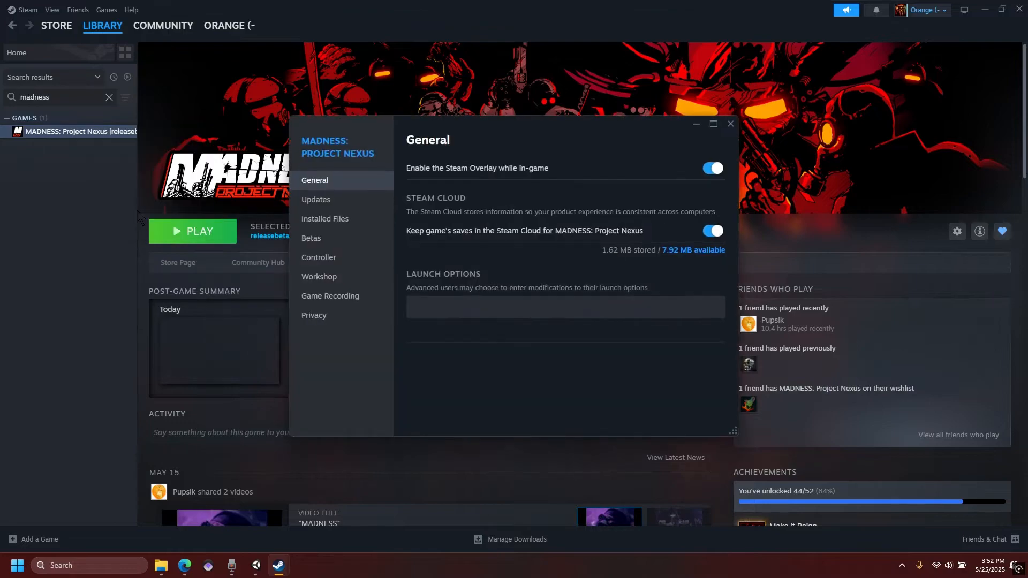
click(326, 242)
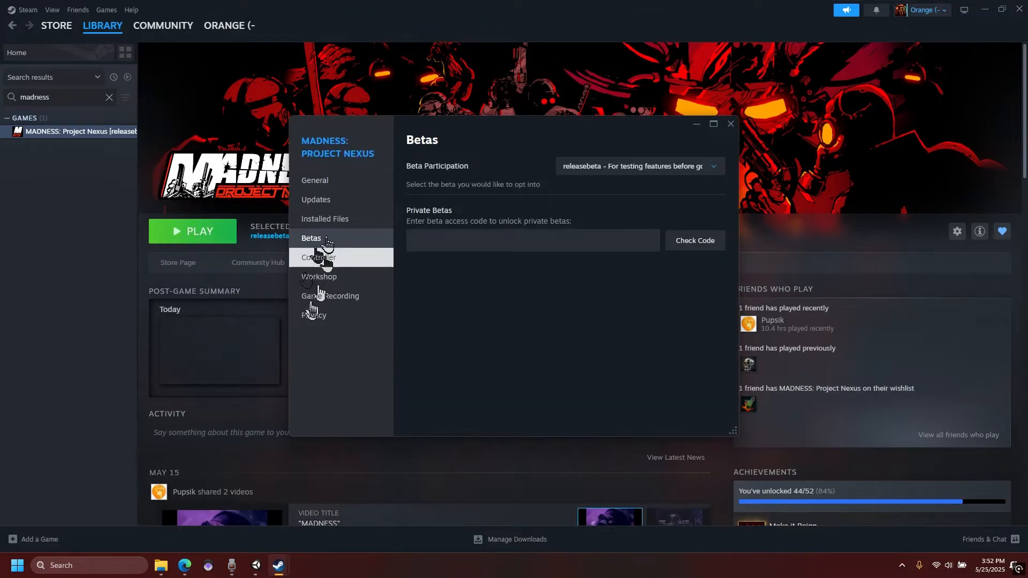
click(629, 167)
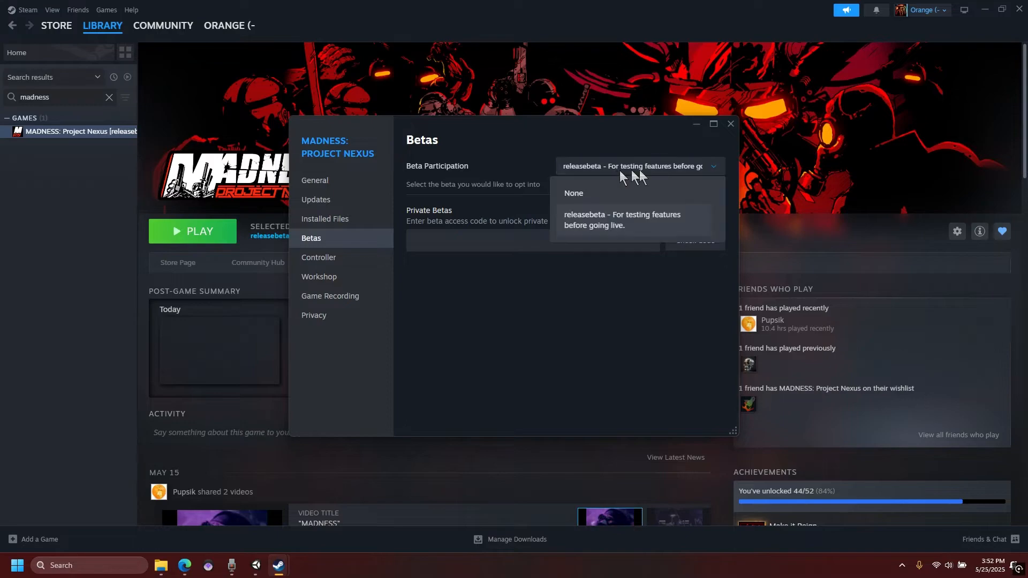
click(685, 169)
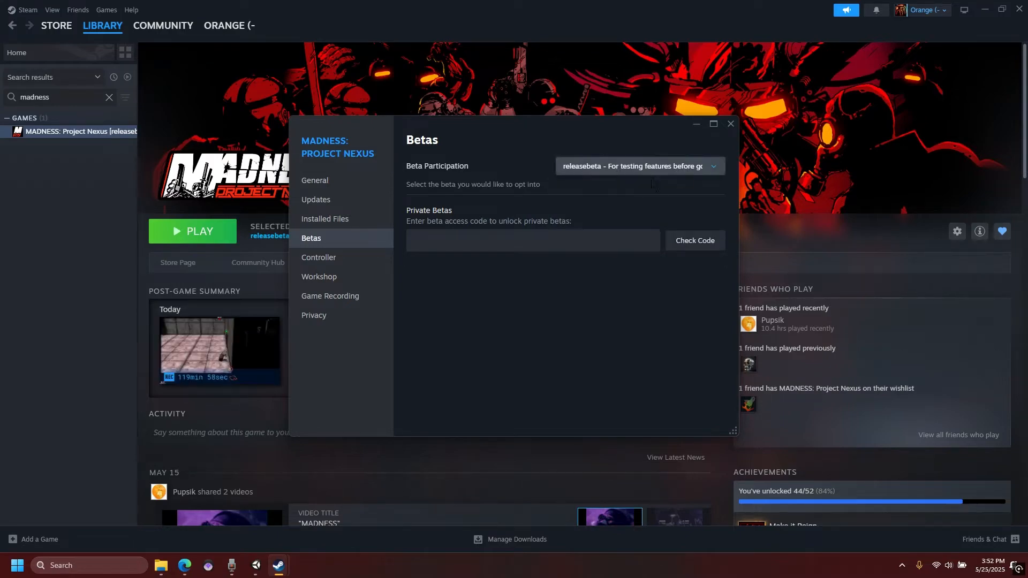
click(729, 128)
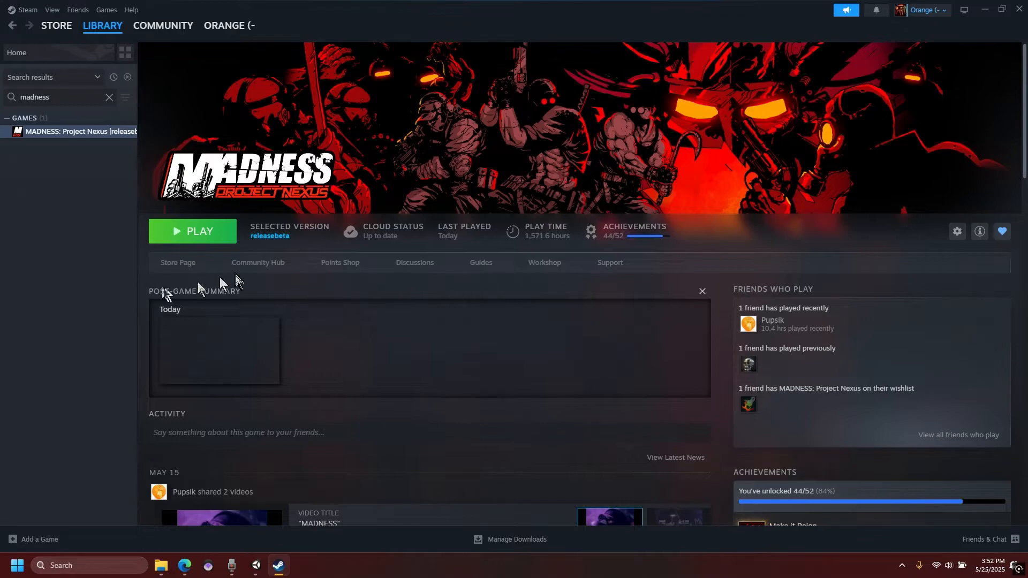
Step: Launch MADNESS: Project Nexus and enable New Mod in the game's mod list
click(197, 235)
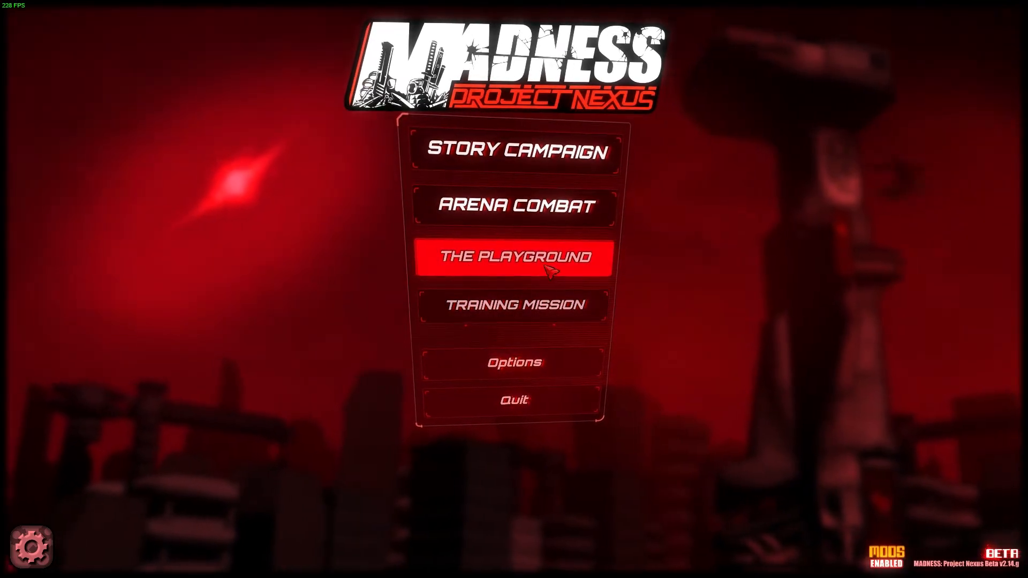
click(31, 546)
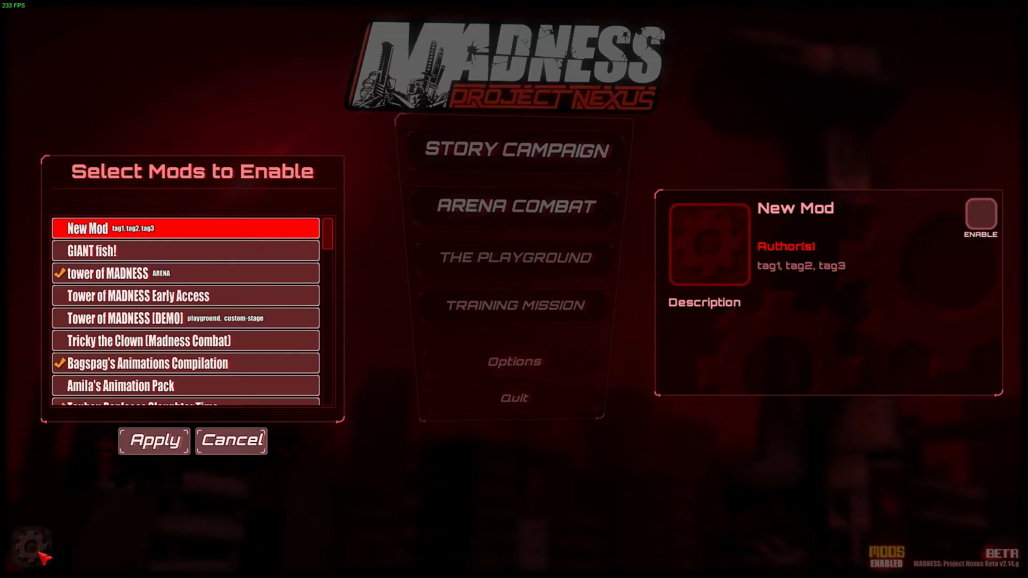
click(990, 224)
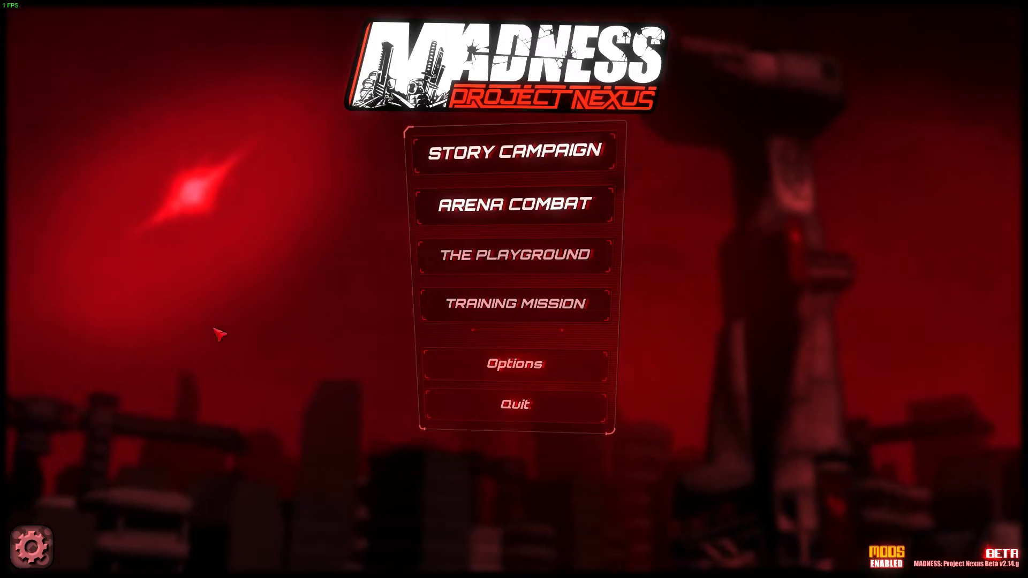
Step: Enter The Playground and load the fun house stage from the custom stages
click(598, 257)
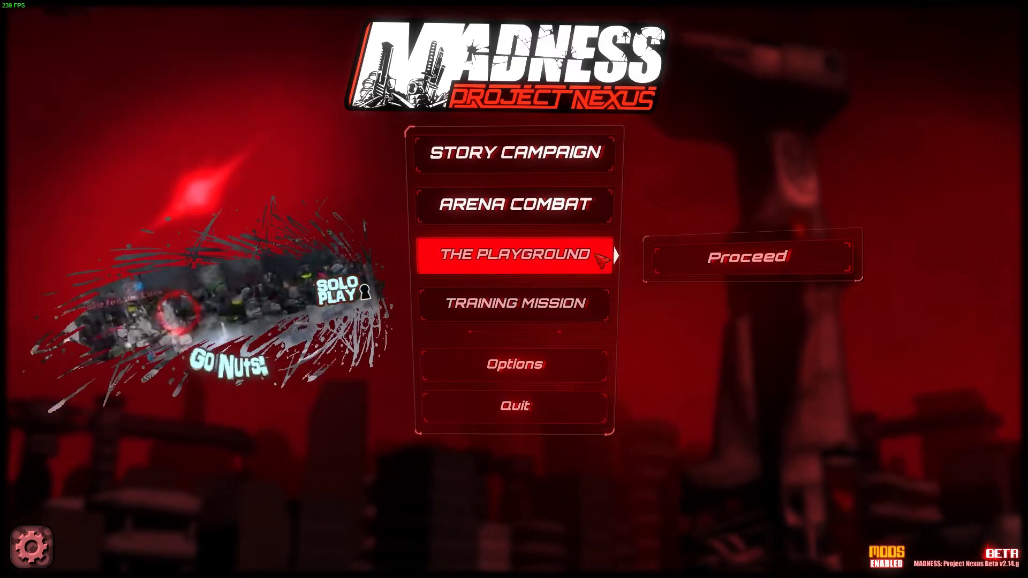
click(682, 265)
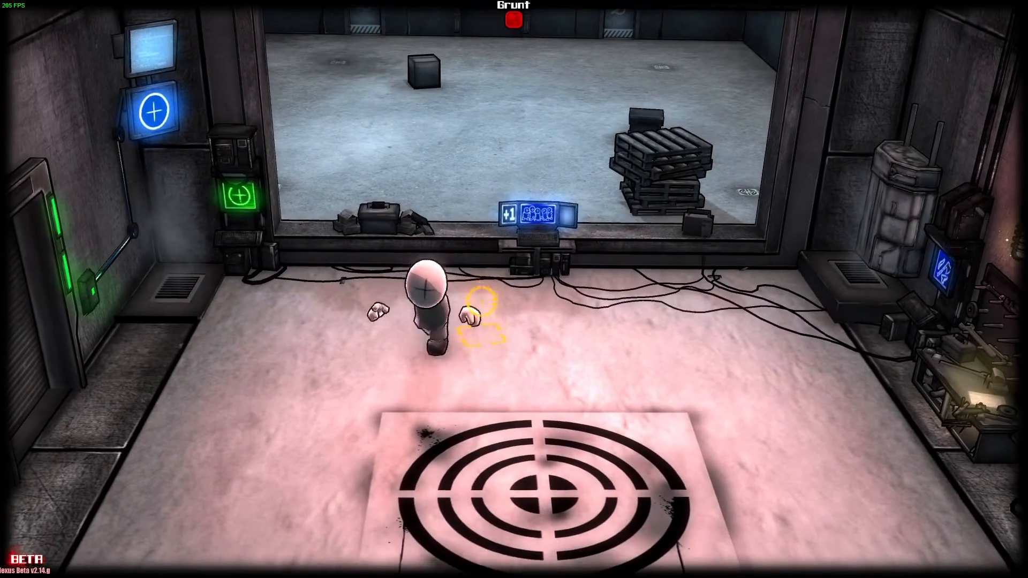
key(a)
key(e)
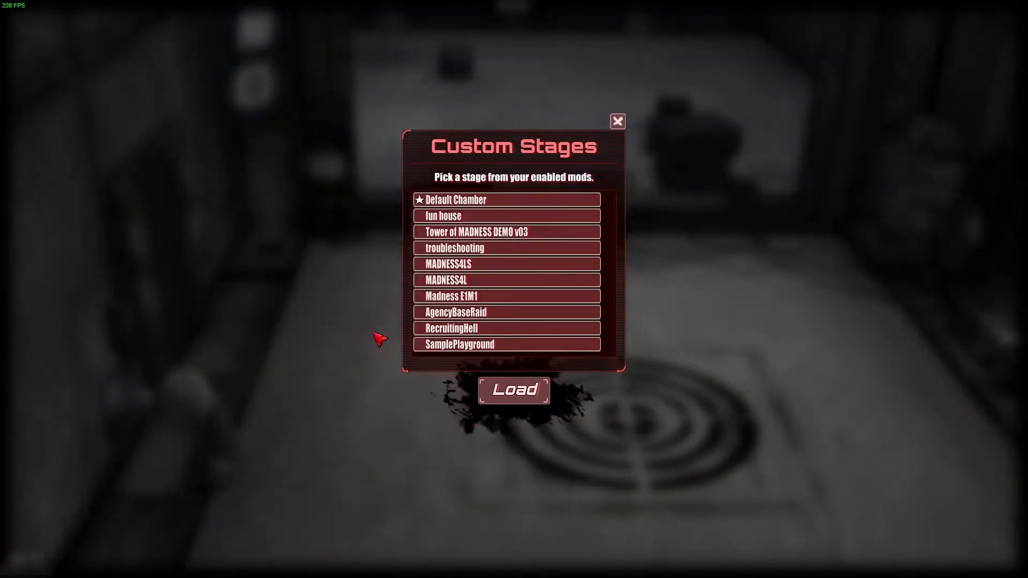
click(443, 216)
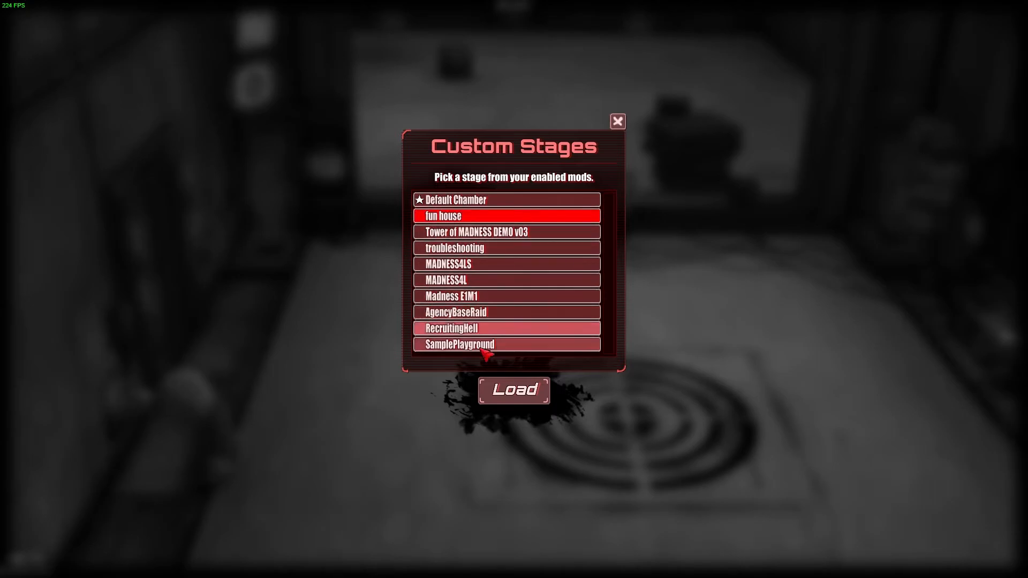
click(513, 389)
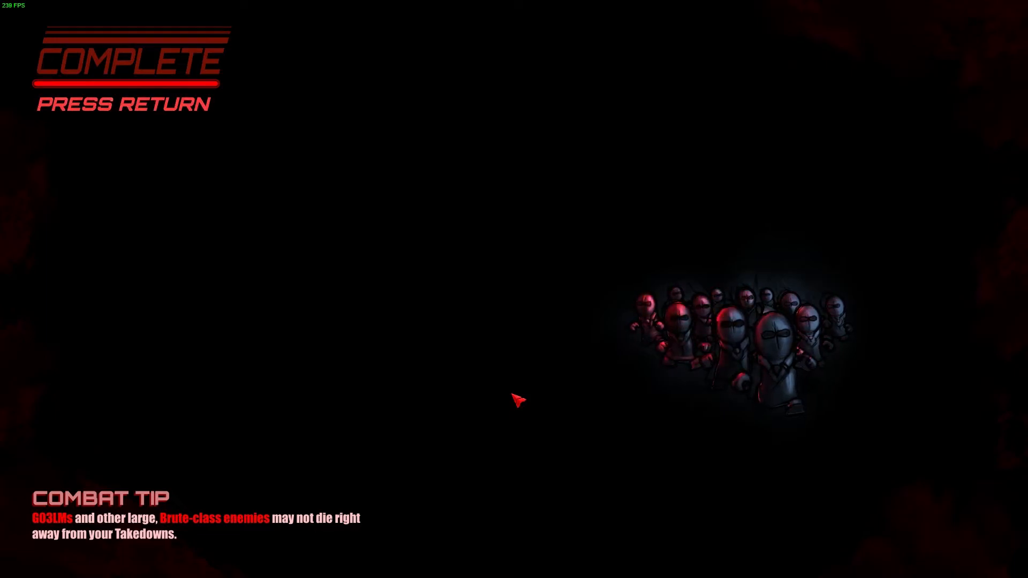
key(Return)
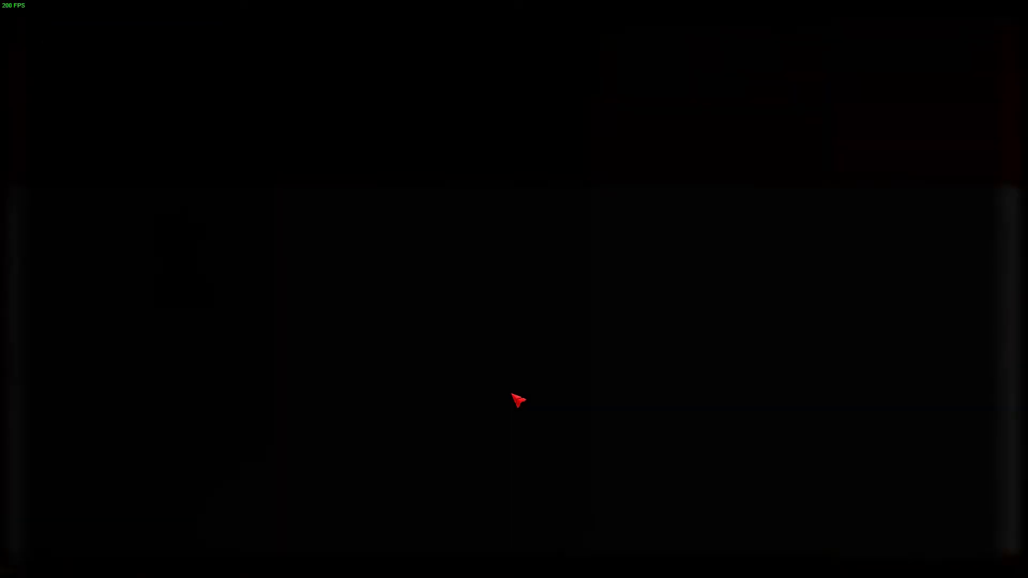
Step: Walk the character around the fun house stage to test the map's floor and walls
key(d)
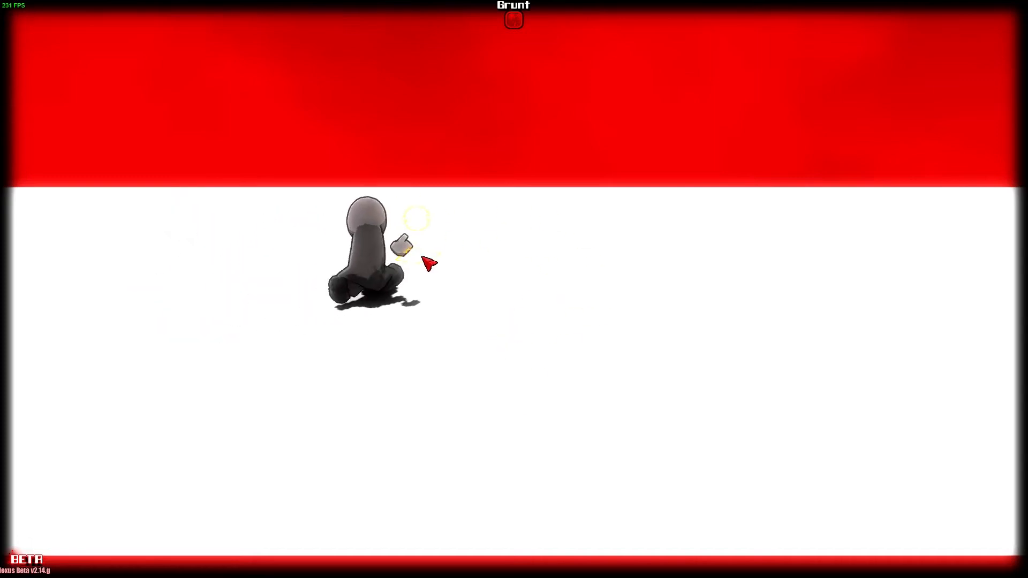
key(w)
key(a)
key(s)
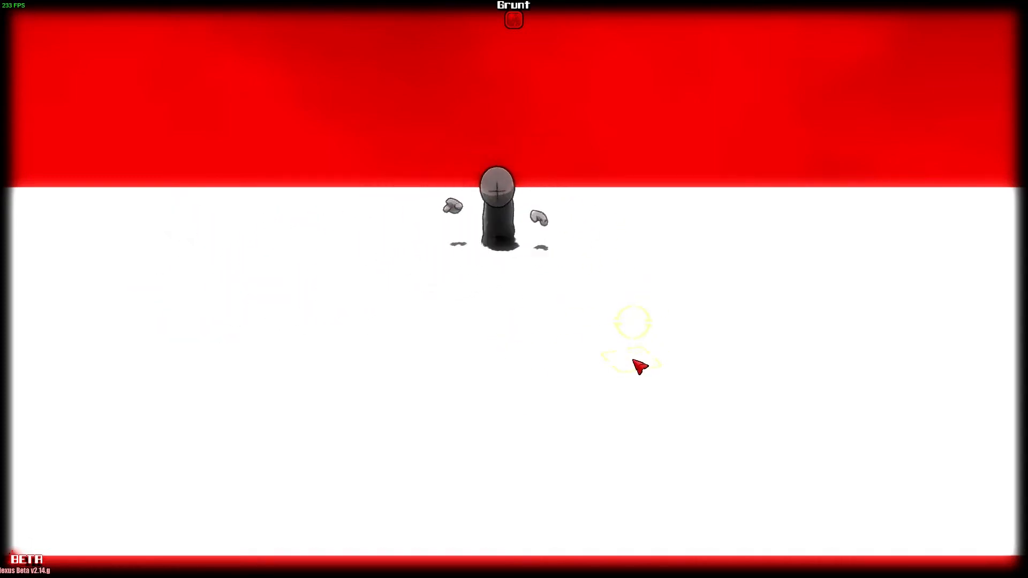
key(d)
key(s)
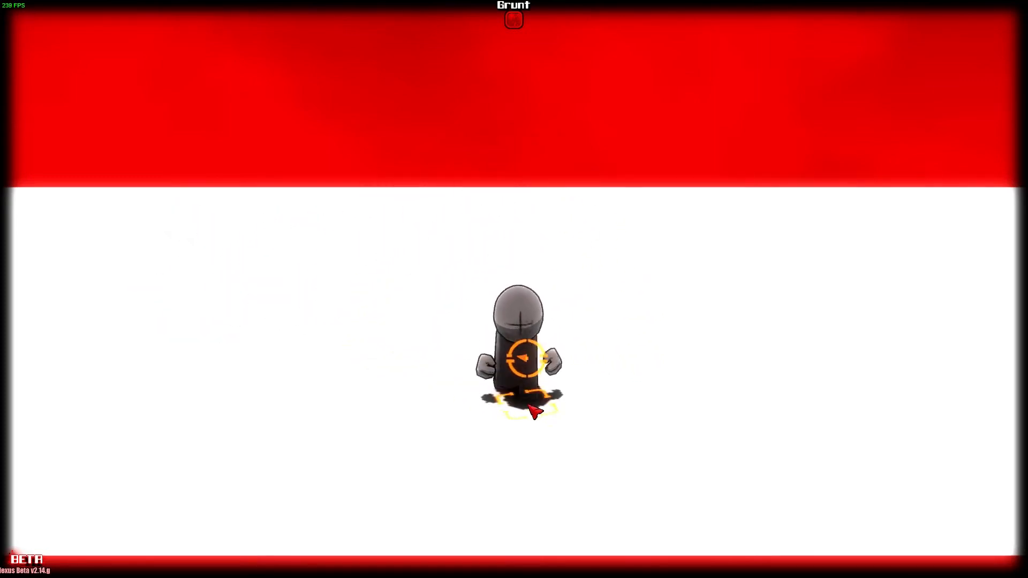
Step: Move the Grunt character back and forth across the white floor to check movement in the fun house stage
key(s)
key(w)
key(d)
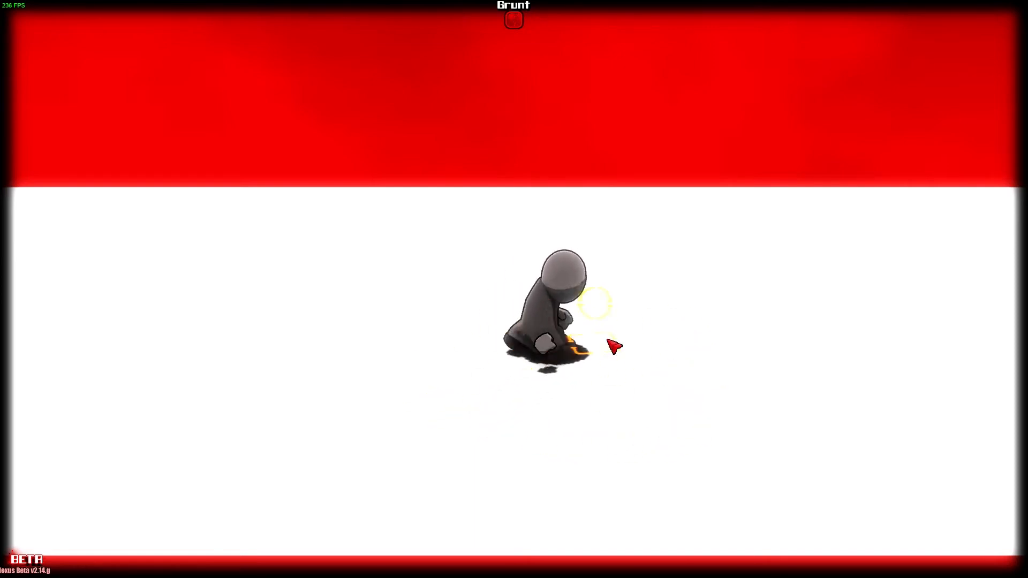
key(a)
key(w)
key(d)
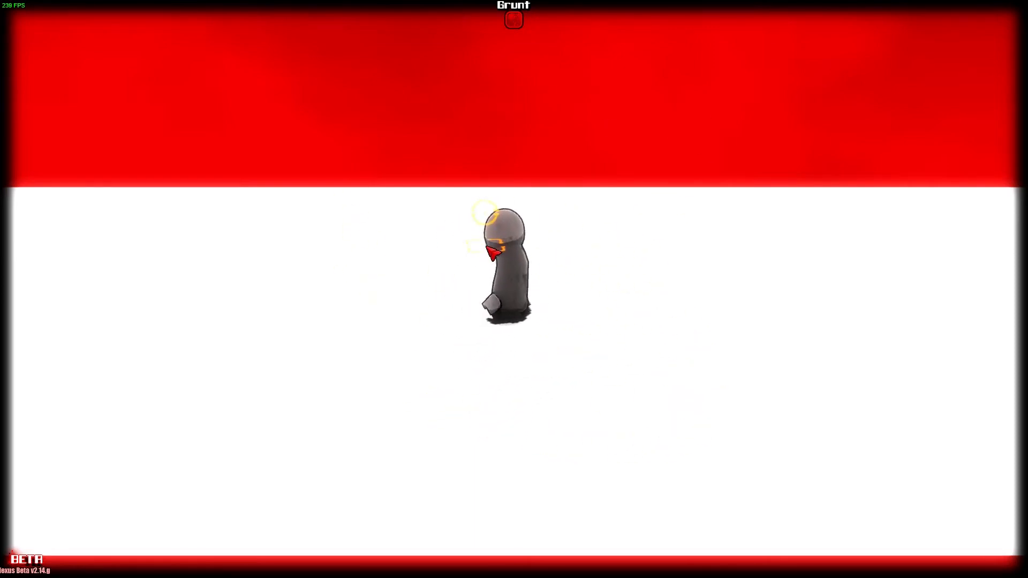
key(d)
key(a)
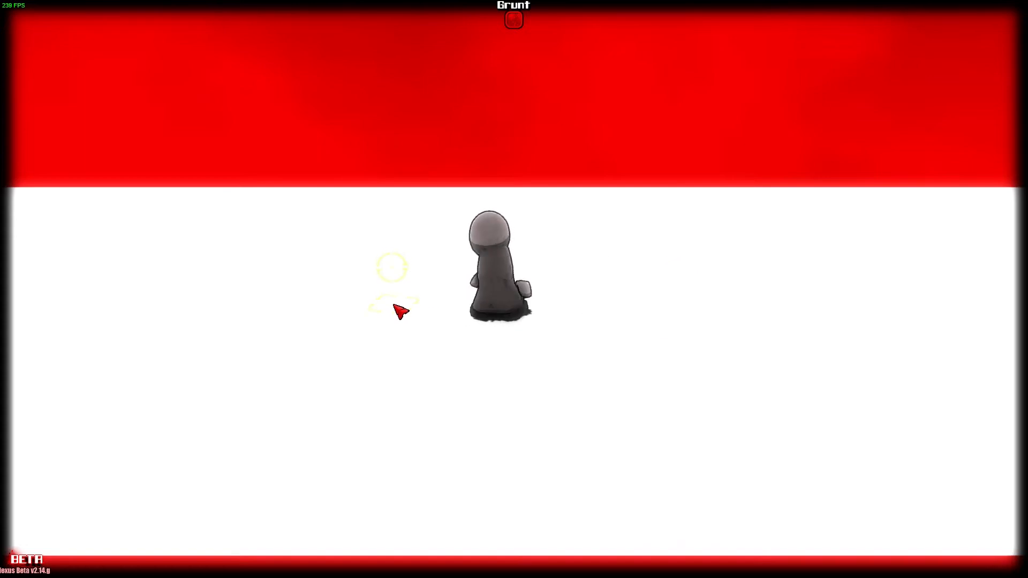
key(a)
key(d)
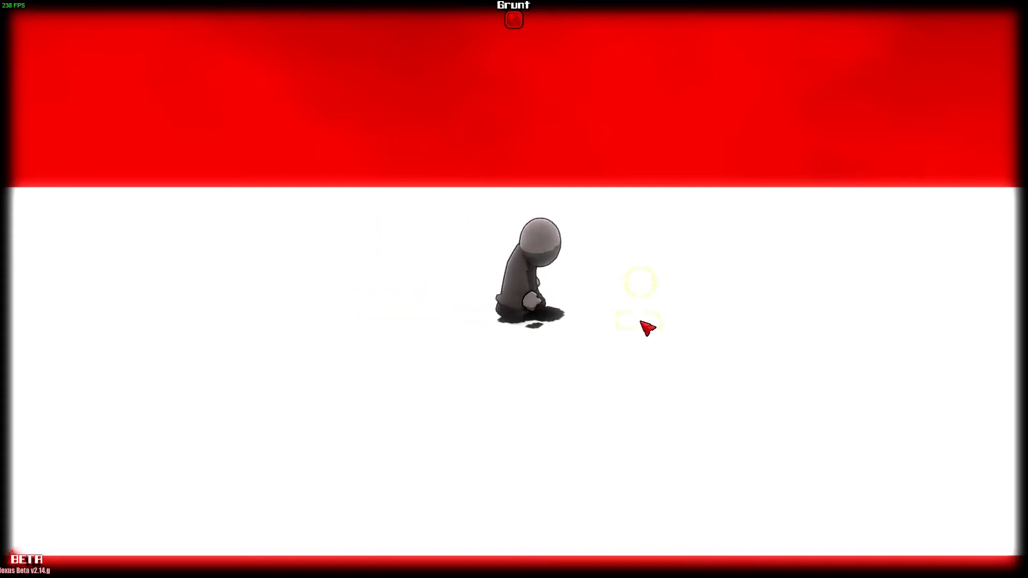
key(a)
key(d)
key(w)
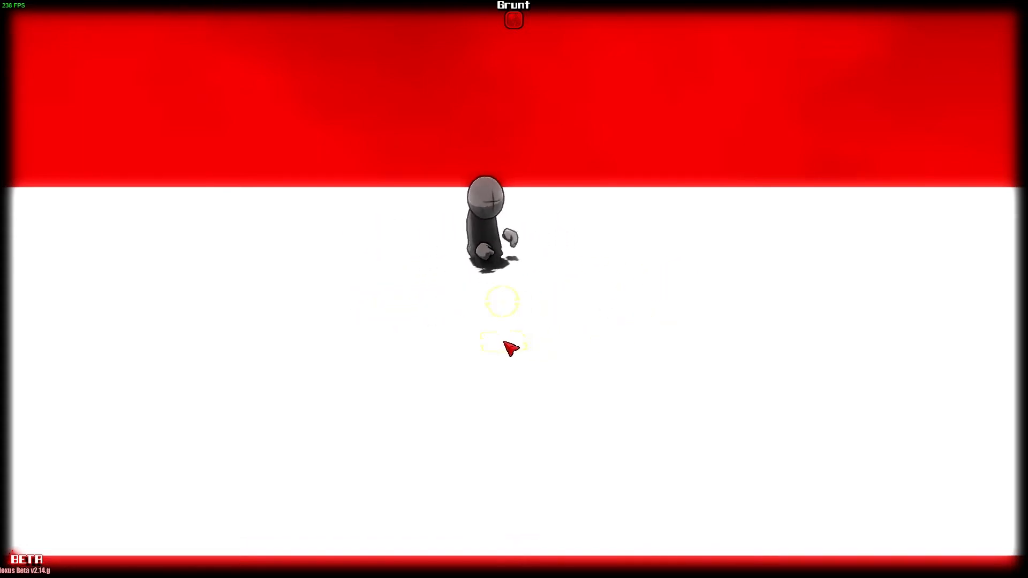
key(d)
key(s)
key(a)
key(d)
key(s)
key(a)
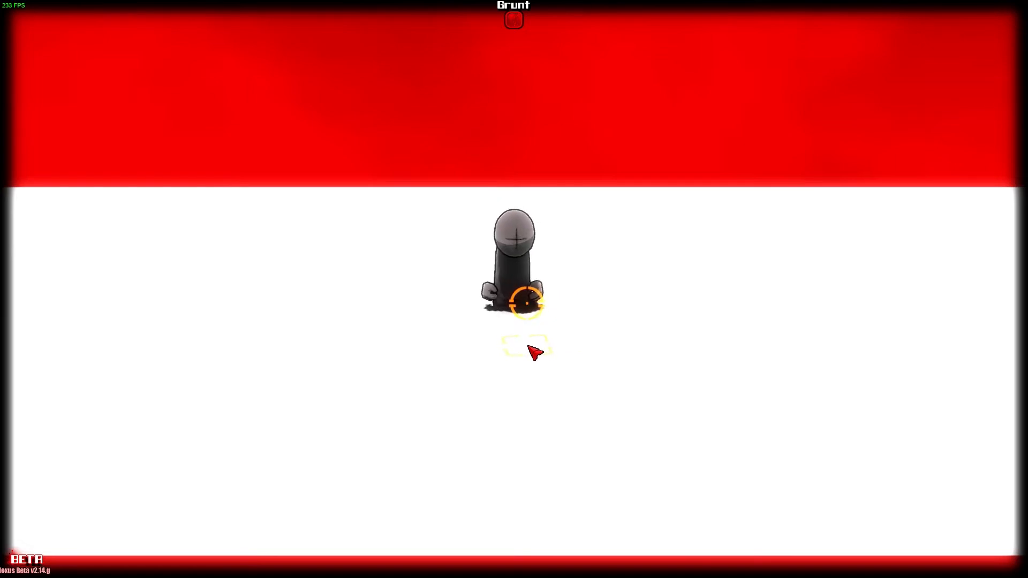
key(s)
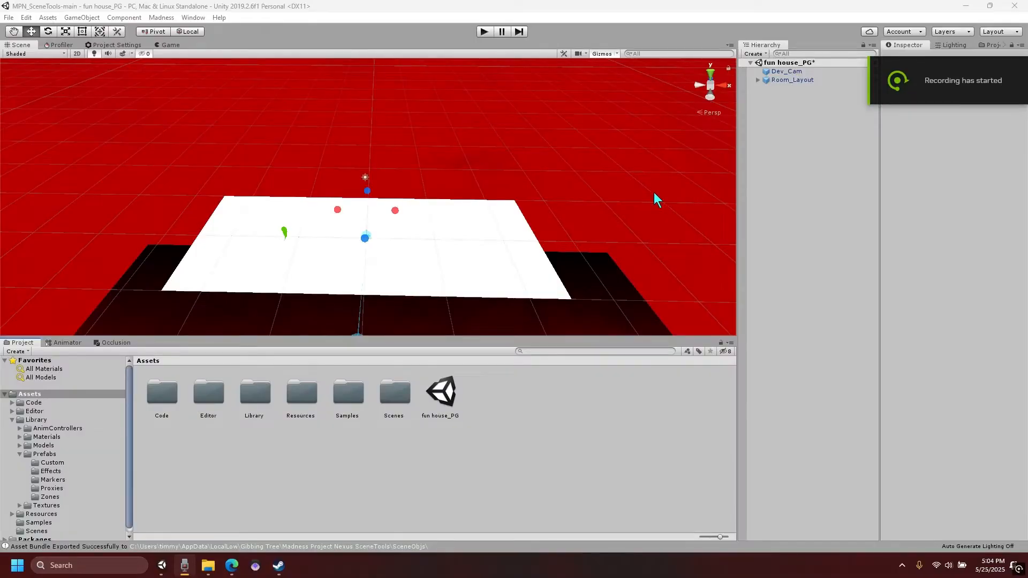
Step: Switch to Unity, add a Quad to the fun house_PG scene, and position it at X 0, Y 0, Z 10
middle_drag(604, 230, 602, 200)
mouse_move(519, 271)
middle_down()
mouse_move(567, 239)
mouse_move(529, 258)
middle_up()
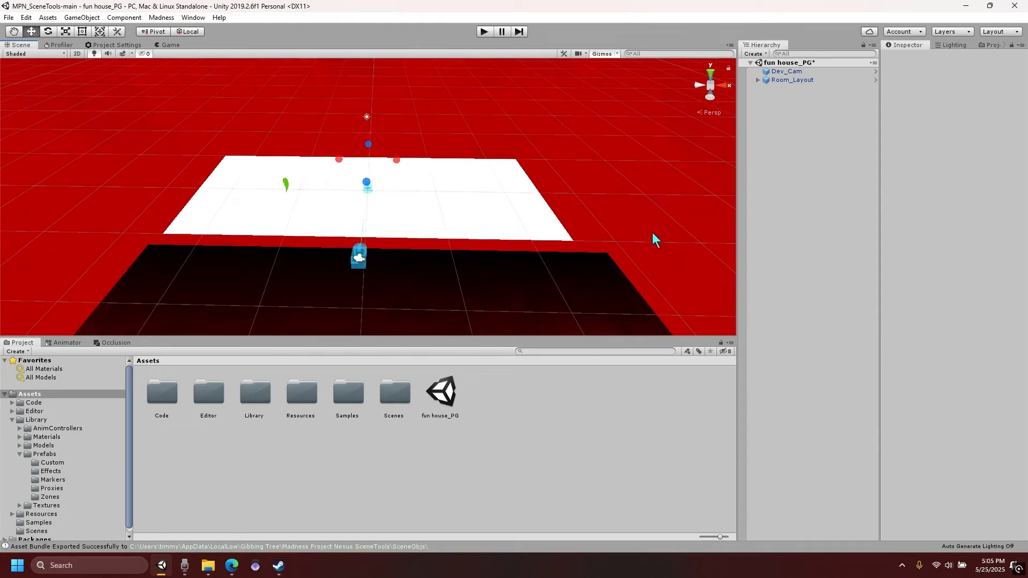
right_click(797, 125)
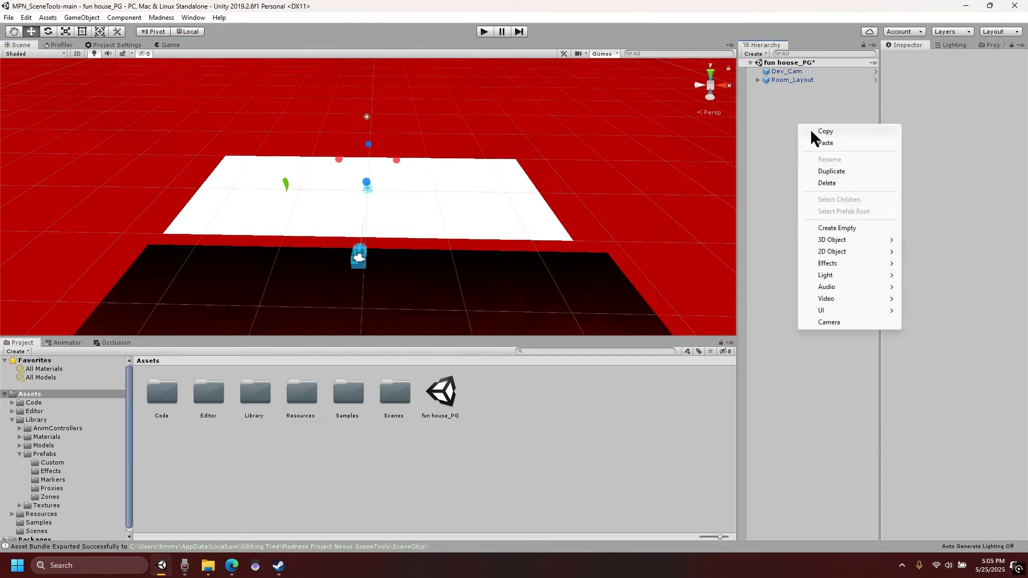
mouse_move(847, 238)
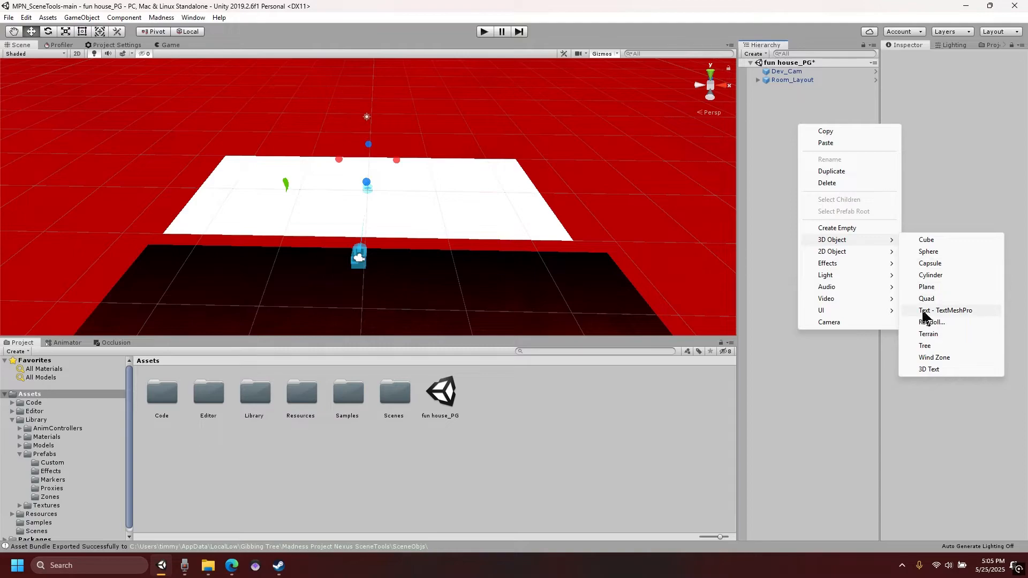
click(945, 297)
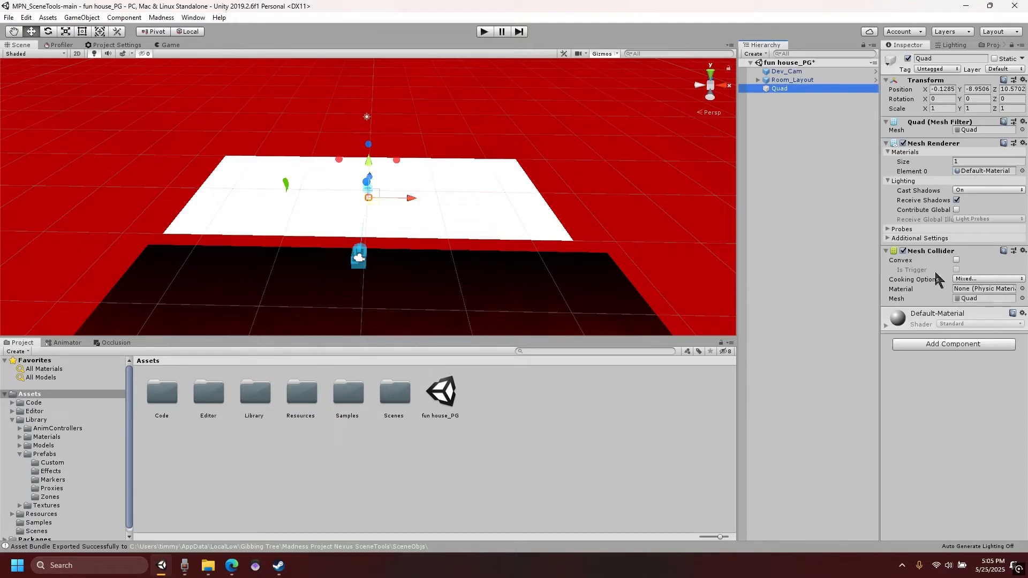
click(988, 89)
text(0)
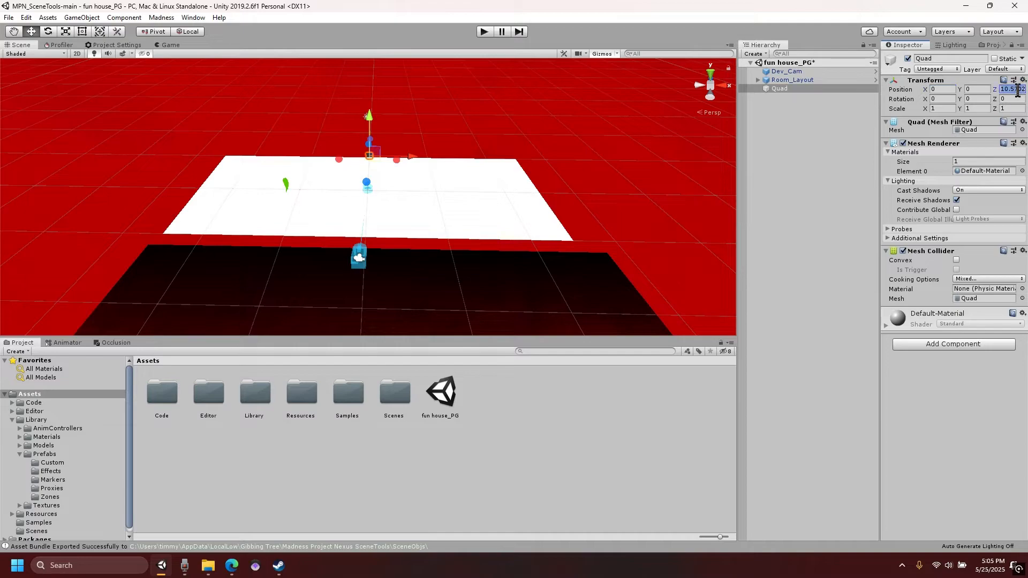
scroll(456, 149, up, 10)
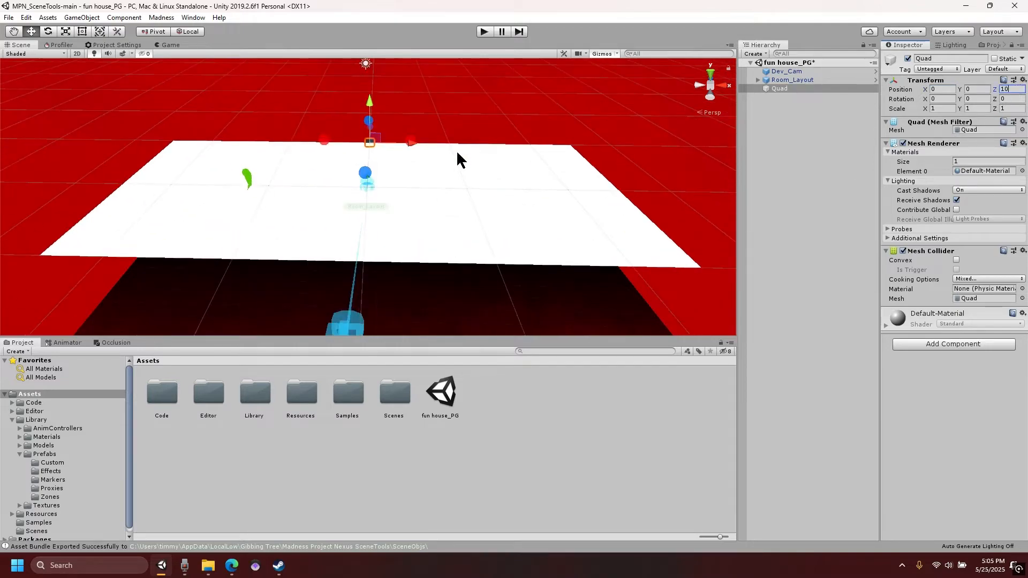
Step: Size the quad as the back wall with scale X 50 and Y 20, and raise it to Y position 10
middle_drag(454, 126, 458, 187)
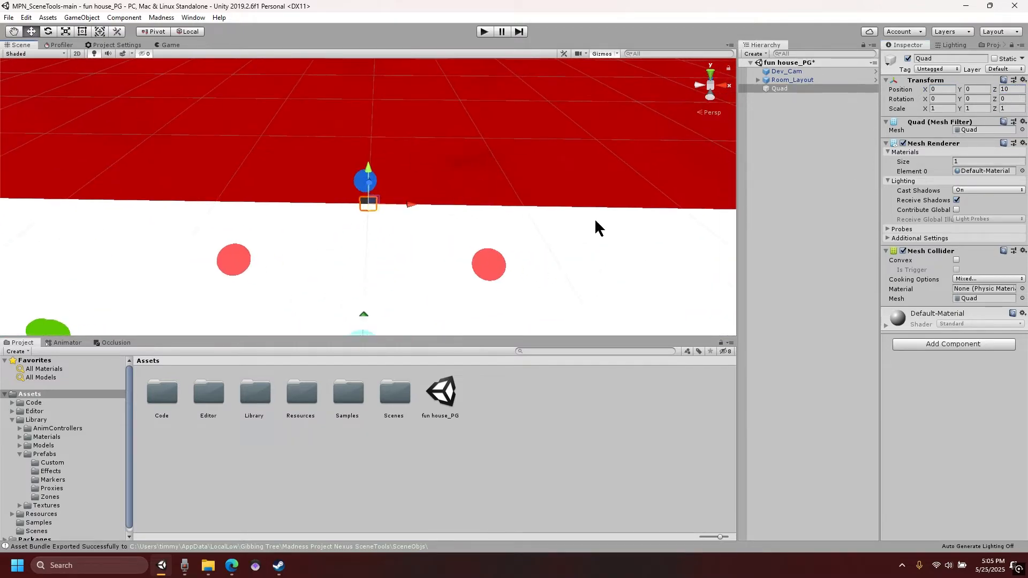
right_drag(594, 219, 494, 145)
scroll(450, 157, down, 7)
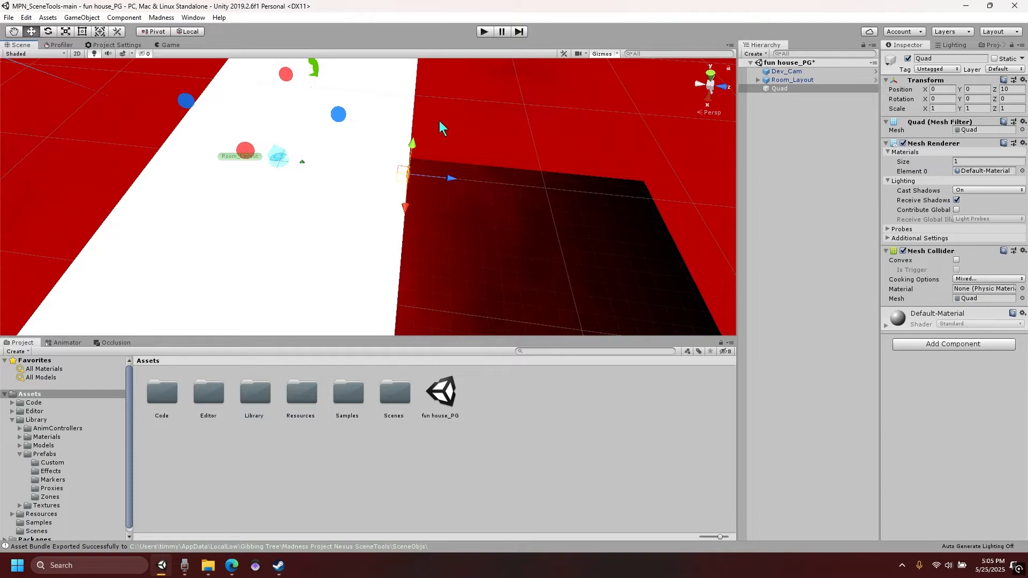
right_drag(247, 172, 464, 182)
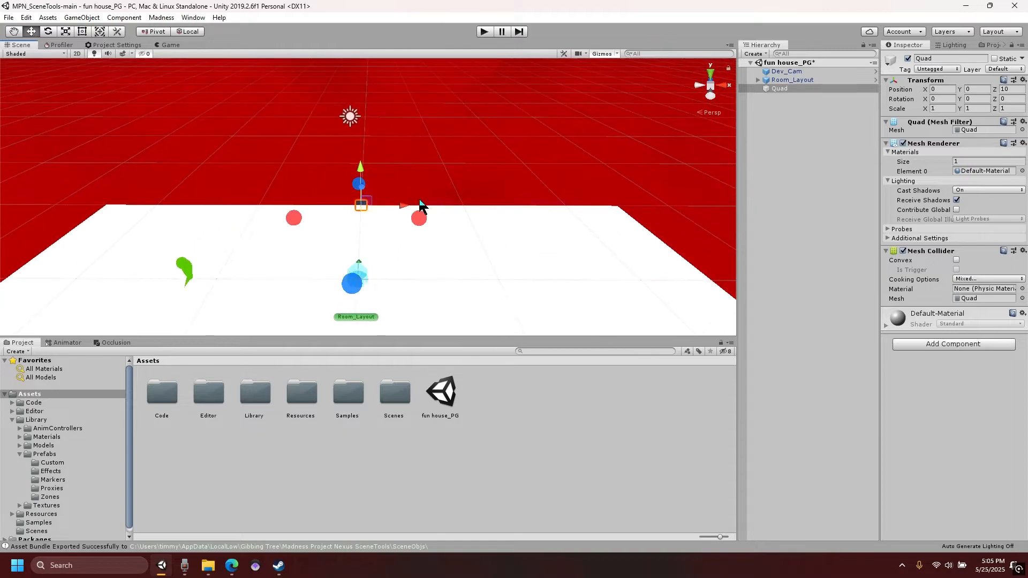
key(r)
drag(722, 219, 199, 229)
drag(451, 233, 443, 227)
text(50)
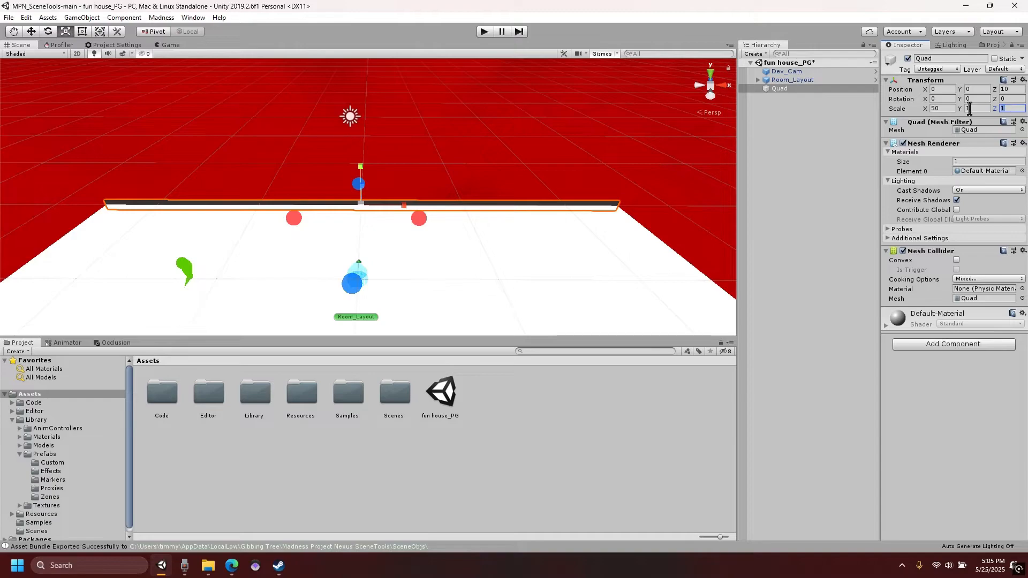
text(20)
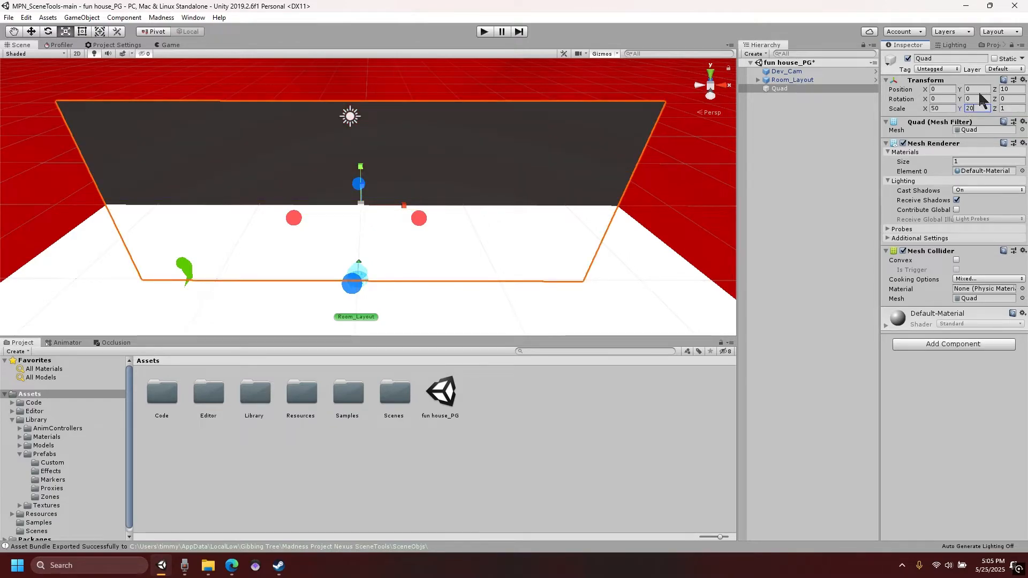
text(10)
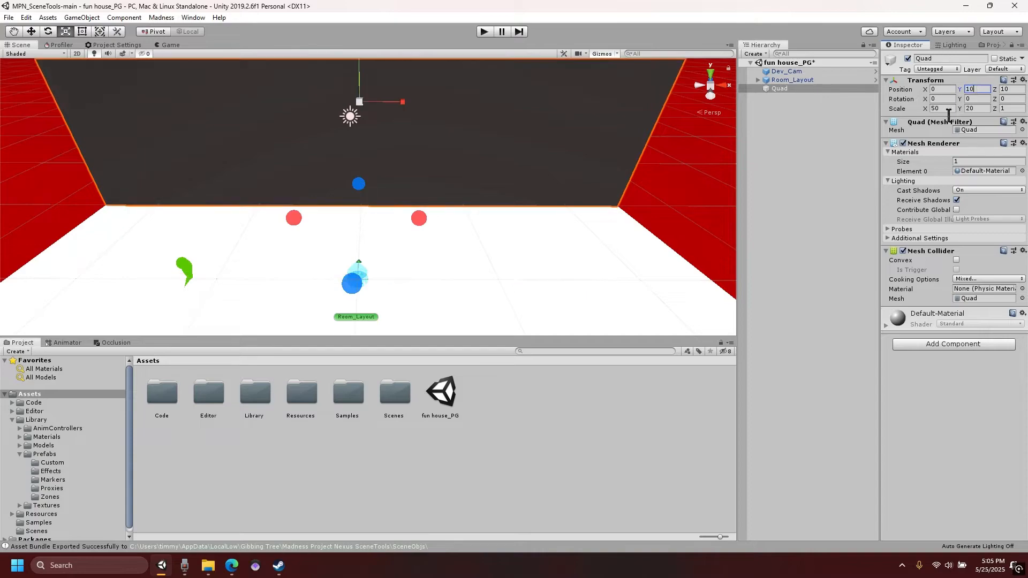
Step: Duplicate the back wall quad, rotate the copy 180 degrees on Y, and place it at Z -10 as the front wall
alt+drag(537, 178, 435, 156)
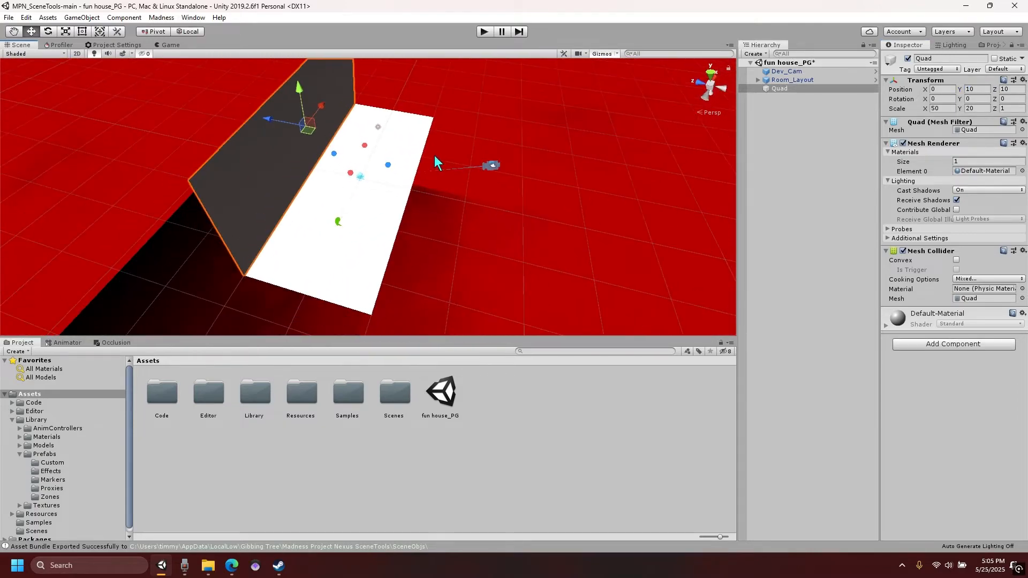
key(ctrl+d)
drag(266, 123, 353, 136)
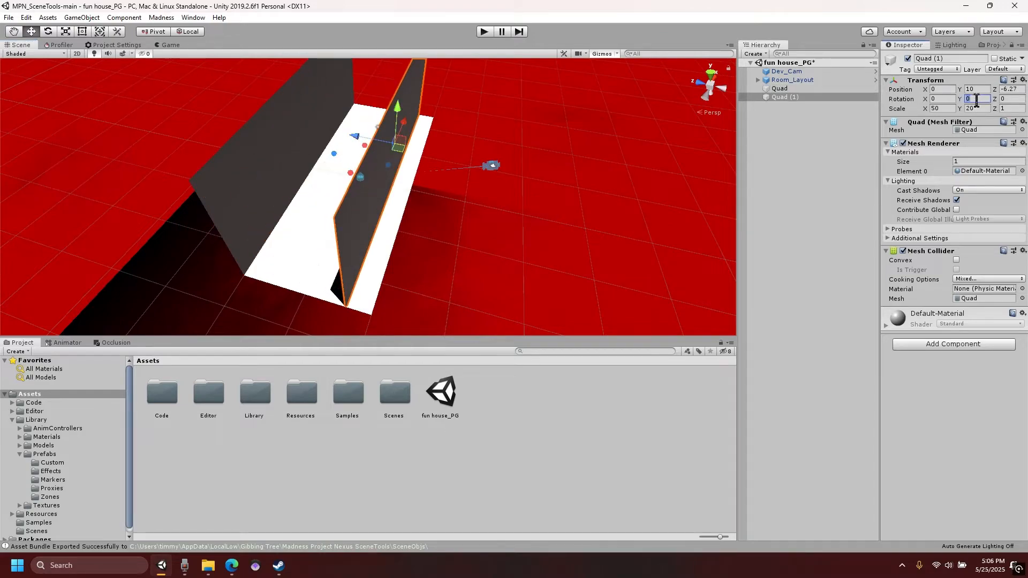
text(180)
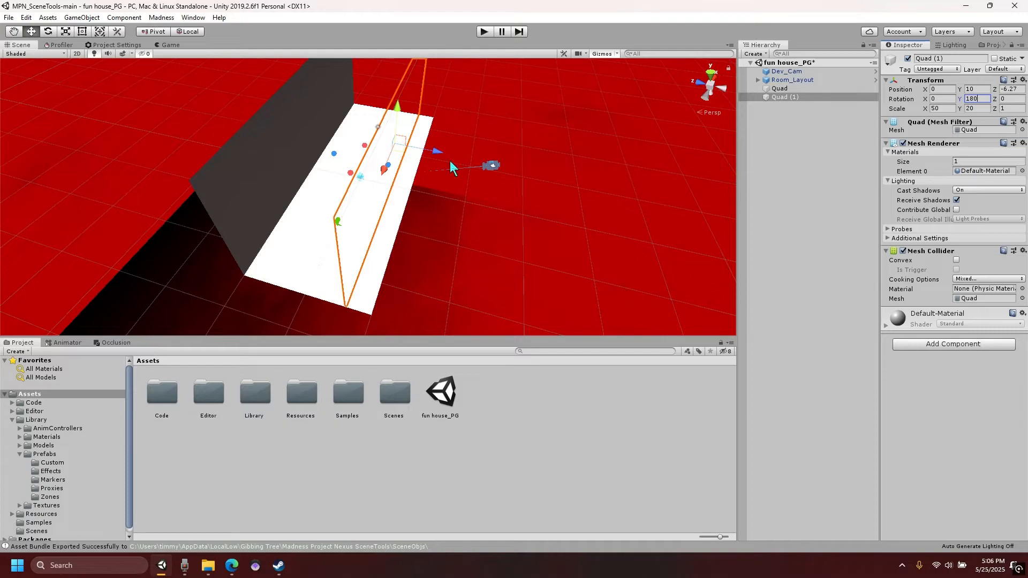
drag(450, 163, 459, 162)
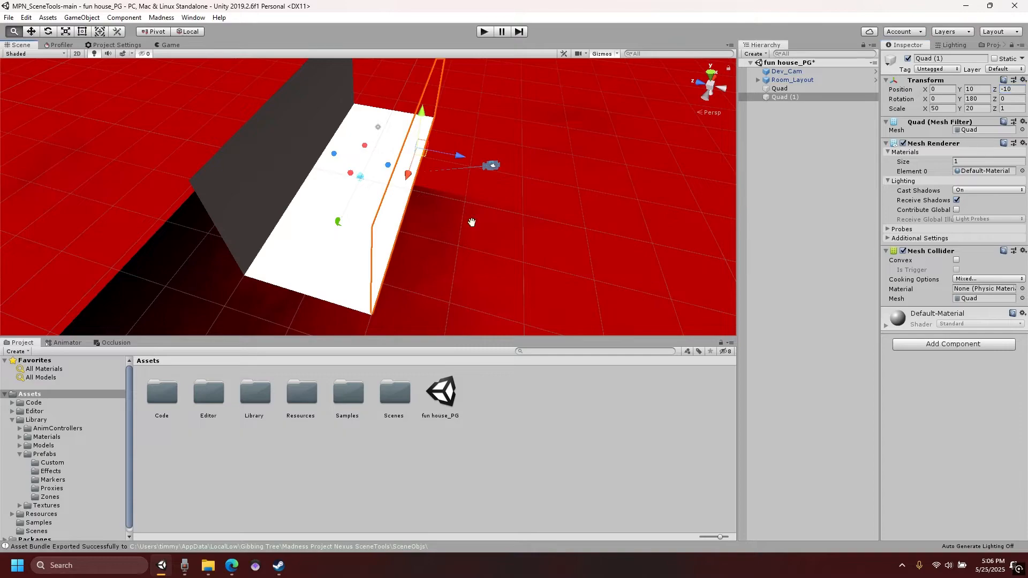
Step: Duplicate the front wall quad, rotate the copy 90 degrees on Y, and position it at Y 10 and Z 0
middle_drag(471, 222, 536, 211)
click(536, 211)
right_drag(536, 211, 557, 198)
middle_drag(557, 198, 600, 180)
click(480, 150)
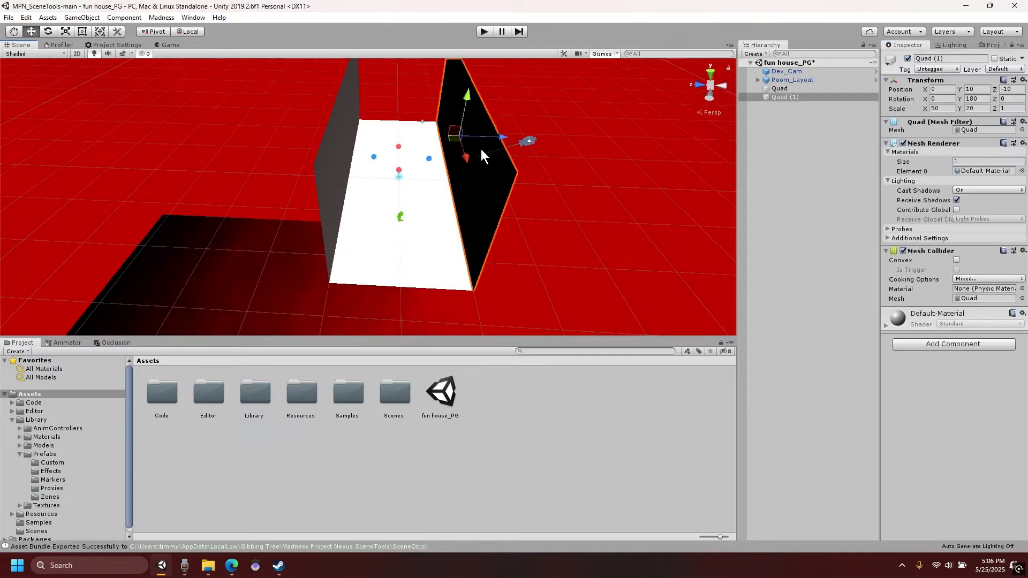
middle_drag(481, 148, 559, 180)
key(ctrl+d)
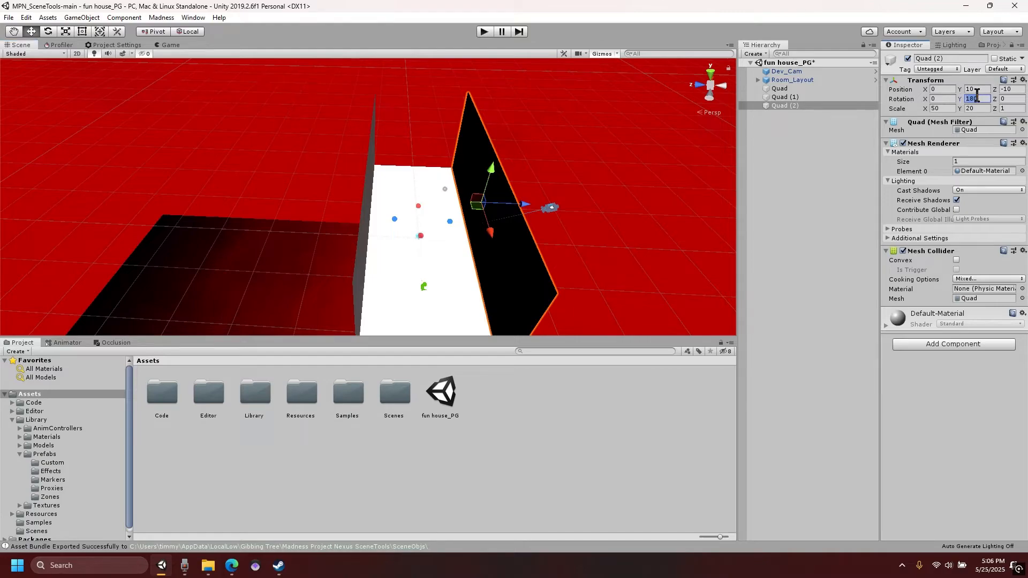
text(90)
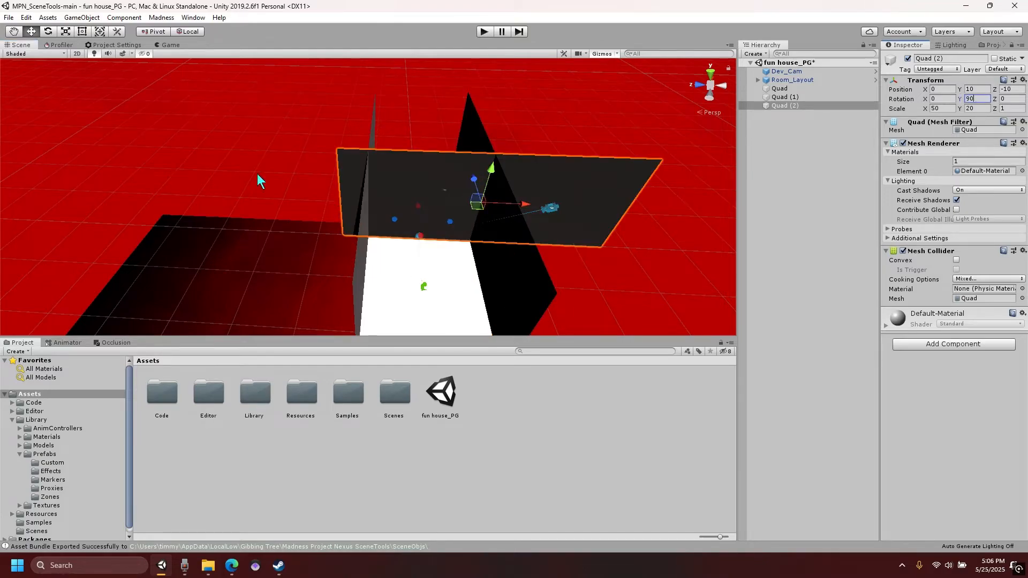
right_drag(257, 174, 306, 173)
right_drag(621, 174, 567, 212)
click(975, 89)
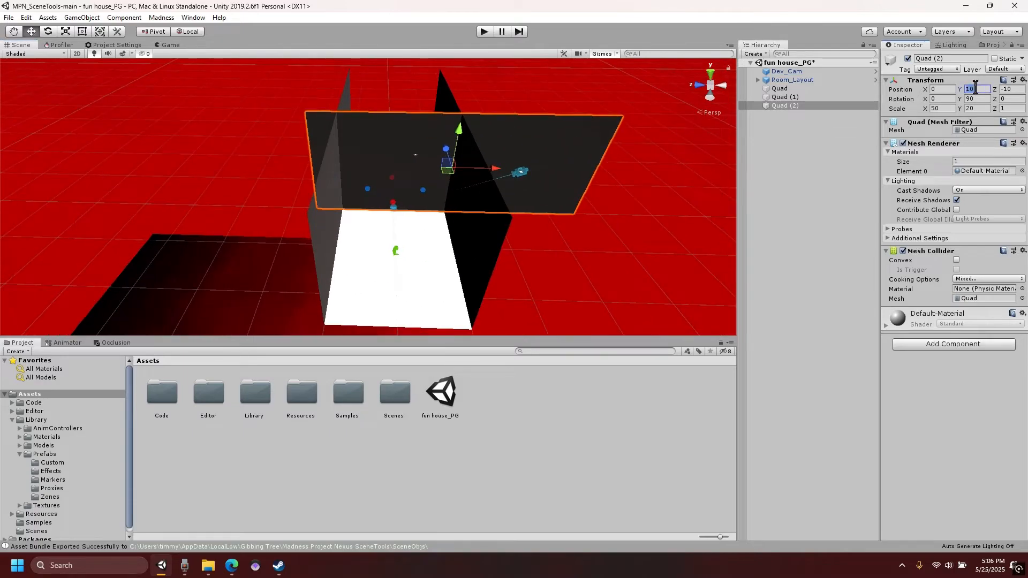
text(10)
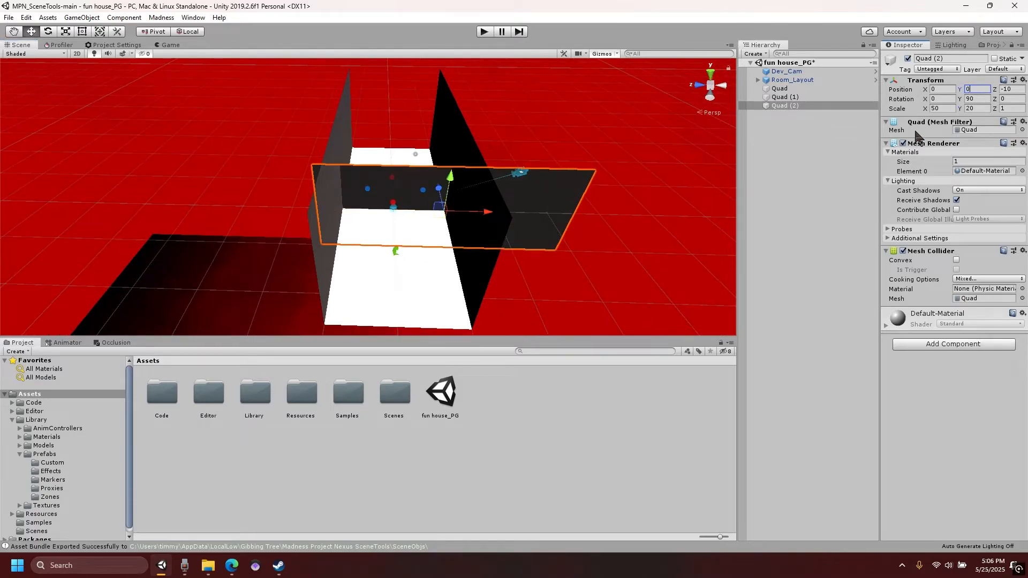
click(1009, 89)
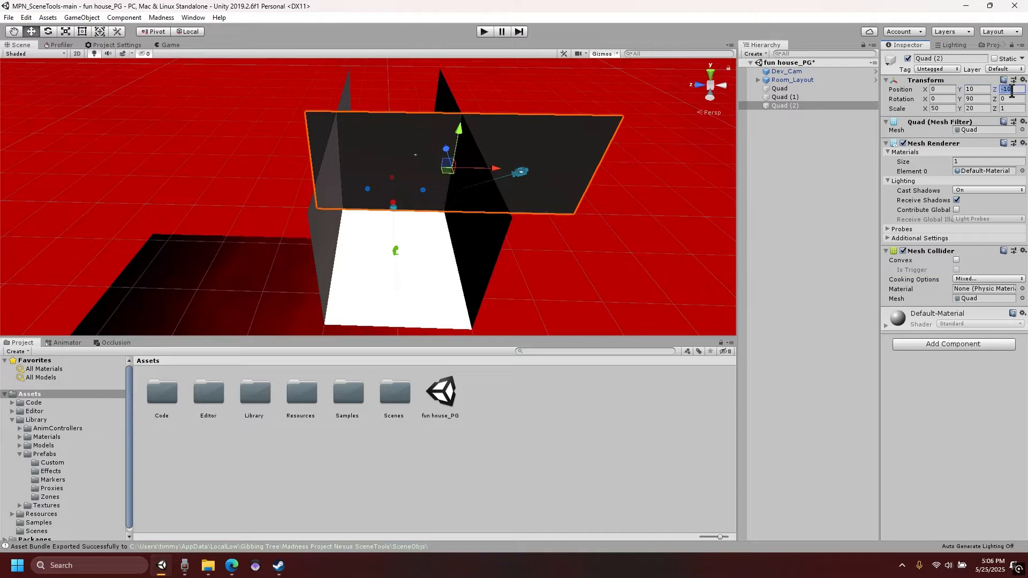
text(0)
scroll(549, 175, up, 5)
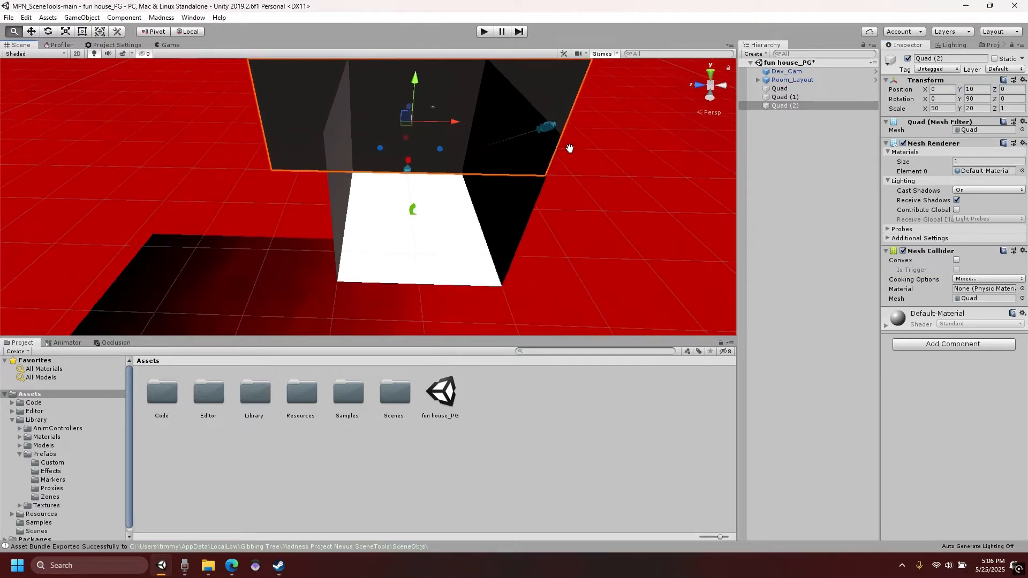
Step: Fit the side wall quad to the floor's edge with X scale 20, X position -25, and Y rotation 270
double_click(942, 108)
text(20)
right_drag(535, 160, 492, 158)
double_click(942, 89)
text(-25)
double_click(978, 98)
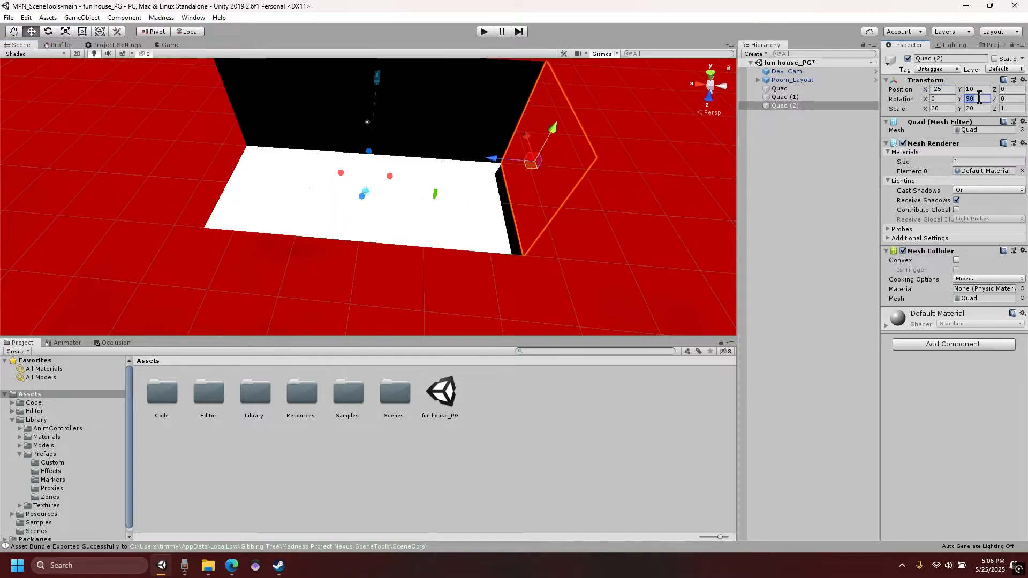
text(270)
Step: Duplicate the side wall for the opposite end, with X position 25 and Y rotation 90
key(ctrl+d)
double_click(942, 89)
text(25)
double_click(977, 98)
text(90)
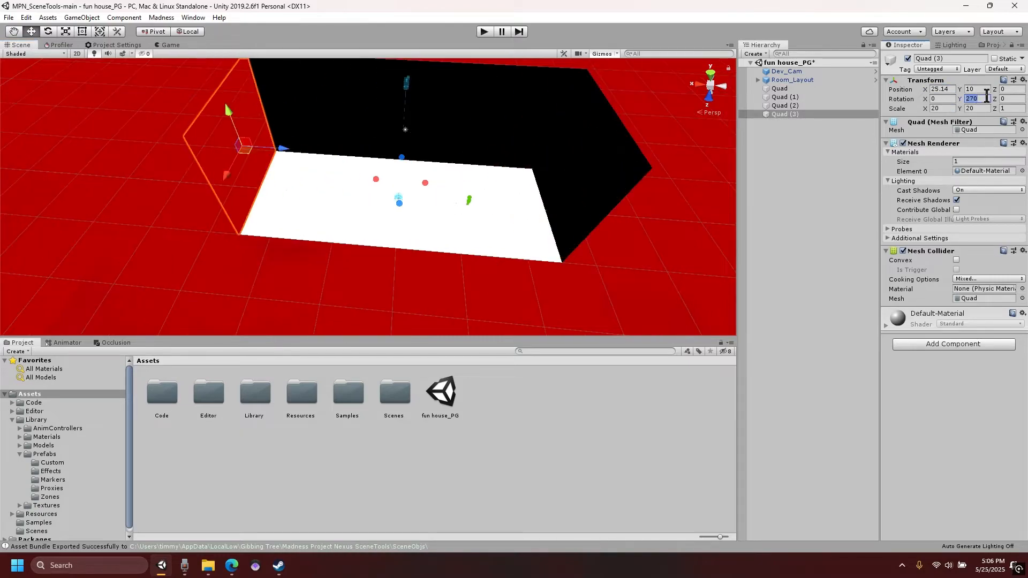
click(587, 238)
right_drag(587, 238, 593, 154)
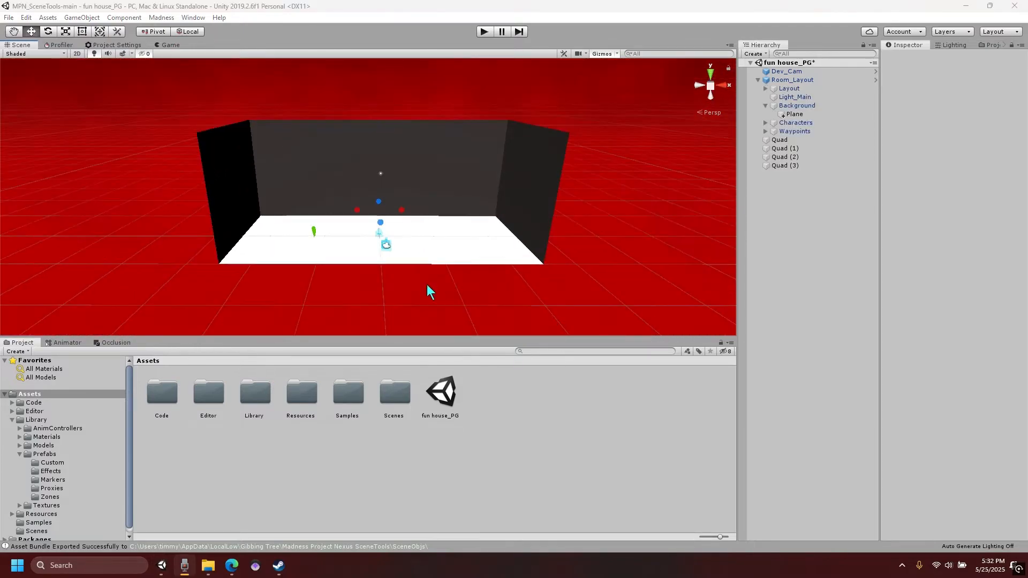
Step: Duplicate the floor plane, rotate the copy 180 degrees on X, and raise it to Y 20 as the ceiling
right_drag(431, 292, 473, 247)
click(473, 248)
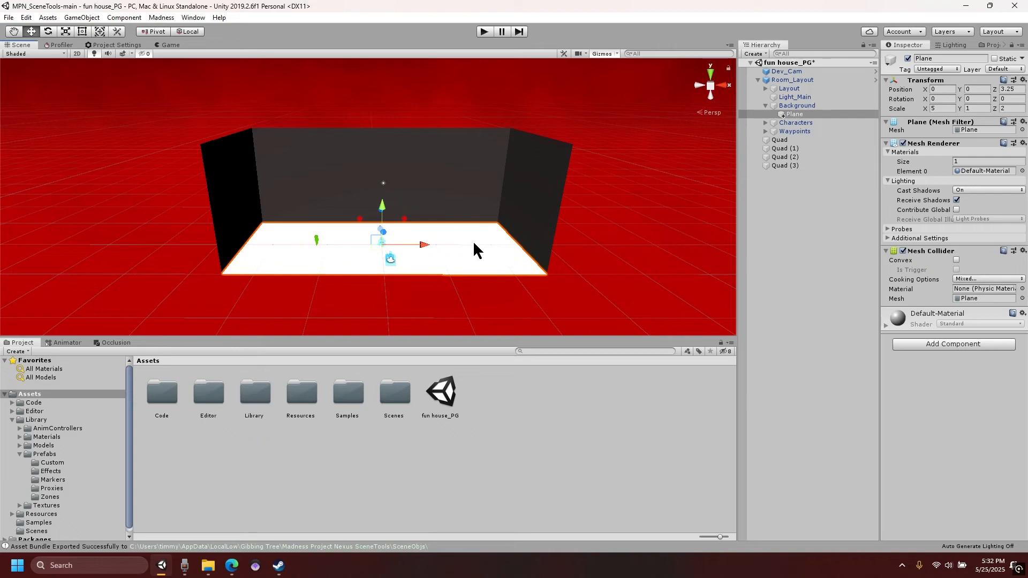
key(ctrl+d)
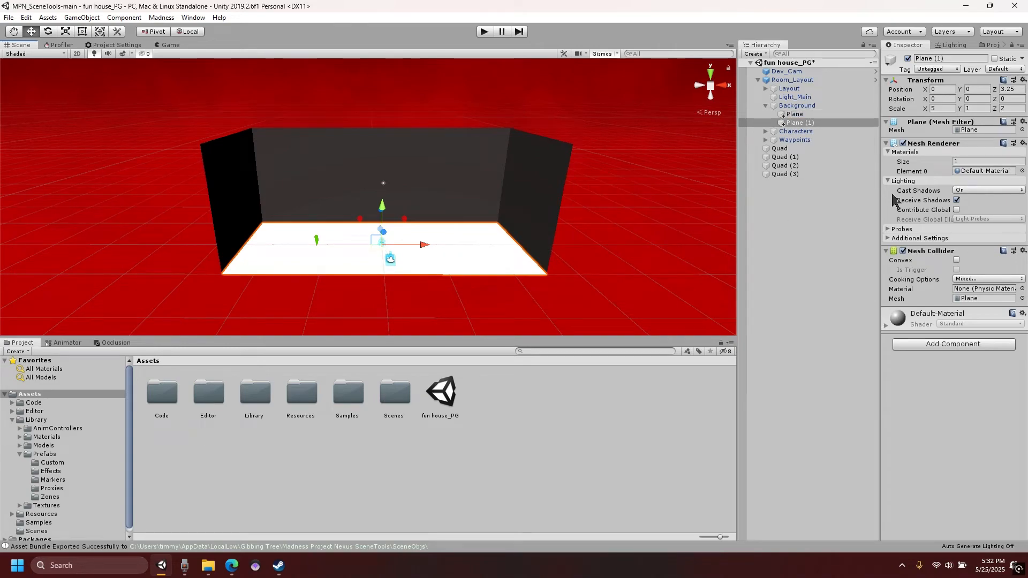
click(940, 99)
text(180)
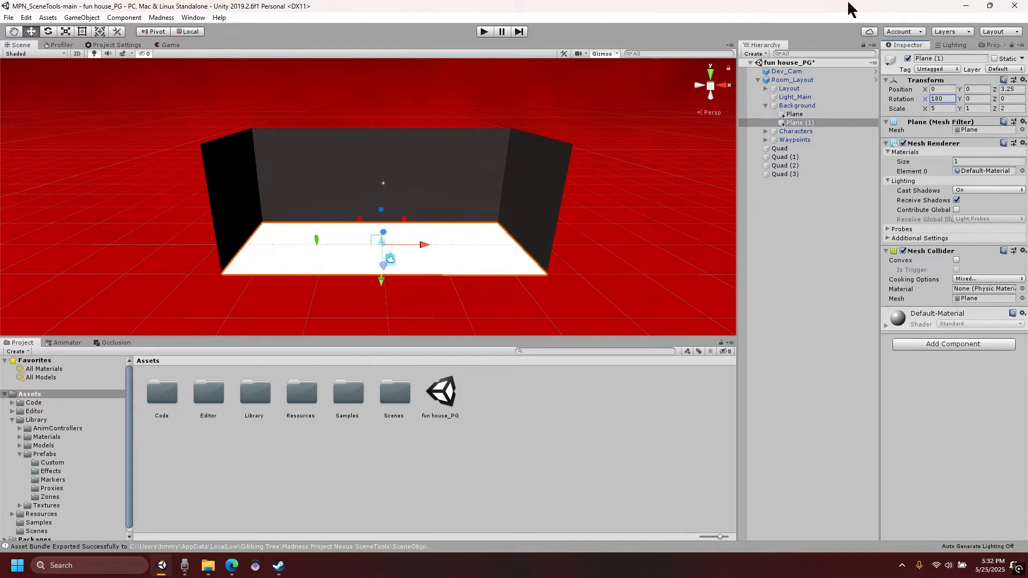
ctrl+drag(381, 278, 424, 180)
click(987, 89)
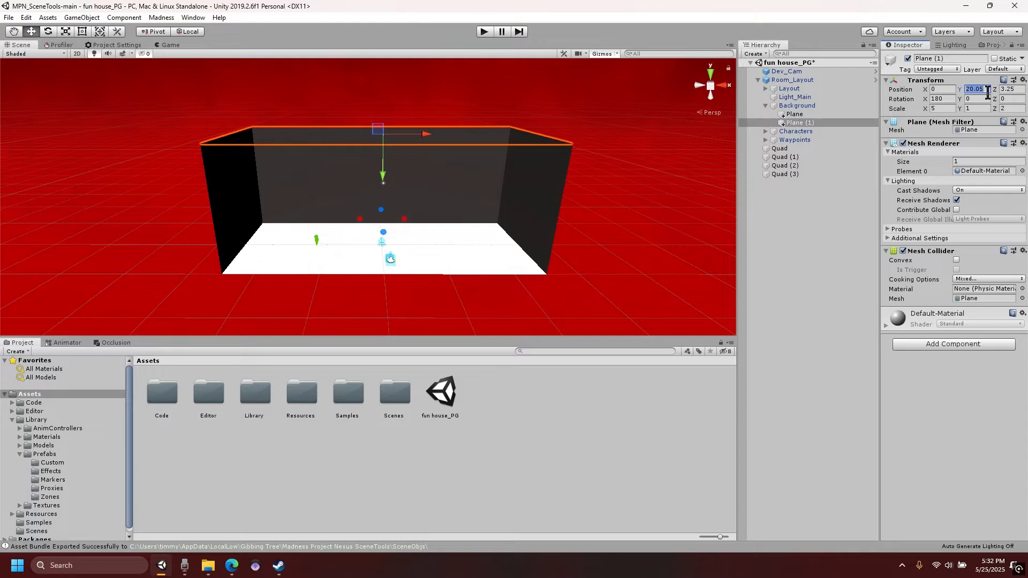
key(BackSpace)
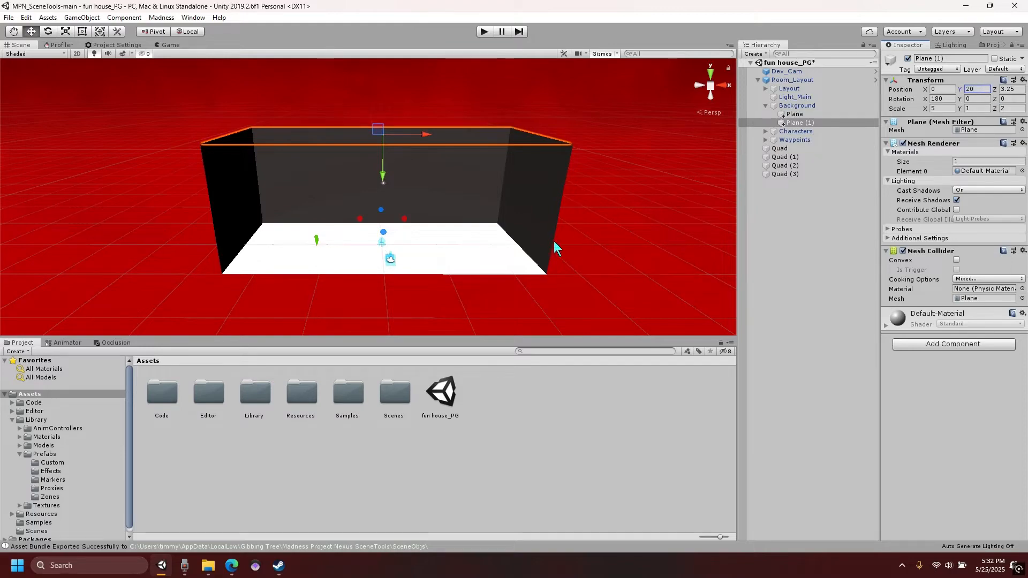
right_drag(554, 248, 525, 252)
scroll(571, 268, down, 5)
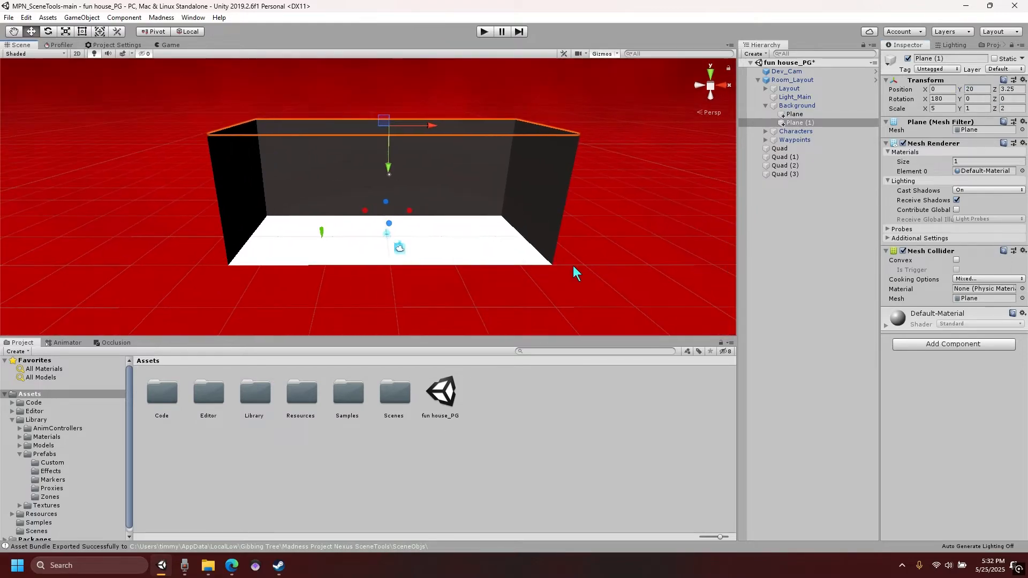
scroll(569, 259, up, 8)
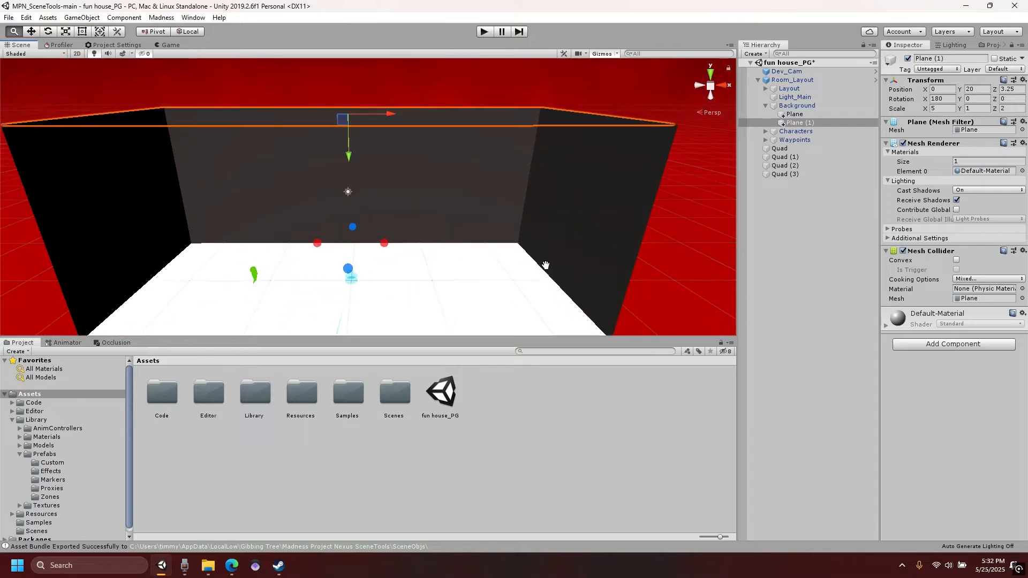
scroll(566, 250, down, 4)
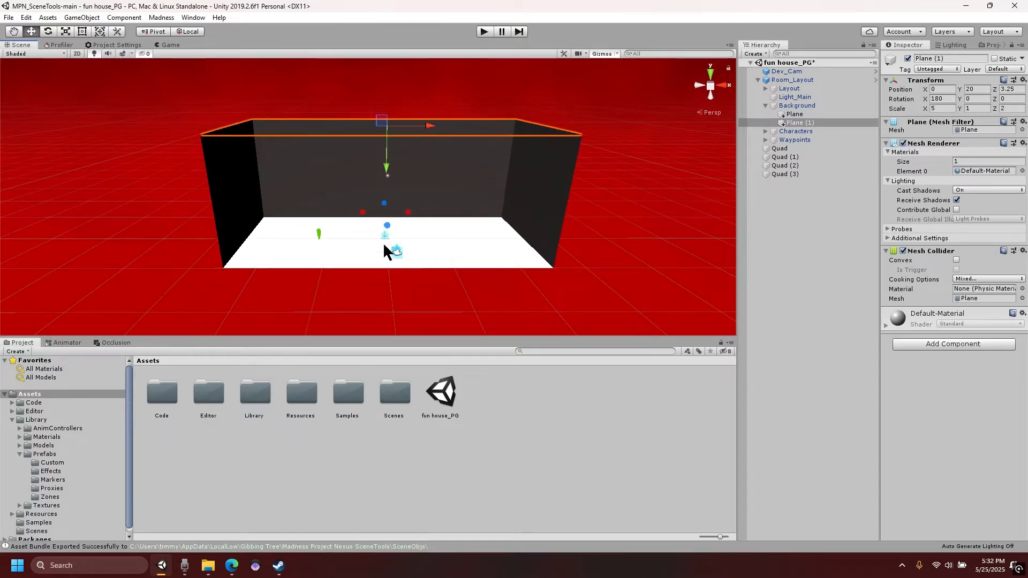
Step: Try the ceiling plane with an X rotation of 0 and inspect the room's lighting
click(950, 99)
text(0)
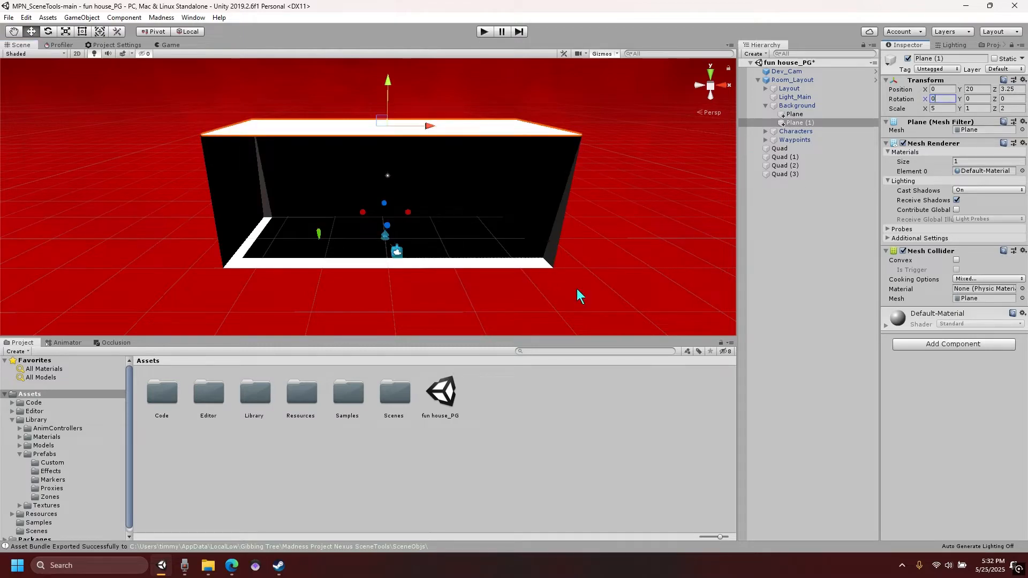
mouse_move(528, 268)
middle_down()
mouse_move(550, 216)
mouse_move(532, 263)
middle_up()
click(532, 263)
middle_drag(534, 210, 528, 263)
scroll(528, 264, up, 5)
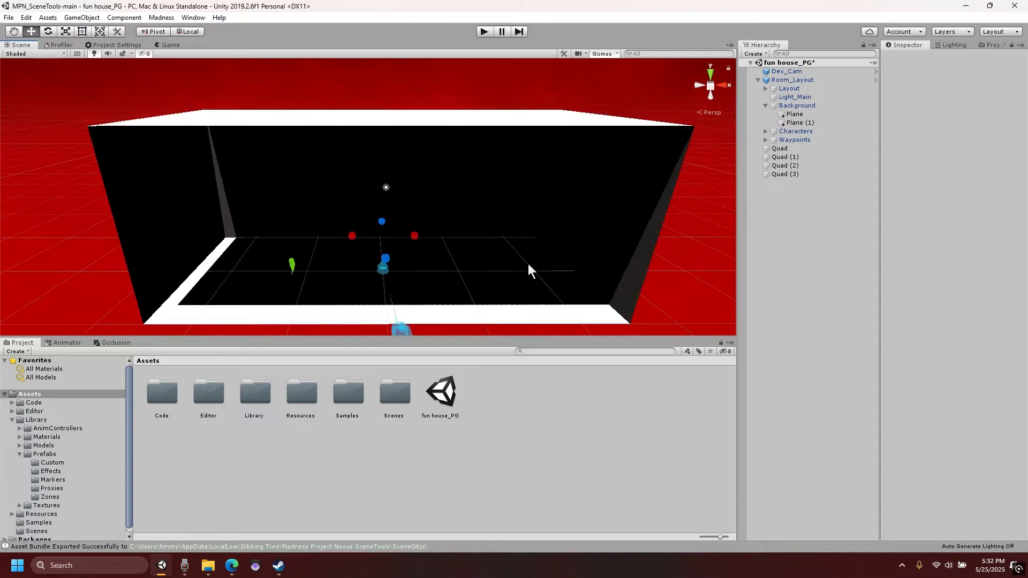
scroll(527, 264, down, 4)
alt+drag(491, 238, 466, 214)
Step: Turn off Cast Shadows on the ceiling plane and set its X rotation to 180
click(473, 156)
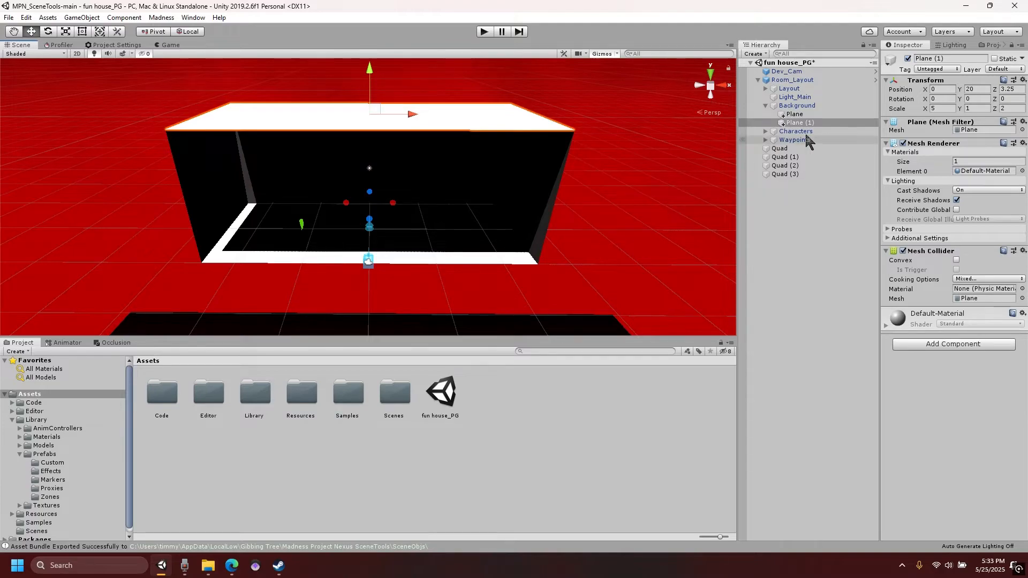
click(973, 190)
click(959, 201)
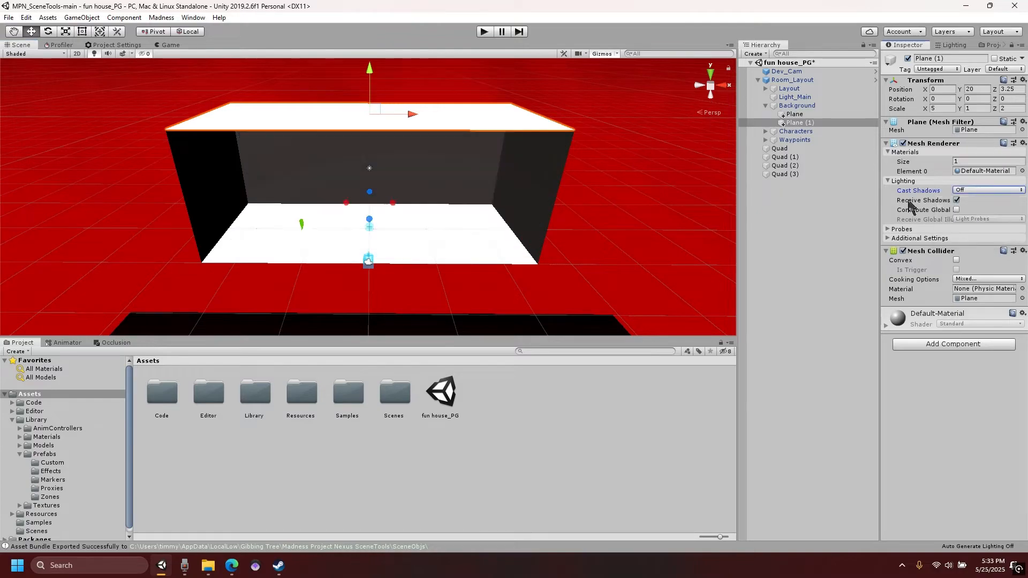
click(518, 243)
click(459, 114)
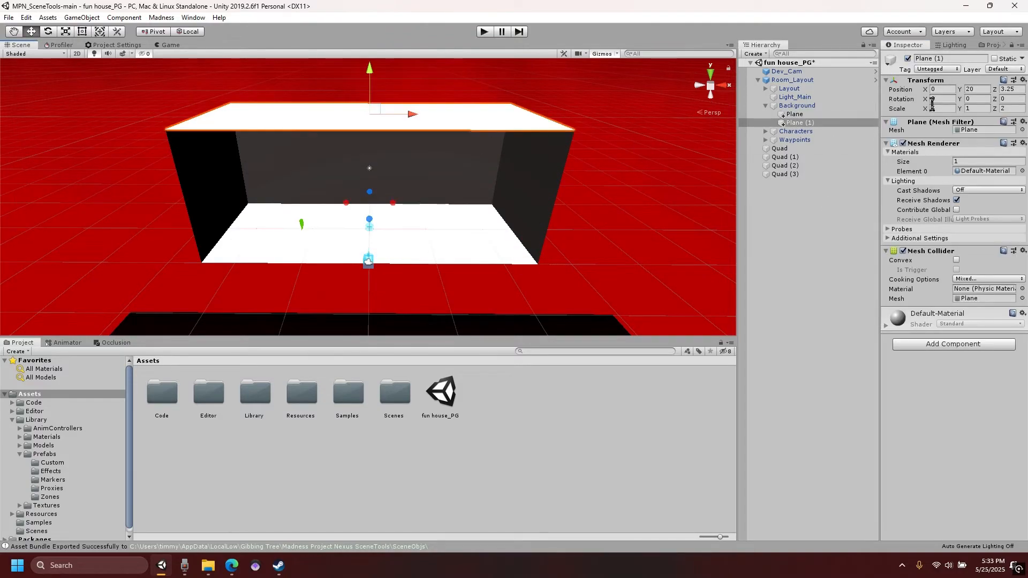
click(947, 97)
text(180)
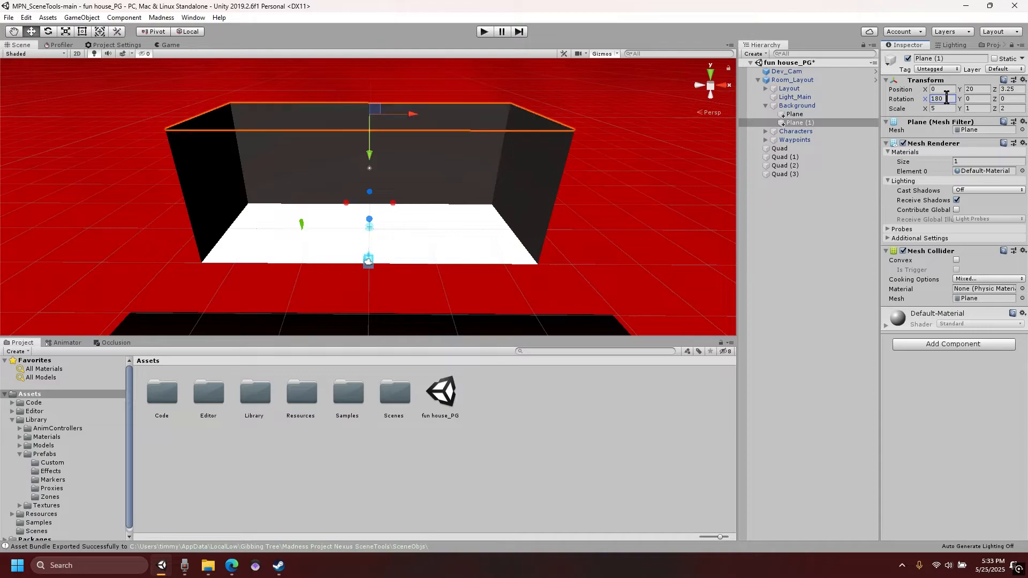
click(640, 247)
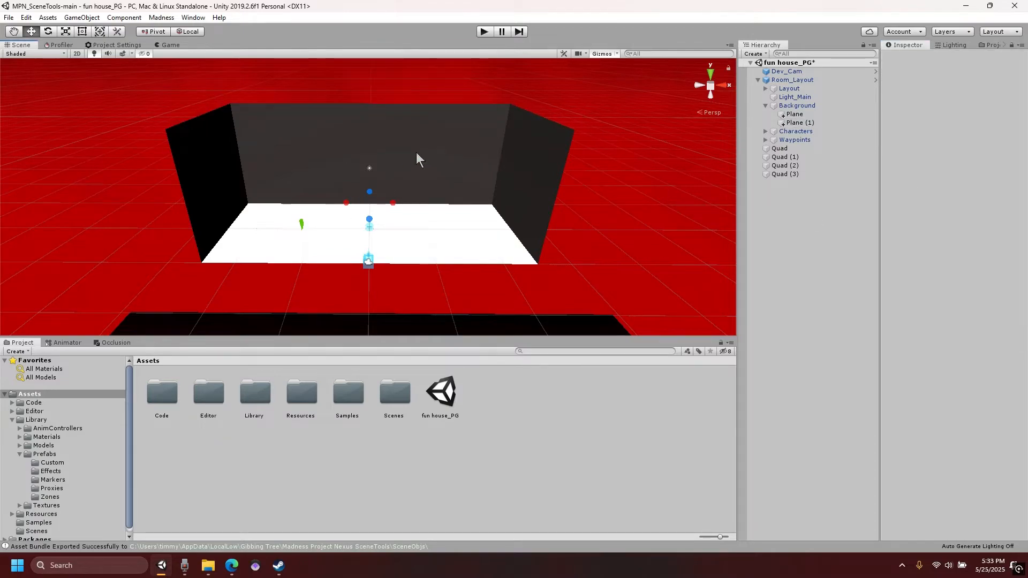
Step: Rename the floor plane as floor and the quad behind it as back wall
click(466, 220)
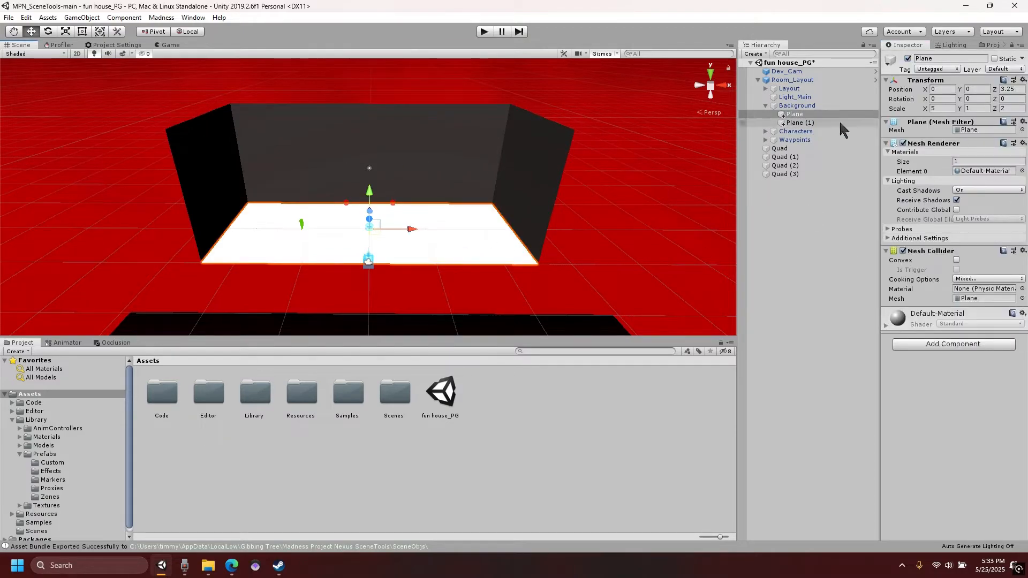
alt+drag(490, 229, 509, 220)
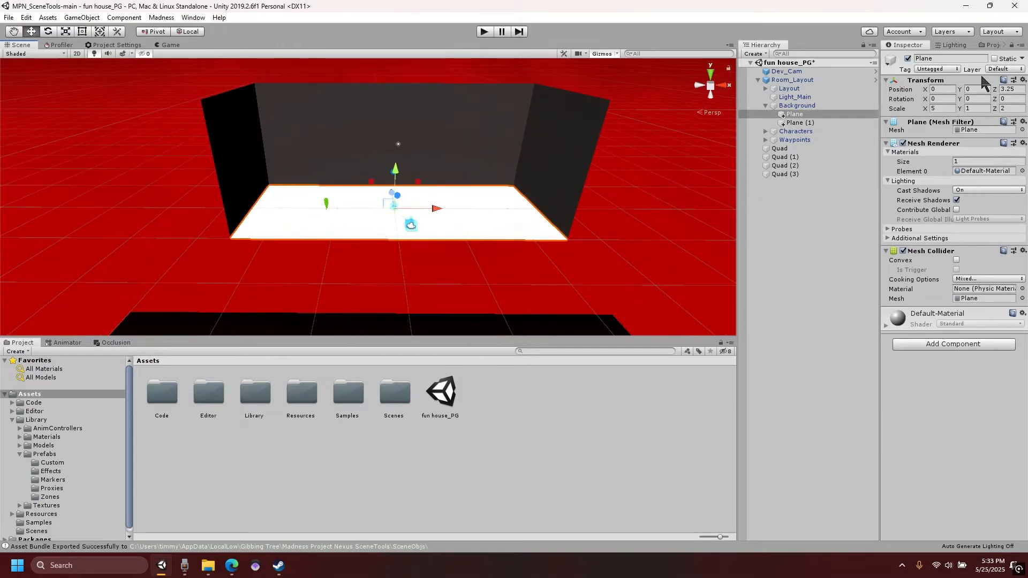
click(933, 58)
text(fl)
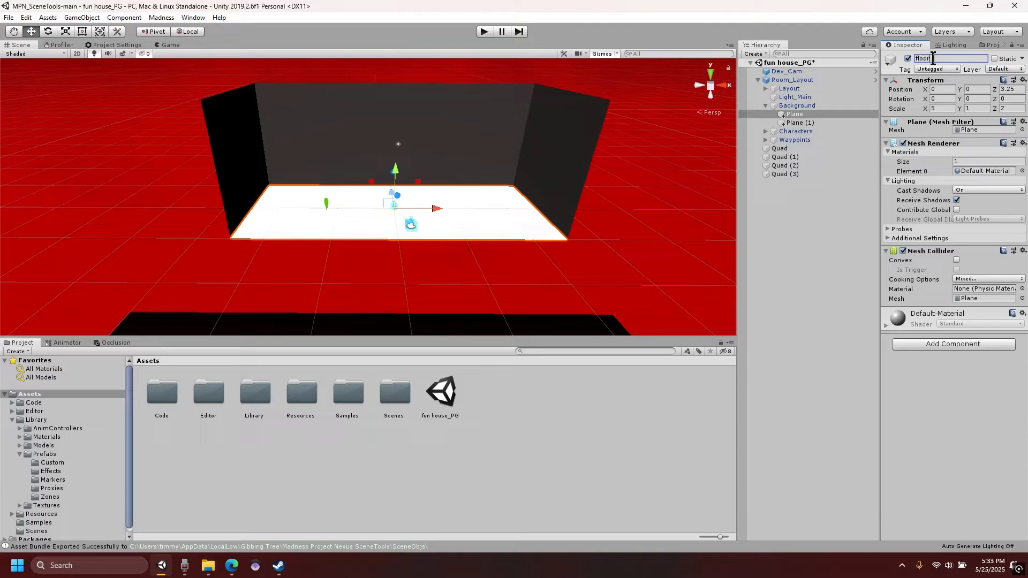
text(oor)
click(535, 130)
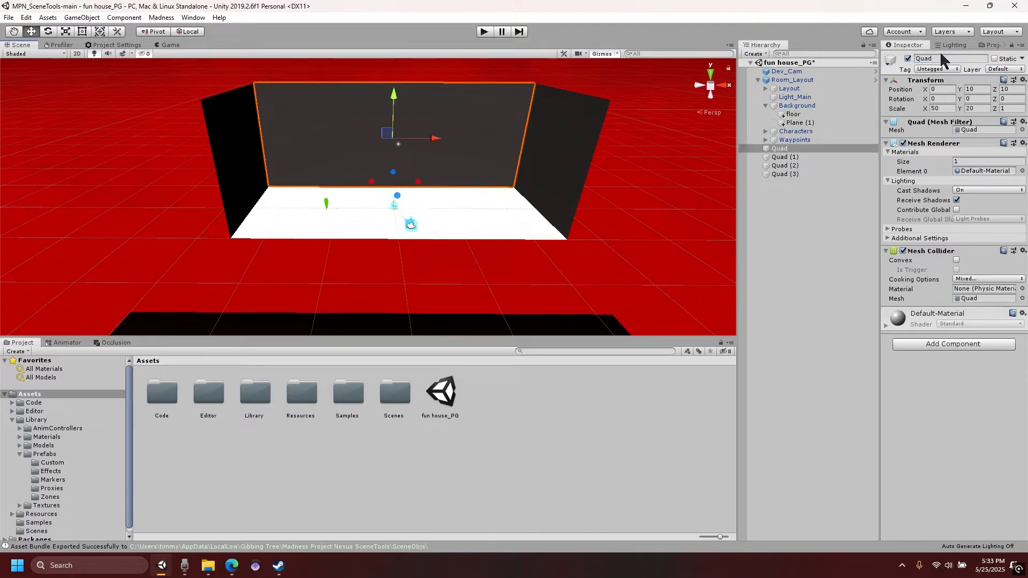
click(933, 59)
text(back wall)
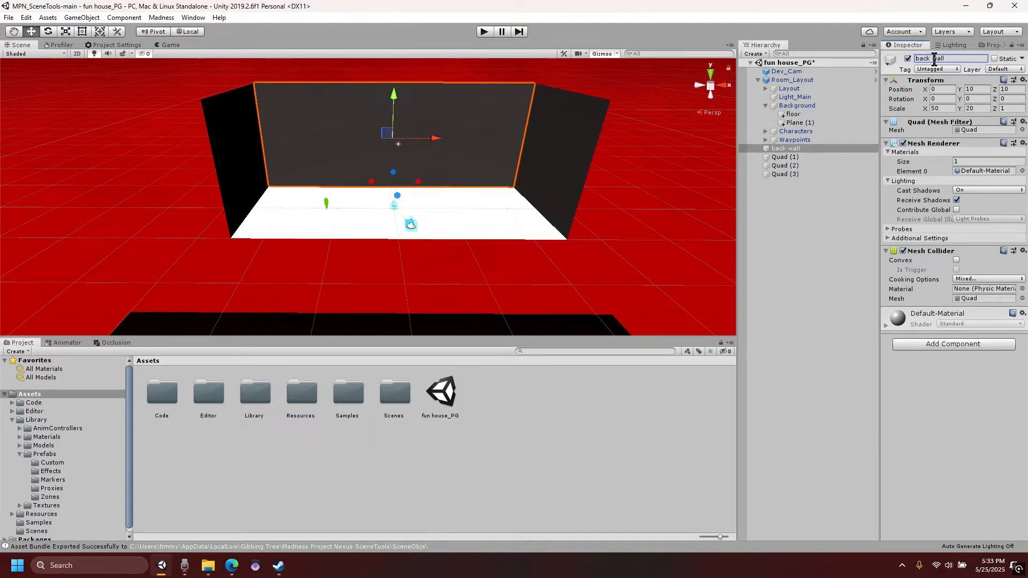
Step: Rename the side quad at X 25 as right wall and the one at X -25 as left wall
click(535, 214)
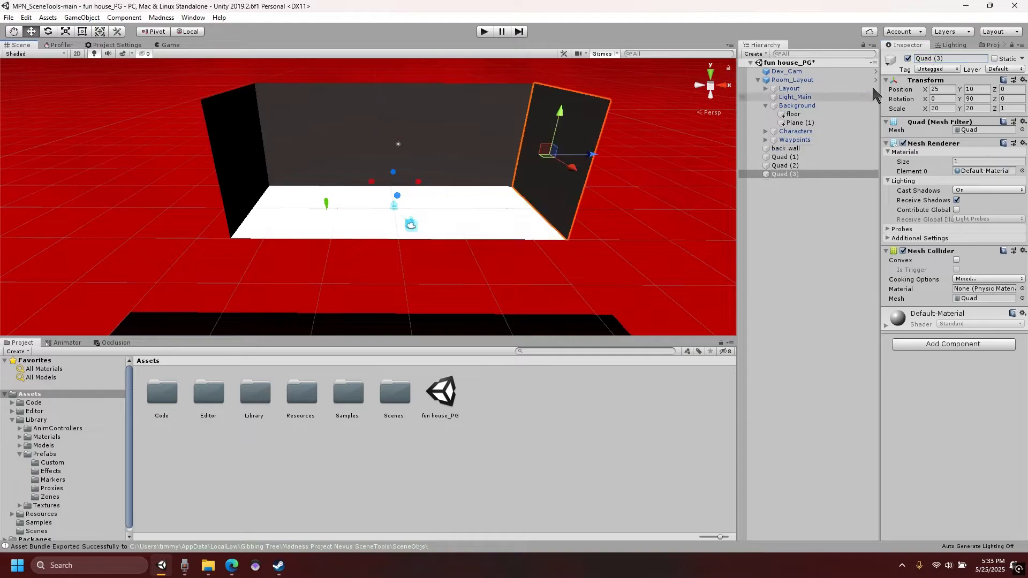
click(938, 59)
text(rig)
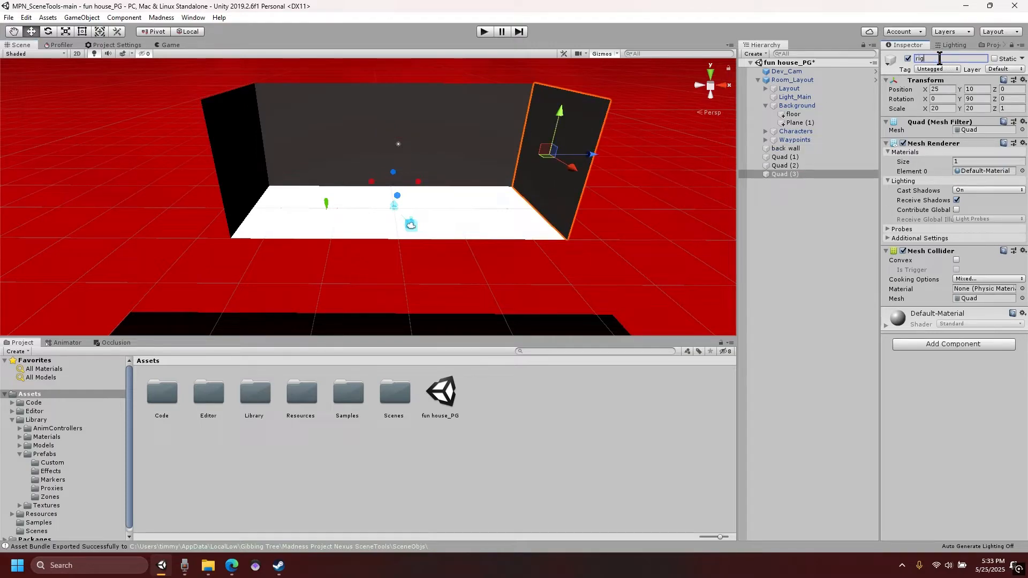
text(ht wa)
click(231, 179)
click(935, 58)
text(left wall)
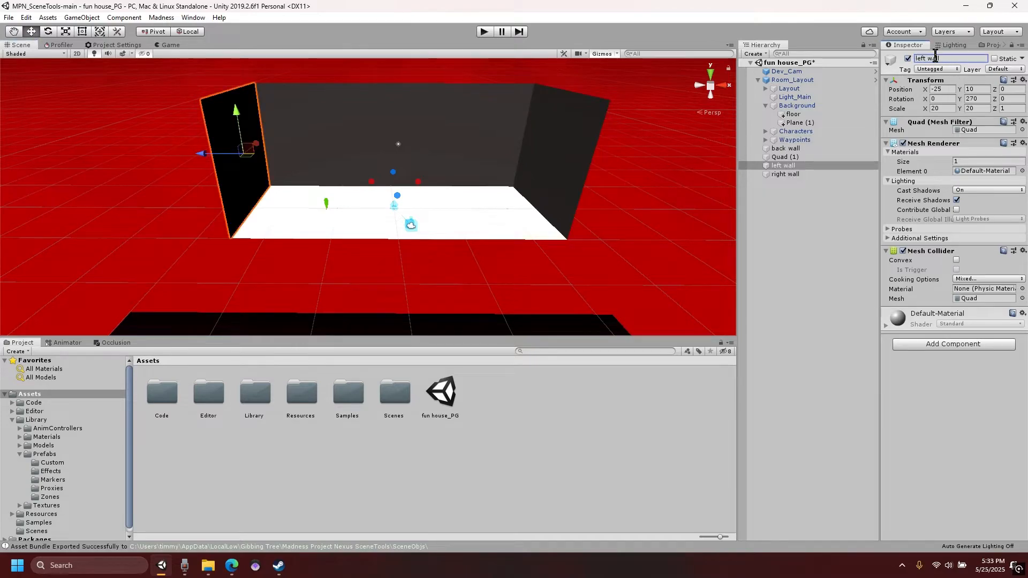
Step: Rename the upper plane as ceiling and the remaining front quad as 4th wall
right_drag(589, 206, 577, 175)
click(577, 175)
click(945, 59)
text(ceiling)
key(Return)
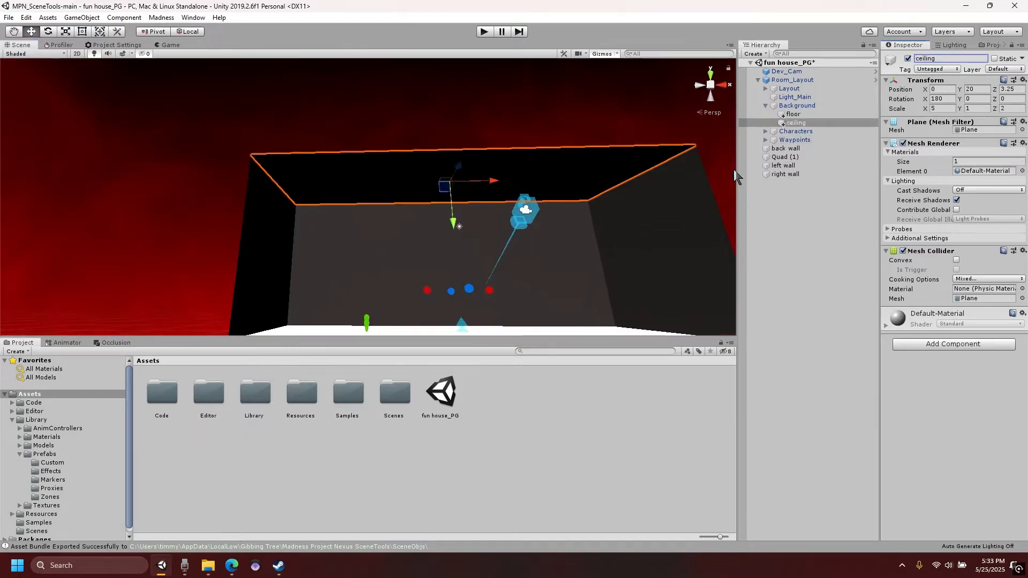
click(784, 157)
click(955, 59)
text(4th wall)
key(Return)
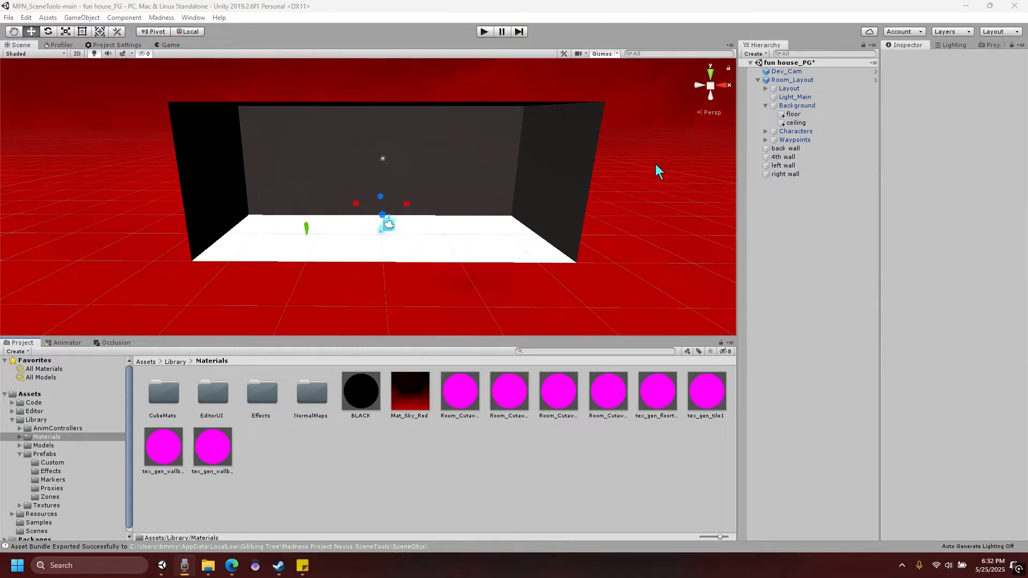
Step: Return the project browser to the root Assets folder
click(602, 281)
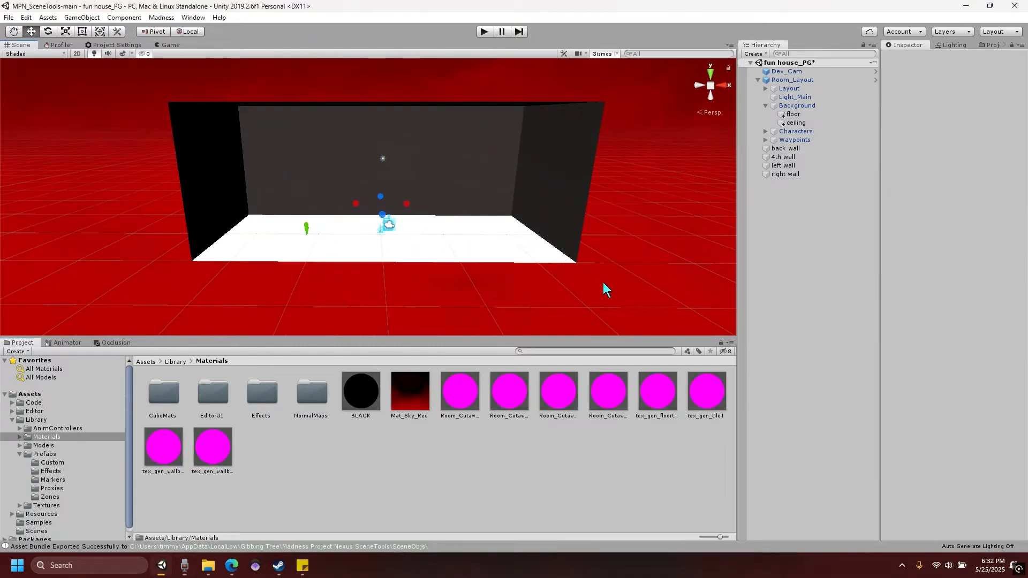
middle_drag(605, 281, 367, 316)
click(29, 394)
mouse_move(540, 283)
middle_down()
mouse_move(520, 298)
mouse_move(532, 296)
middle_up()
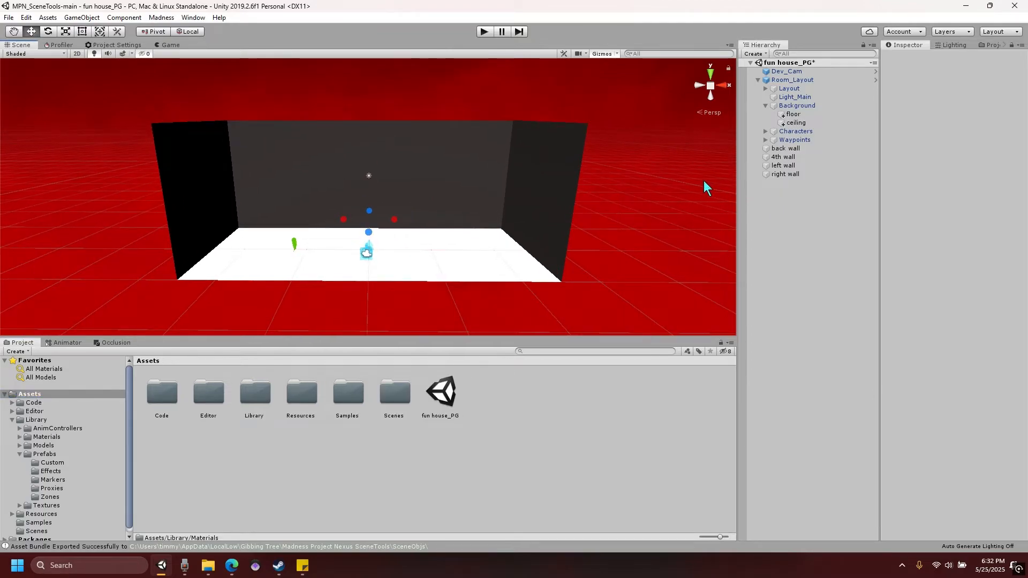
Step: Assign all four walls and the ceiling to the Terrain layer and mark them as Static
click(785, 174)
ctrl+click(782, 156)
ctrl+click(782, 165)
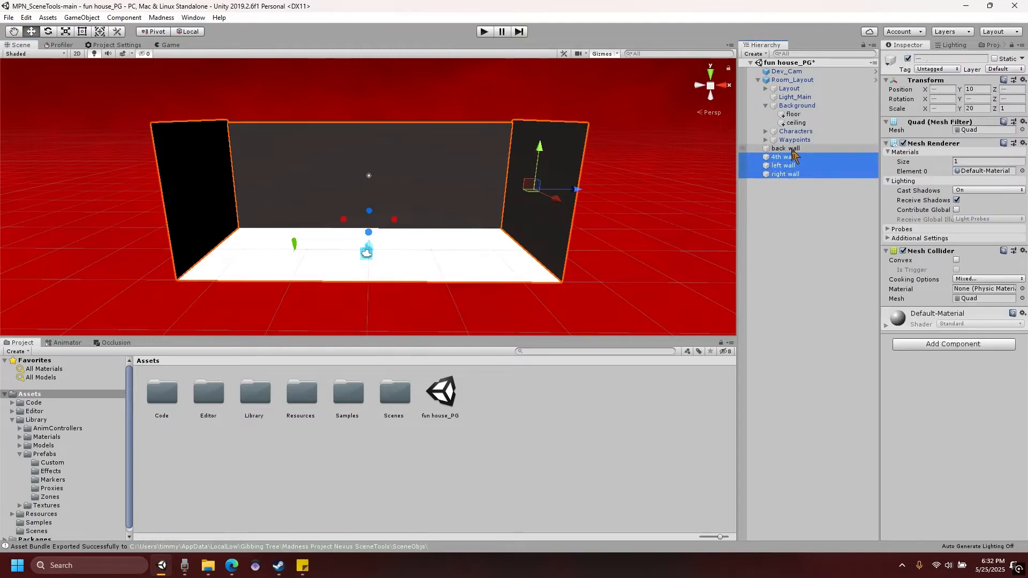
ctrl+click(785, 148)
ctrl+click(796, 123)
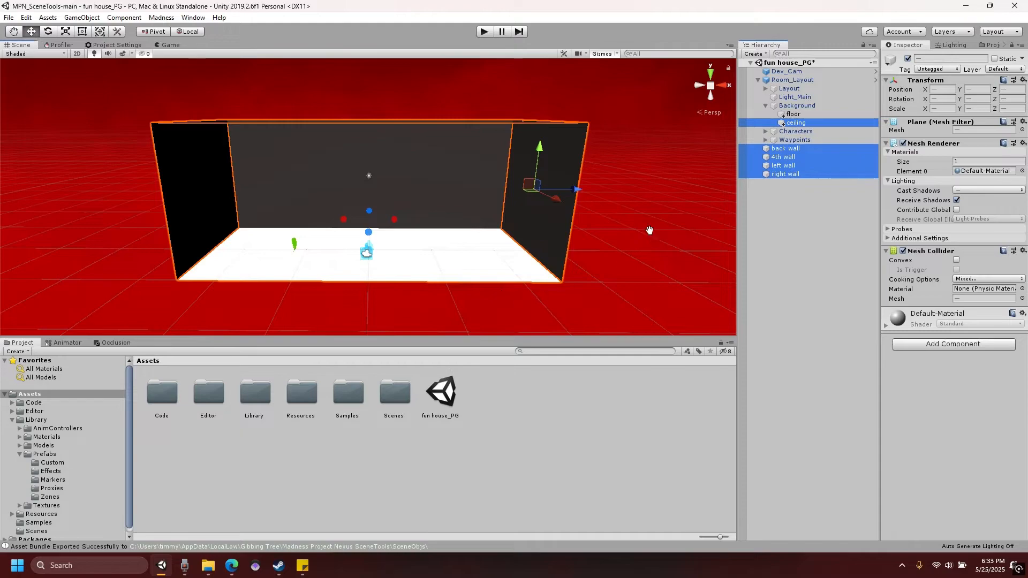
middle_drag(649, 230, 668, 232)
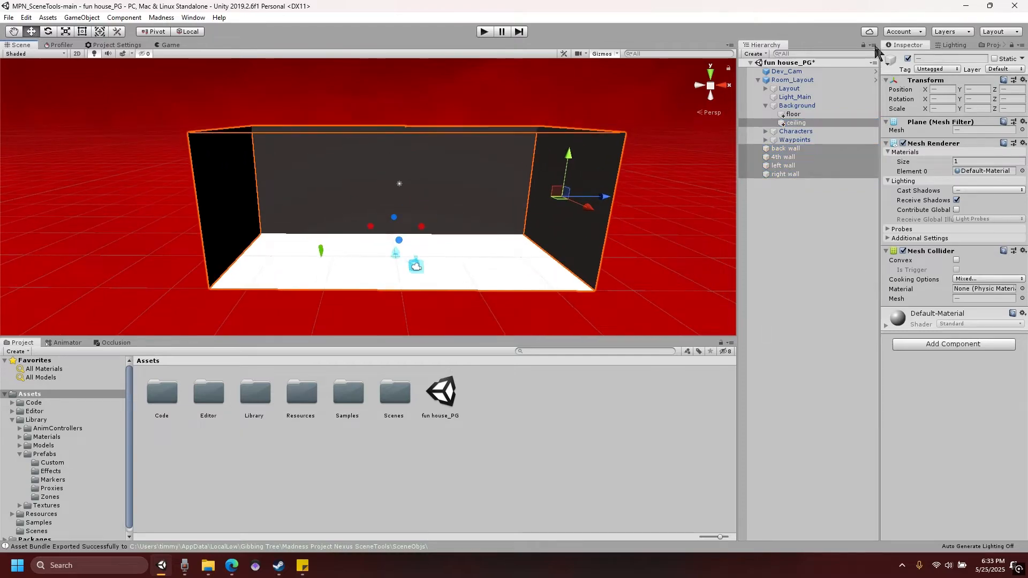
click(996, 70)
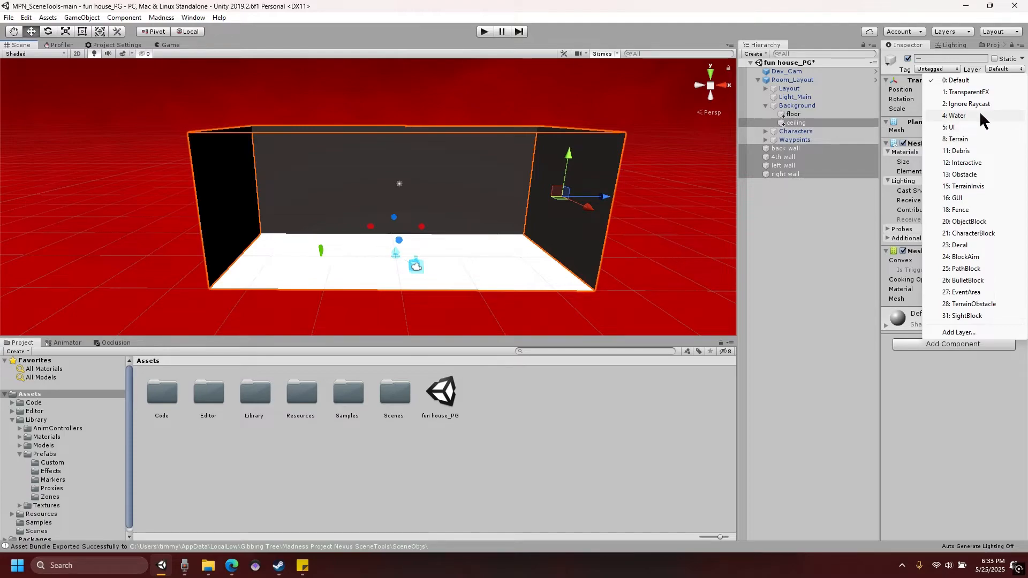
click(964, 138)
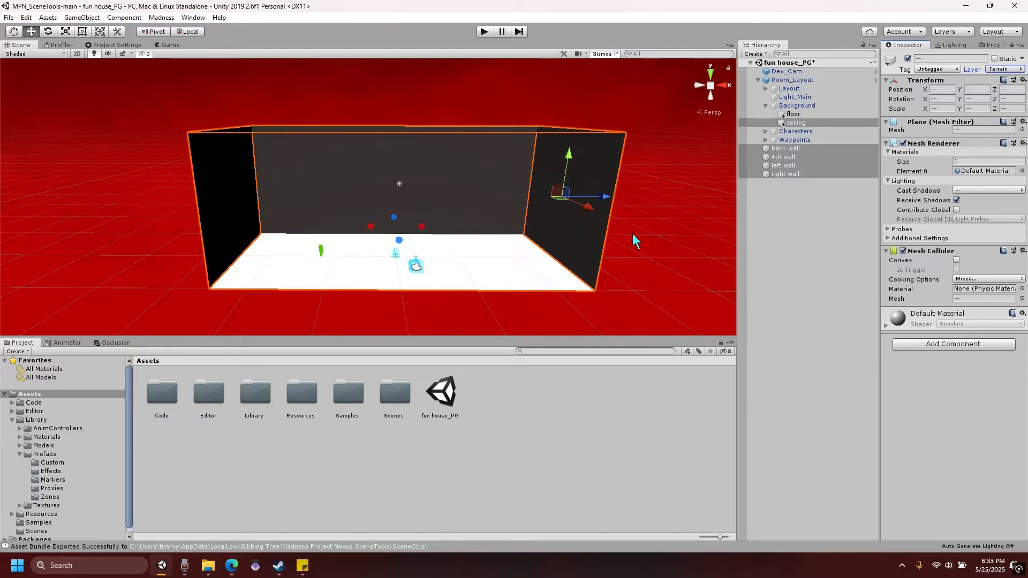
click(994, 59)
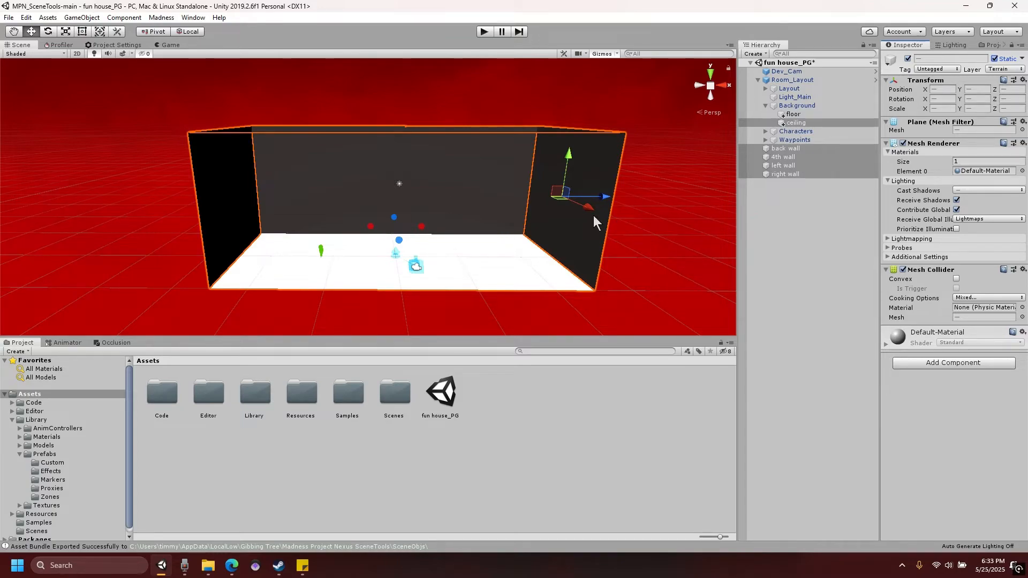
click(685, 146)
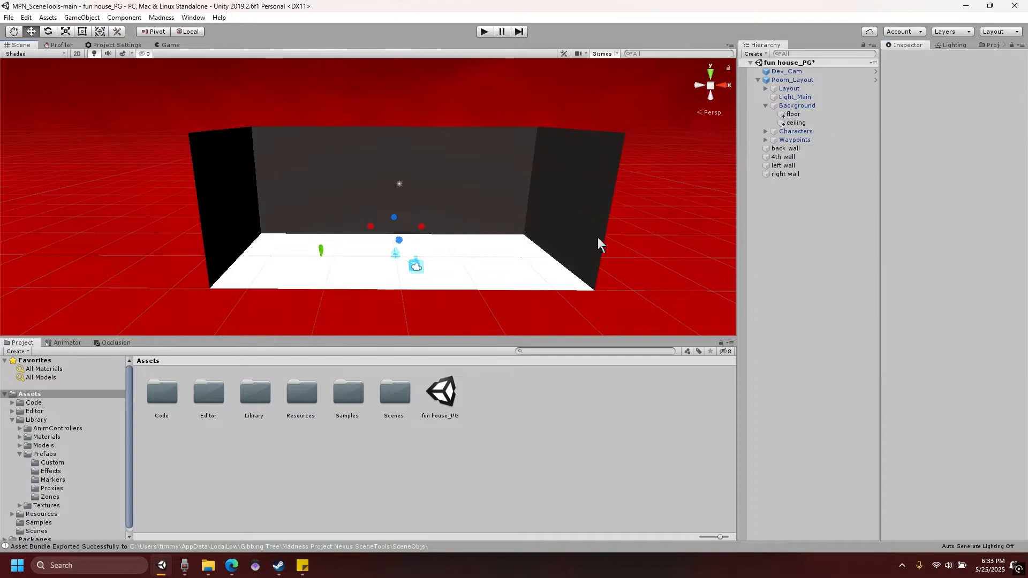
Step: Assign the floor to the Terrain layer, mark it as Static and give it the Floor tag
click(798, 116)
click(991, 70)
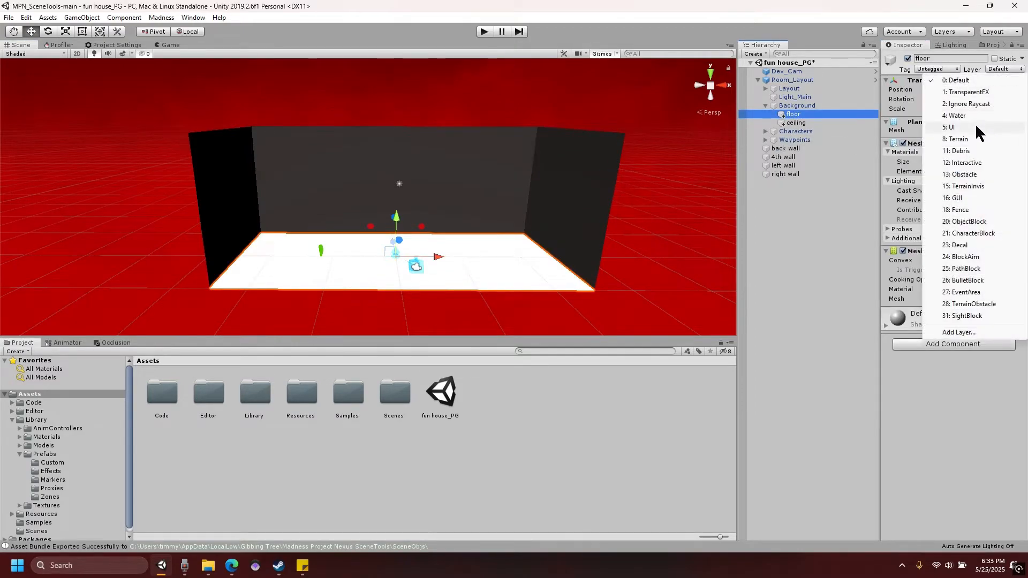
click(966, 140)
click(994, 58)
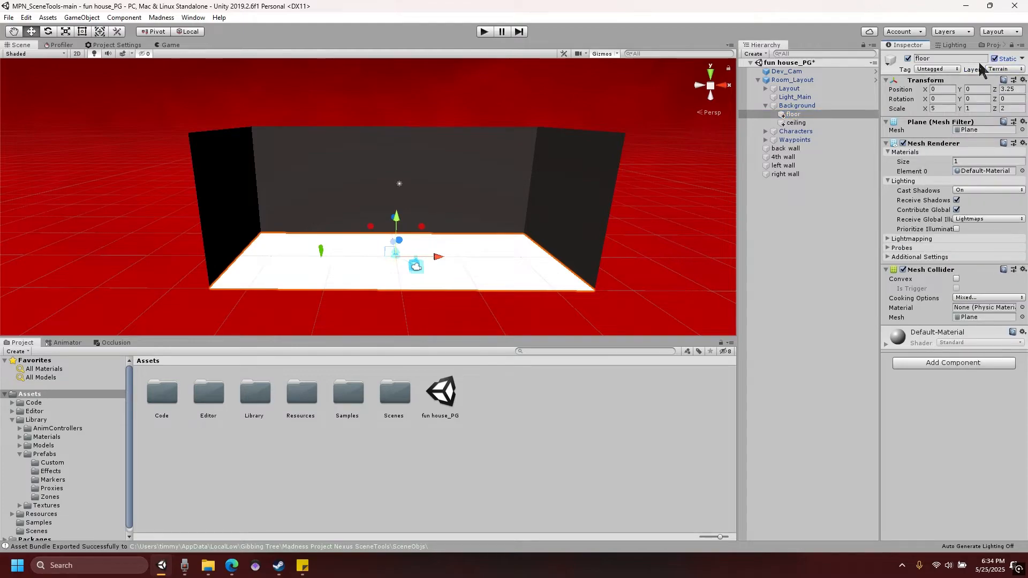
click(936, 70)
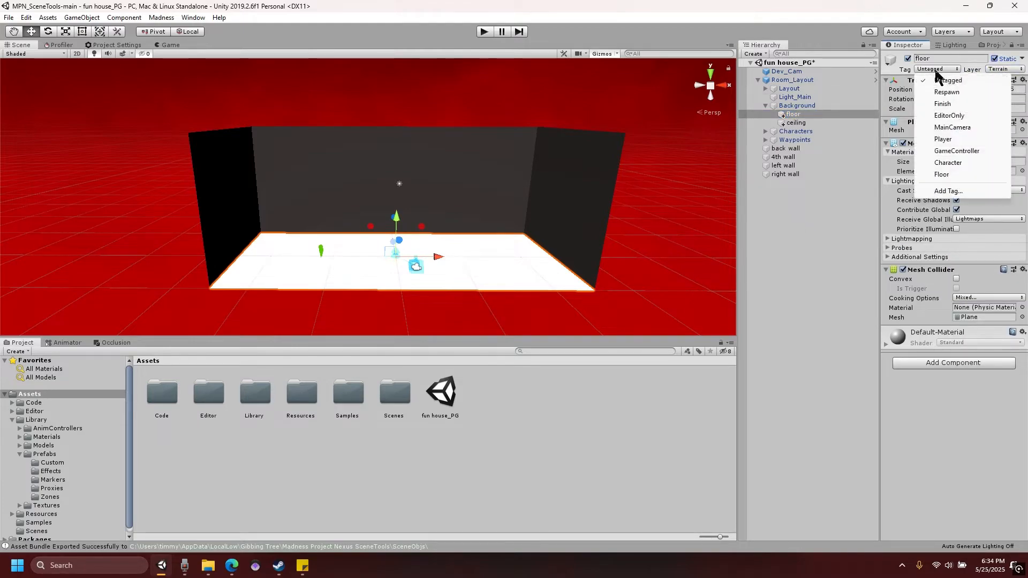
click(943, 172)
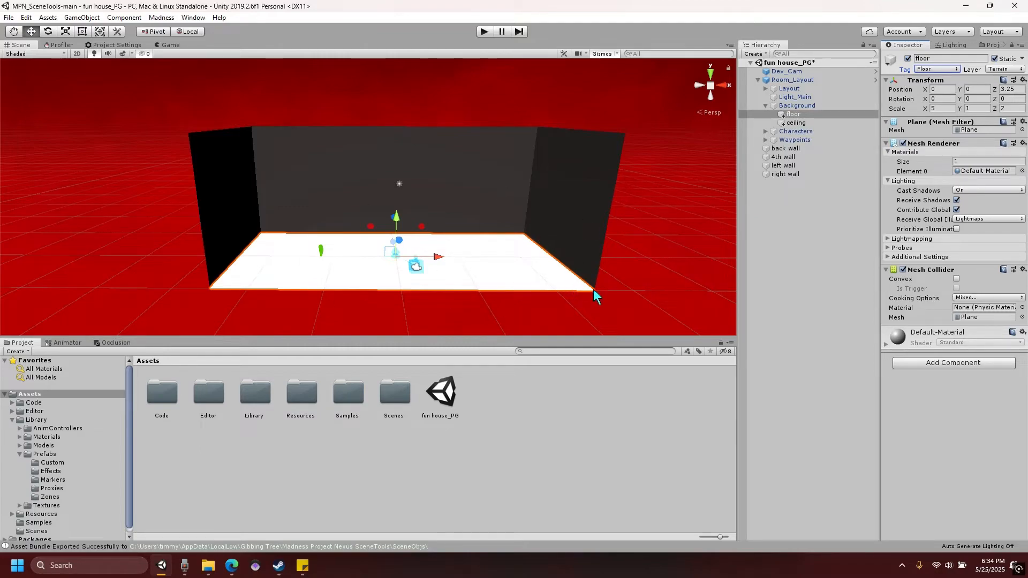
click(629, 278)
Step: Open the Materials folder inside the project's Library folder
middle_drag(627, 267, 628, 230)
right_drag(628, 230, 612, 211)
middle_drag(611, 211, 595, 223)
scroll(595, 223, up, 3)
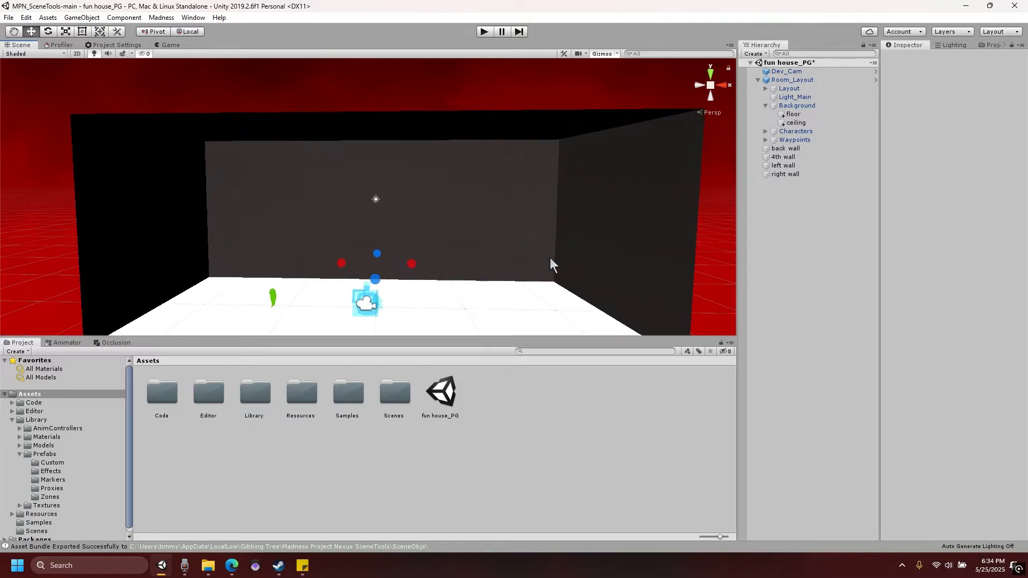
middle_drag(550, 258, 554, 249)
right_drag(556, 226, 560, 231)
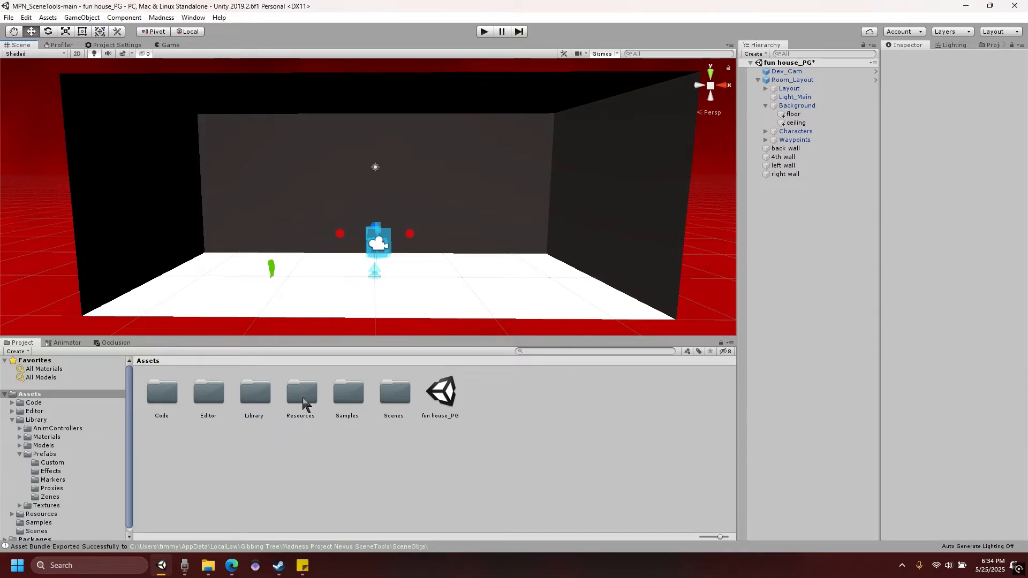
double_click(256, 390)
double_click(344, 395)
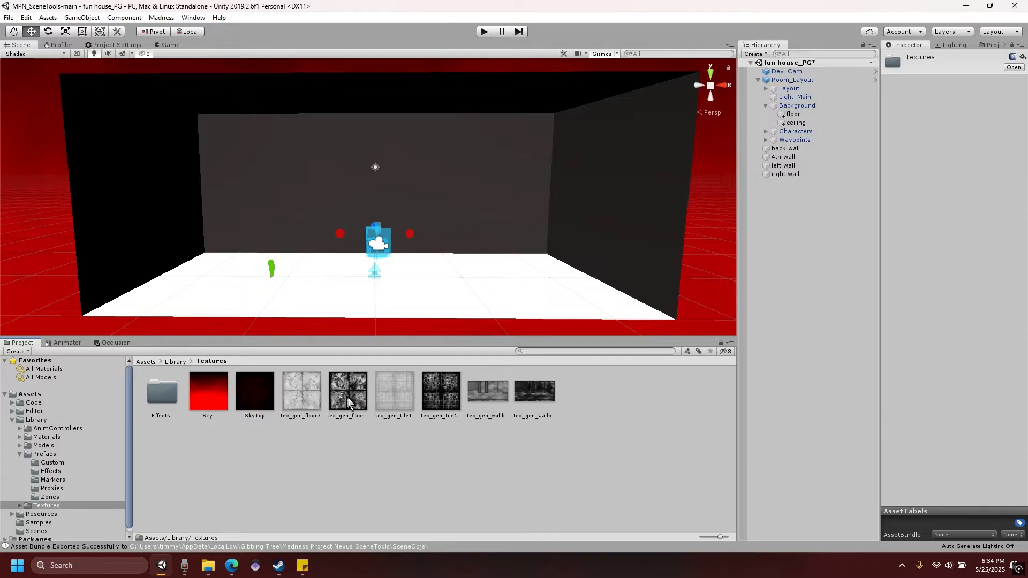
click(33, 394)
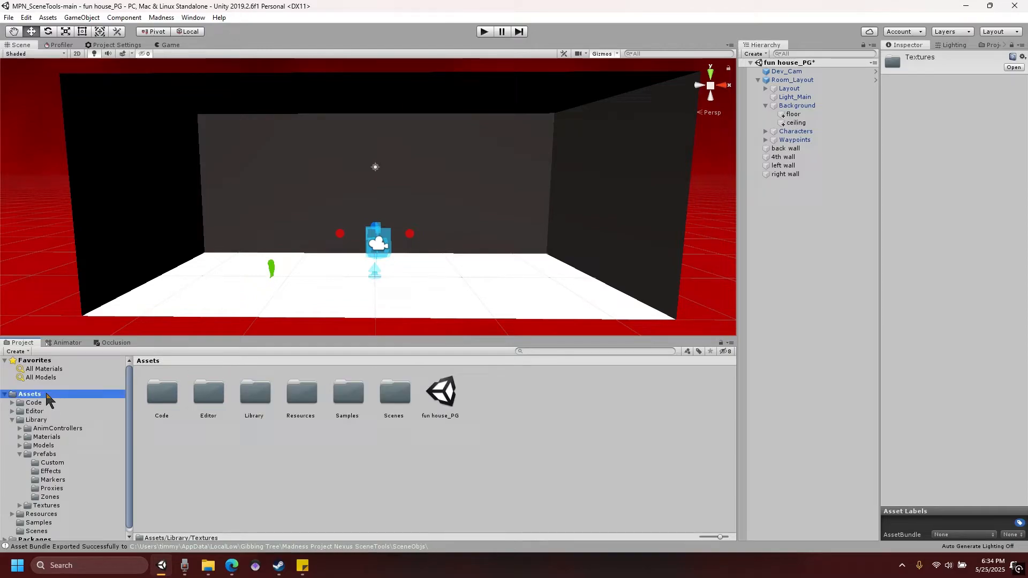
double_click(256, 396)
double_click(214, 393)
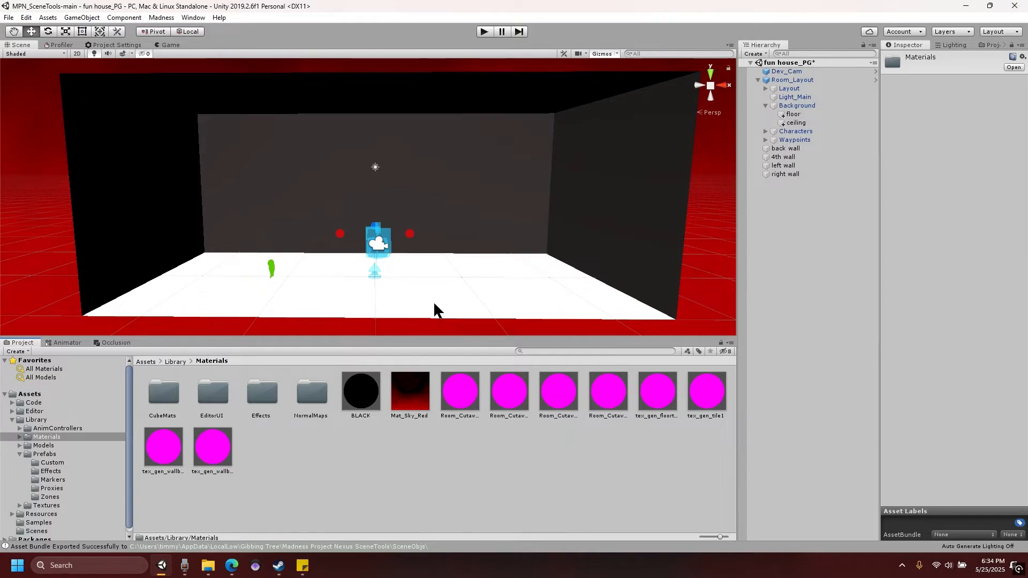
Step: Compare the supplied floor, tile and wall brick materials and apply tex_gen_tile1 to the floor
right_drag(409, 259, 444, 278)
click(662, 395)
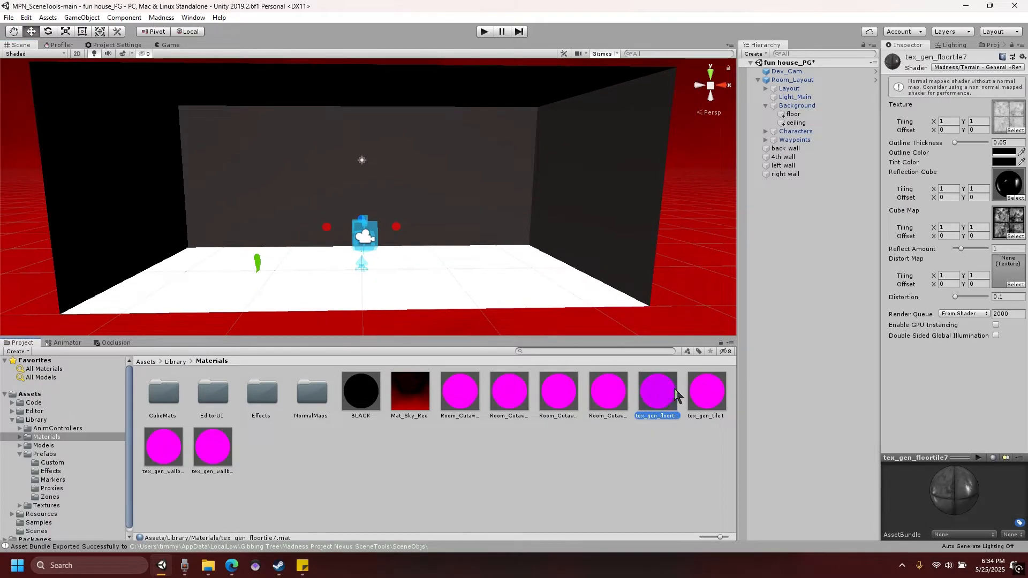
click(725, 396)
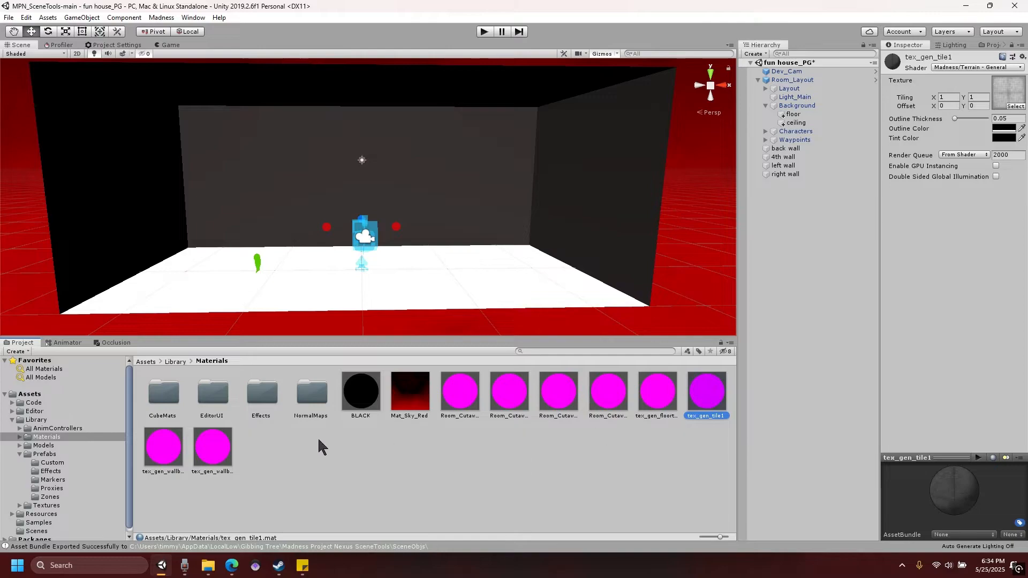
click(166, 448)
click(718, 396)
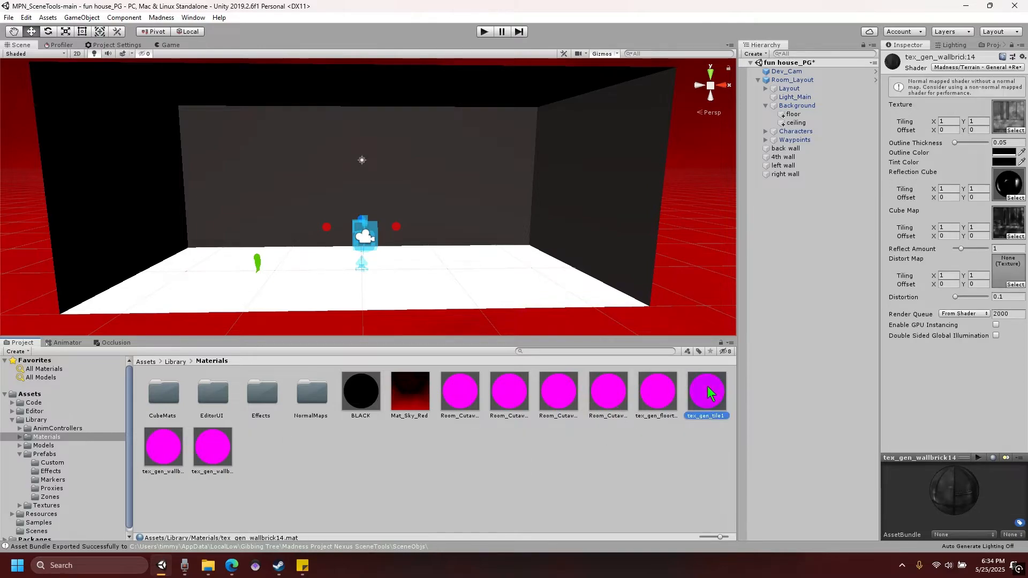
drag(721, 393, 455, 302)
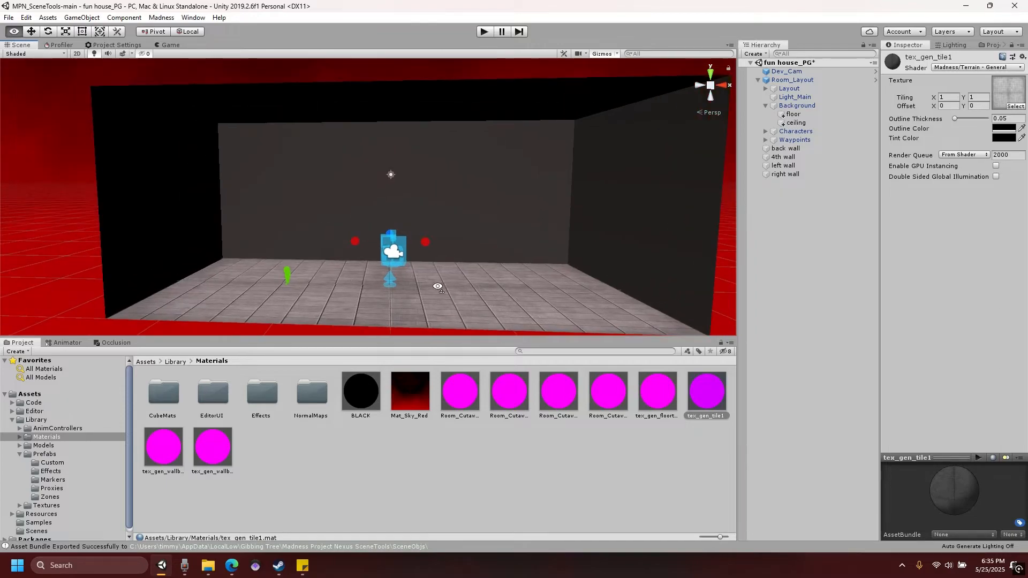
Step: Apply the tex_gen_floortile7 material to the right, back and left walls
drag(655, 396, 647, 215)
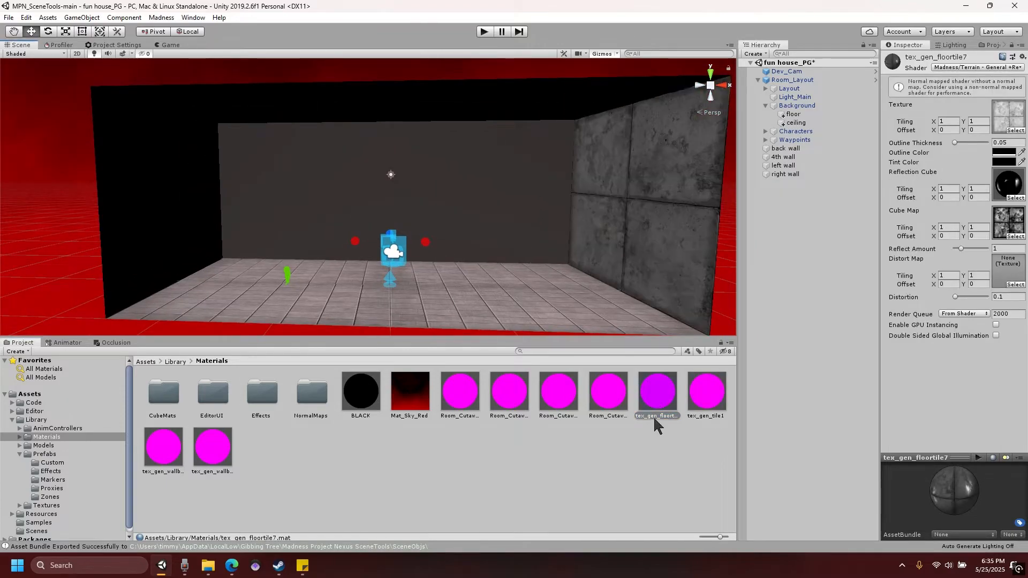
drag(654, 417, 384, 268)
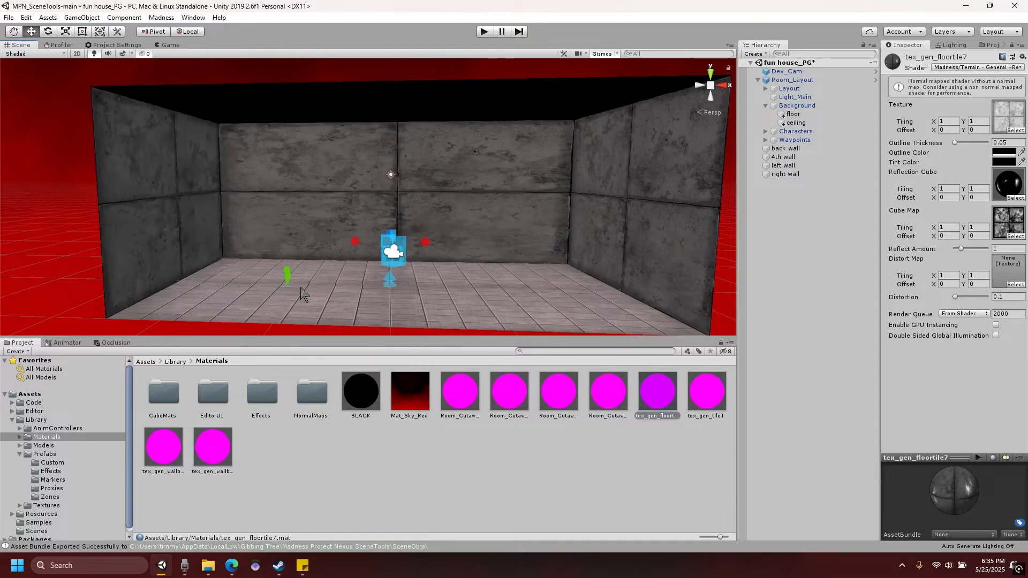
click(636, 399)
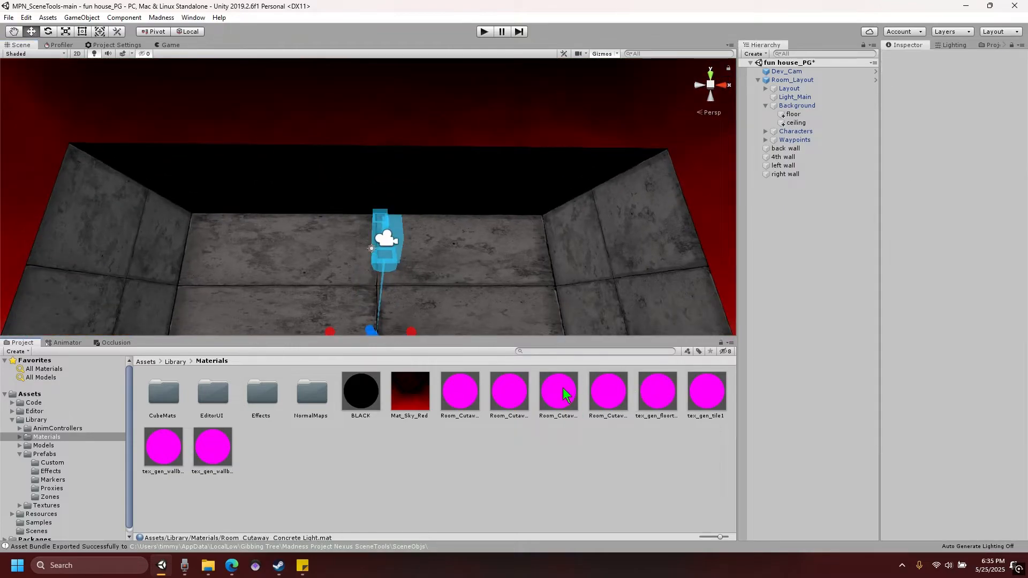
Step: Apply the Room_Cutaway_Concrete Light material to the ceiling
drag(563, 387, 538, 171)
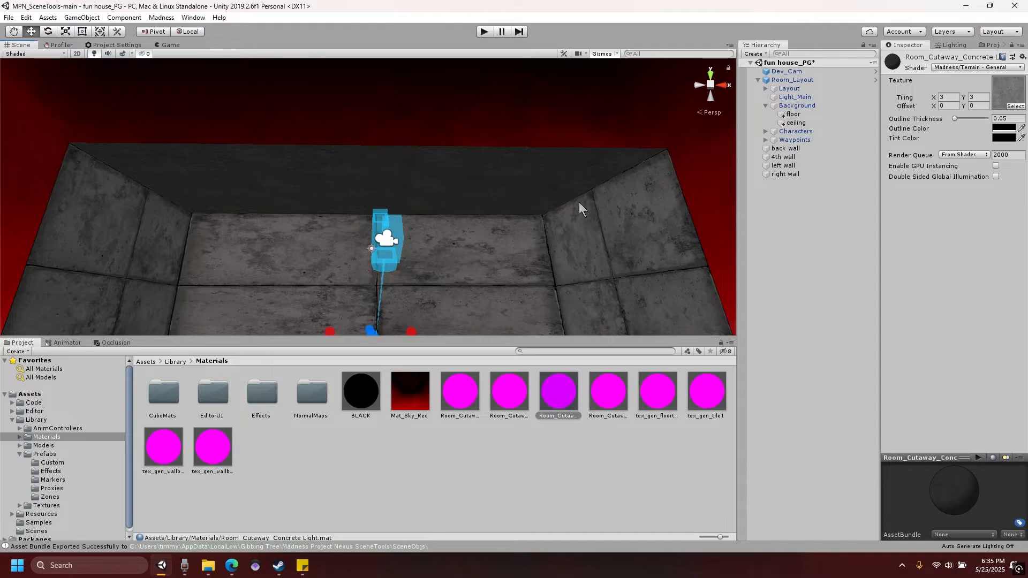
scroll(483, 159, down, 10)
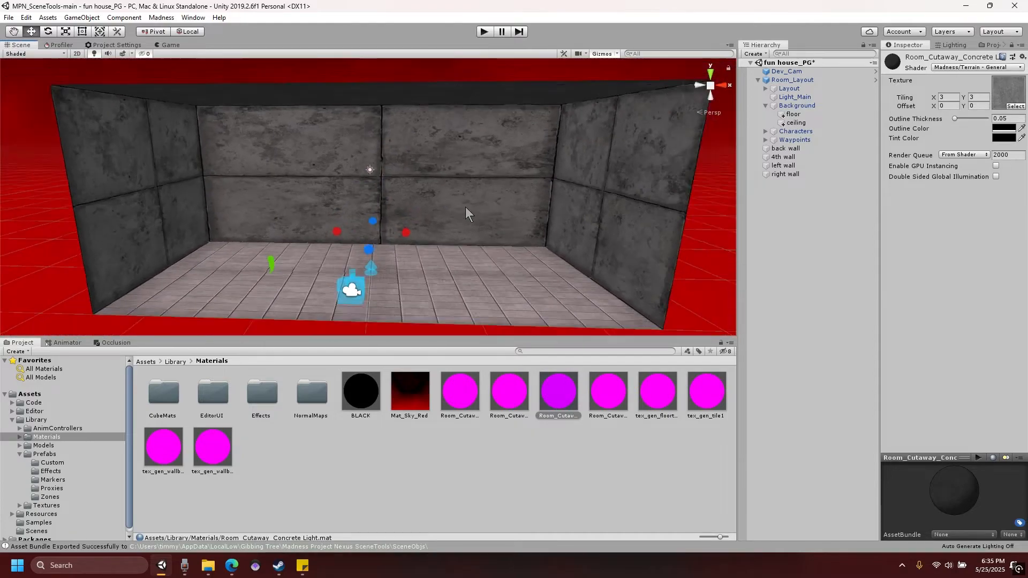
scroll(462, 208, up, 2)
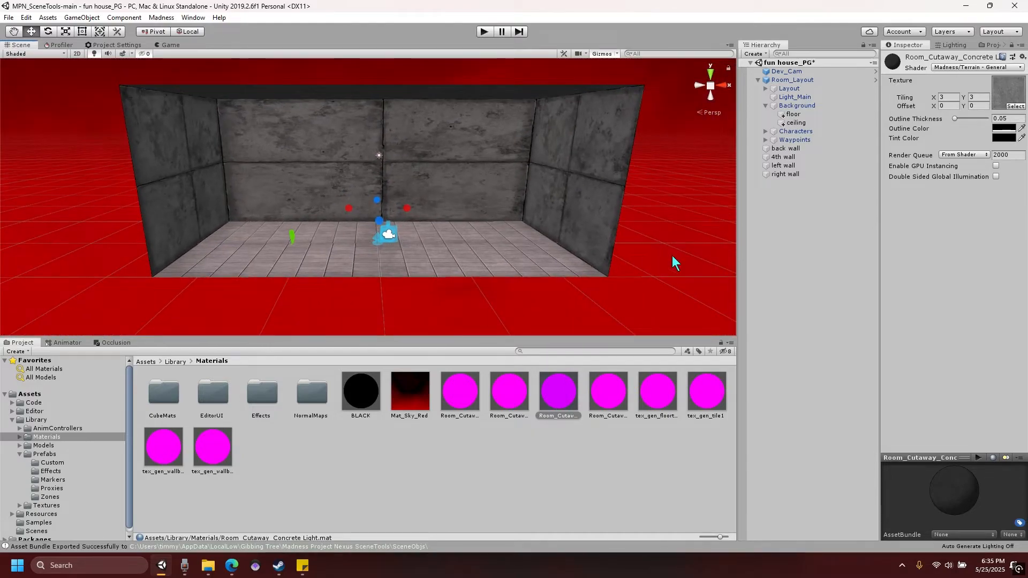
click(673, 255)
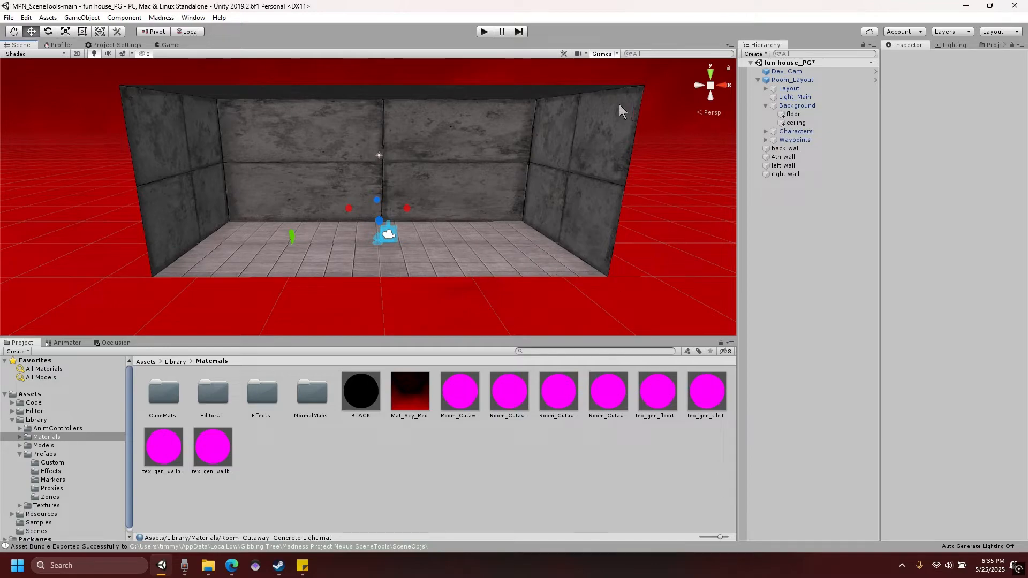
Step: Import fire 3.png from the background pics folder in File Explorer into the Materials folder and apply it to the left wall
click(208, 565)
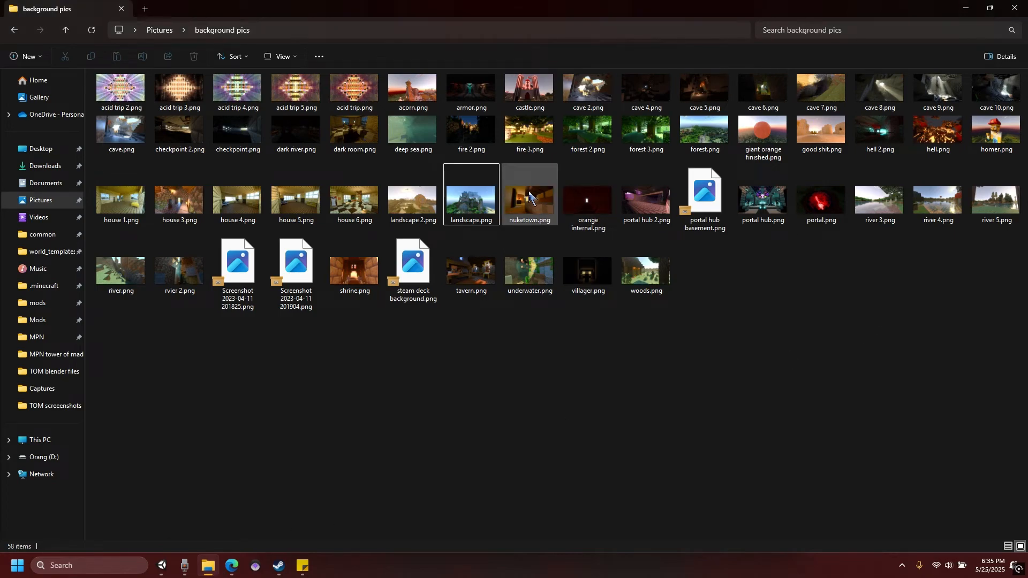
drag(477, 202, 710, 51)
double_click(749, 5)
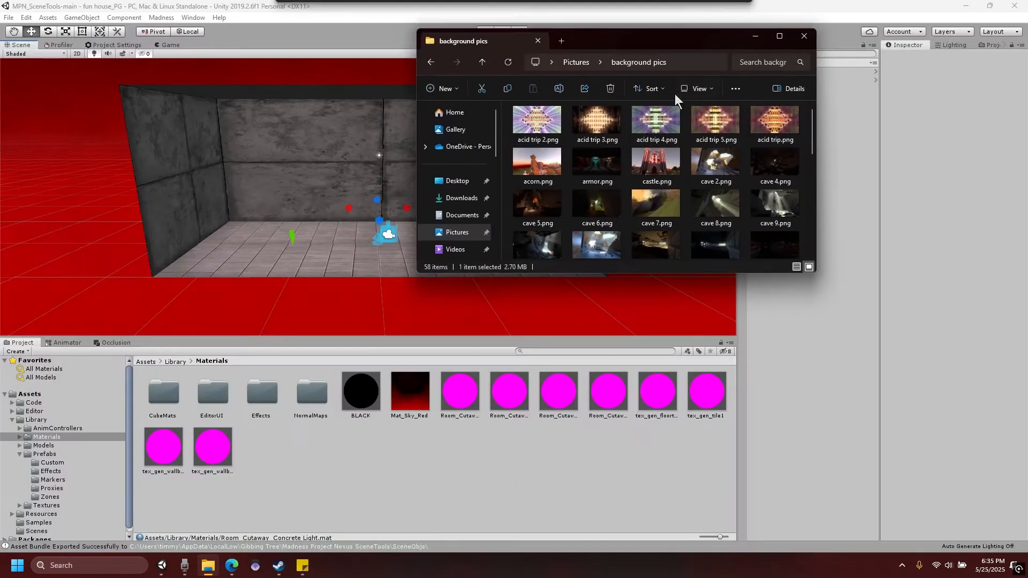
scroll(634, 207, down, 3)
drag(716, 145, 422, 466)
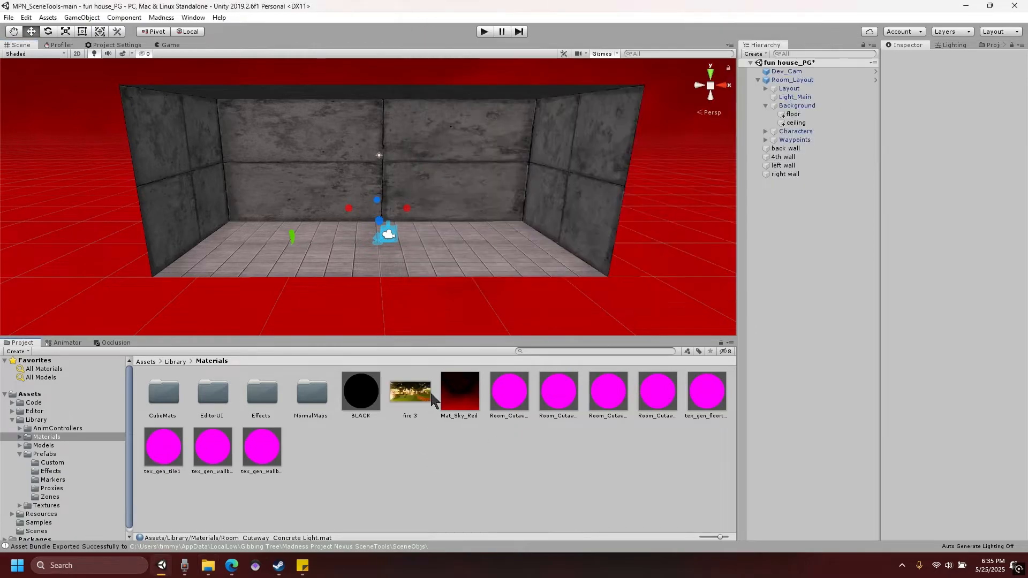
drag(238, 204, 194, 179)
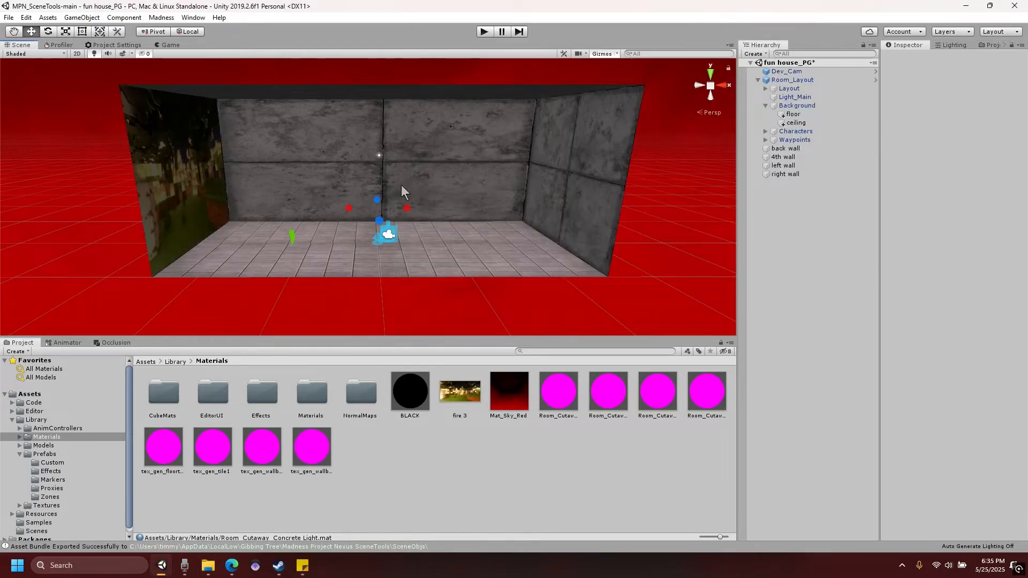
Step: Set the shader of the left wall's fire 3 material to Standard
alt+drag(400, 185, 365, 190)
scroll(386, 189, up, 8)
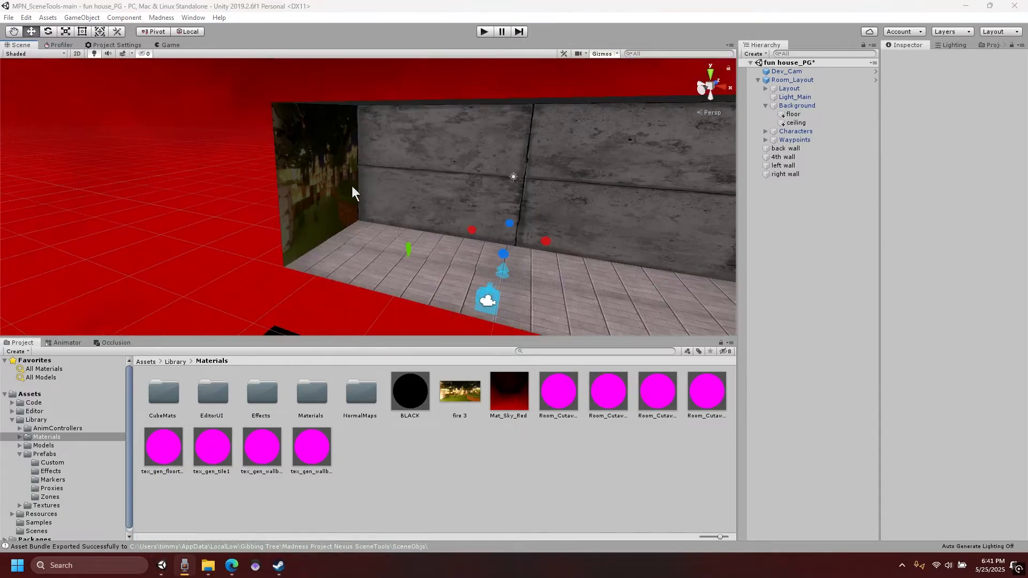
scroll(351, 190, up, 3)
right_drag(340, 181, 314, 203)
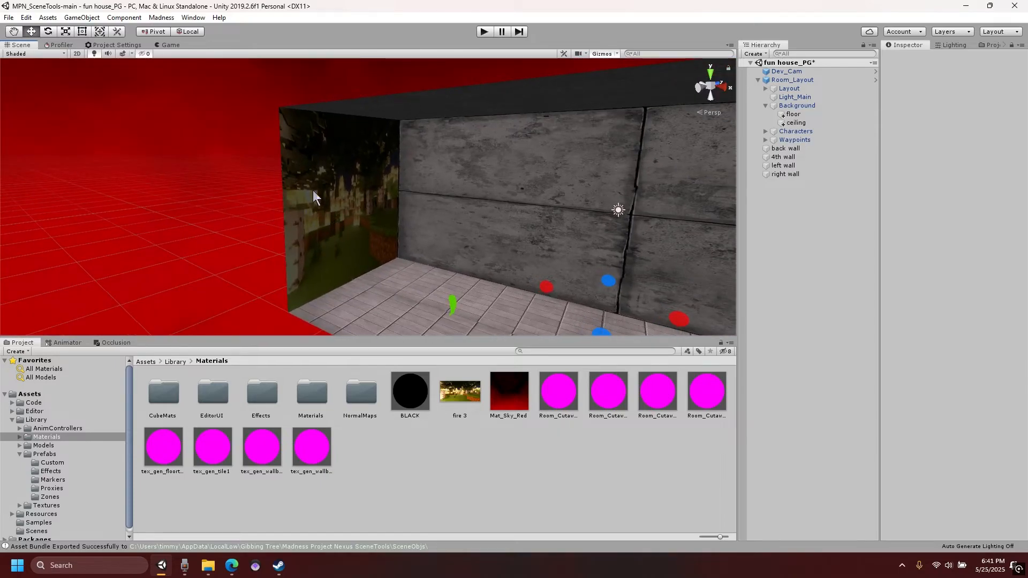
click(315, 197)
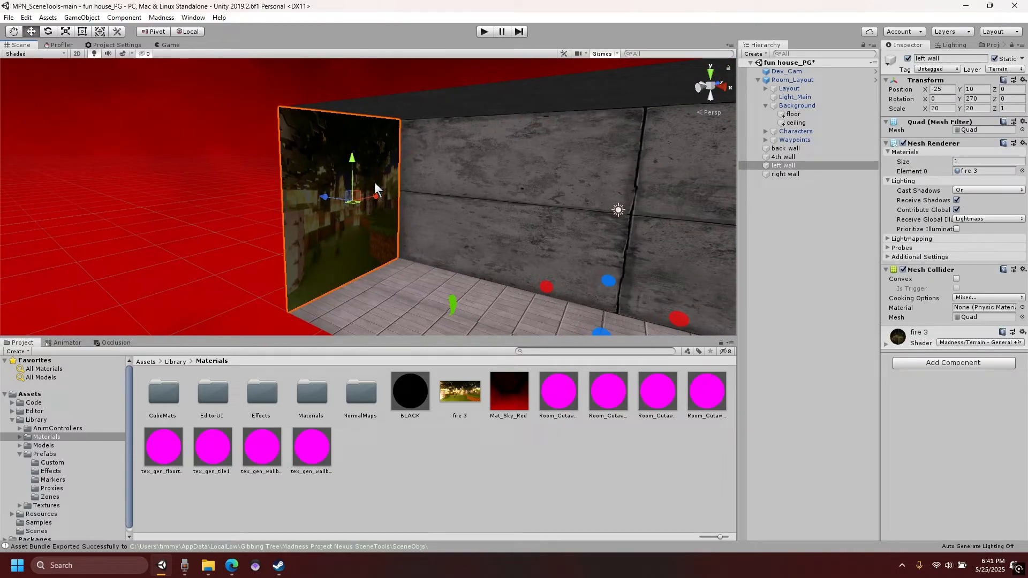
right_drag(377, 188, 379, 236)
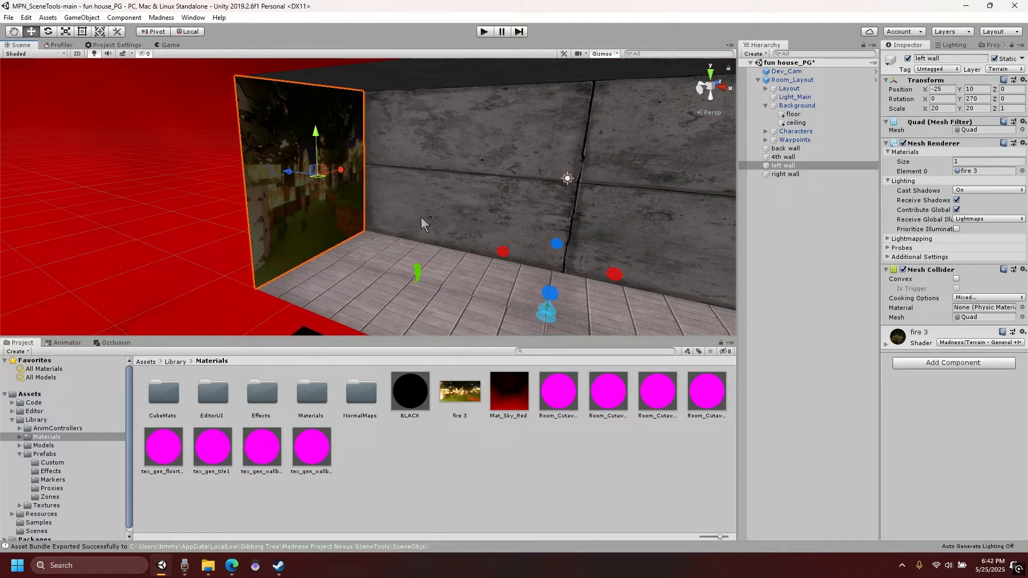
click(975, 344)
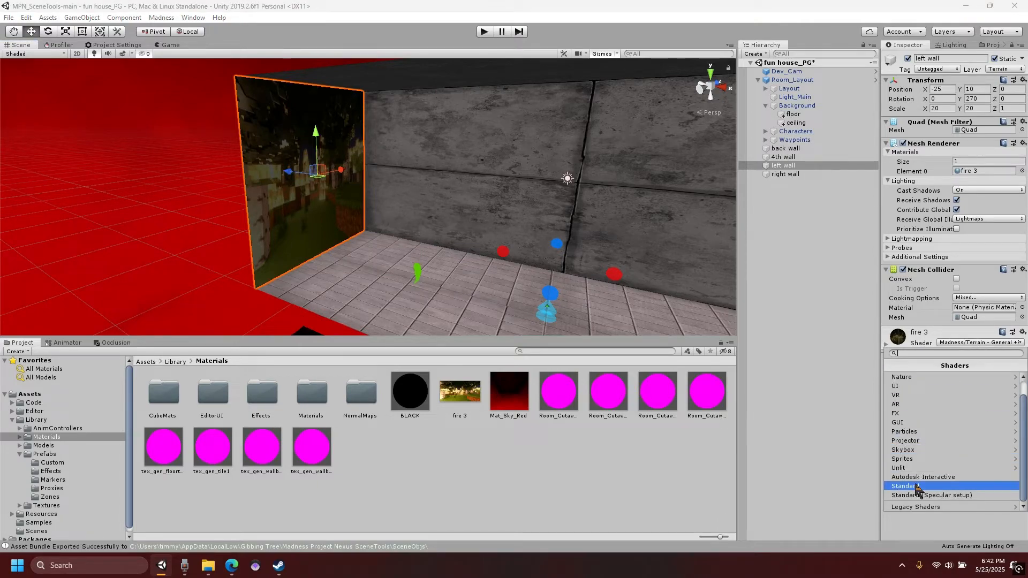
click(916, 485)
click(133, 259)
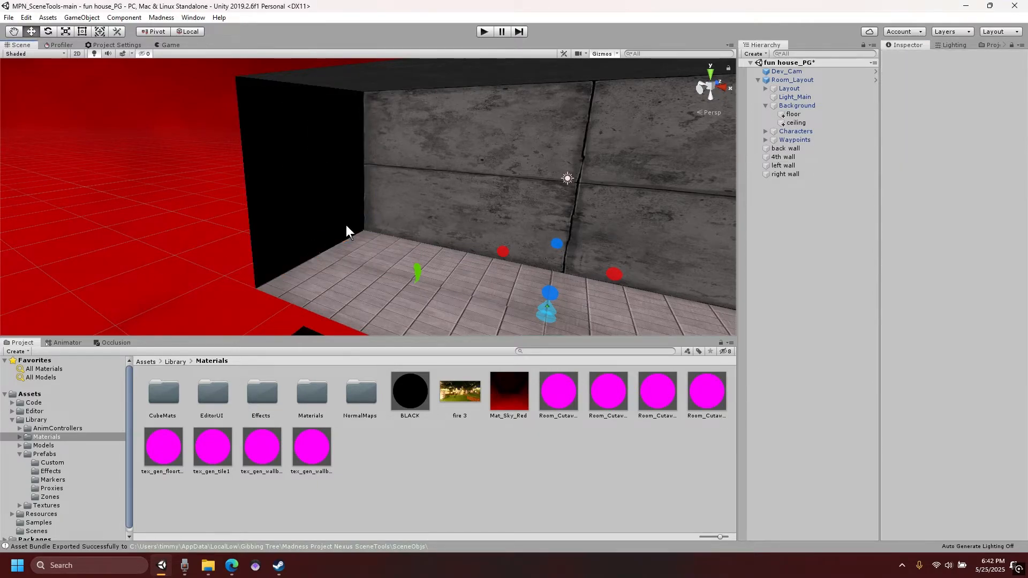
Step: Set the shader of the left wall's fire 3 material to Madness/Terrain - General
click(315, 199)
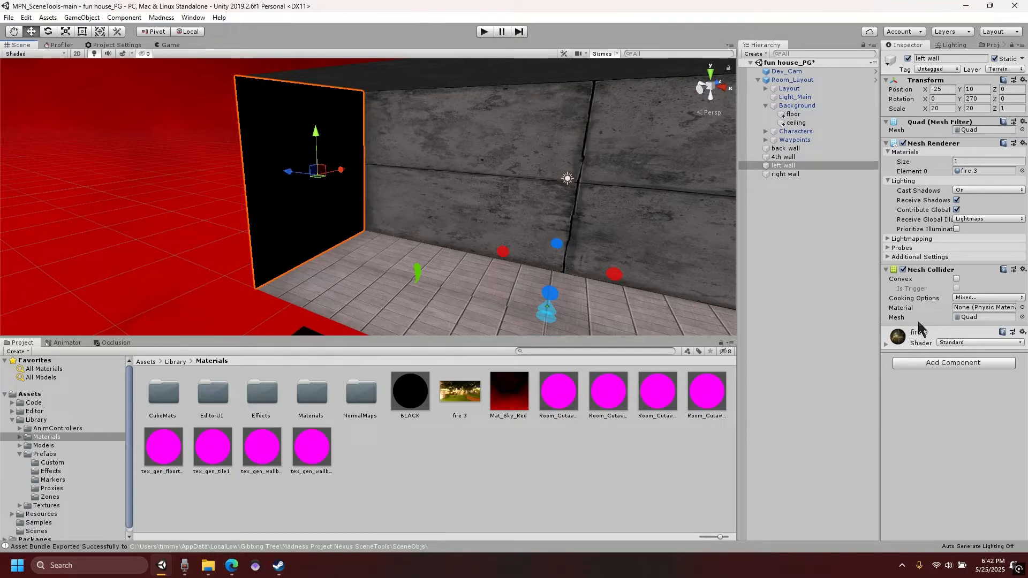
click(961, 347)
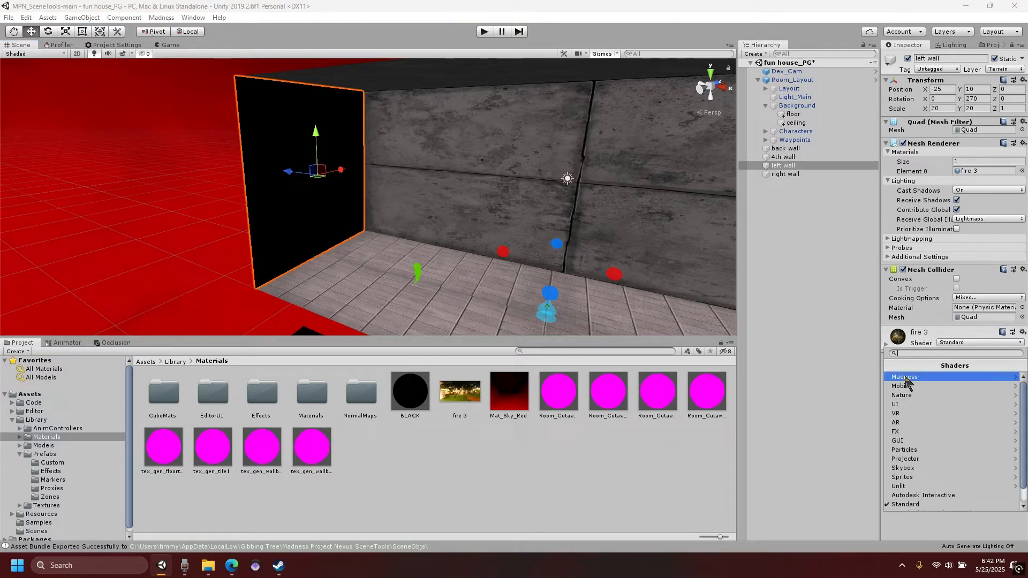
click(906, 379)
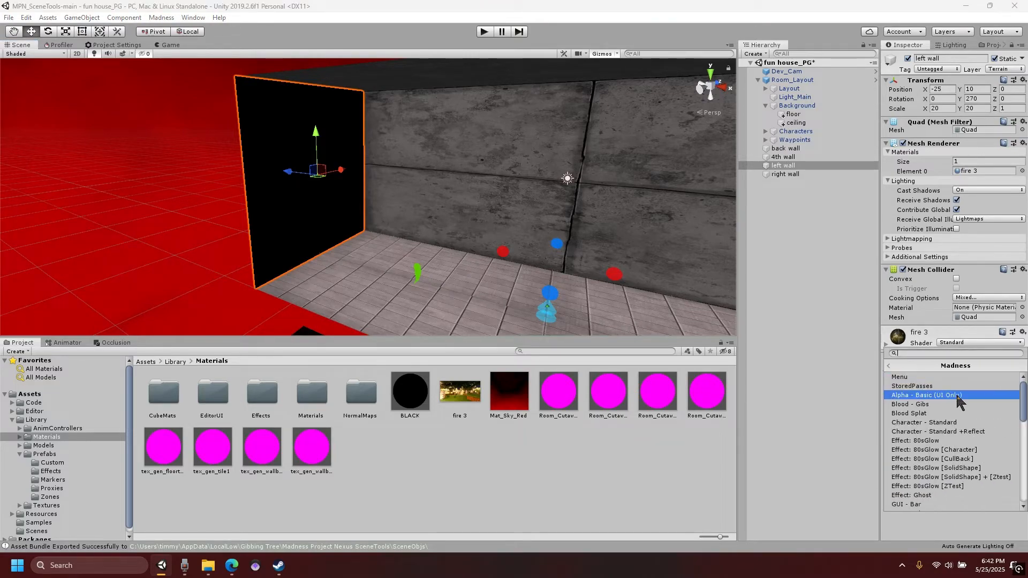
scroll(953, 399, down, 10)
click(944, 426)
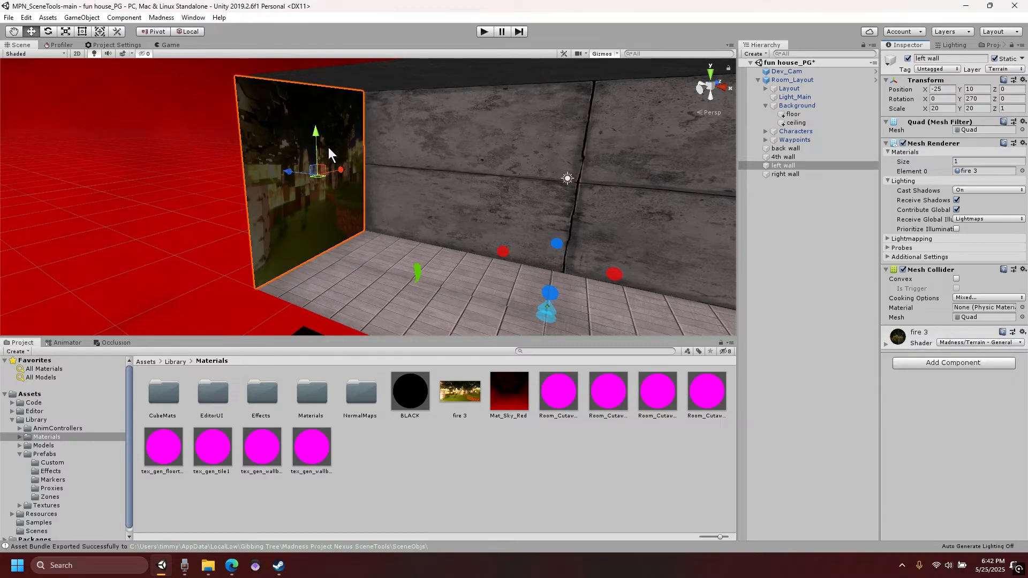
click(210, 241)
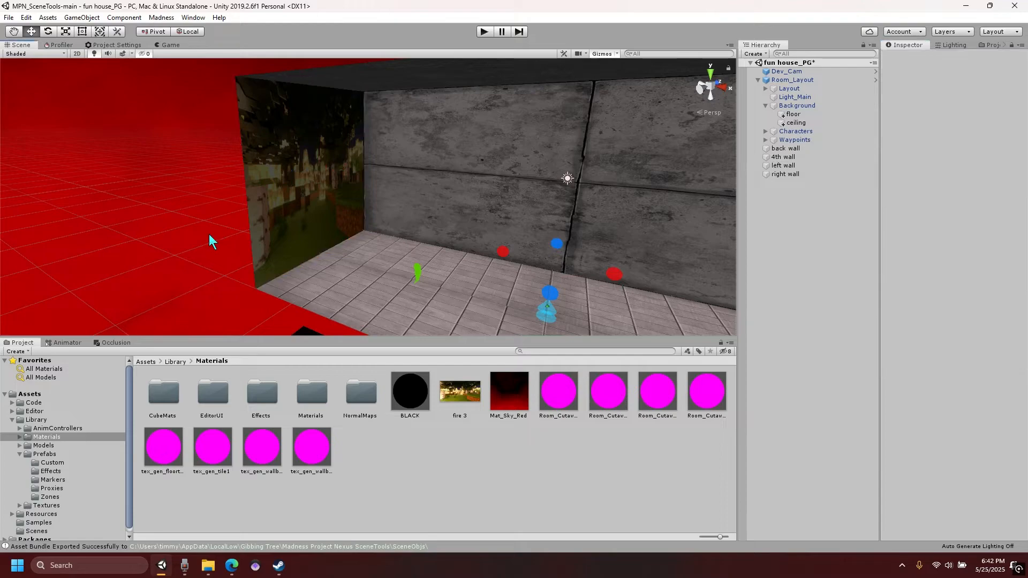
Step: Open the Proxies folder under Assets/Library/Prefabs
right_drag(368, 287, 509, 291)
scroll(507, 290, down, 5)
mouse_move(503, 275)
middle_down()
mouse_move(553, 263)
mouse_move(514, 267)
middle_up()
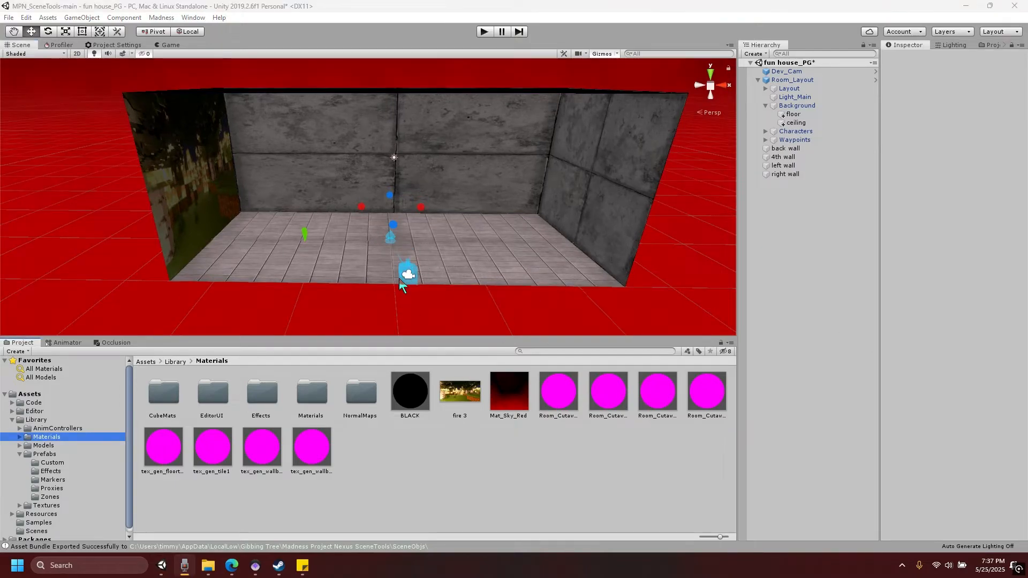
middle_drag(483, 319, 411, 317)
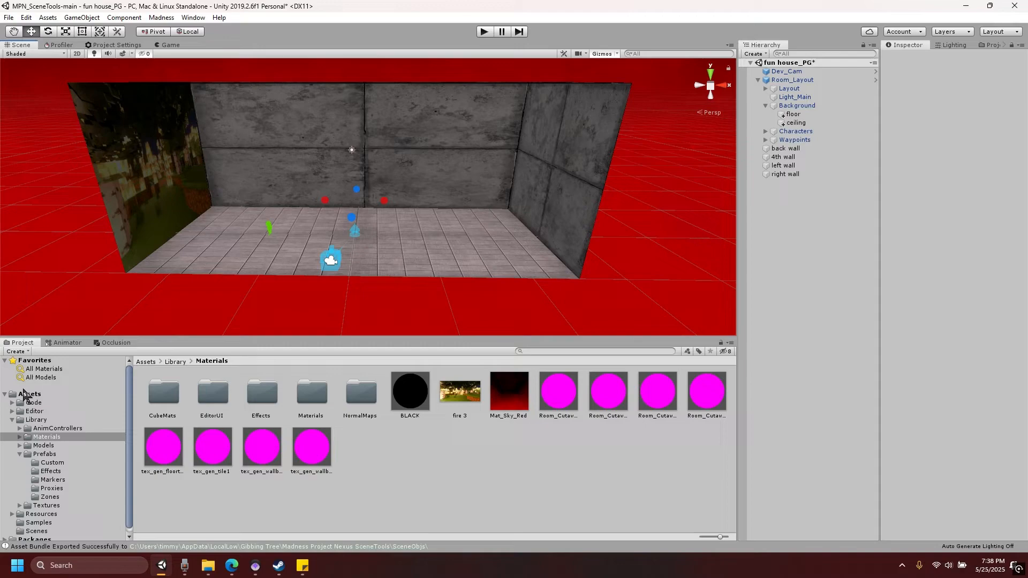
click(23, 389)
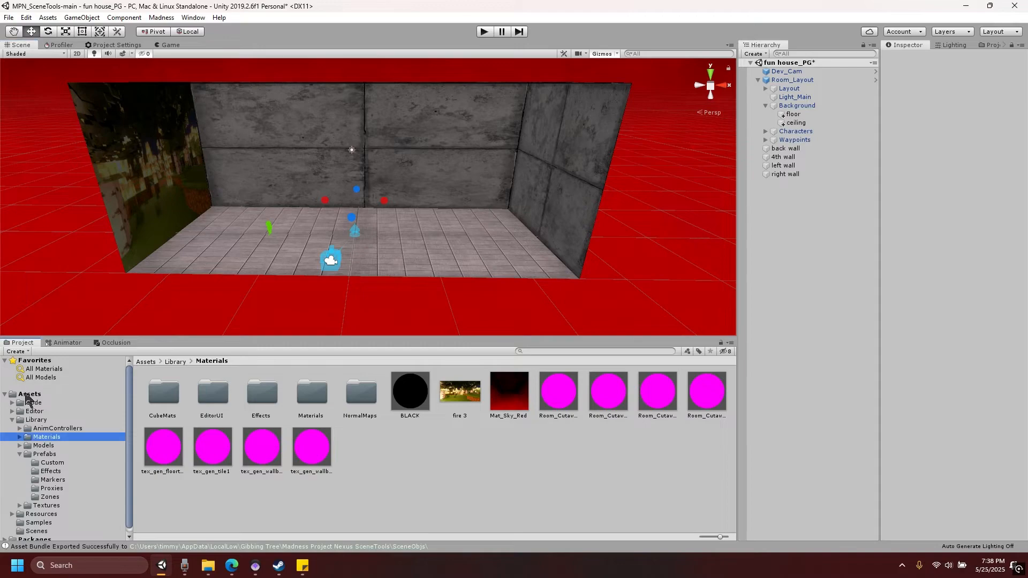
click(29, 394)
double_click(249, 395)
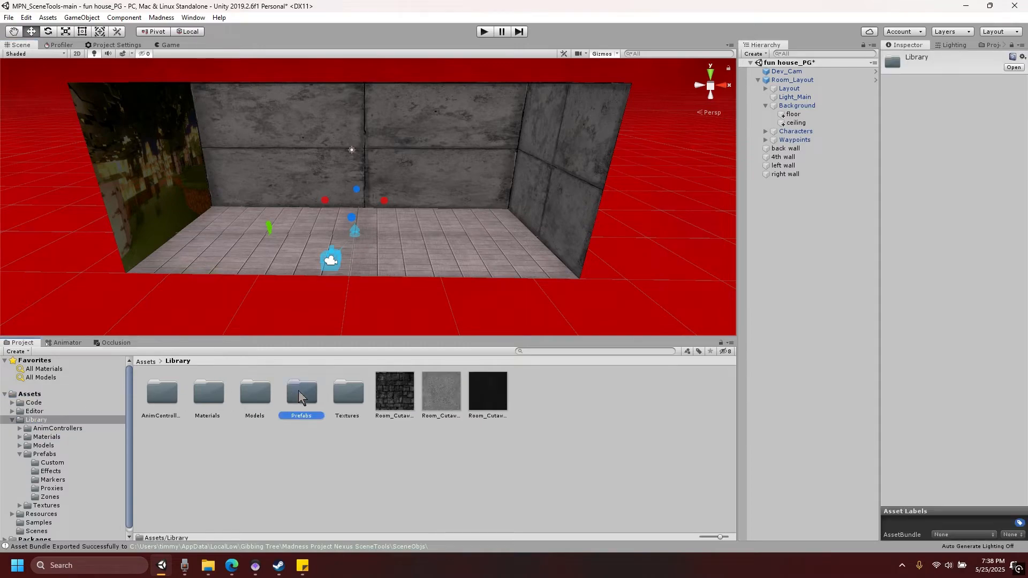
double_click(301, 394)
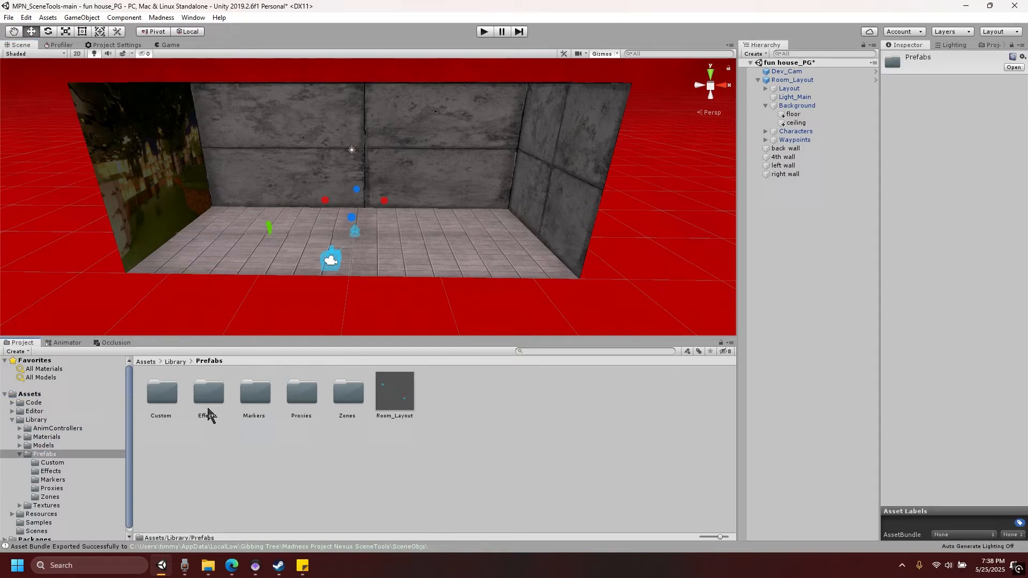
double_click(291, 393)
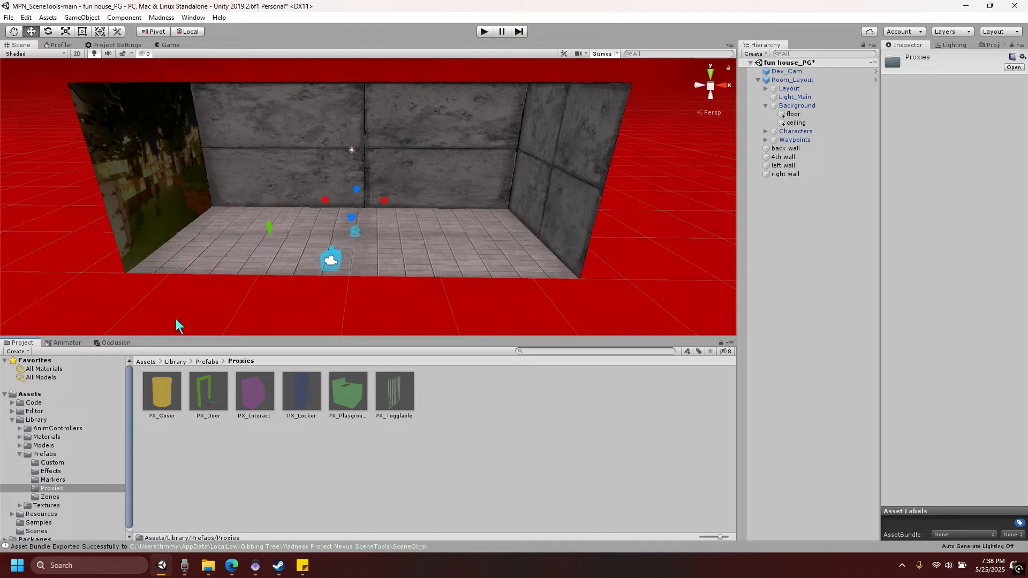
Step: Place a PX_Door prefab on the room floor and set its Y rotation to 90
right_drag(452, 203, 346, 236)
middle_drag(393, 223, 300, 246)
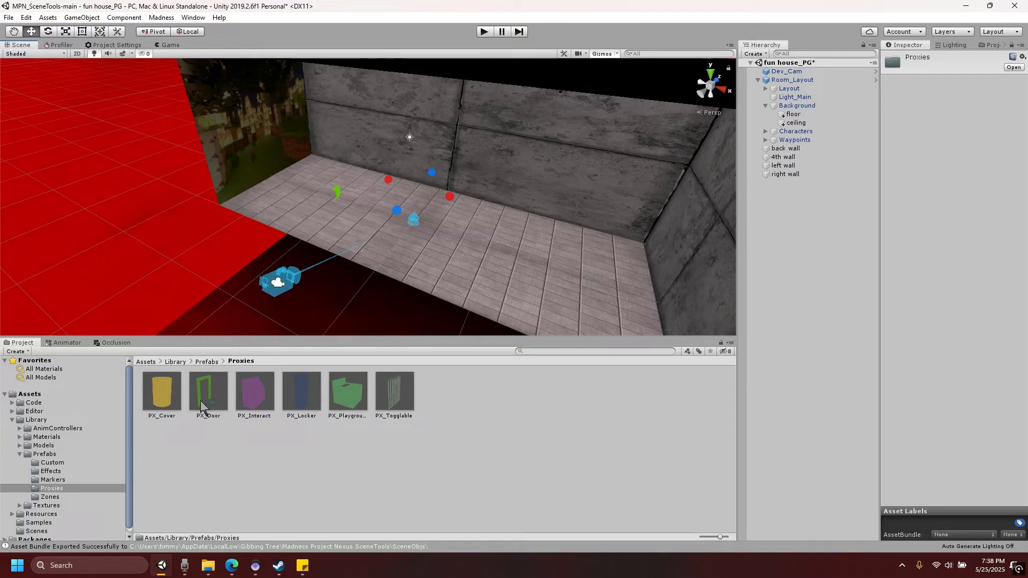
drag(200, 401, 367, 211)
key(w)
right_drag(367, 210, 508, 154)
key(a)
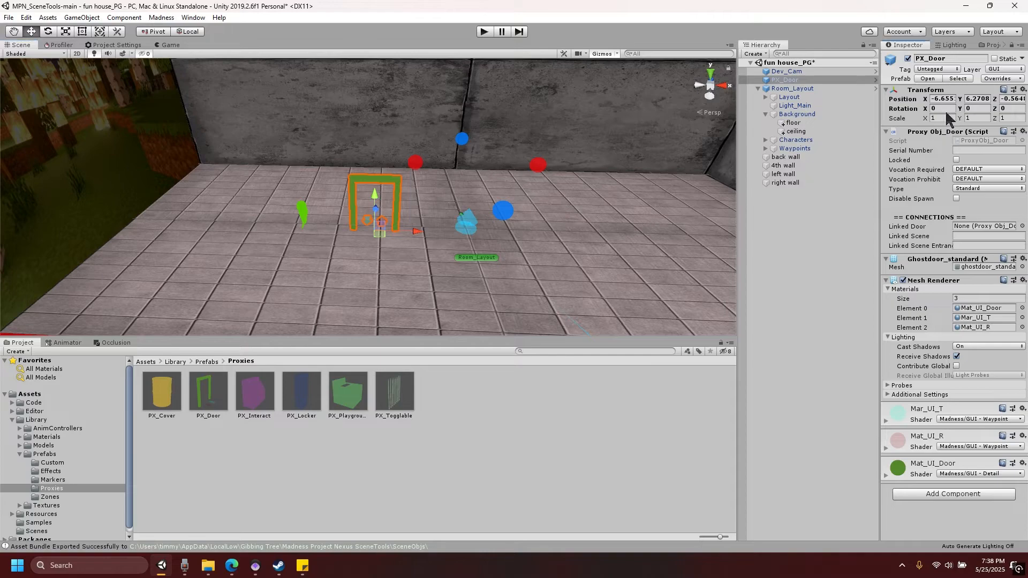
click(983, 108)
text(90)
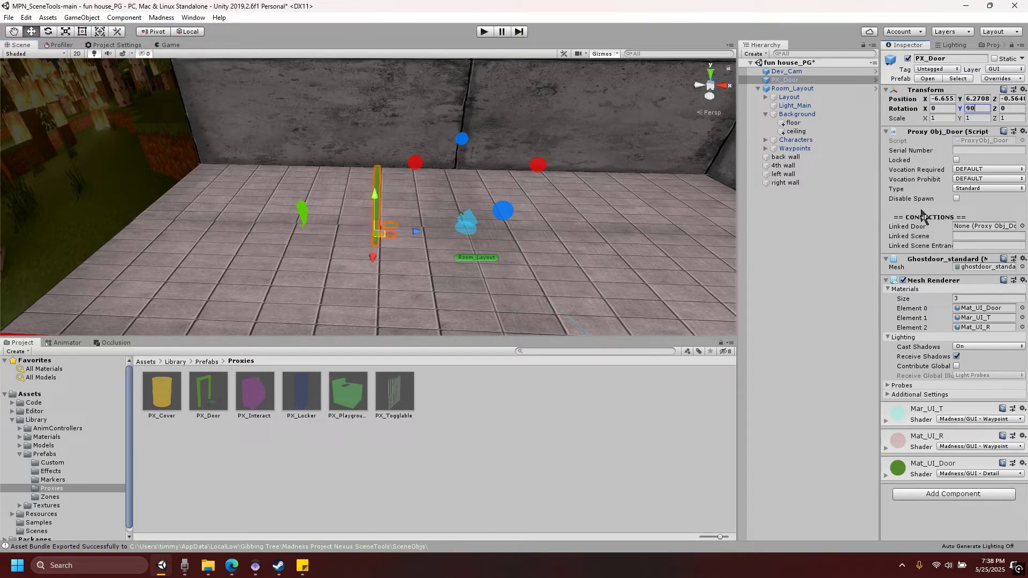
Step: Duplicate the door twice, spacing the doors from the left wall across the room, with the copies at about X -9.72 and 6.27
drag(419, 239, 579, 247)
key(ctrl+d)
key(ctrl+d)
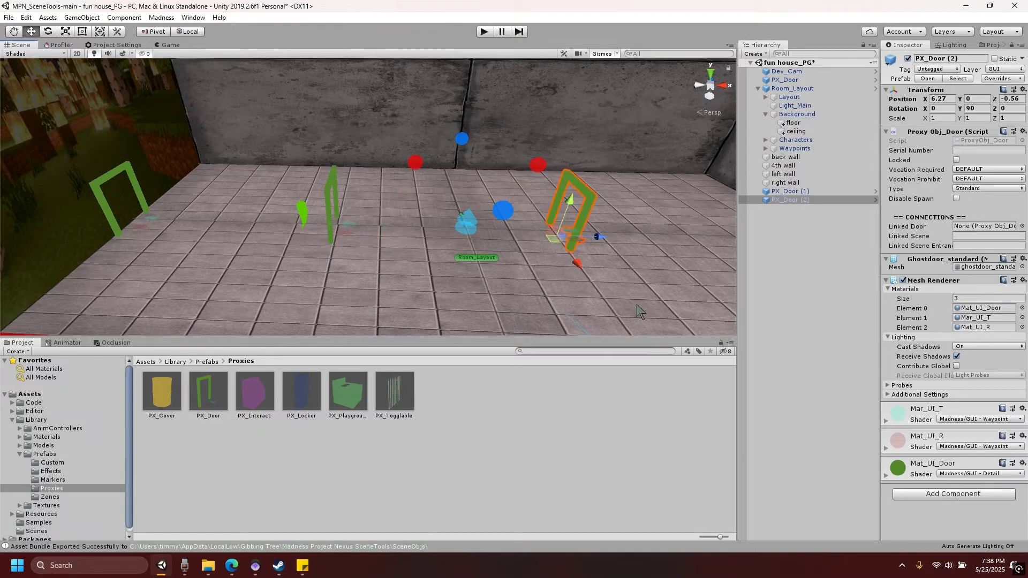
Step: Duplicate the door again, set the copy's Y rotation to 270 and move it to the right wall at about X 25.04
key(ctrl+d)
middle_drag(646, 295, 506, 273)
drag(337, 234, 582, 255)
click(975, 110)
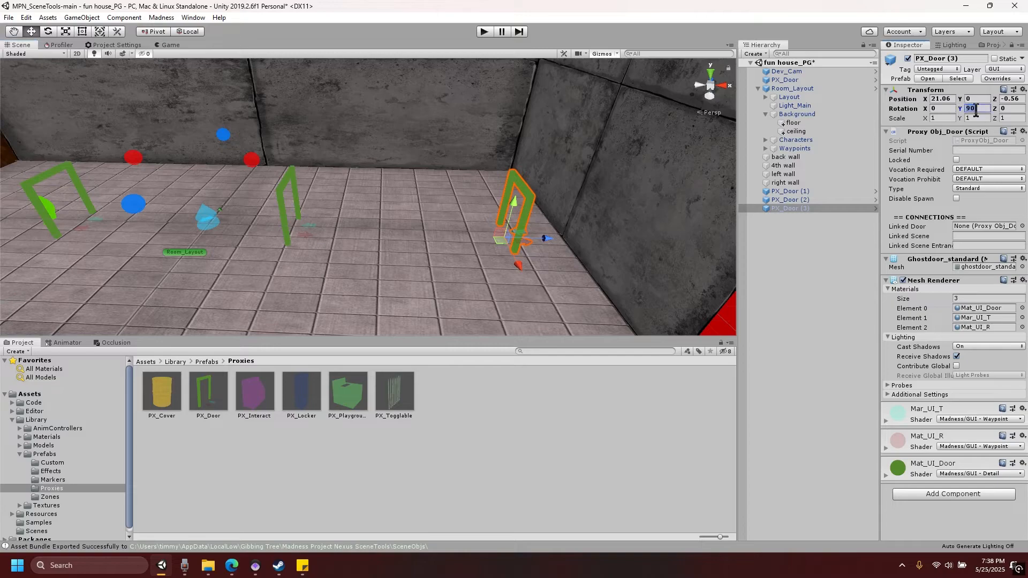
text(270)
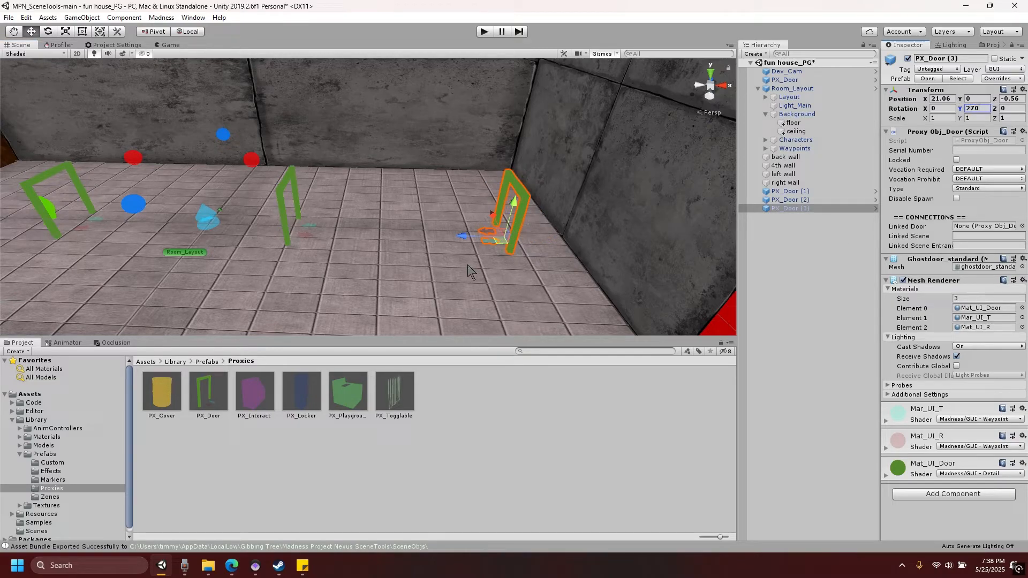
drag(463, 236, 524, 237)
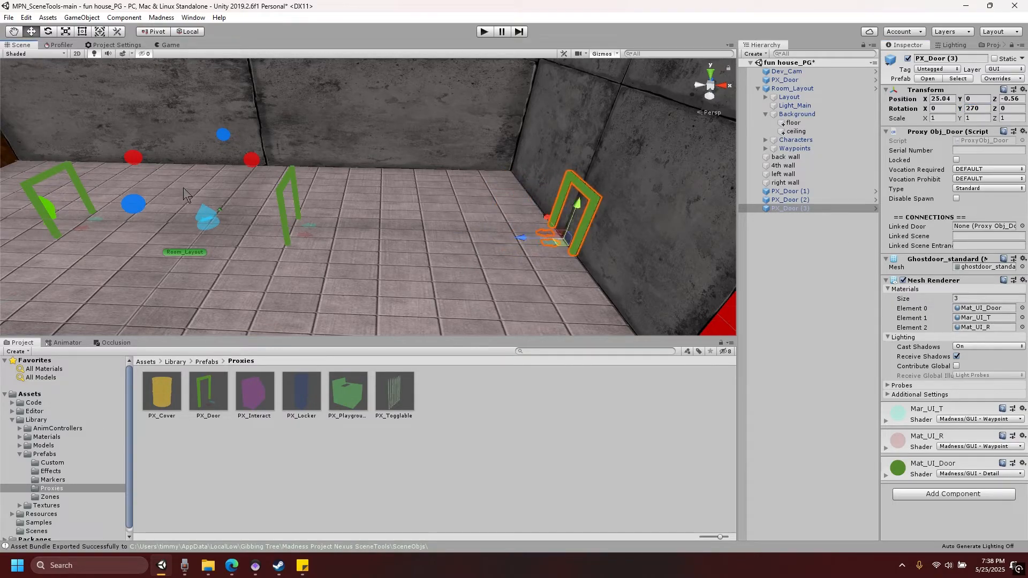
Step: Change the type of PX_Door (2) to Floor Grate
click(282, 198)
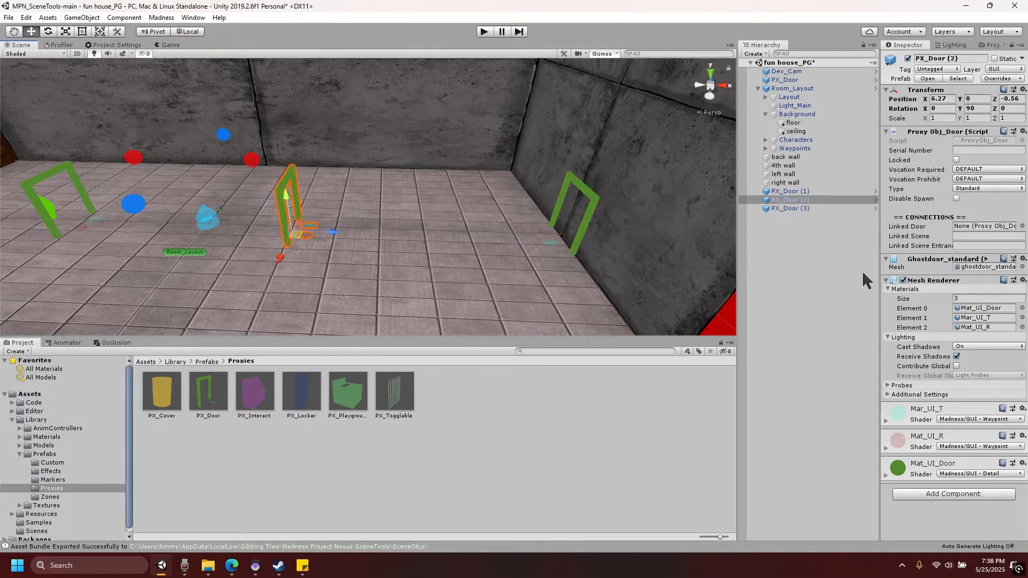
click(997, 187)
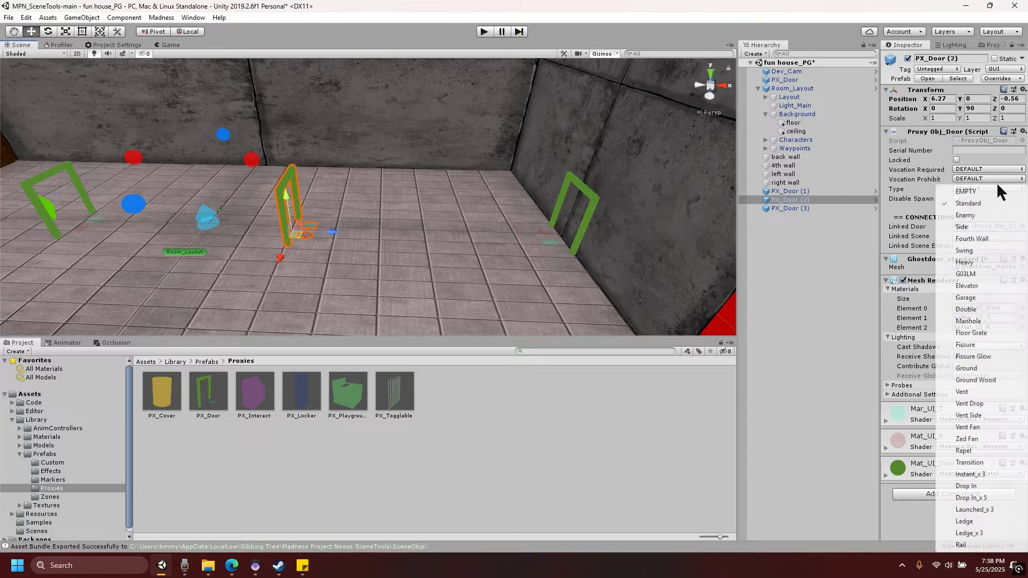
click(988, 184)
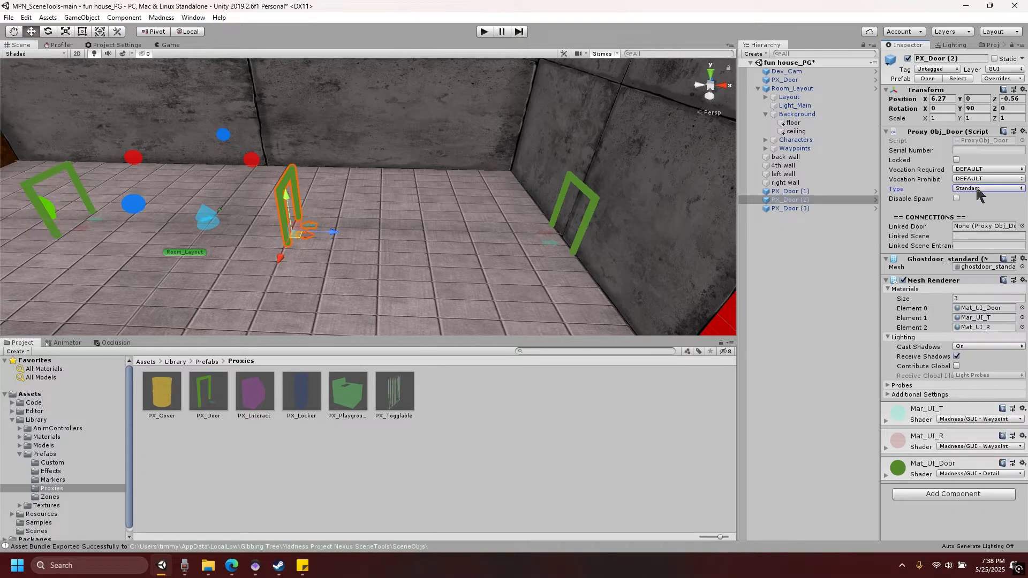
click(976, 188)
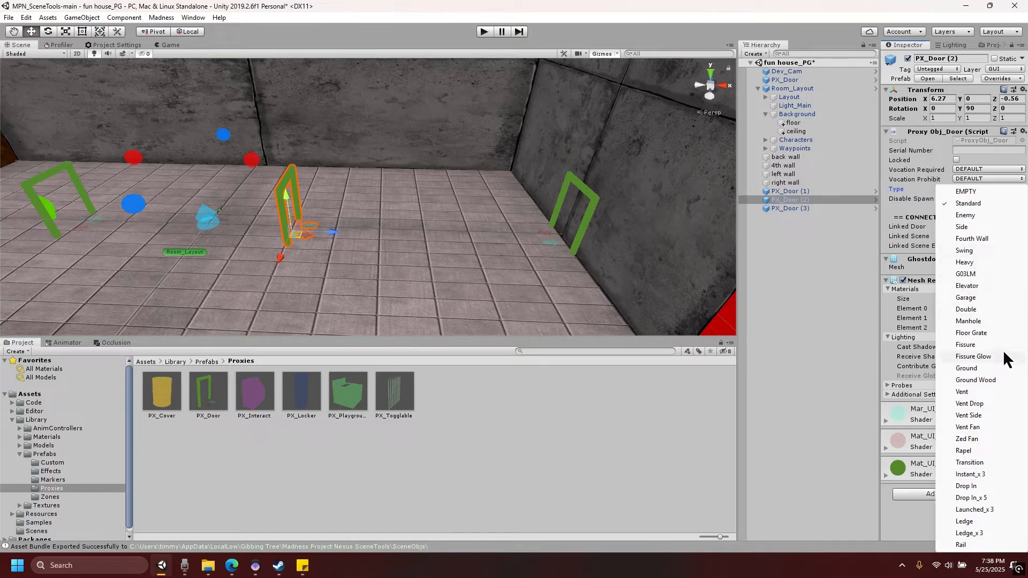
click(970, 333)
Step: Change the type of PX_Door (1) to Floor Grate
middle_drag(550, 265, 613, 257)
click(225, 143)
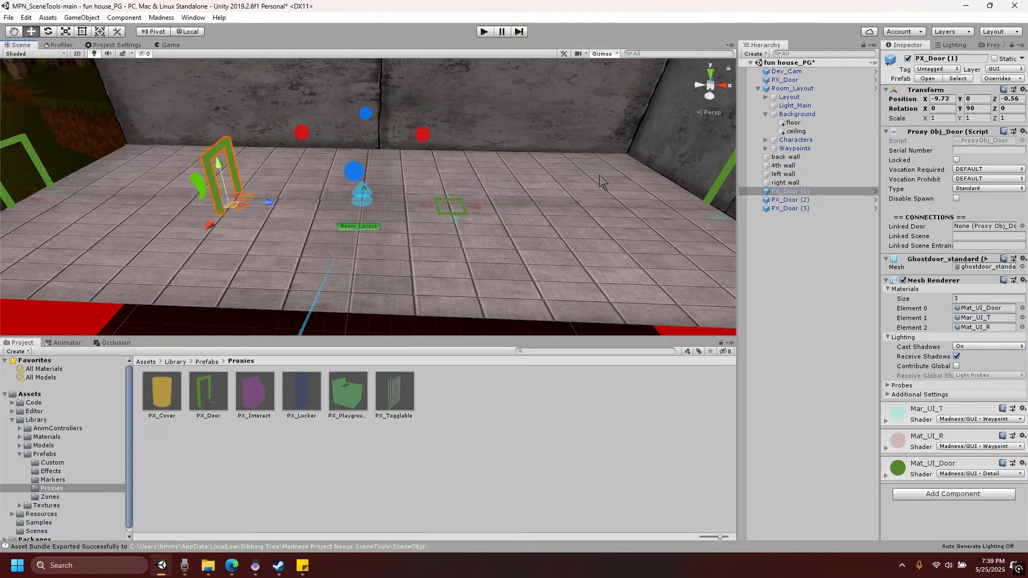
click(979, 188)
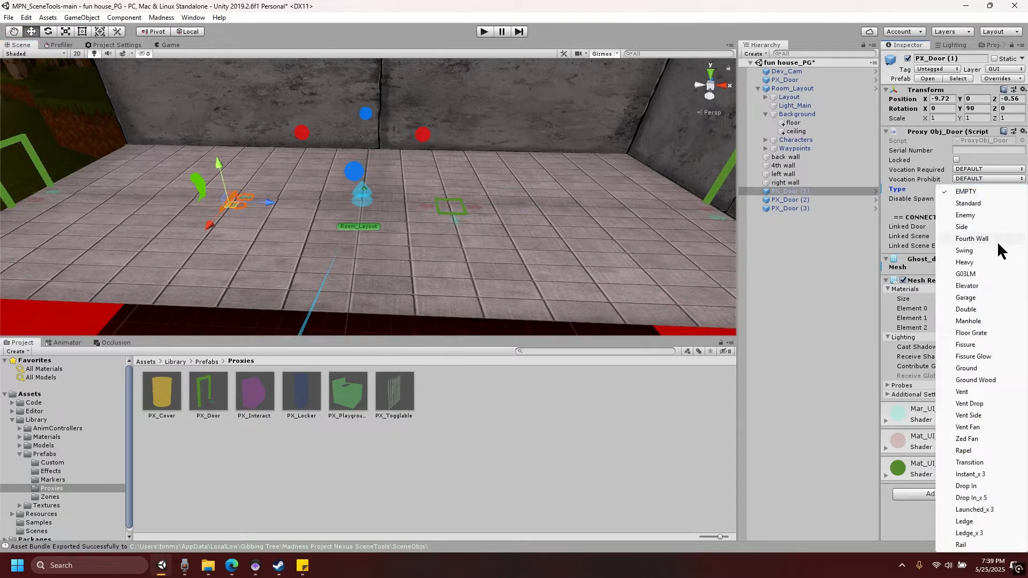
click(983, 331)
Step: Duplicate both floor grate doors together and move the copies toward the back wall to about Z 5.37
shift+click(460, 215)
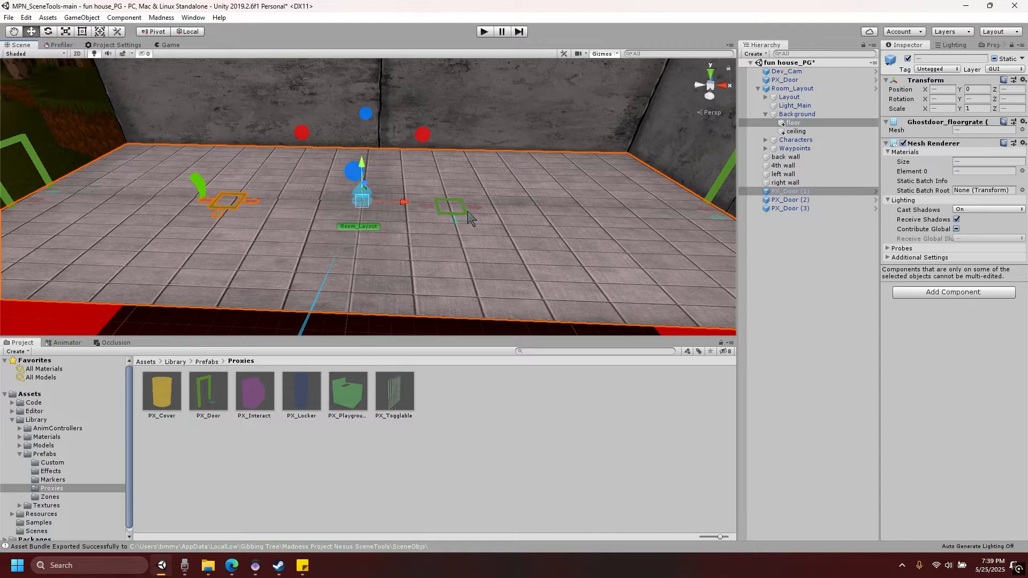
shift+click(464, 212)
shift+click(465, 213)
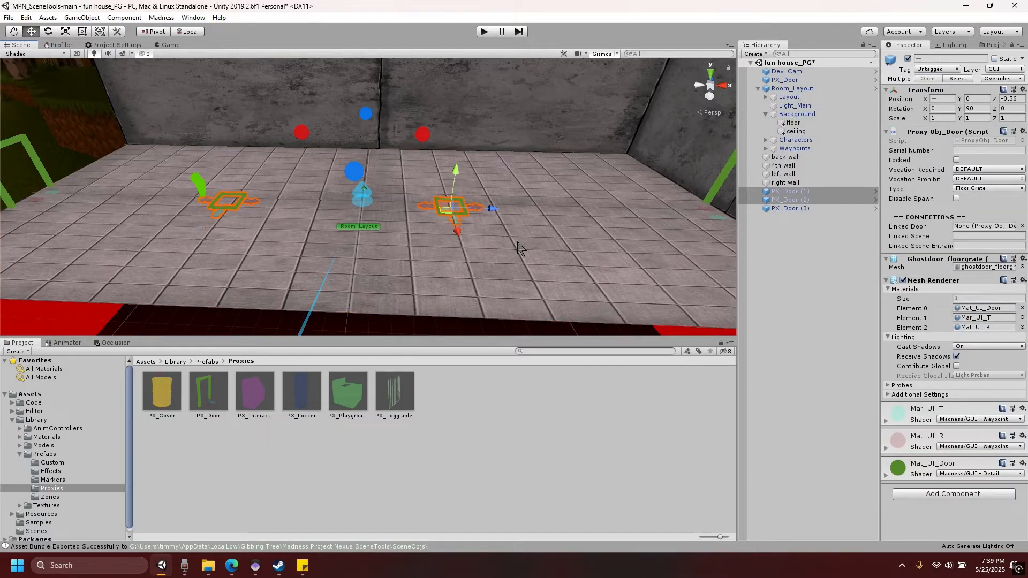
key(ctrl+d)
drag(463, 234, 450, 187)
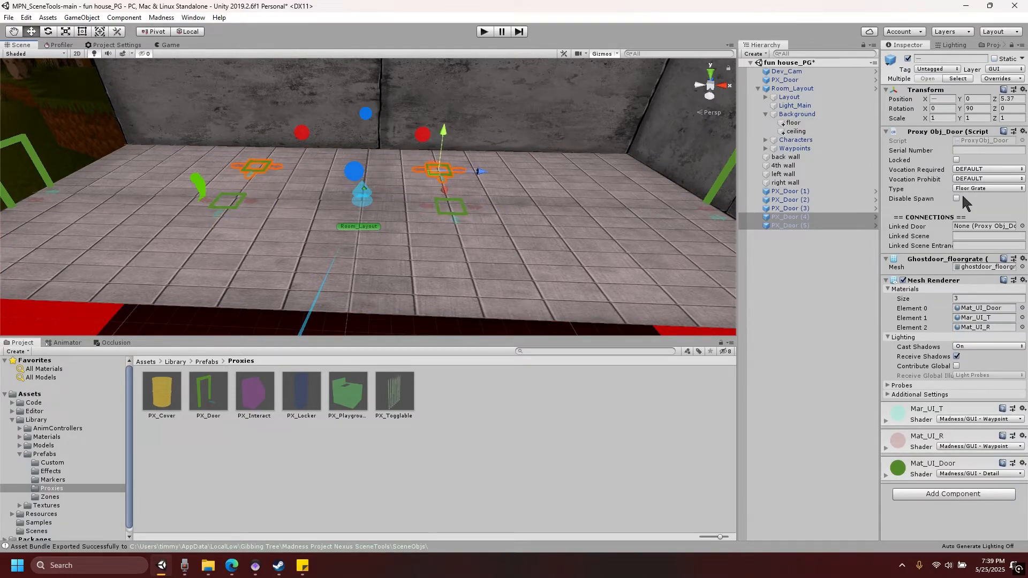
Step: Change the type of both selected door copies, PX_Door (4) and PX_Door (5), to Drop In
click(988, 188)
click(969, 486)
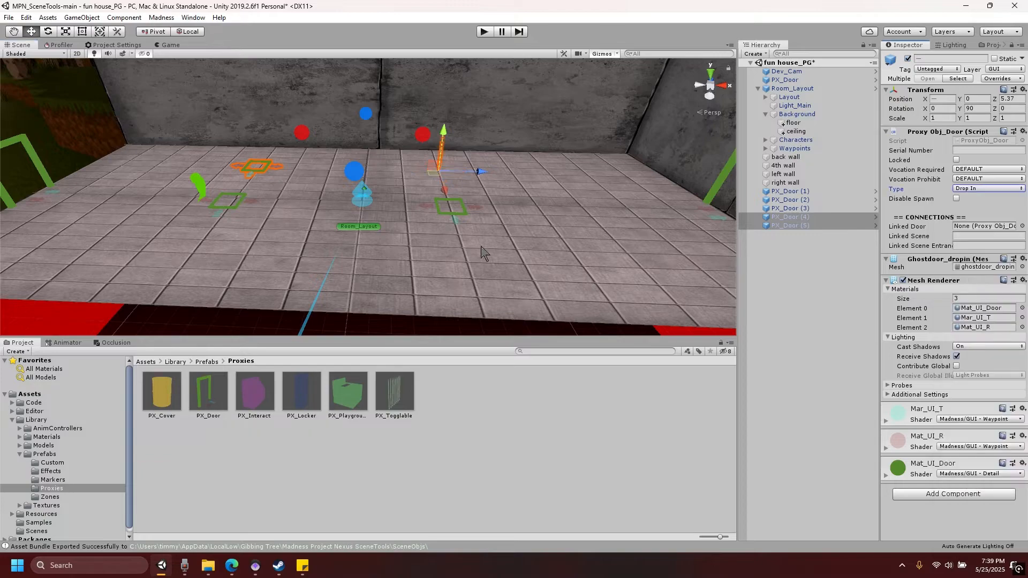
Step: Duplicate PX_Door (4), move the copy to the back wall's centre at about X 0.55, Z 8.95, and change its type to the large wide doorway
click(265, 166)
click(265, 165)
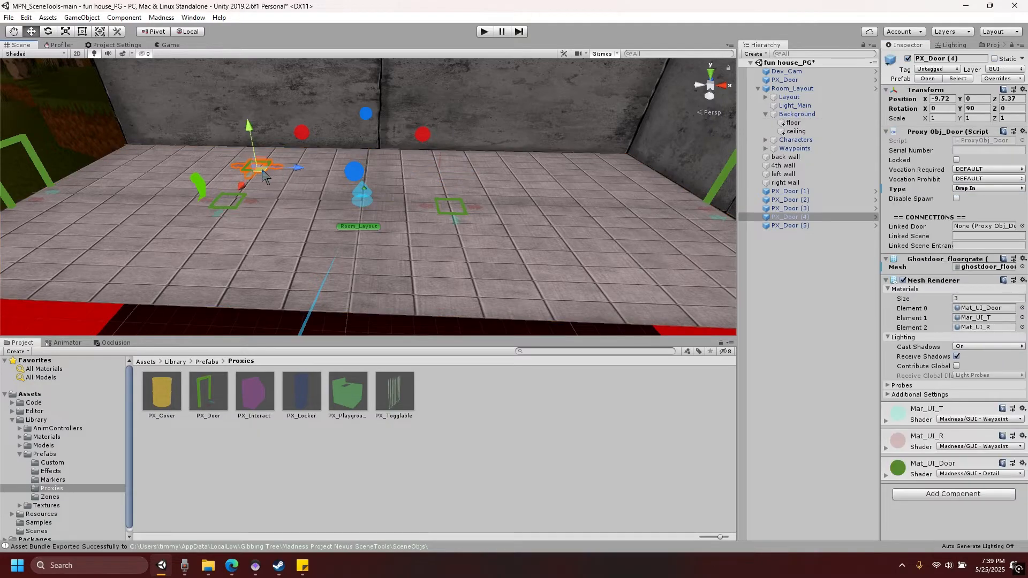
key(ctrl+d)
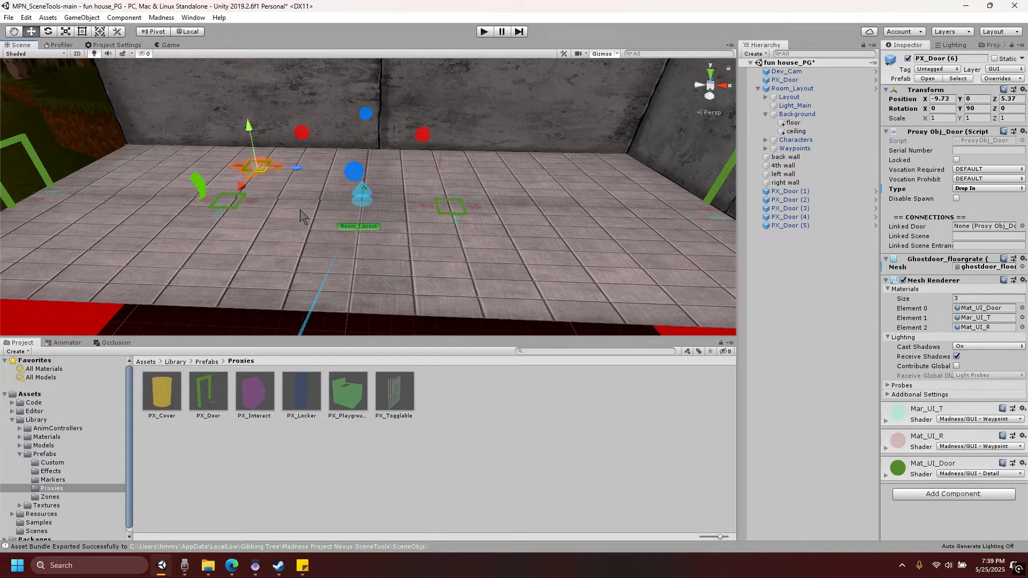
drag(298, 168, 417, 177)
drag(373, 202, 371, 167)
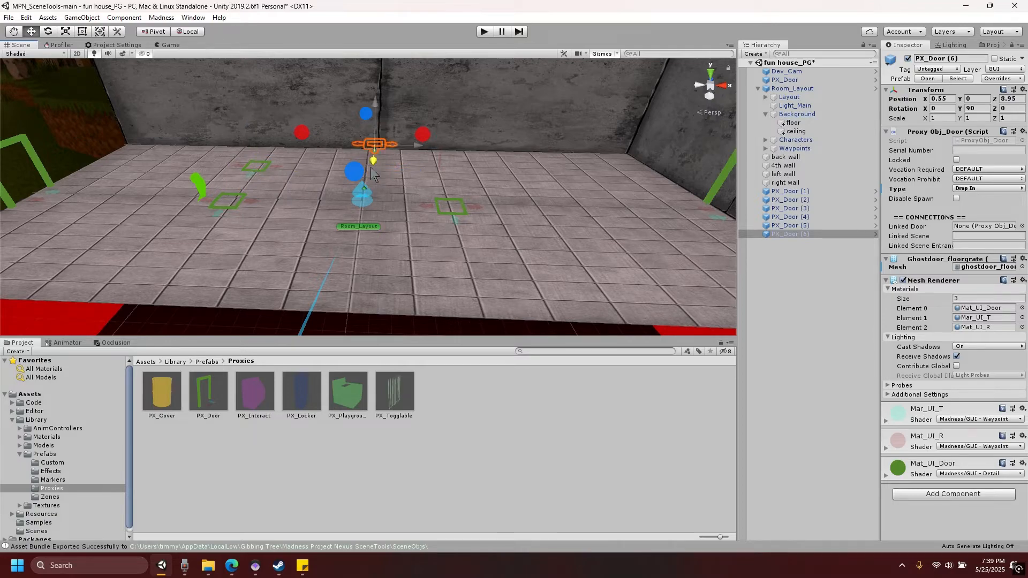
click(987, 189)
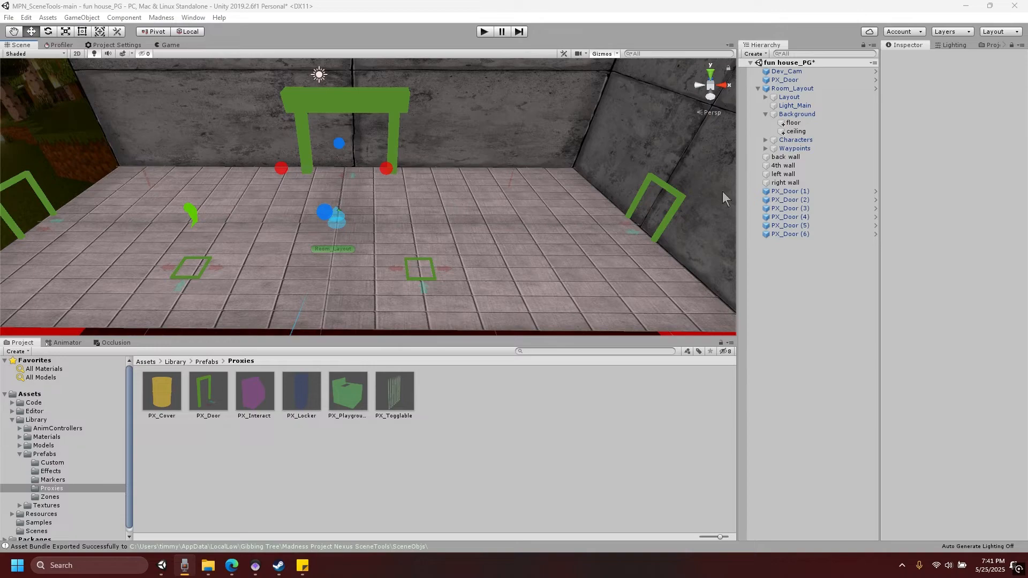
Step: Place a PX_Locker proxy on the floor near the back wall at about X 14.1 and move it forward to about Z 6.69
click(295, 397)
drag(295, 397, 451, 229)
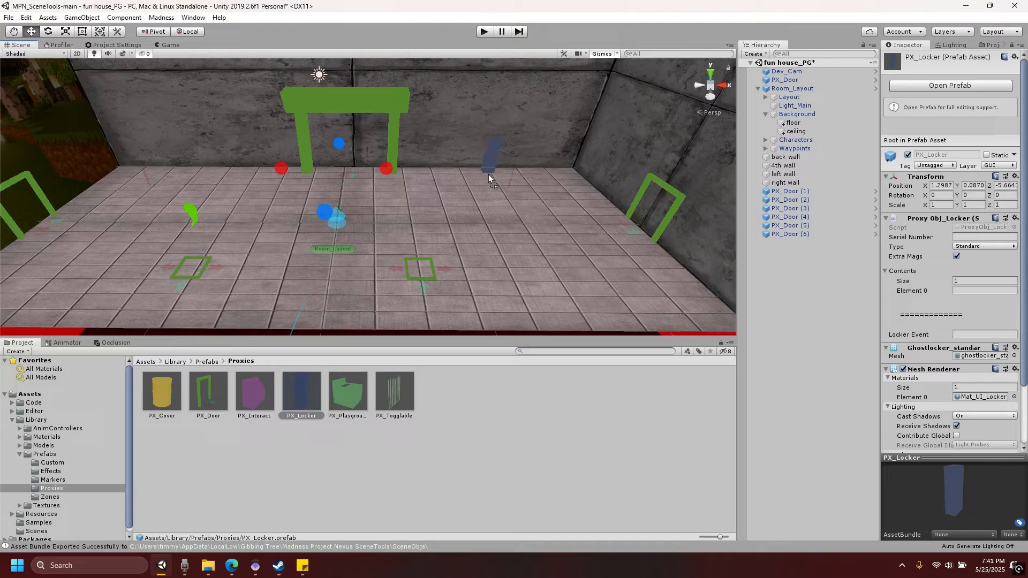
drag(479, 176, 477, 174)
key(f)
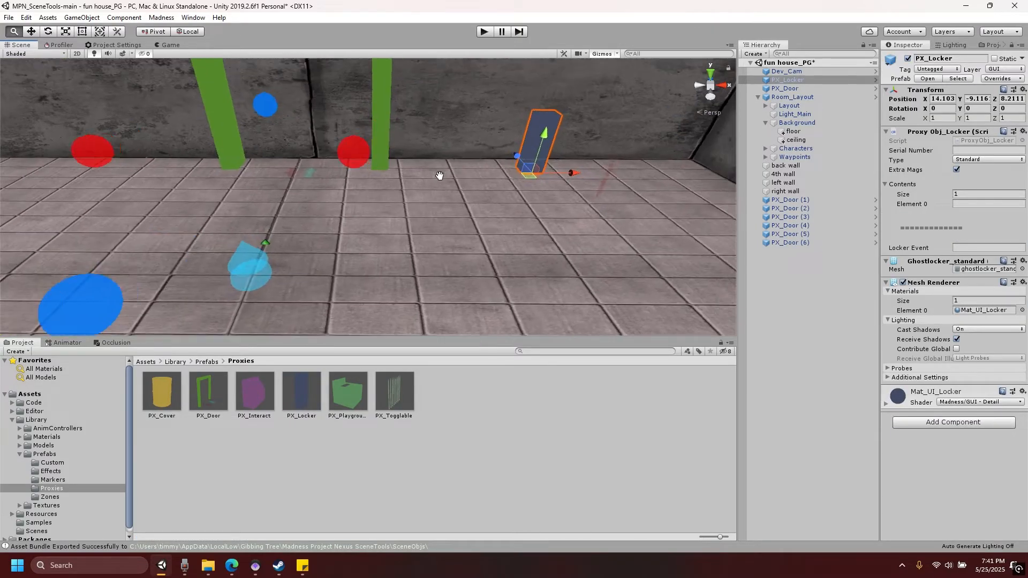
scroll(393, 199, down, 8)
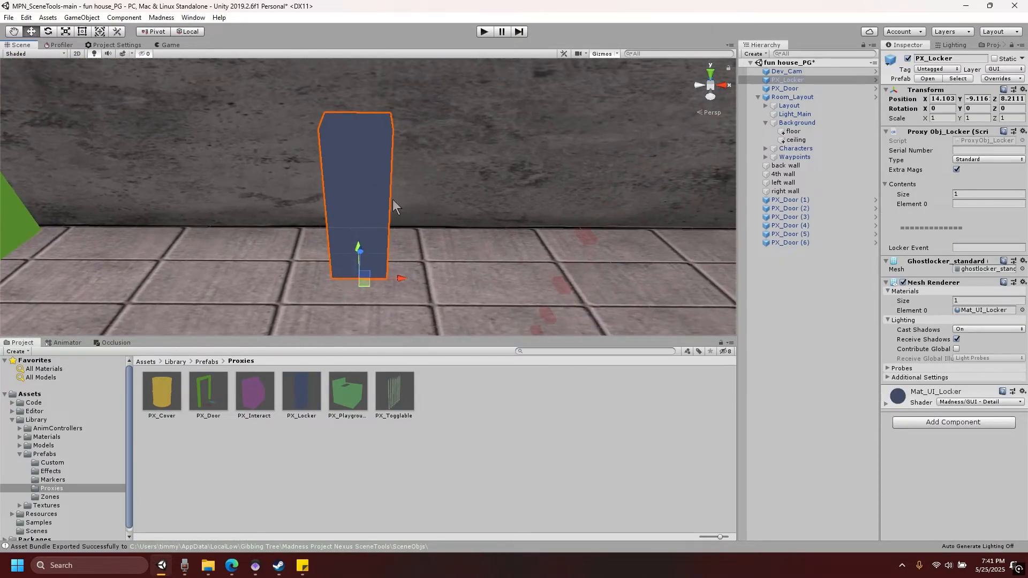
middle_drag(412, 208, 368, 187)
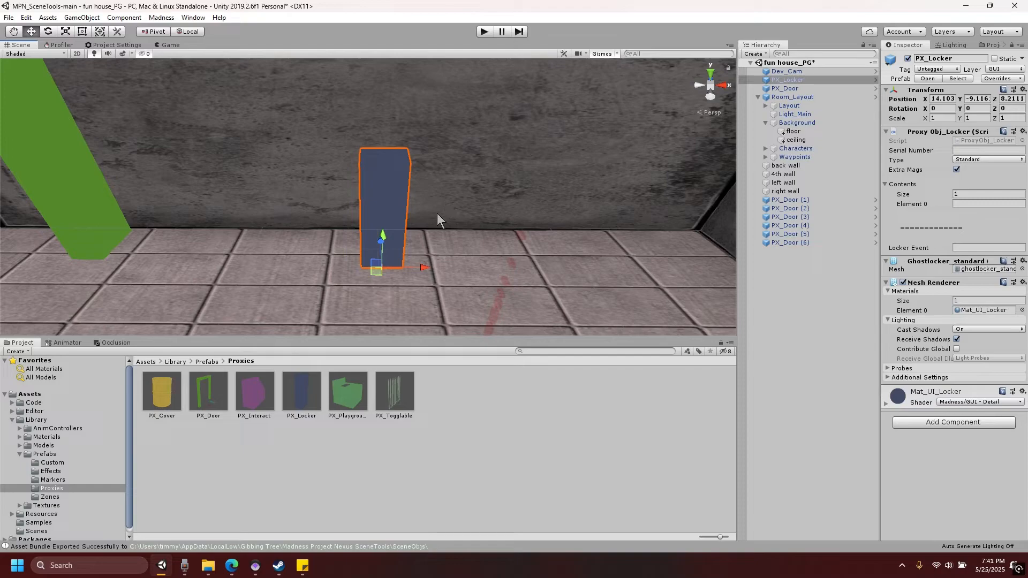
right_drag(417, 205, 467, 197)
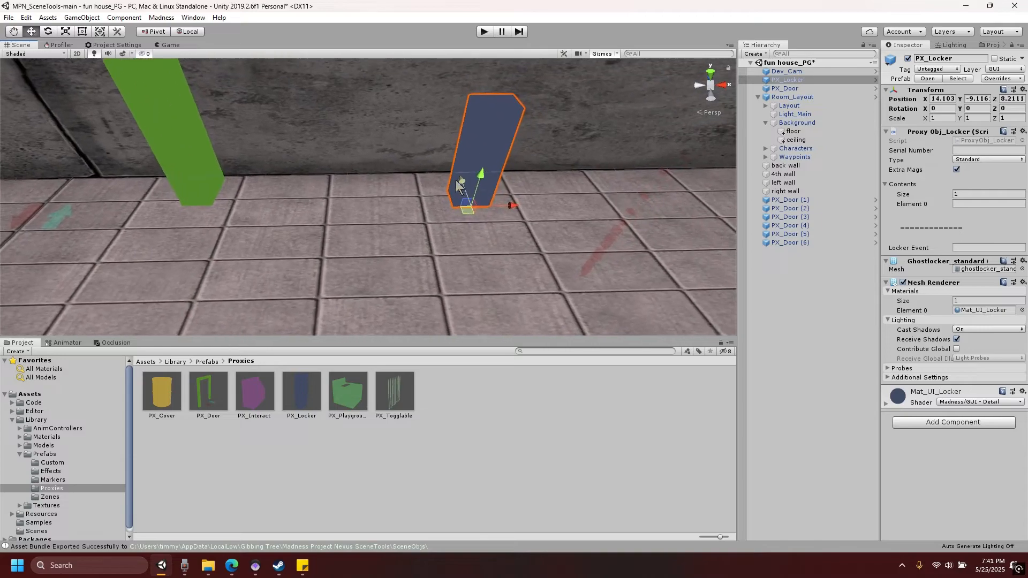
drag(465, 190, 386, 201)
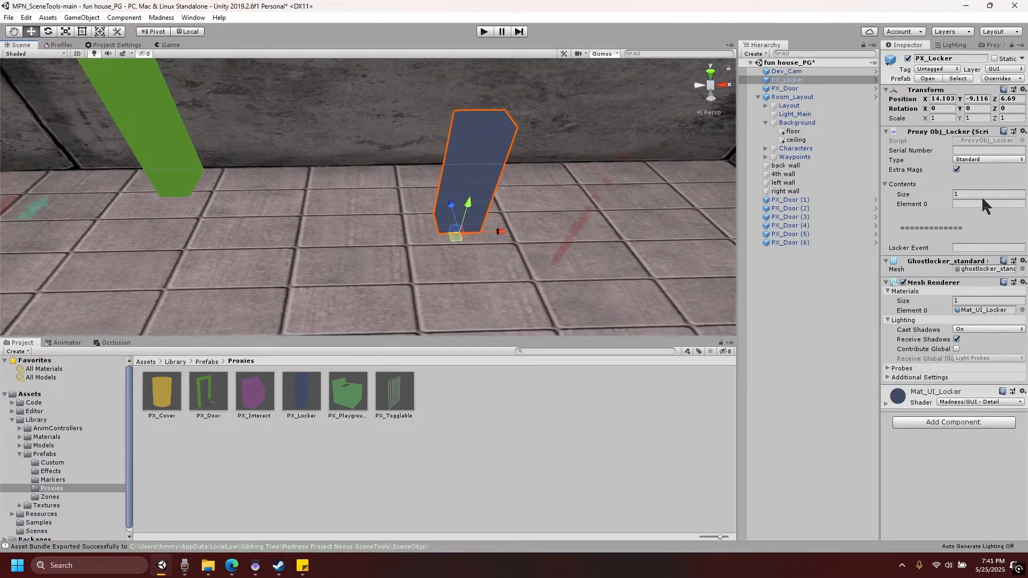
Step: Set the locker's contents Element 0 to M_Katana and move the locker back toward the wall to about Z 9.06
click(958, 203)
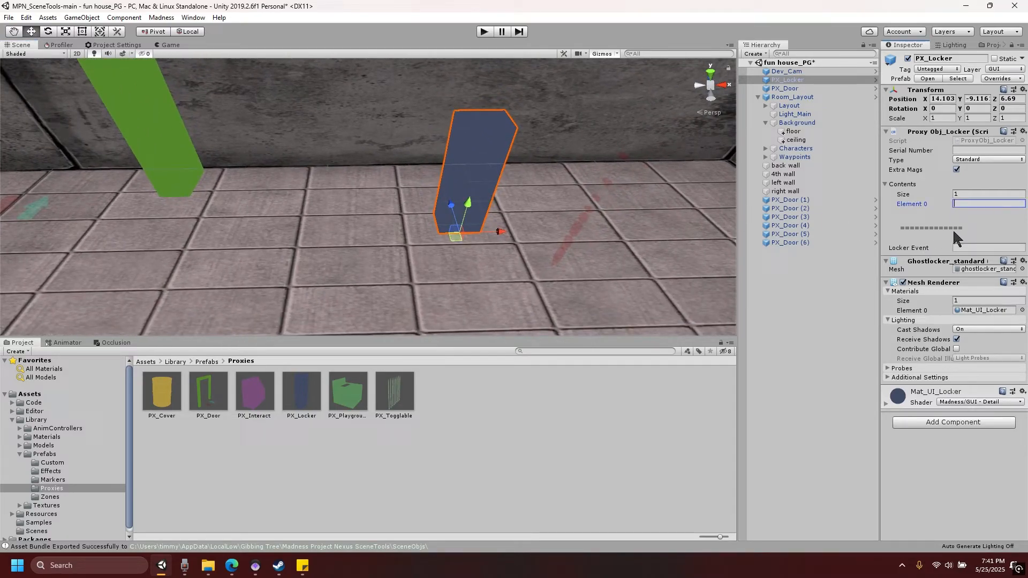
text(M_Katana)
scroll(558, 211, down, 10)
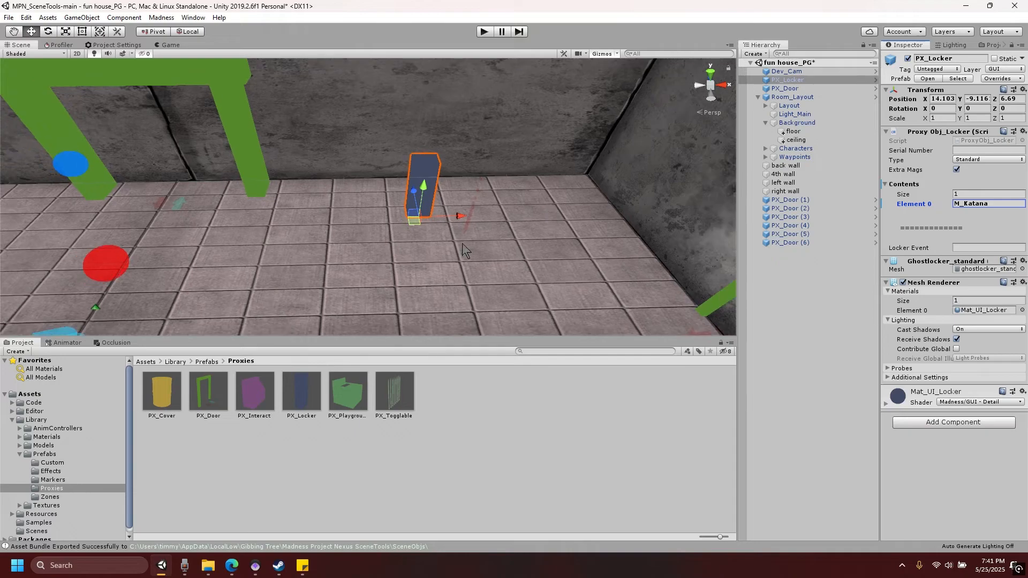
alt+drag(473, 255, 527, 248)
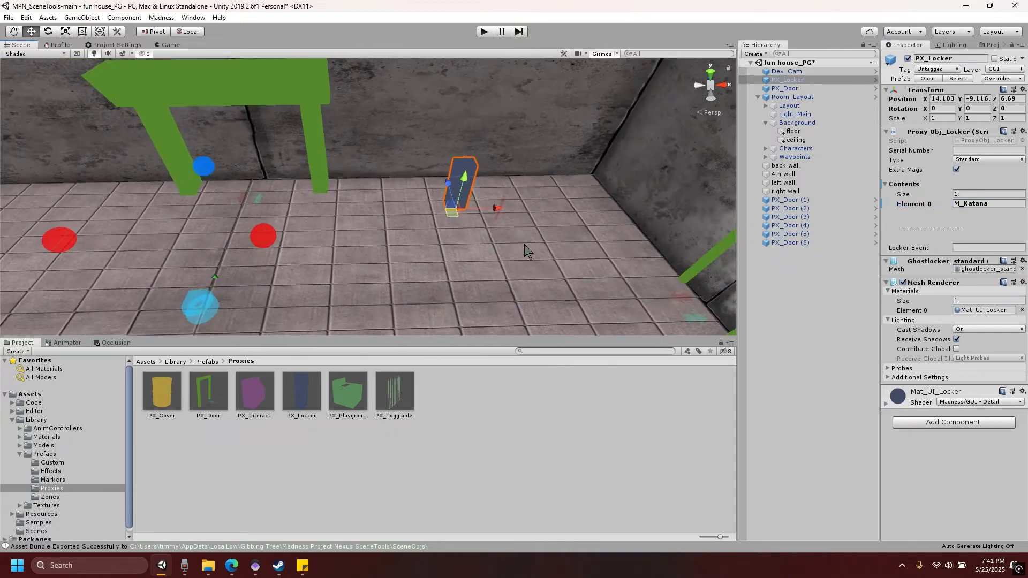
alt+drag(314, 248, 586, 207)
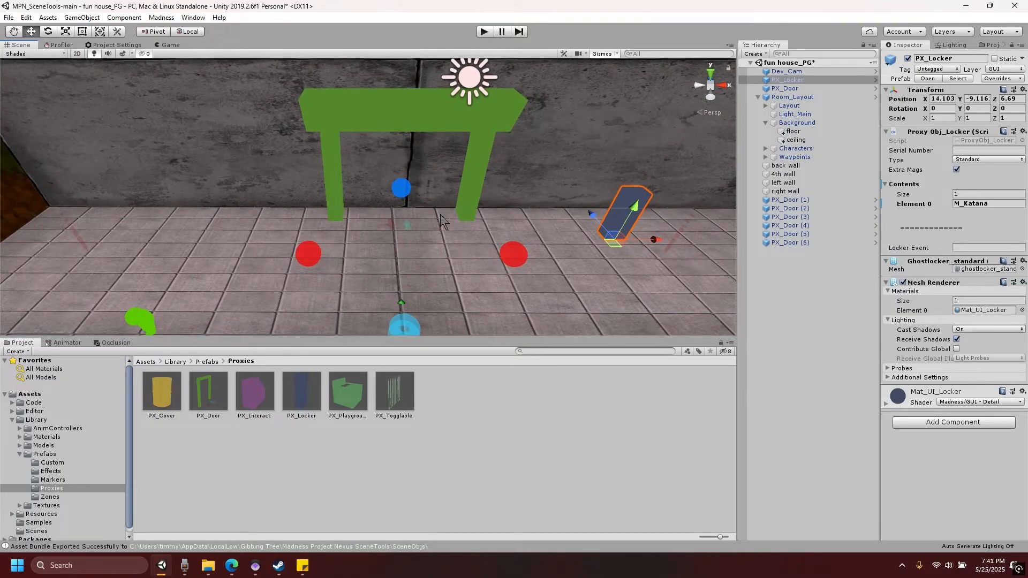
alt+drag(398, 251, 493, 160)
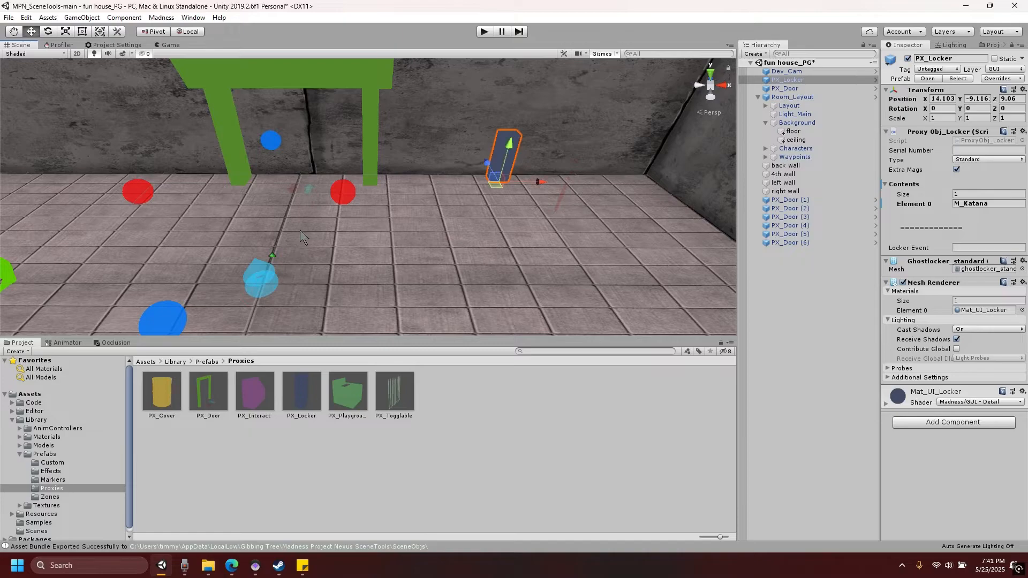
Step: Duplicate the locker, move the copy to the other side of the back door at about X -16.53, and set its type to Wide
middle_drag(425, 256, 519, 286)
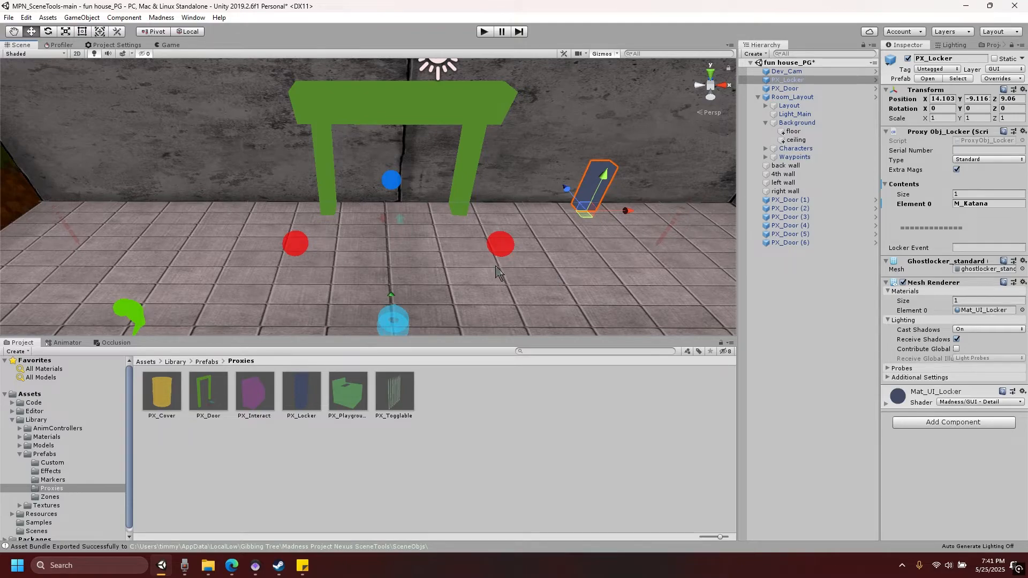
middle_drag(463, 246, 485, 252)
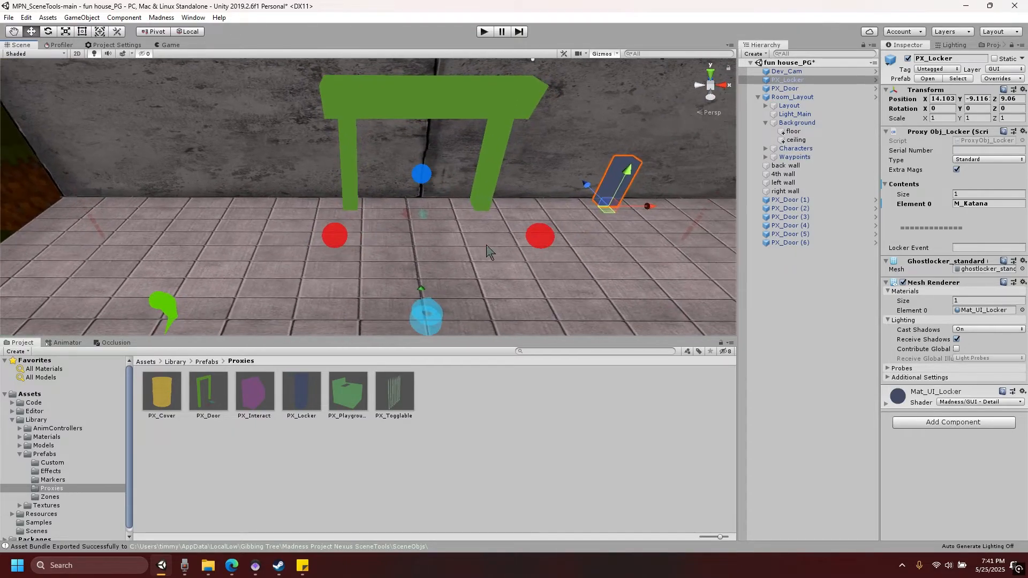
key(ctrl+d)
drag(648, 206, 214, 205)
click(998, 168)
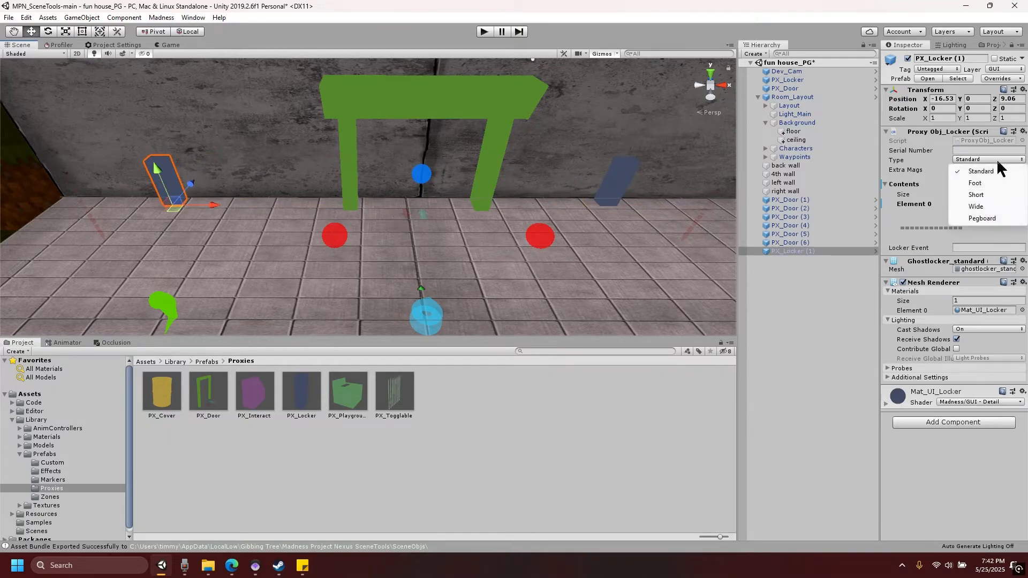
click(985, 209)
Step: Set the wide locker's contents size to 2, with Element 0 as R_Bizon and Element 1 as R_NK50
click(975, 194)
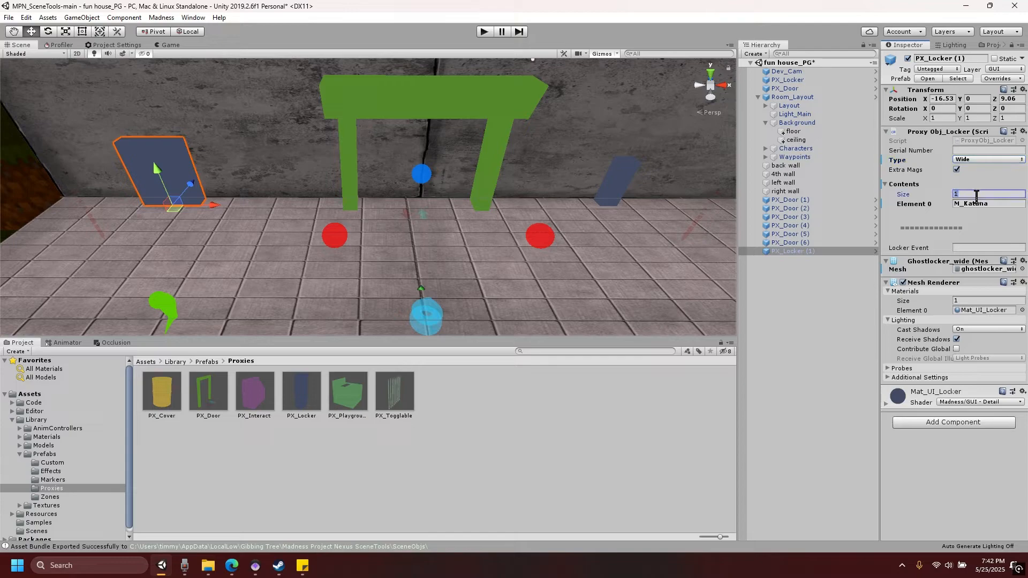
text(2)
key(Return)
click(998, 205)
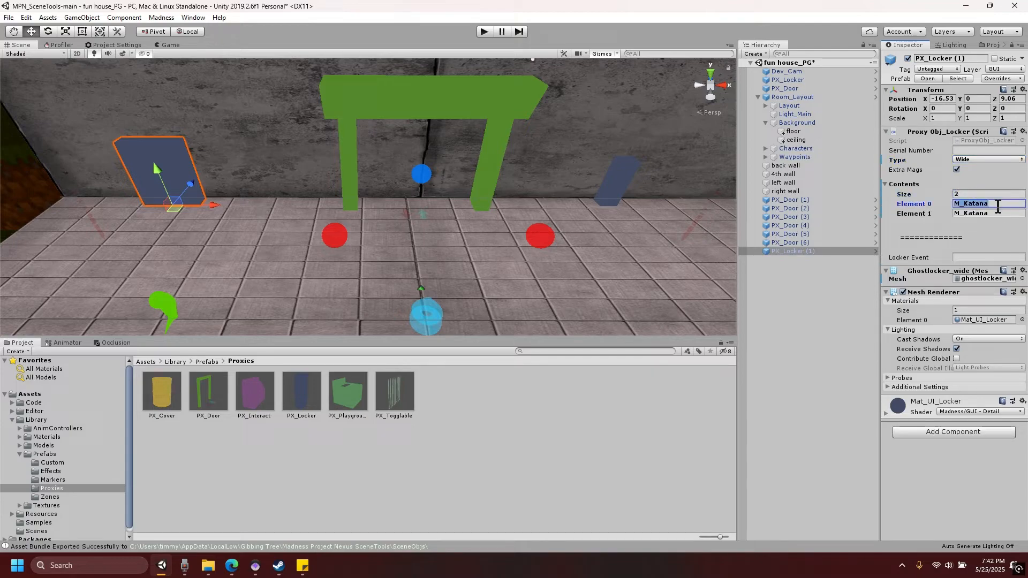
text(R)
text(_Bizon)
click(997, 215)
key(BackSpace)
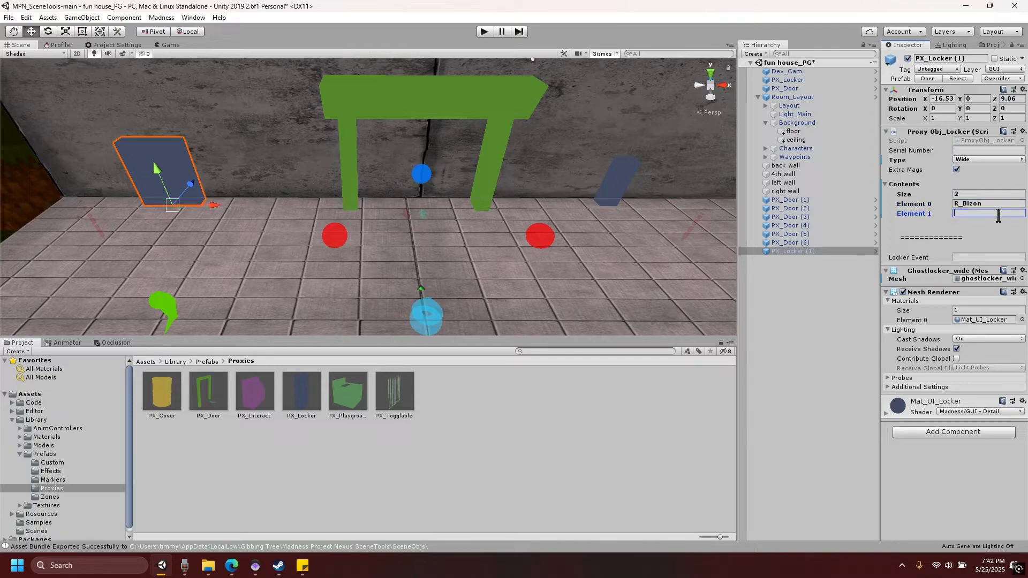
text(R_NK)
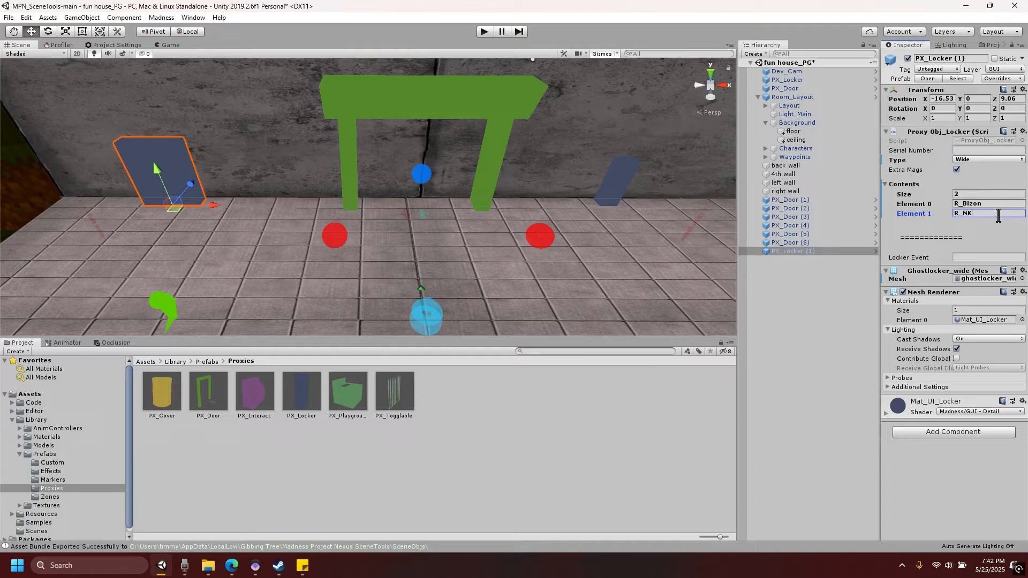
text(50)
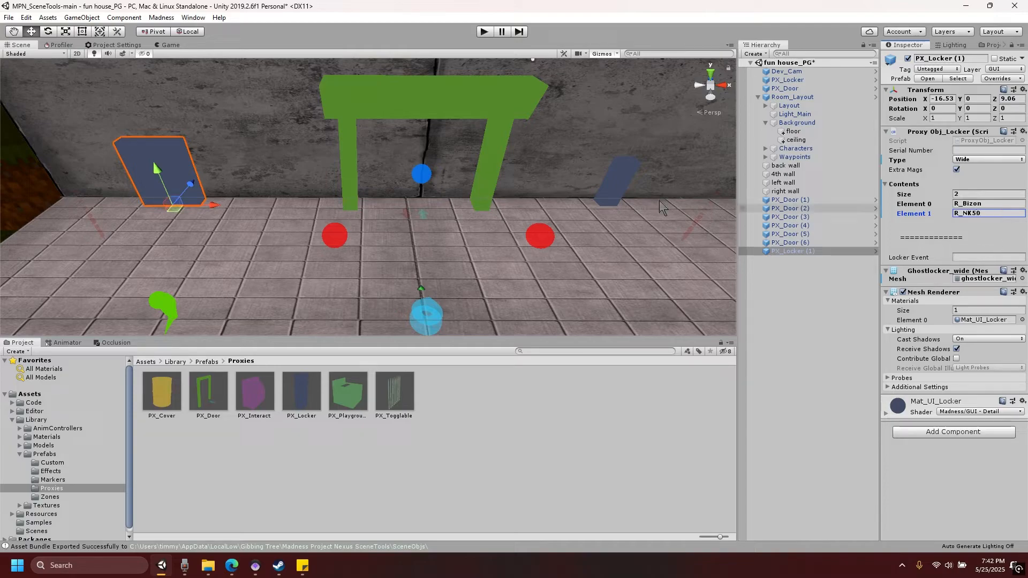
Step: Place four PX_Cover proxies on the floor: one in front of each locker, one near the right wall's door and one between the front floor grates
click(440, 172)
scroll(440, 173, down, 10)
click(434, 145)
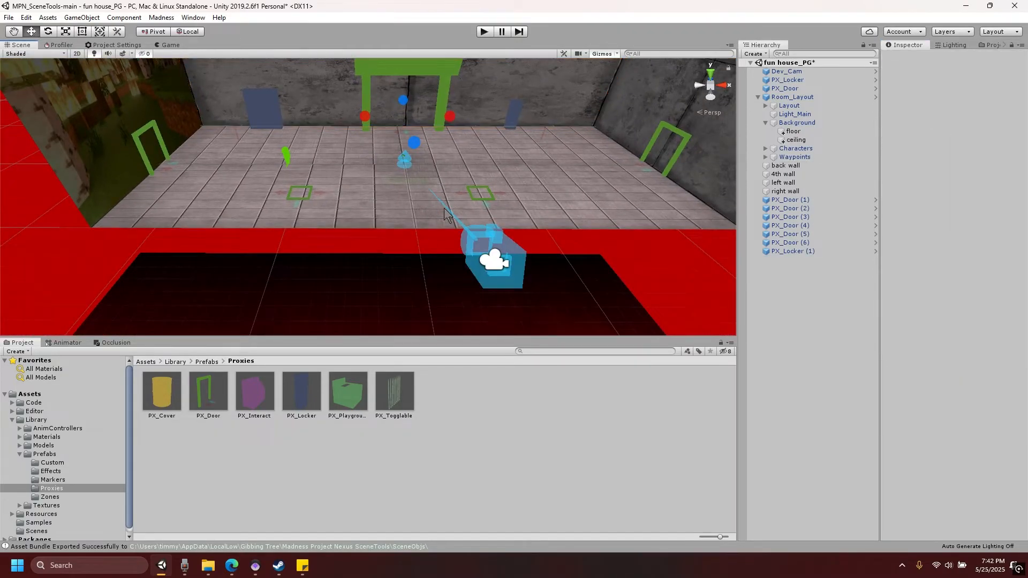
scroll(391, 251, up, 5)
scroll(391, 251, up, 4)
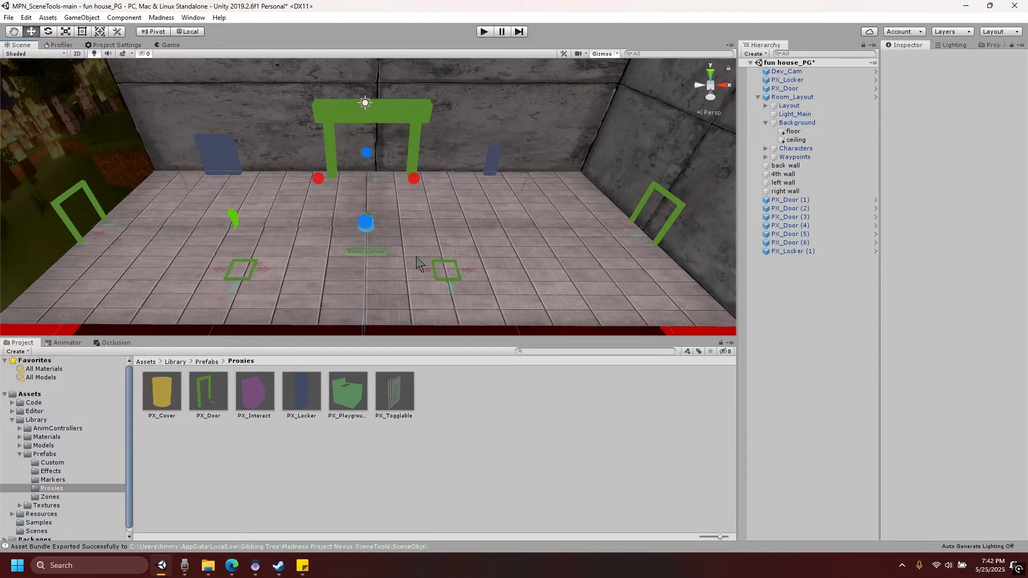
drag(161, 393, 486, 215)
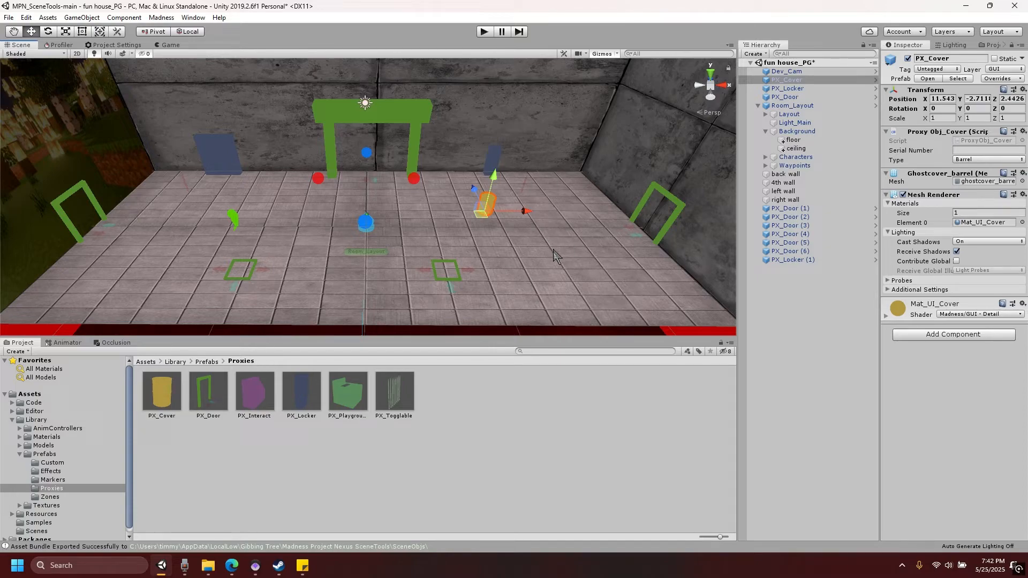
drag(162, 396, 615, 292)
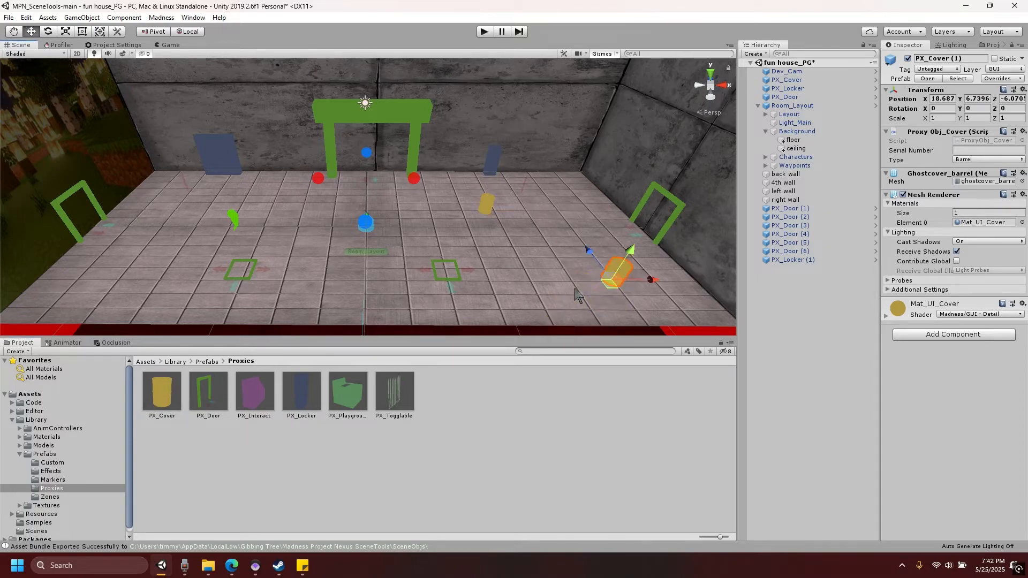
drag(155, 407, 299, 235)
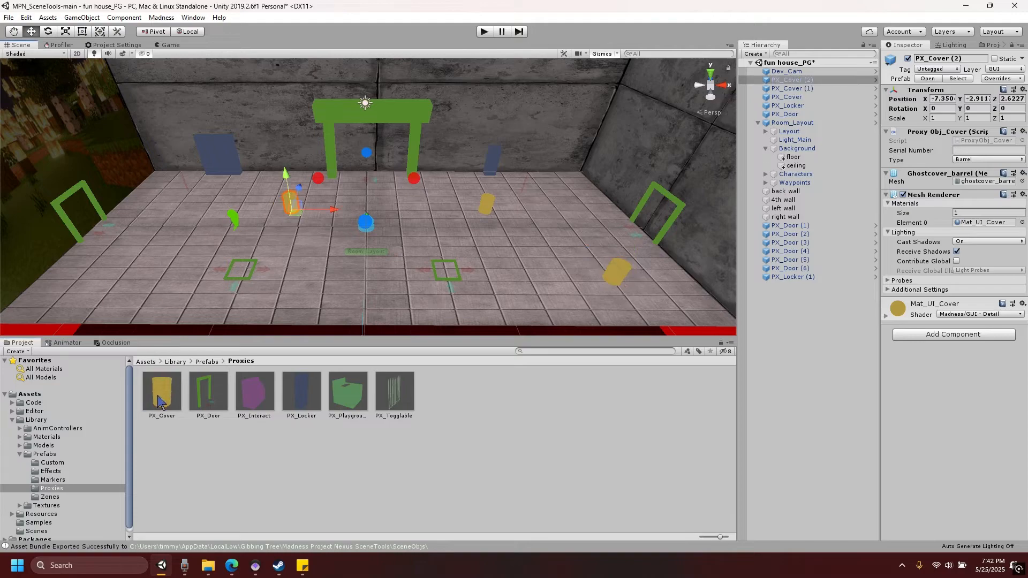
drag(161, 396, 346, 273)
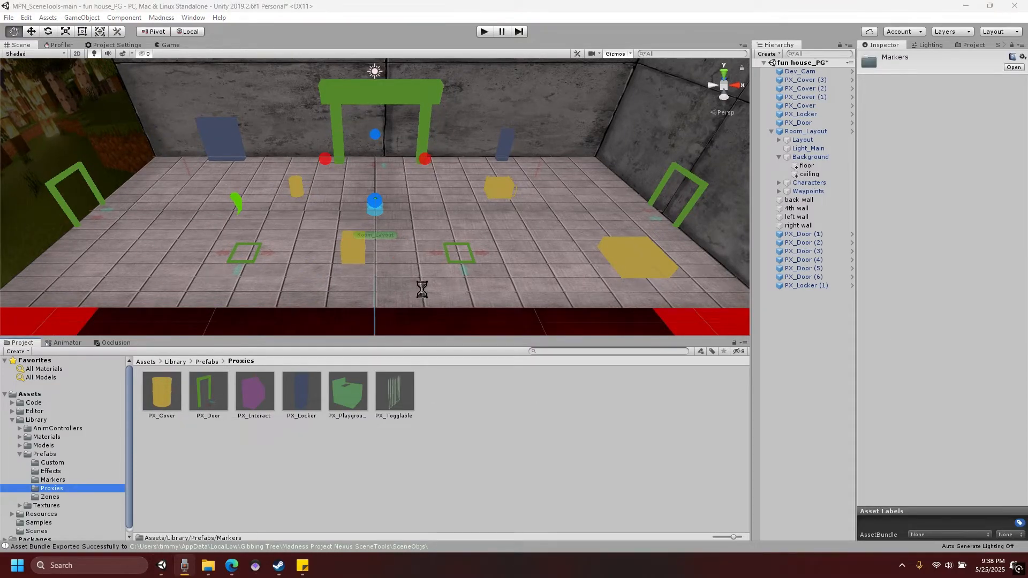
Step: Open the Markers prefab folder under Assets/Library/Prefabs
alt+drag(421, 289, 448, 260)
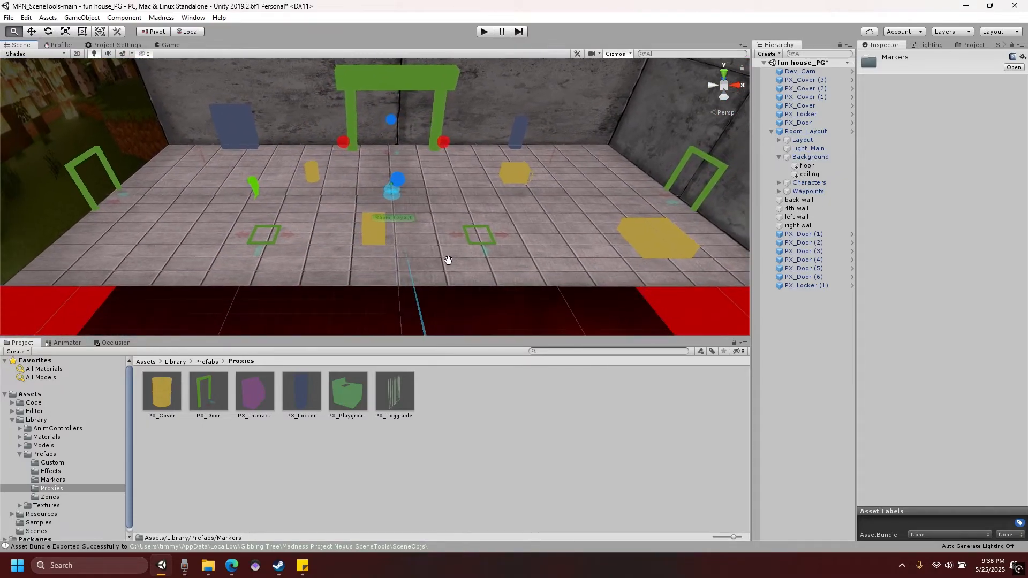
mouse_move(448, 261)
middle_down()
mouse_move(436, 264)
mouse_move(441, 276)
middle_up()
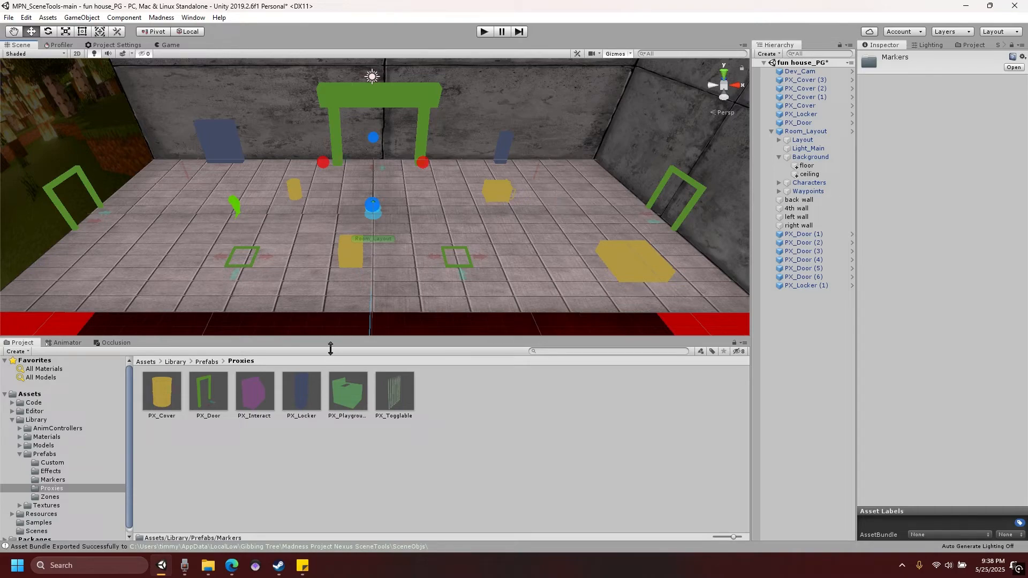
click(39, 395)
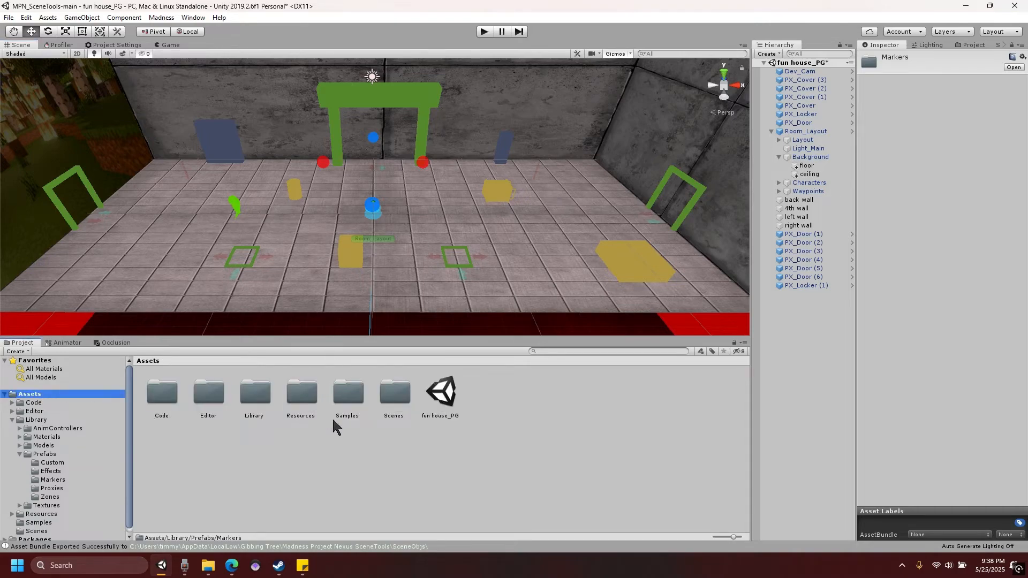
double_click(266, 396)
double_click(296, 392)
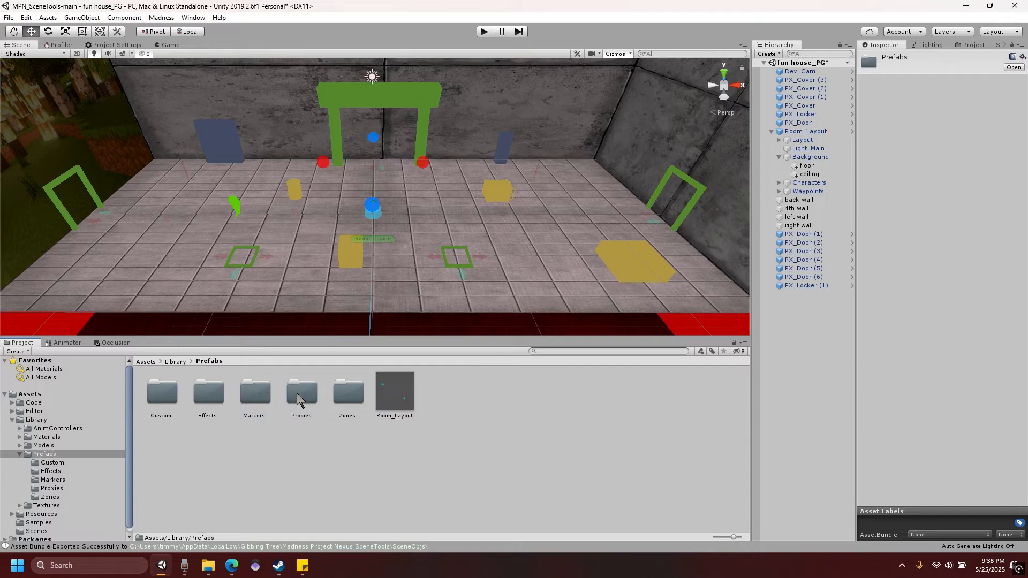
double_click(252, 393)
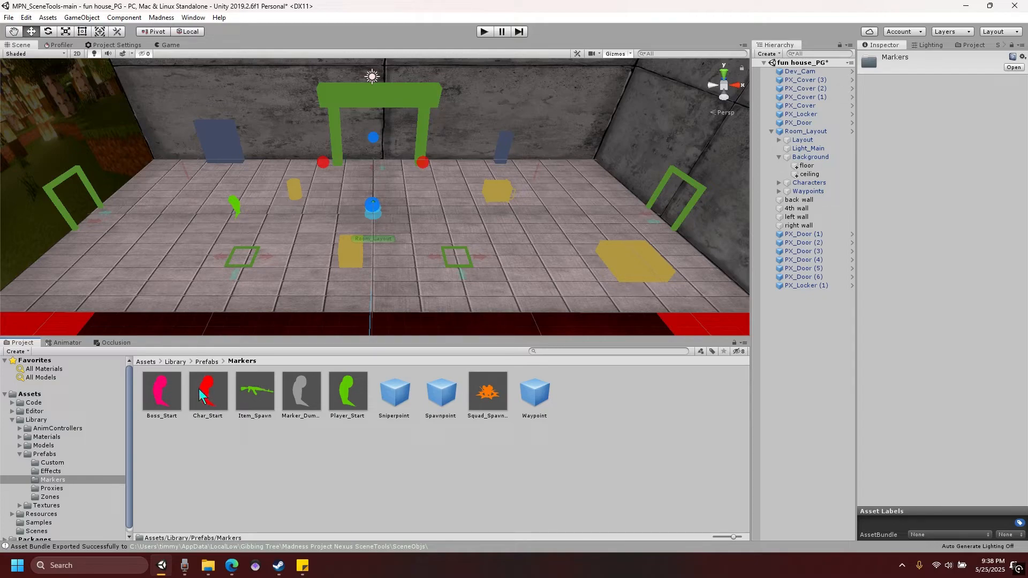
Step: Place a Char_Start marker on the floor just left of the room's centre and set its Y rotation to 90
mouse_move(204, 400)
mouse_down()
mouse_move(212, 411)
mouse_move(331, 337)
mouse_move(351, 236)
mouse_move(336, 225)
mouse_up()
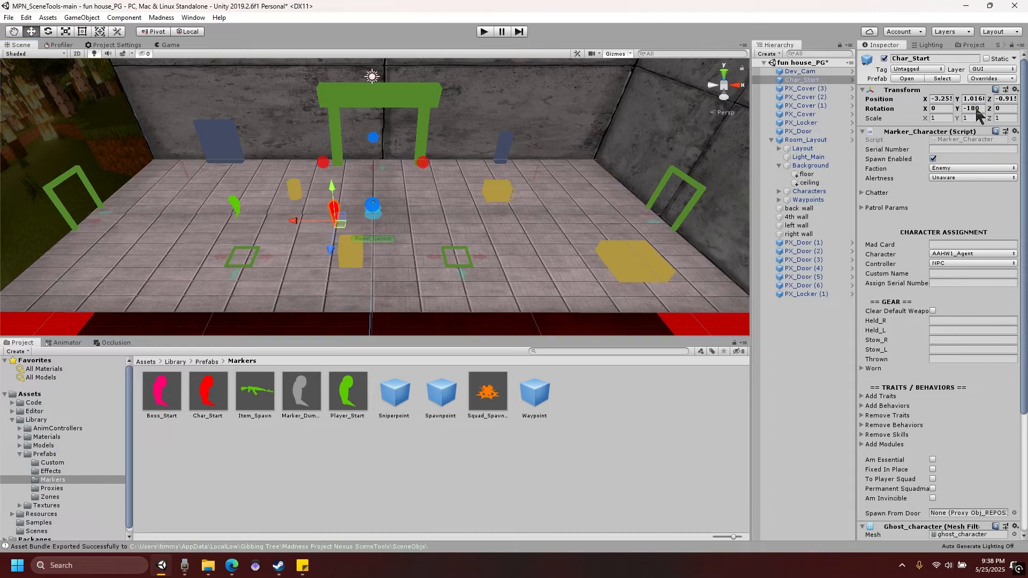
click(969, 109)
text(90)
scroll(488, 224, up, 5)
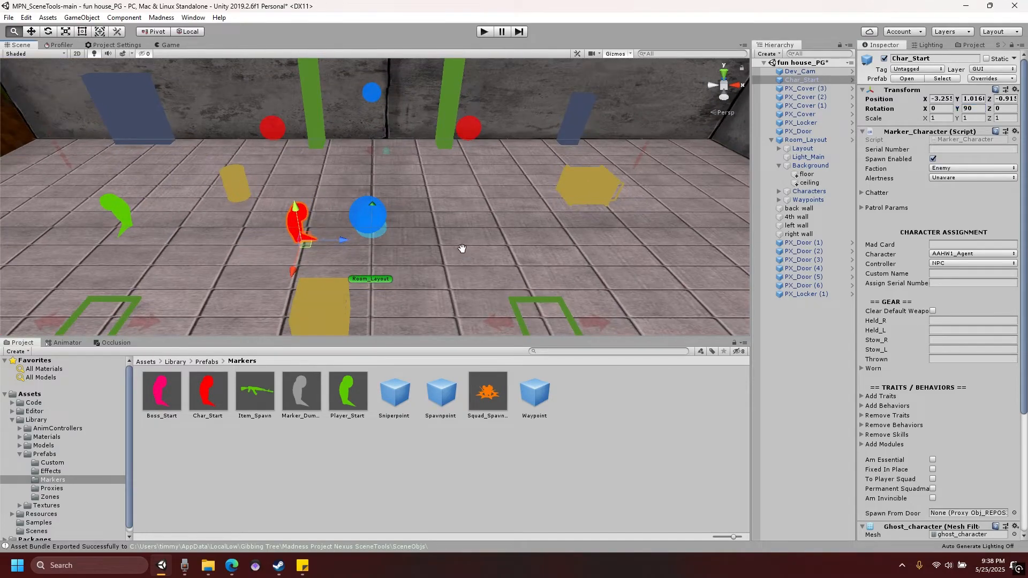
scroll(462, 247, down, 5)
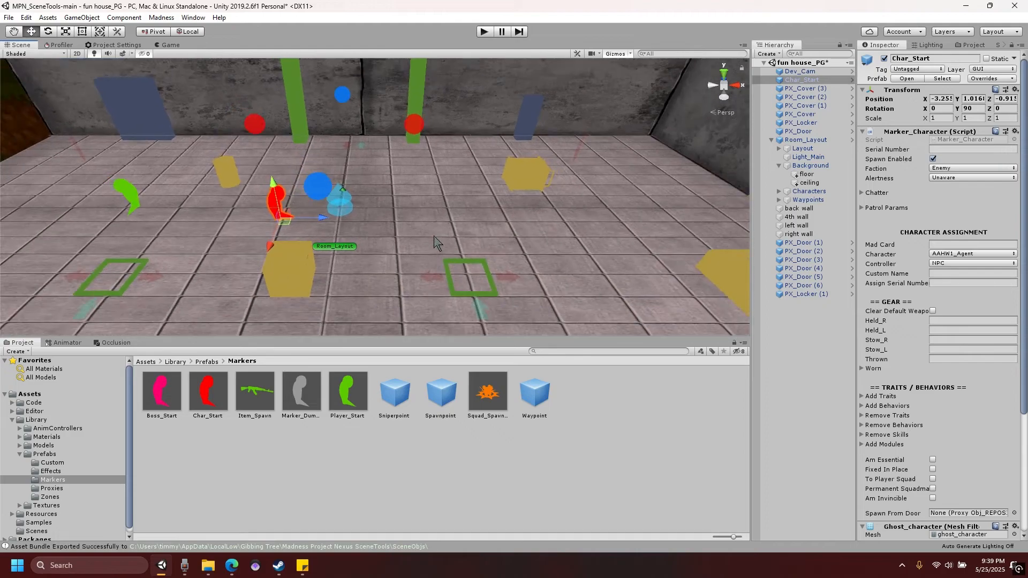
scroll(433, 237, down, 3)
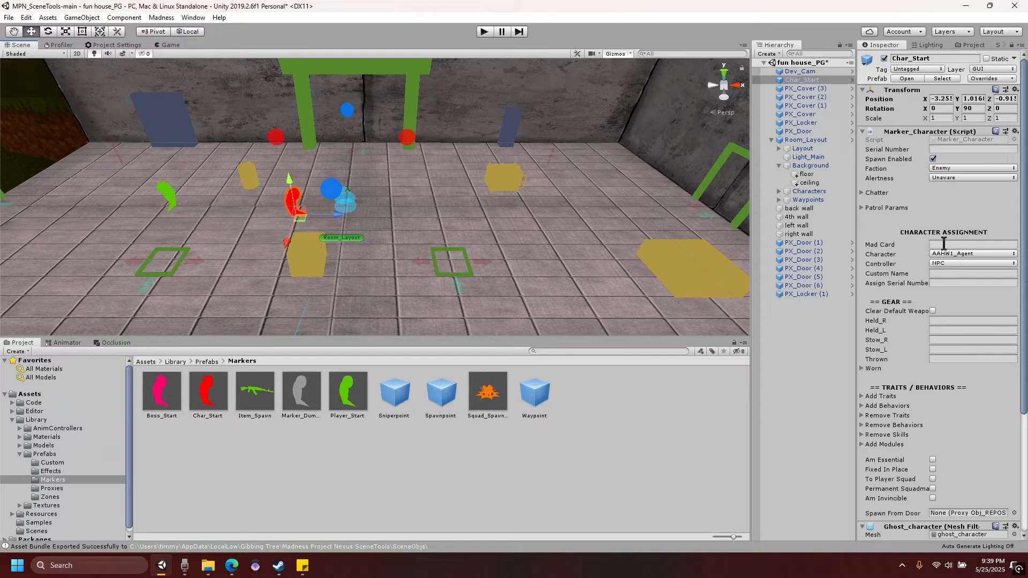
Step: Set the Char_Start marker's Character to AAHW0_Grunt and enter AAHW0_Grunt as its Mad Card
scroll(930, 412, down, 5)
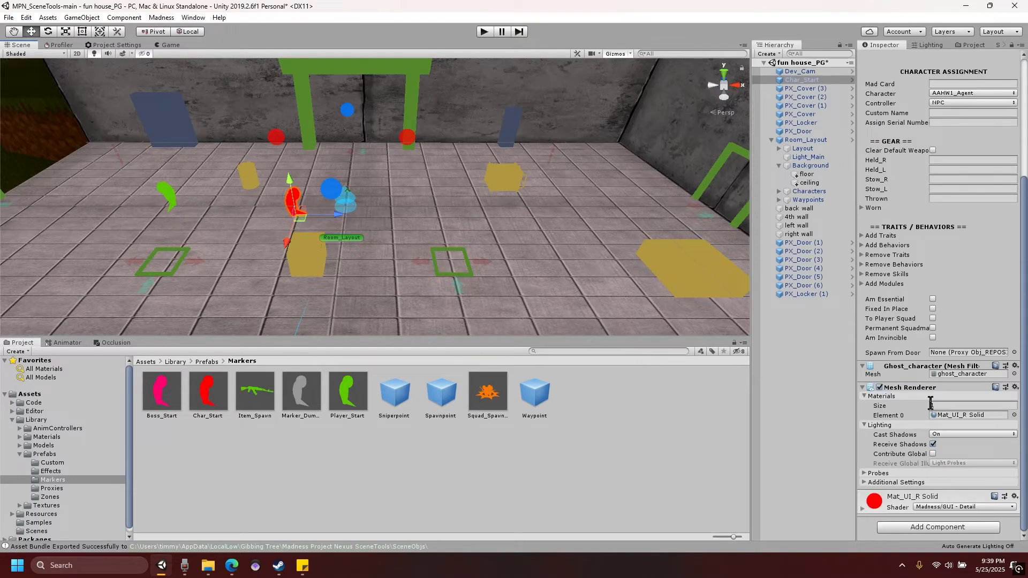
scroll(930, 403, up, 5)
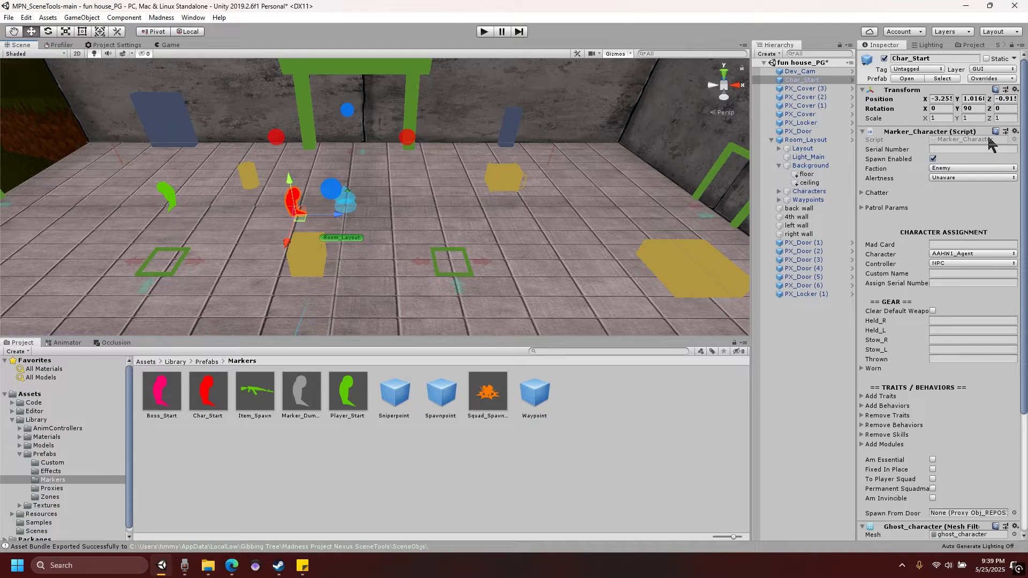
click(936, 244)
click(962, 254)
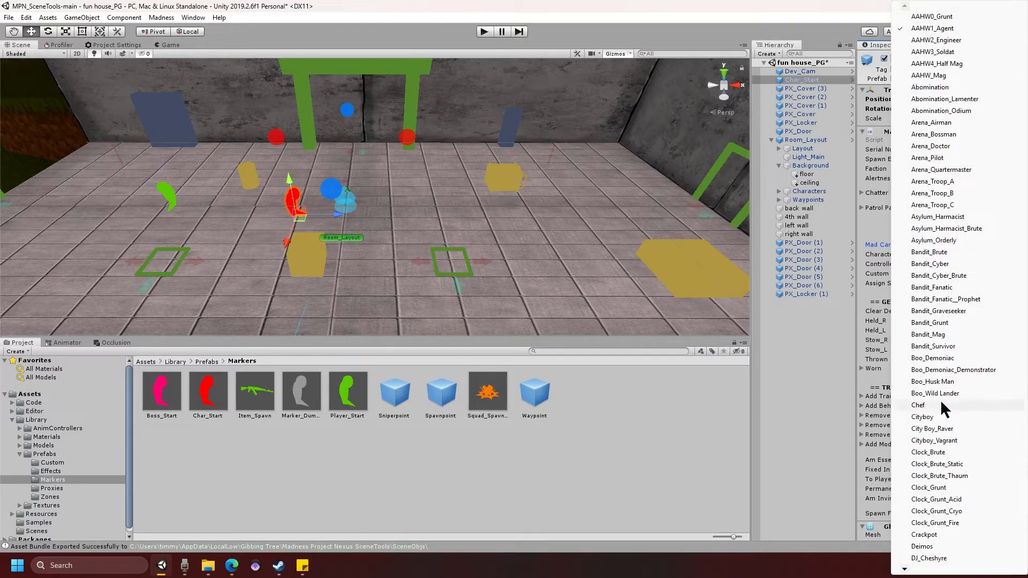
click(931, 16)
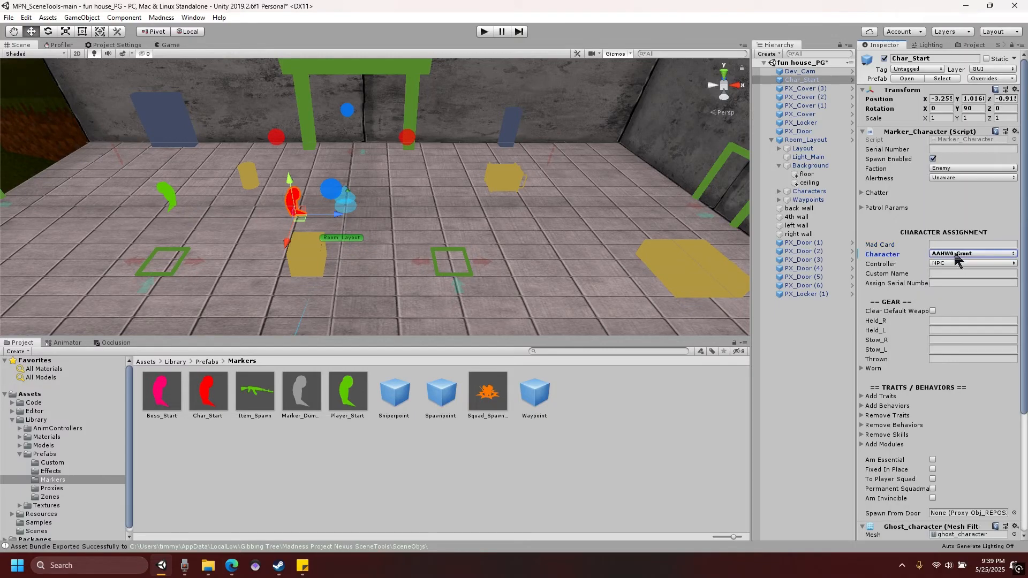
click(941, 244)
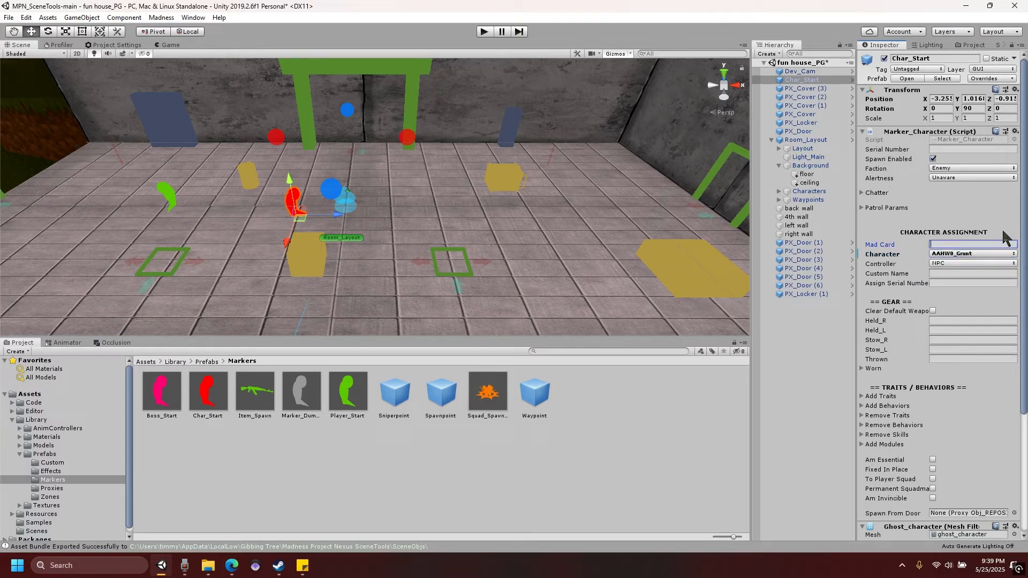
text(AAHW0_Grunt)
Step: Duplicate the Char_Start marker, move the copy across the room's centre to about X 4.44, and set its Y rotation to 270
click(836, 81)
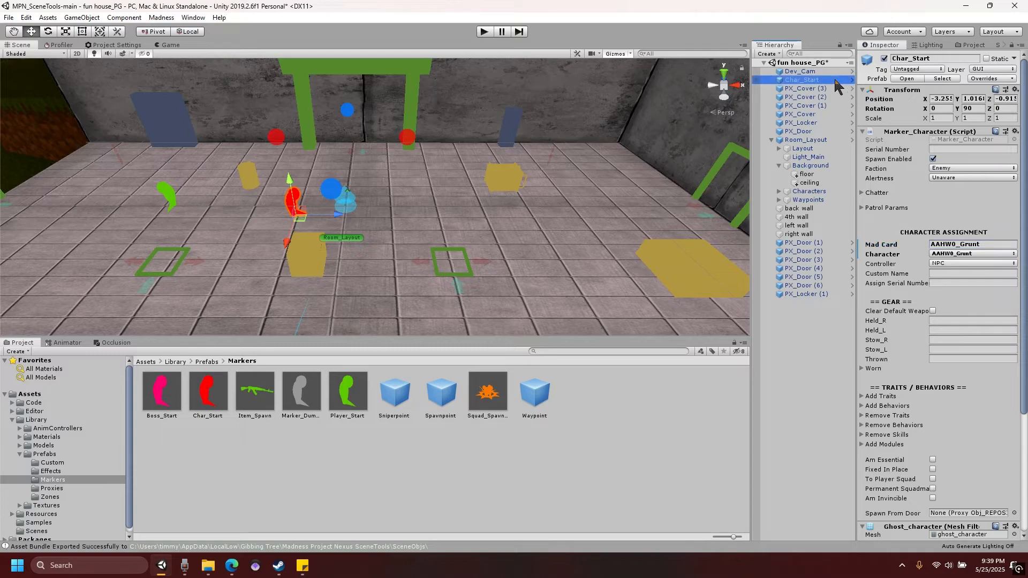
key(ctrl+d)
drag(339, 214, 452, 215)
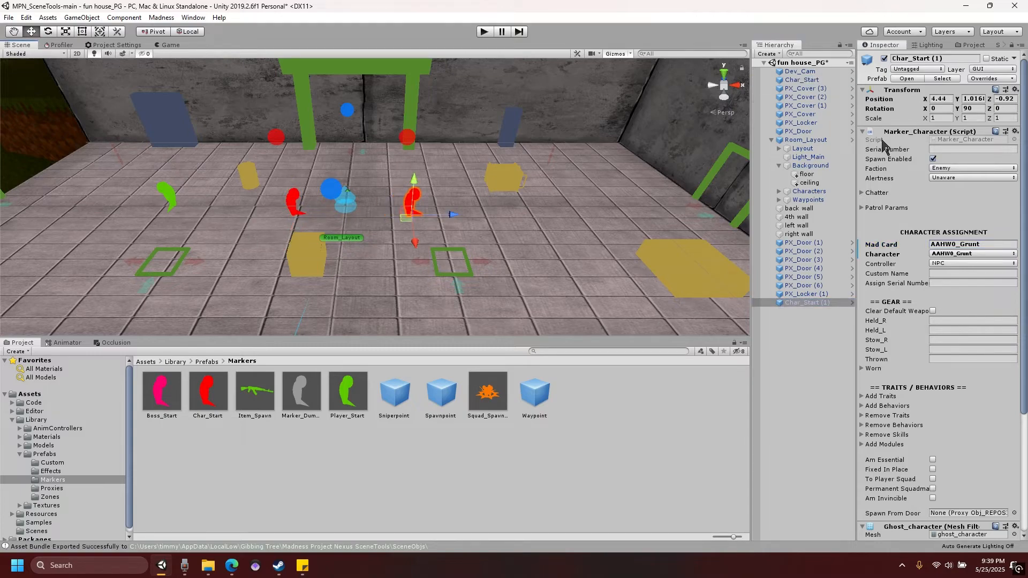
click(979, 108)
text(27)
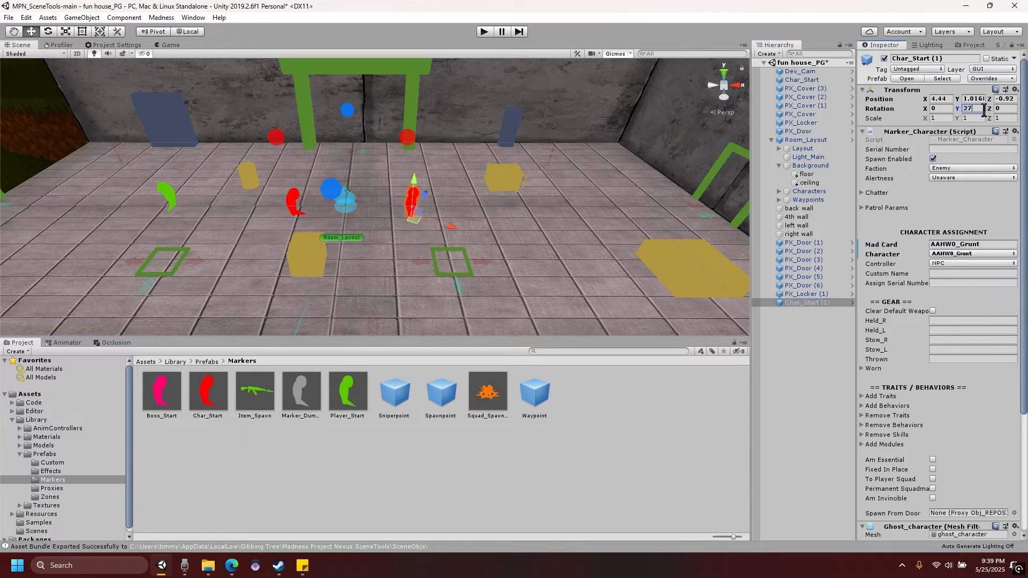
text(0)
Step: Choose a different Character for the duplicated Char_Start marker and clear its Mad Card
click(1006, 254)
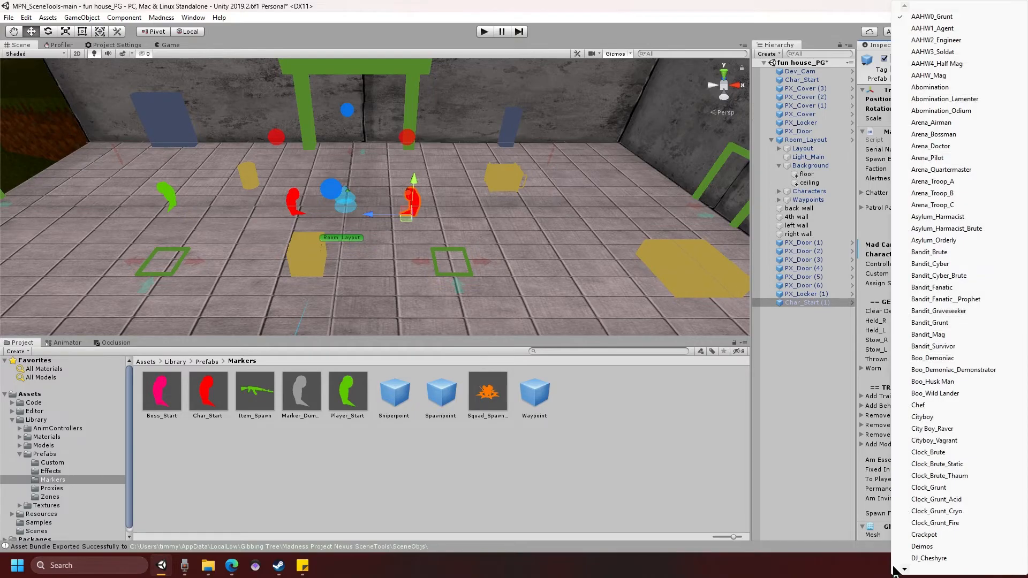
scroll(910, 495, down, 10)
click(919, 156)
click(969, 245)
key(BackSpace)
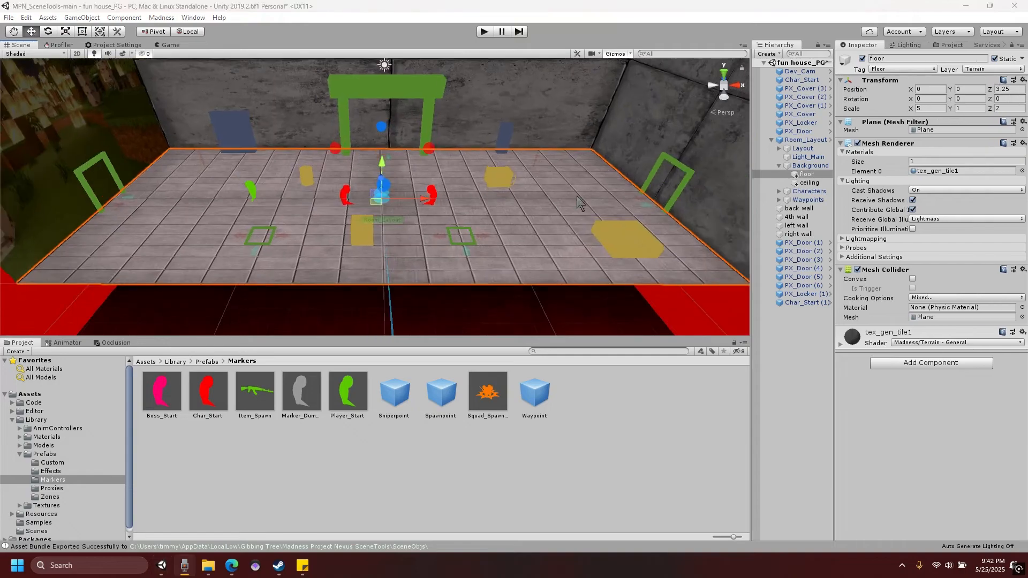
Step: Place a Squad_Spawner marker between the front floor grates and shift the original Char_Start marker toward the room's centre
click(369, 305)
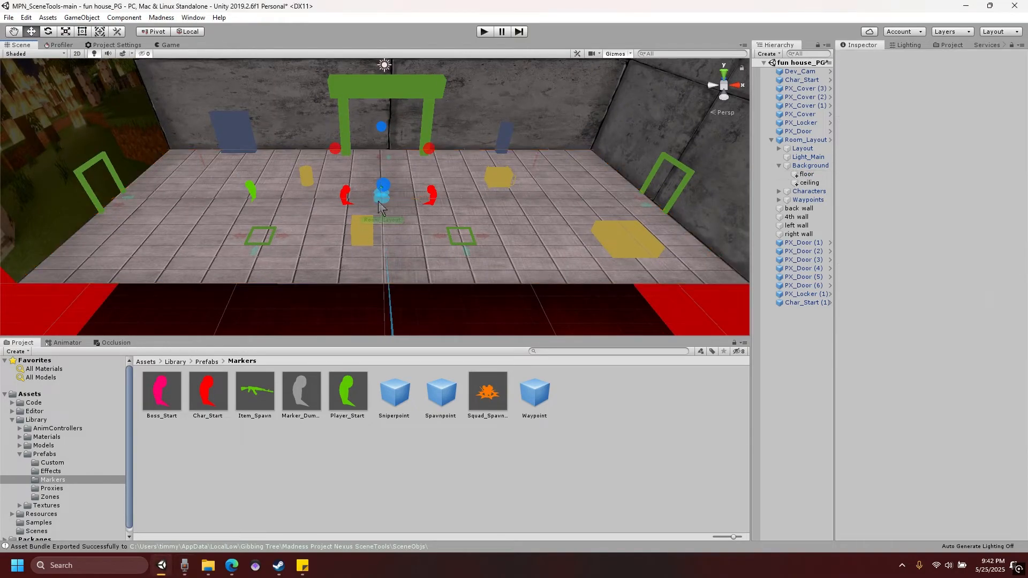
drag(485, 390, 405, 226)
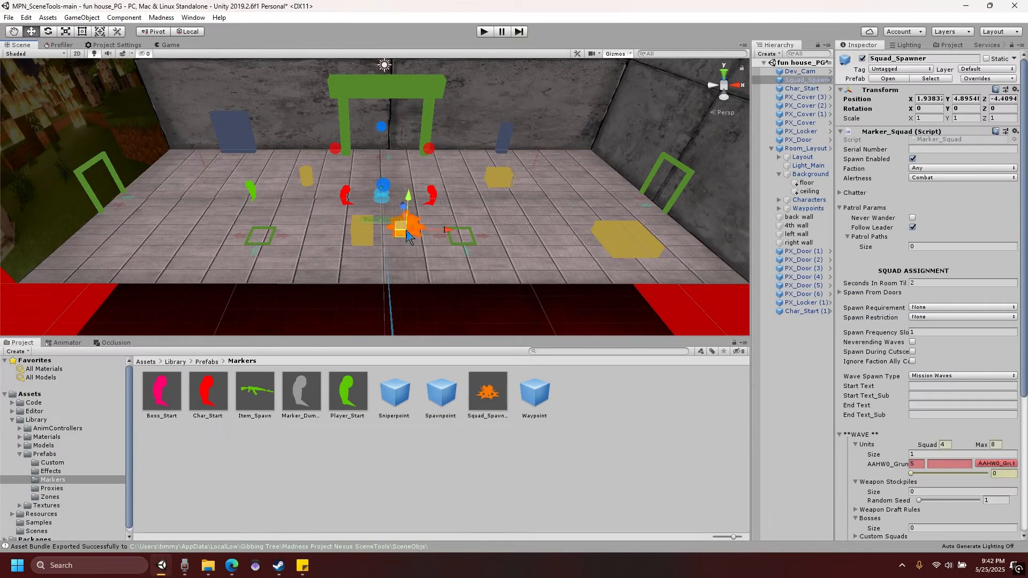
middle_drag(545, 149, 519, 173)
click(327, 223)
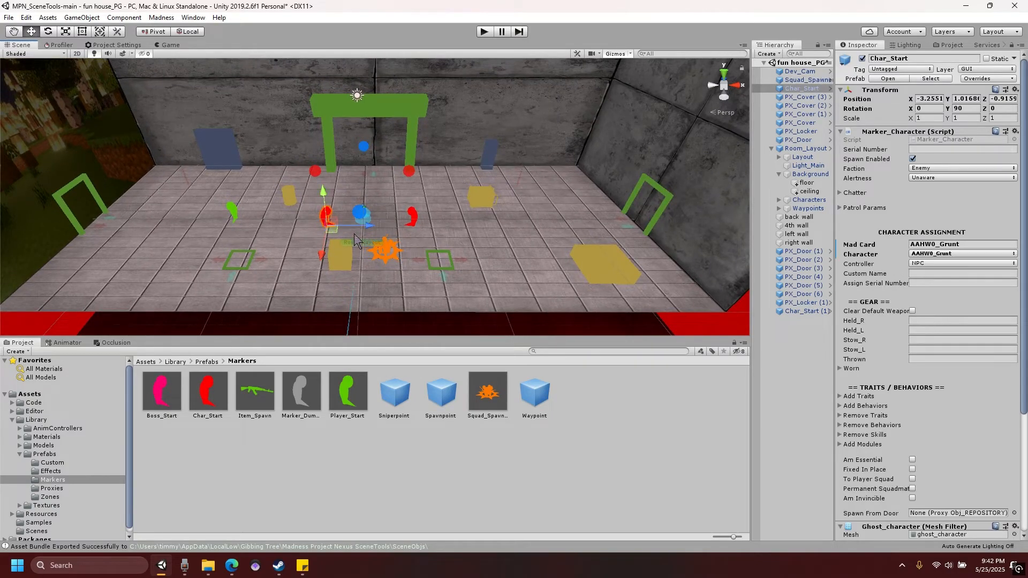
mouse_move(372, 227)
mouse_down()
mouse_move(422, 240)
mouse_move(405, 239)
mouse_up()
Step: Examine the Squad_Spawner's squad assignment and wave settings
click(393, 266)
click(391, 253)
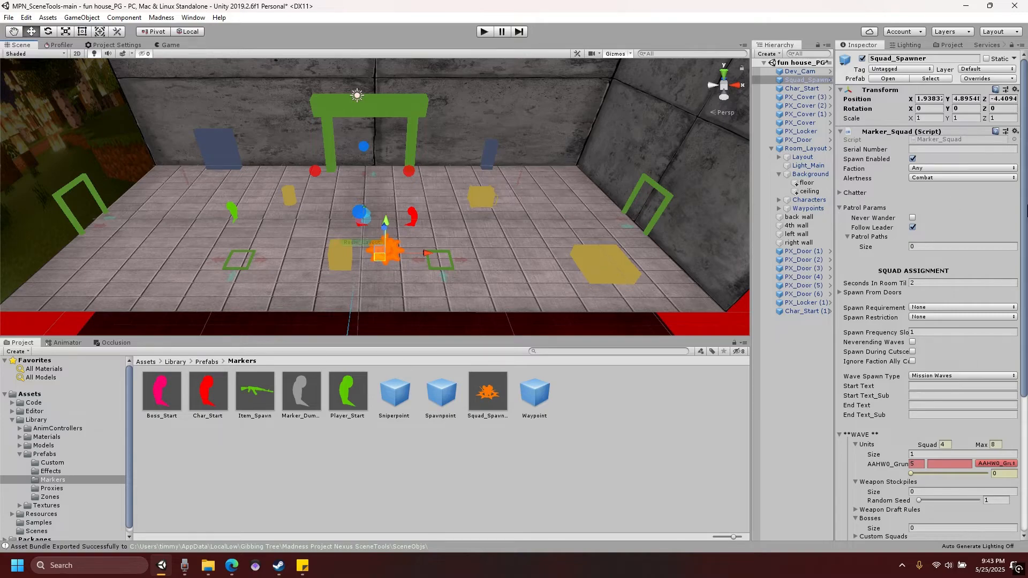
scroll(945, 338, down, 5)
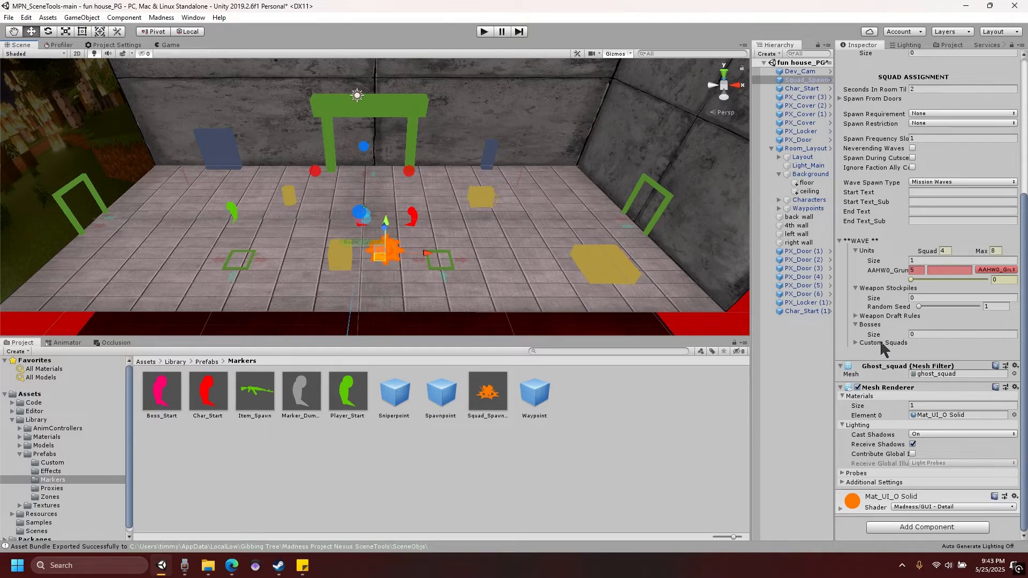
scroll(882, 348, up, 5)
scroll(883, 351, down, 5)
scroll(901, 305, up, 3)
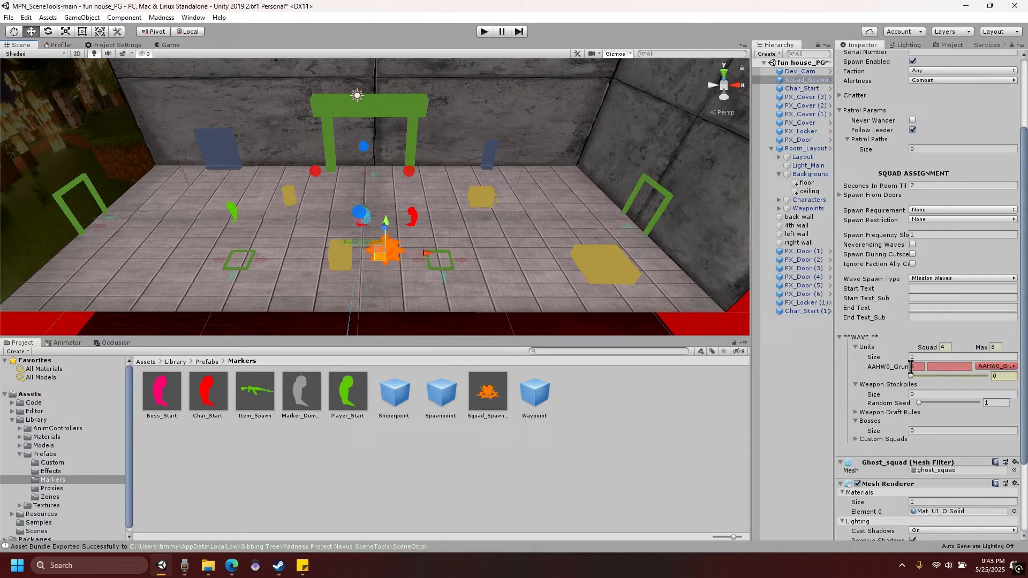
scroll(928, 370, down, 3)
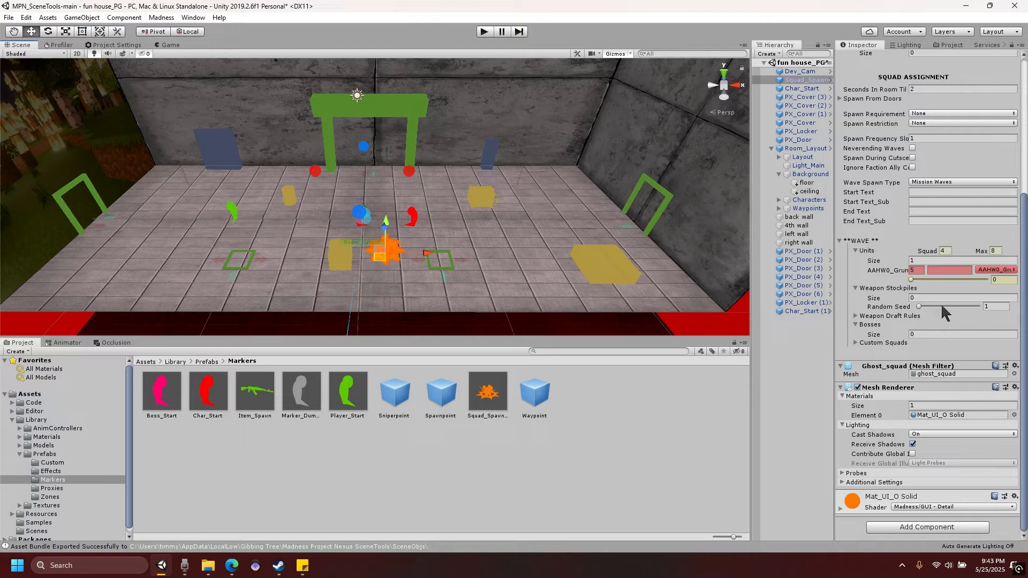
Step: Set the Squad_Spawner wave's Squad and Max values to 10 and its Units size to 5
click(949, 251)
text(10)
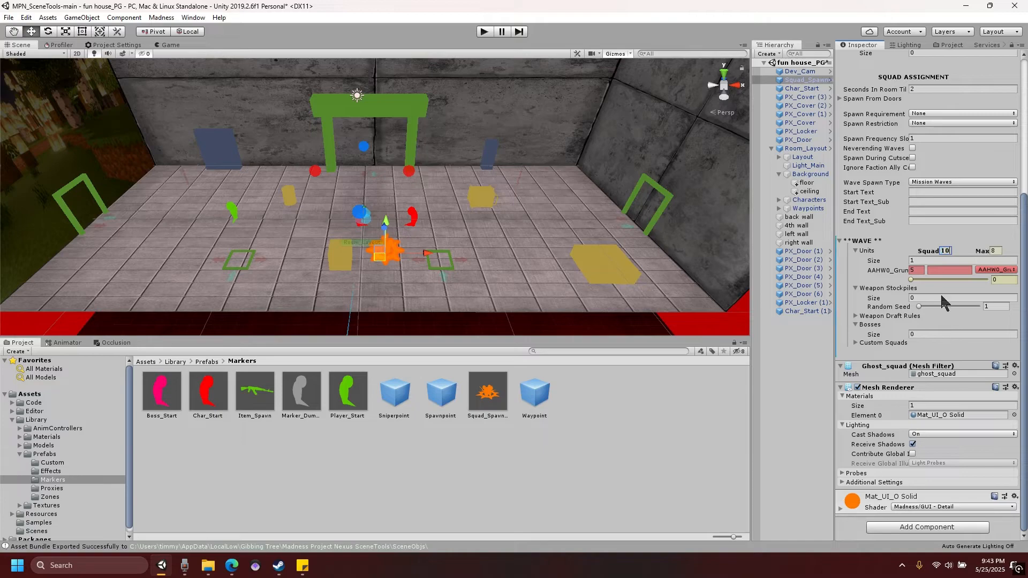
click(994, 252)
text(99)
key(BackSpace)
key(BackSpace)
text(5)
click(928, 261)
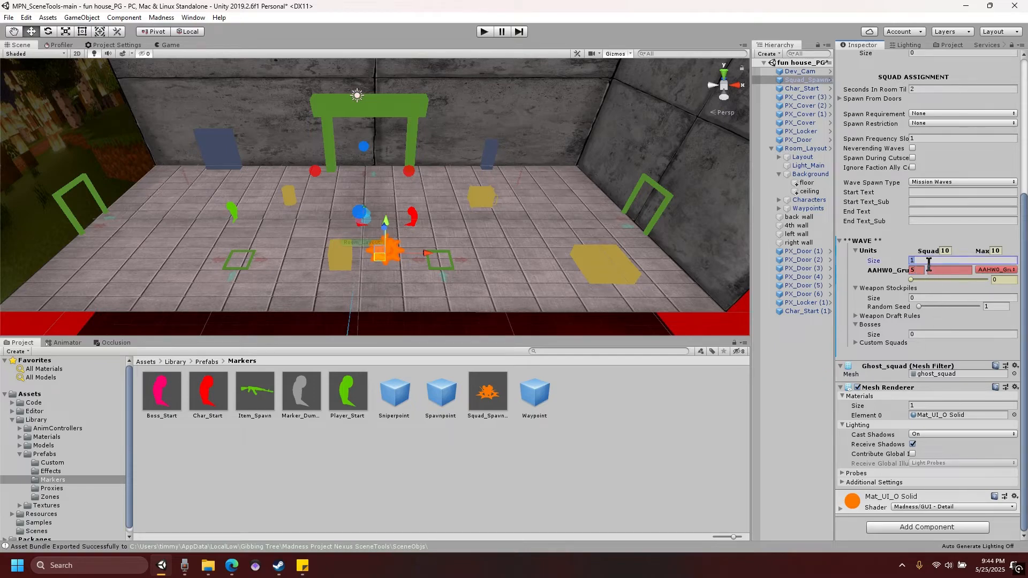
text(5)
key(Return)
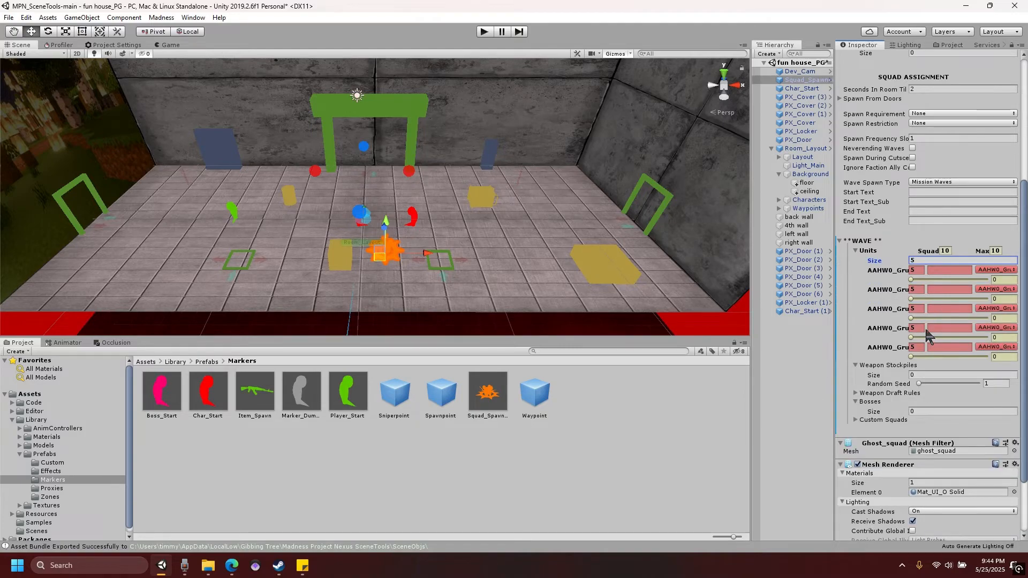
Step: Assign Bandit_Brute, AAHW1_Agent, Bandit_Fanatic and Bandit_Fanatic__Prophet to the second through fifth wave units
click(987, 290)
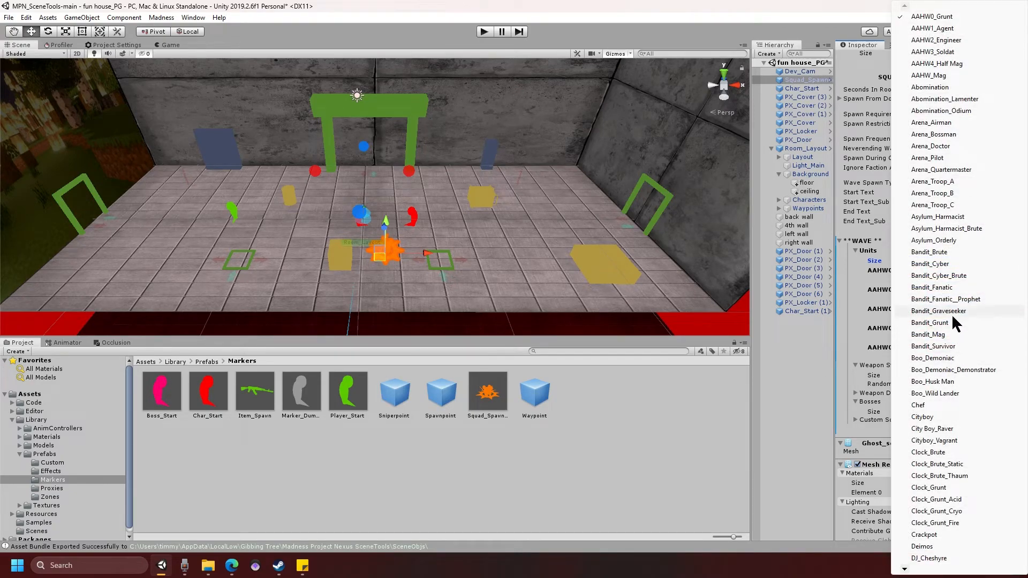
click(939, 252)
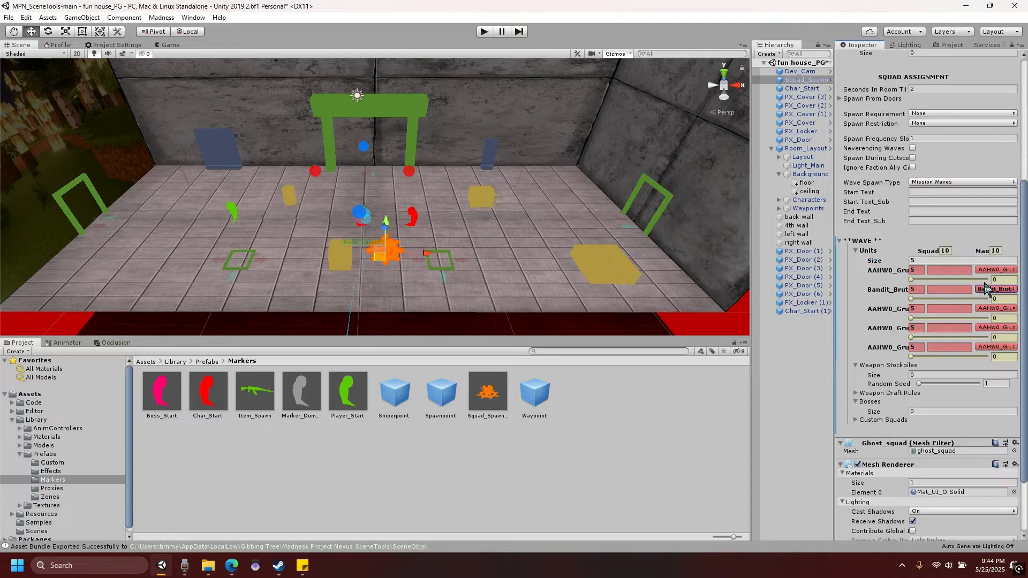
click(995, 308)
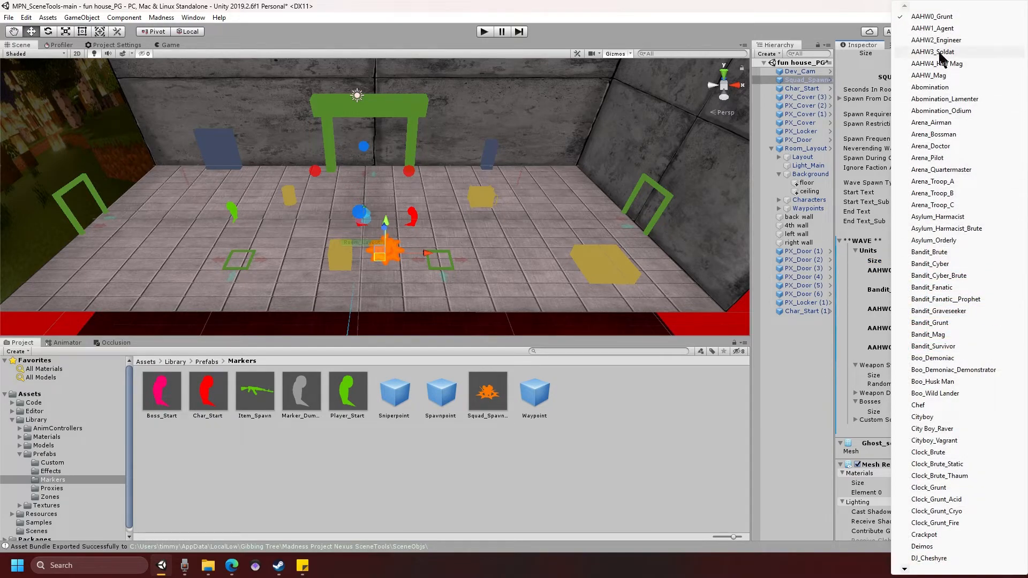
click(942, 29)
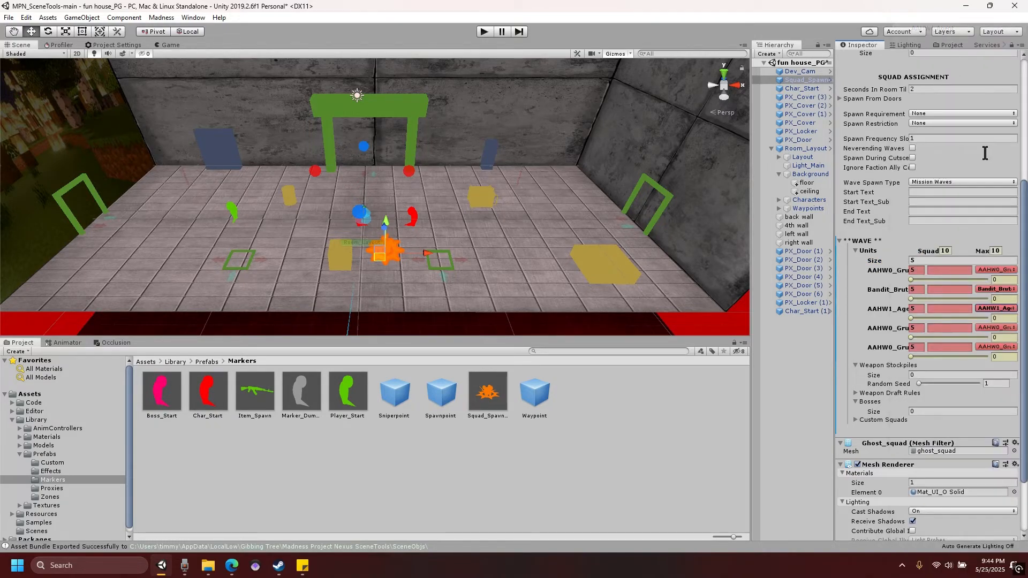
click(994, 327)
click(993, 328)
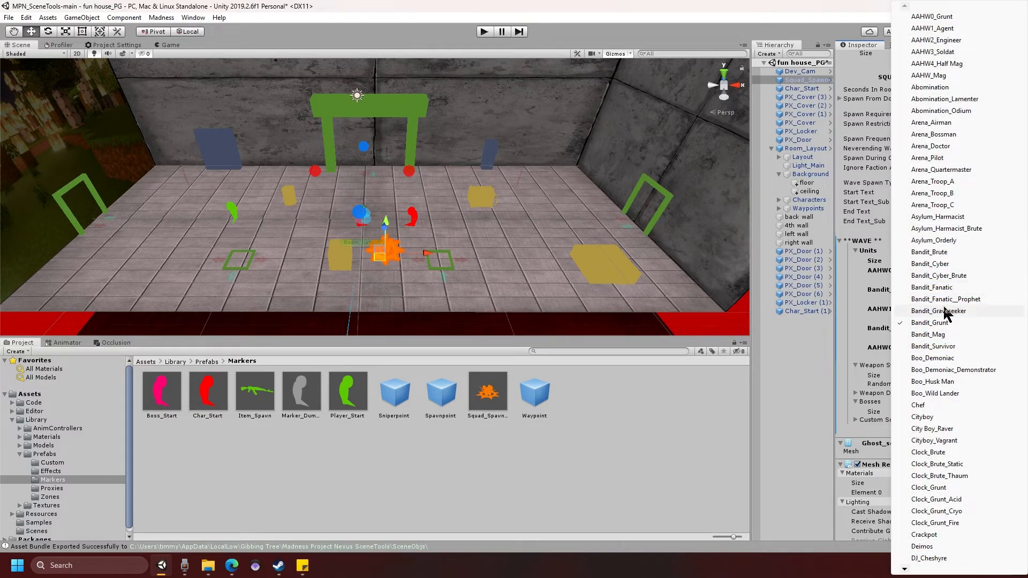
click(950, 288)
click(1000, 347)
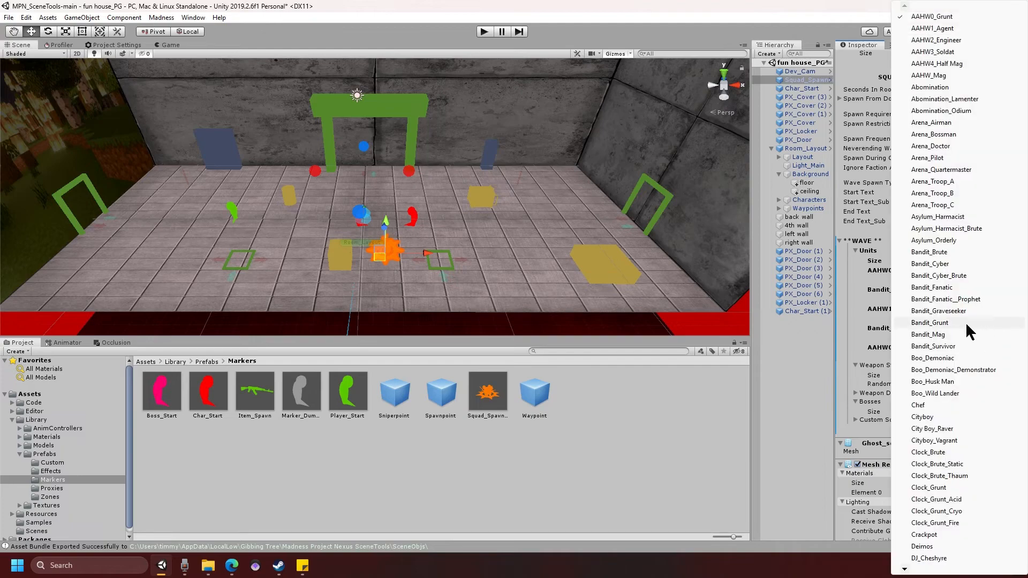
click(951, 300)
Step: Set all five wave units' counts to 20 and stagger their sliders to about 0.05, 0.276, 0.489, 0.759 and 0.943
scroll(909, 342, down, 3)
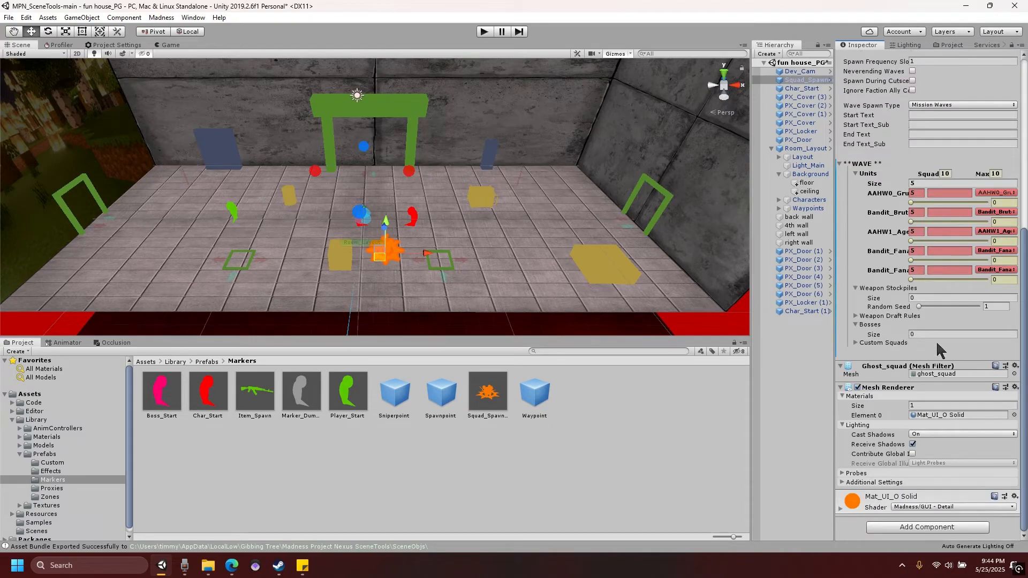
click(923, 298)
click(917, 193)
click(914, 214)
click(913, 231)
text(20)
click(914, 250)
text(20)
click(915, 270)
text(20)
click(912, 202)
drag(912, 202, 982, 281)
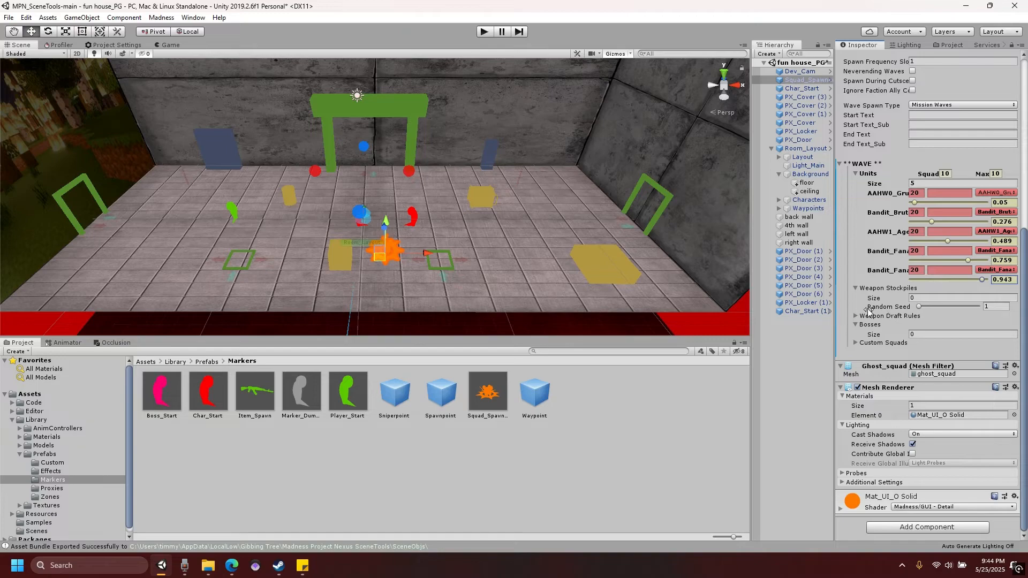
Step: Set the wave's Weapon Stockpiles size to 3 and assign Ranged_ALL and Melee_ALL to the first two entries
click(921, 298)
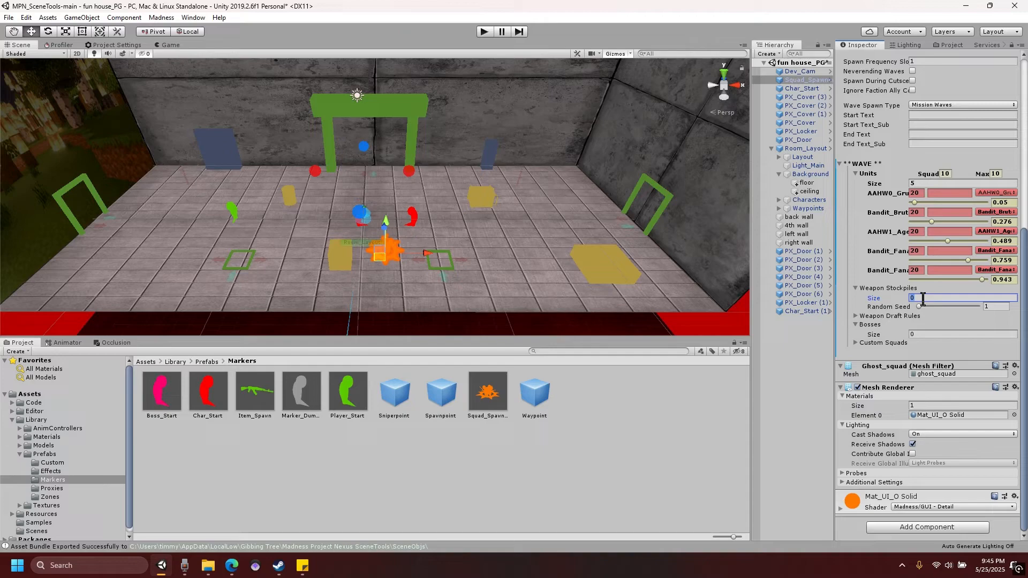
key(Return)
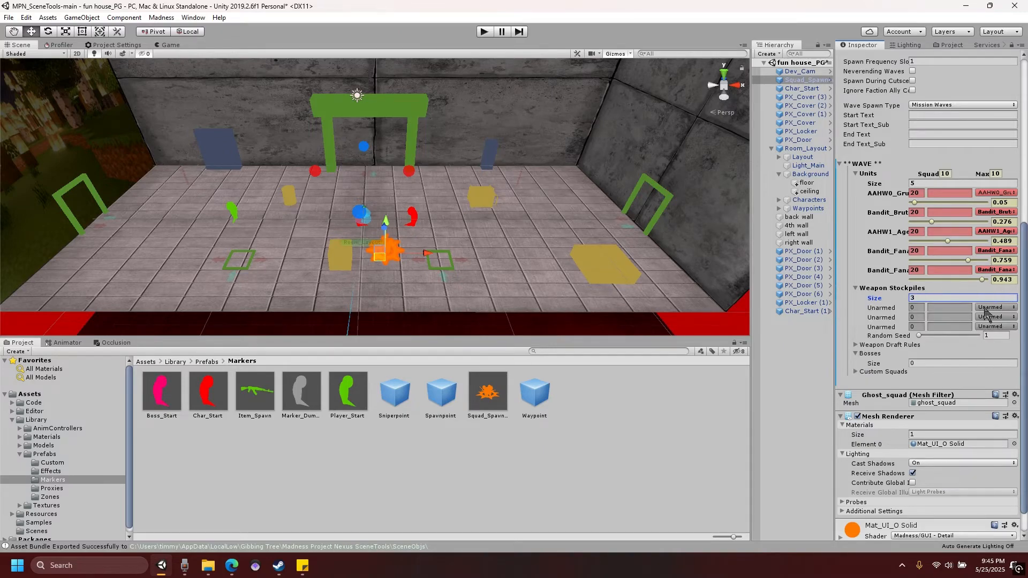
click(1002, 308)
click(1001, 309)
click(997, 307)
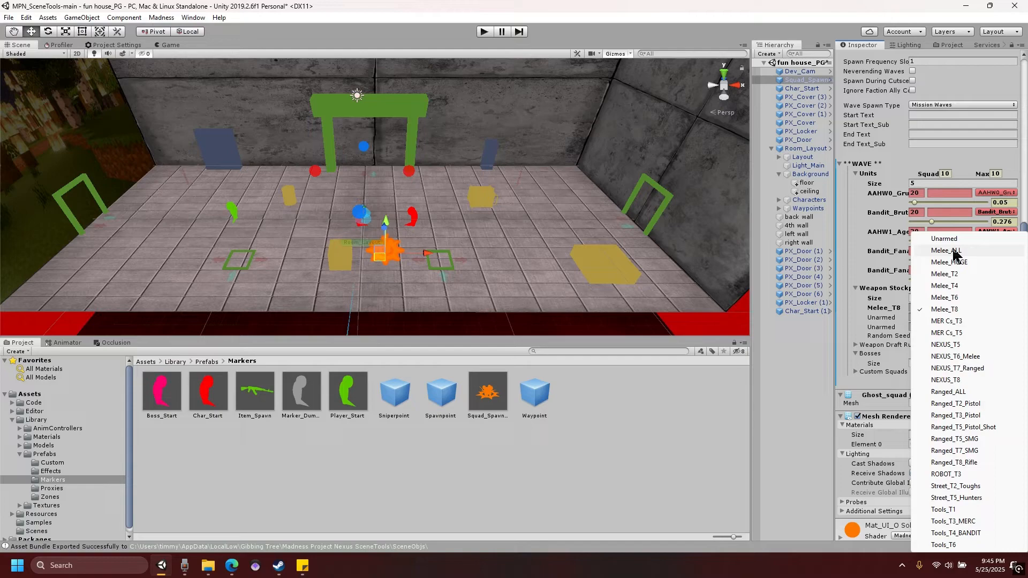
click(950, 392)
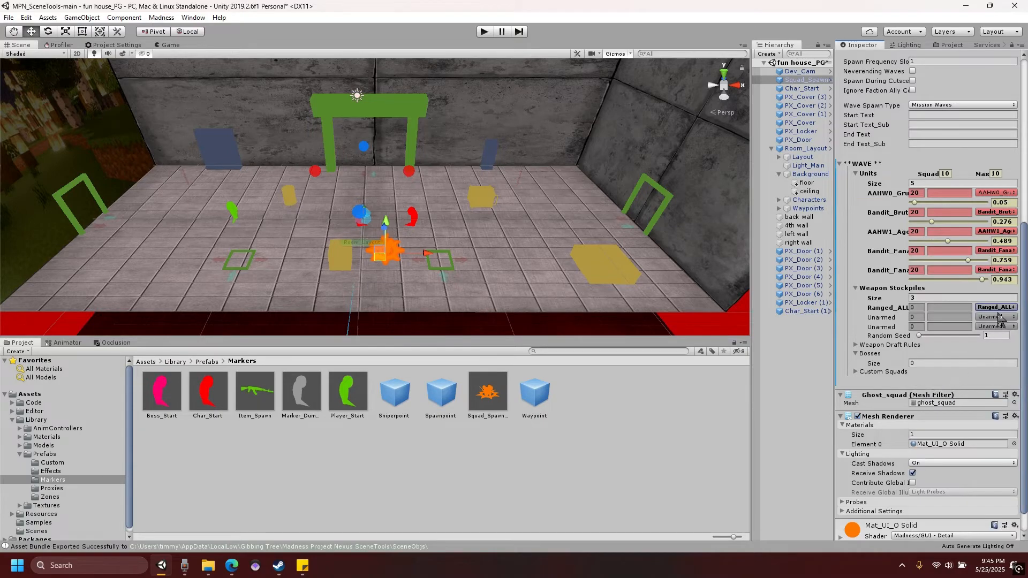
click(997, 316)
click(958, 20)
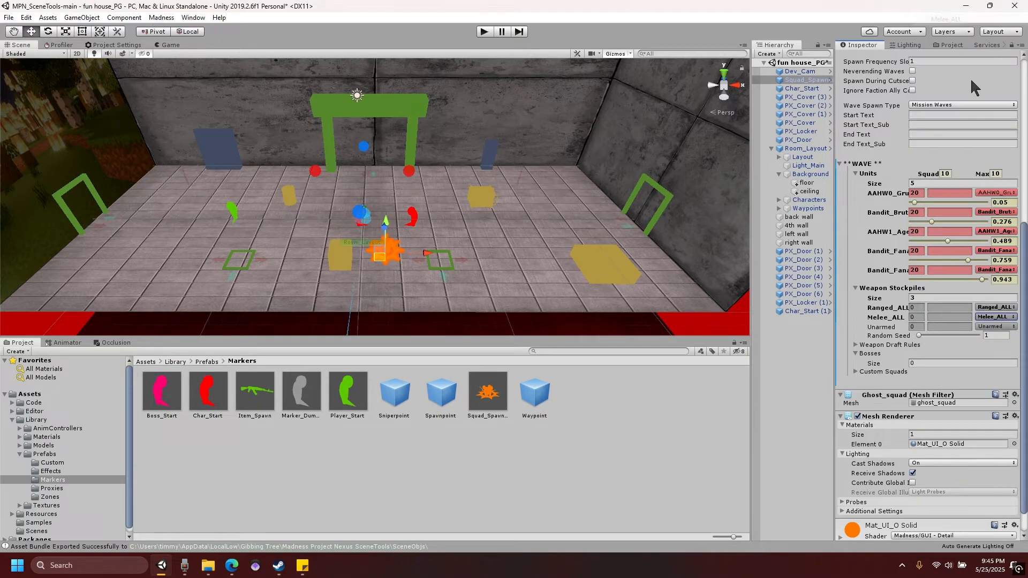
Step: Set the Ranged_ALL and Melee_ALL stockpile amounts to 45 and Unarmed to 10, and raise the Random Seed to about mid-range
click(917, 307)
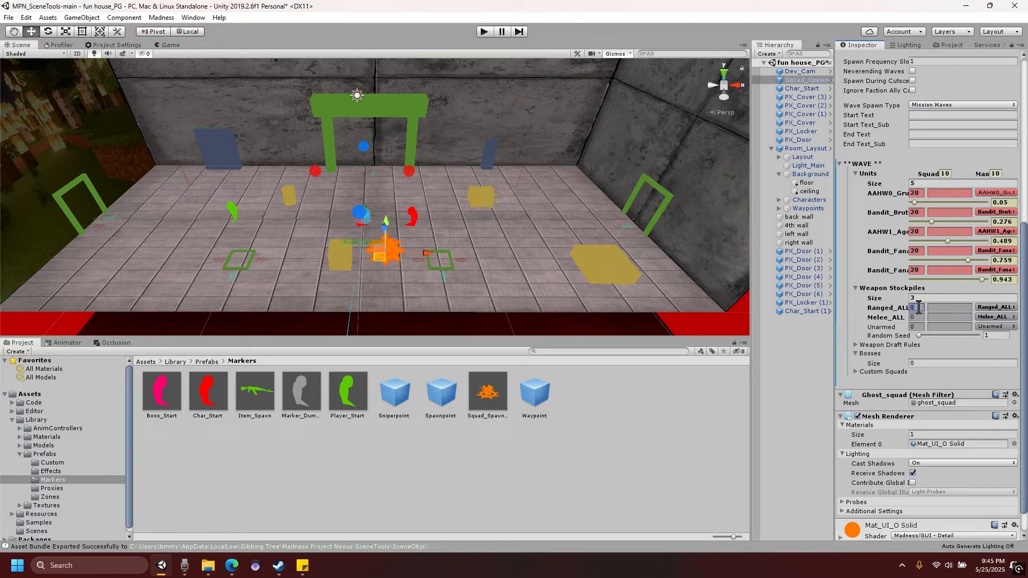
text(45)
click(916, 316)
text(45)
click(916, 327)
text(10)
drag(928, 335, 951, 348)
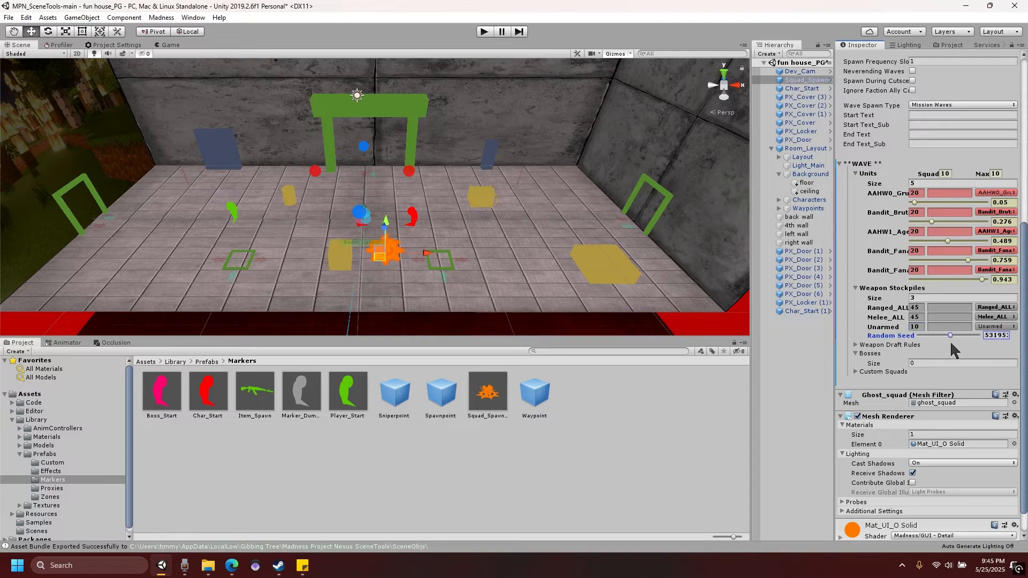
click(855, 288)
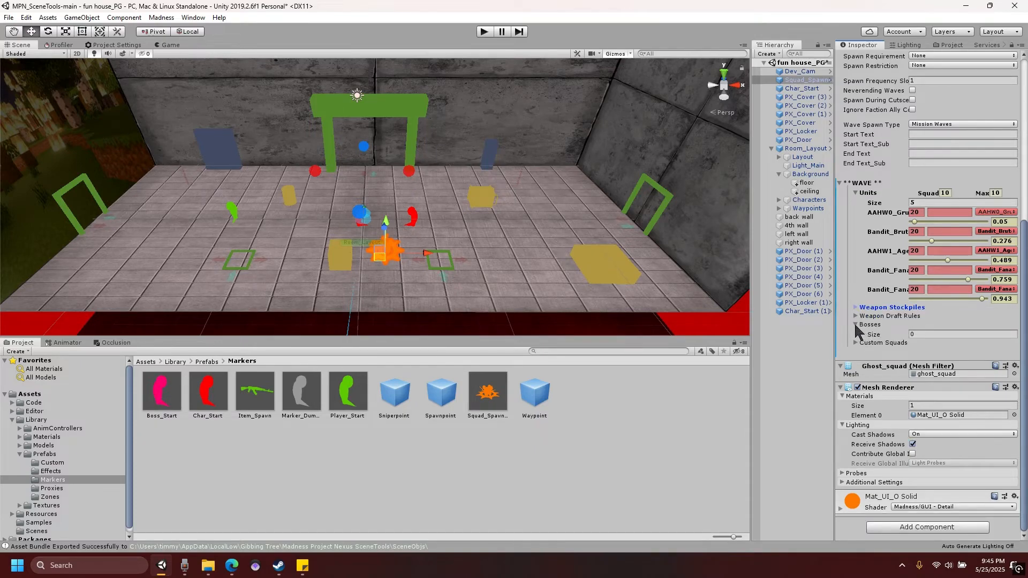
Step: Add one boss to the Squad_Spawner's wave and set its character to Bandit_Mag
click(931, 334)
text(1)
key(Return)
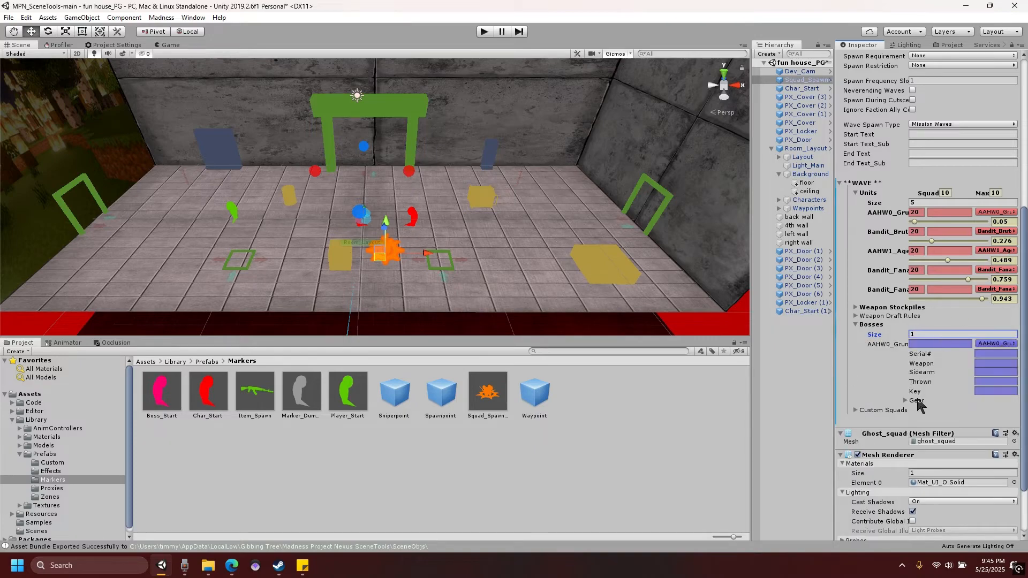
click(986, 345)
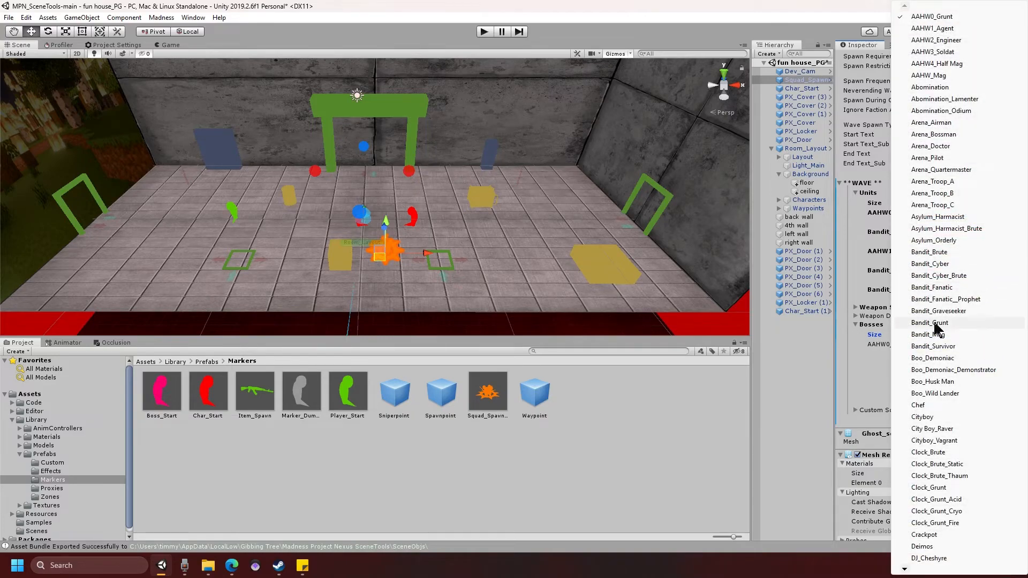
click(933, 333)
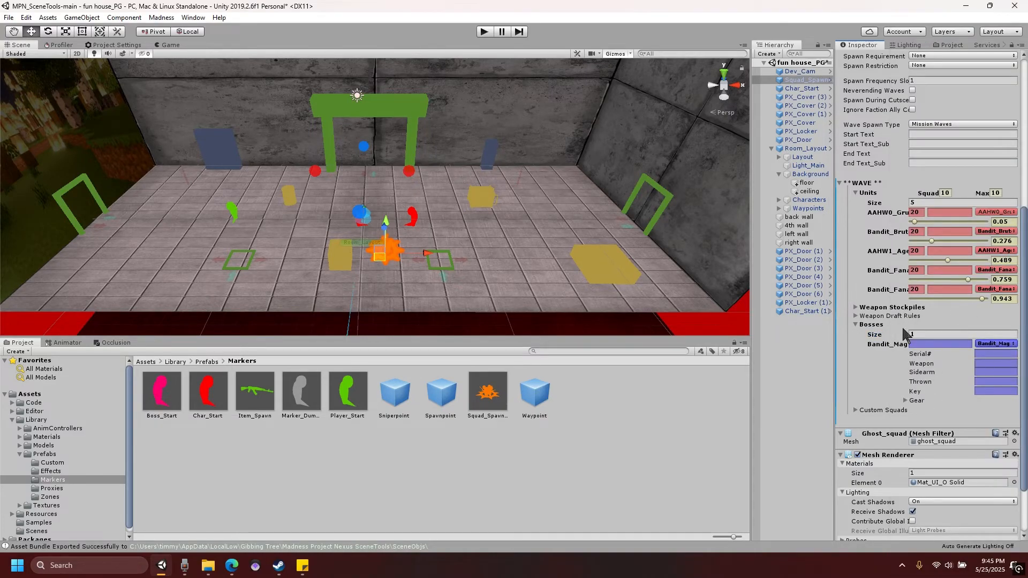
click(855, 324)
Step: Add one patrol path with a single path point to the Squad_Spawner and assign the Waypoint asset to it
scroll(916, 403, up, 5)
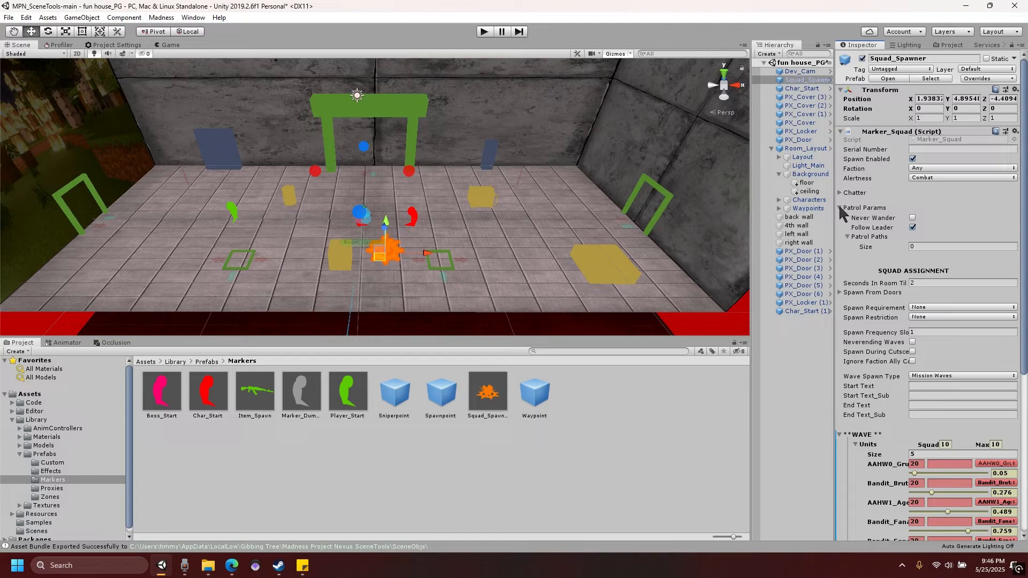
click(923, 247)
text(1)
key(Return)
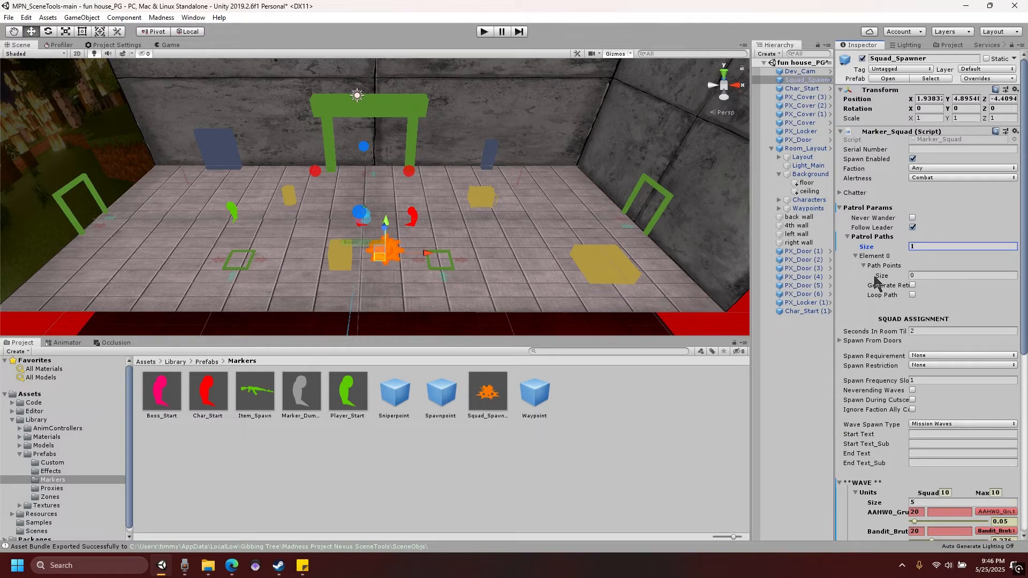
click(933, 275)
text(1)
key(Return)
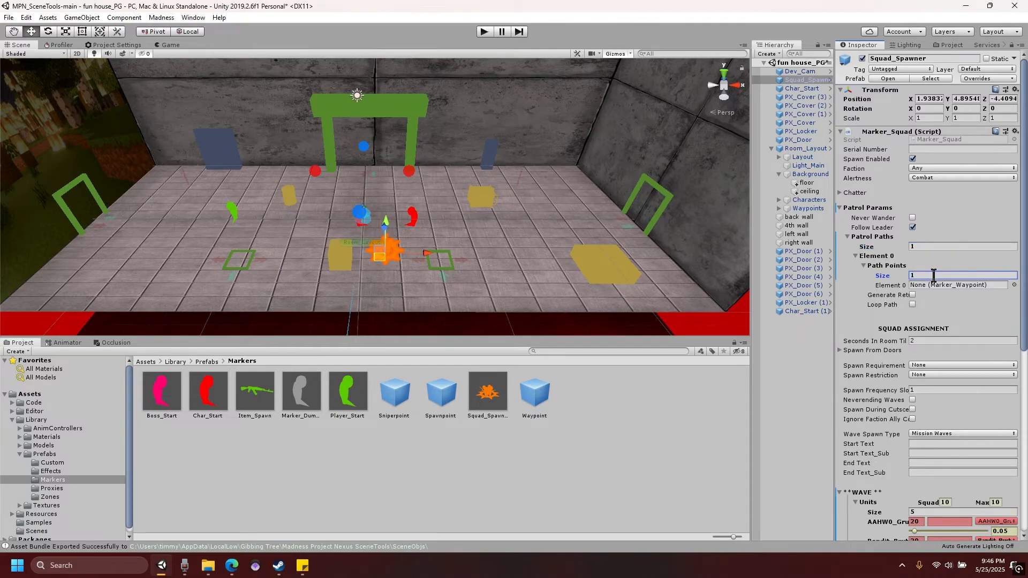
click(1013, 285)
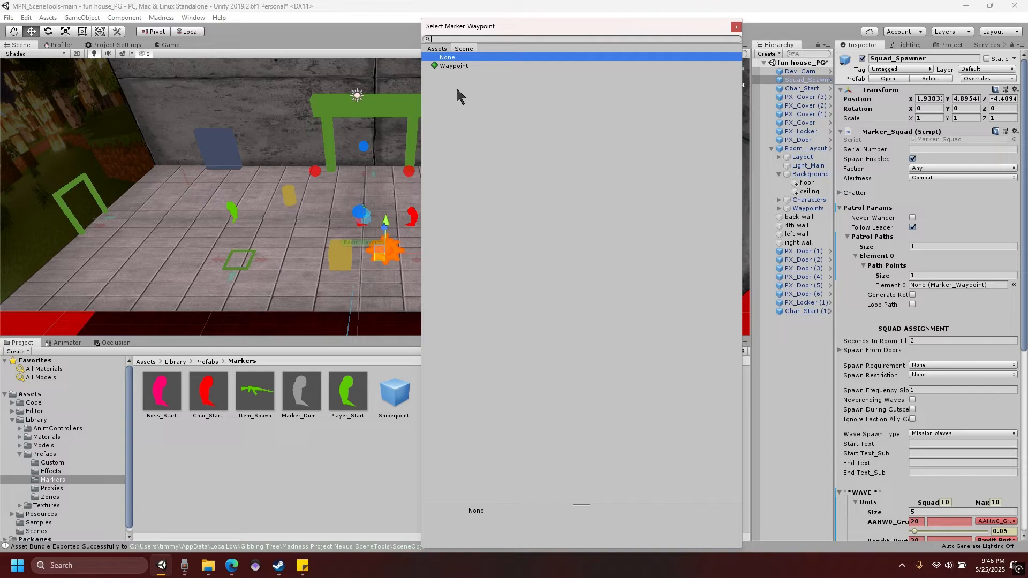
click(465, 64)
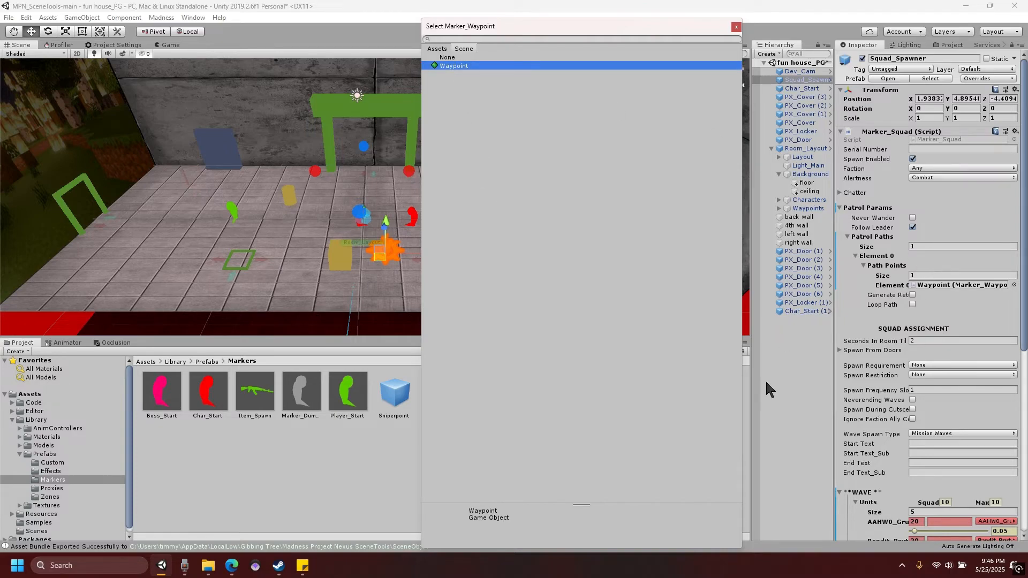
click(913, 331)
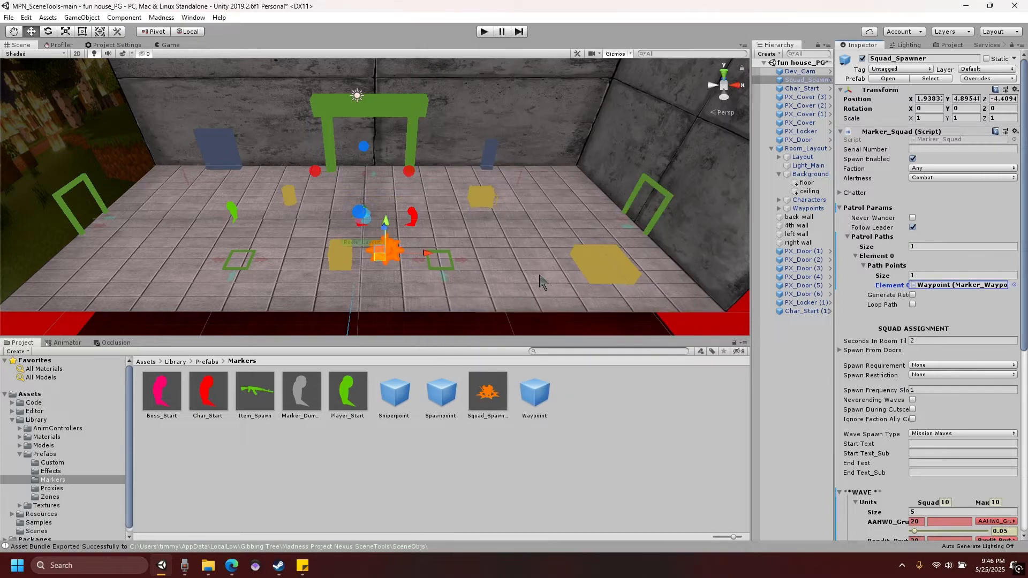
Step: Examine the whole room with its placed proxies and spawner markers from a wider view
scroll(529, 301, down, 3)
click(458, 301)
scroll(524, 239, down, 5)
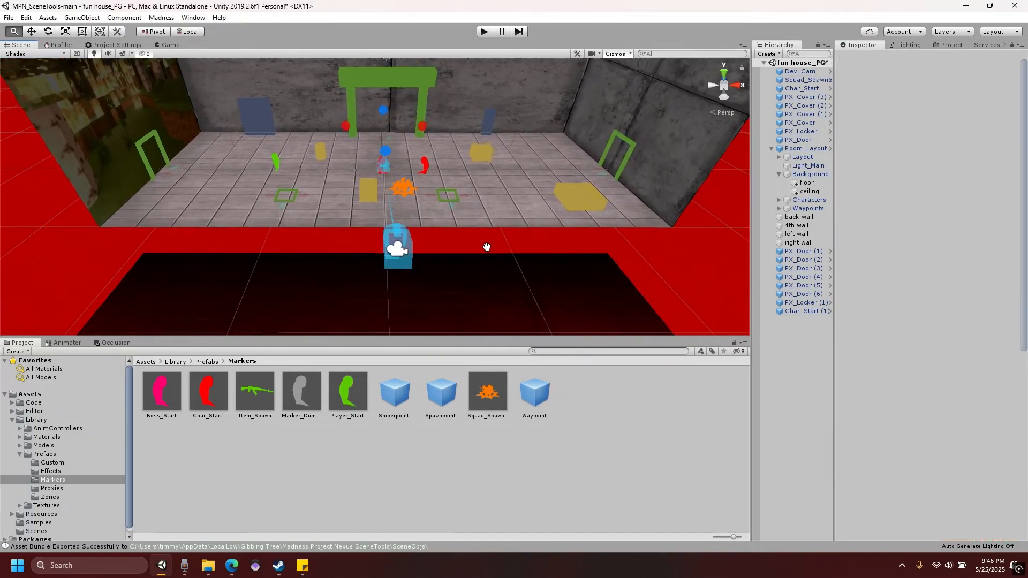
drag(487, 246, 478, 274)
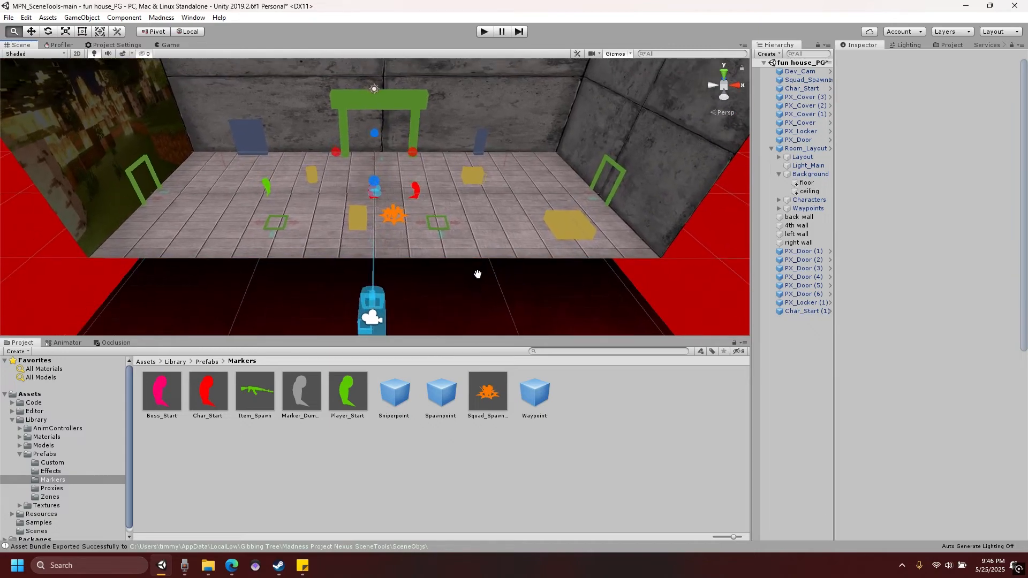
scroll(479, 280, up, 3)
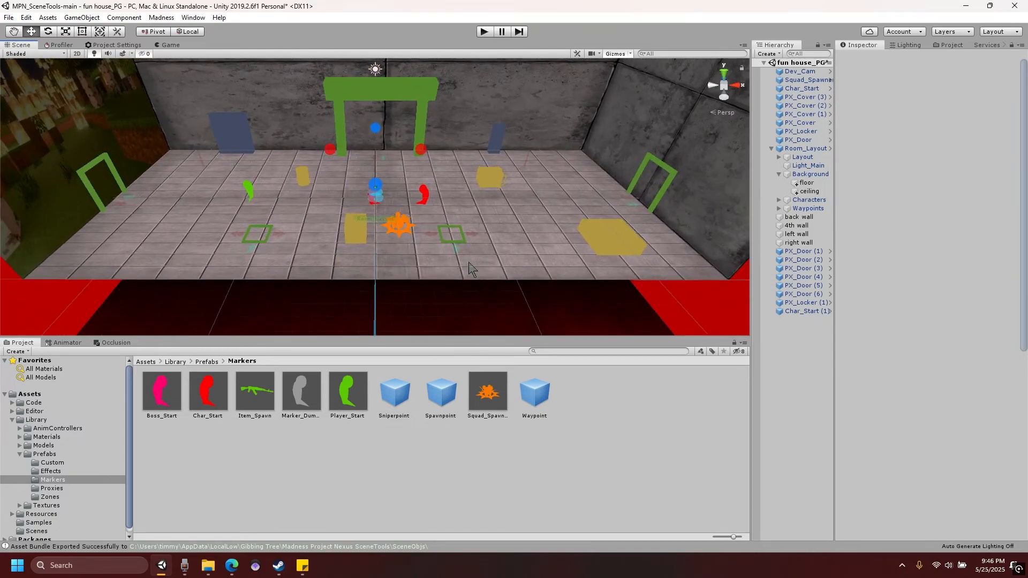
middle_drag(467, 261, 377, 241)
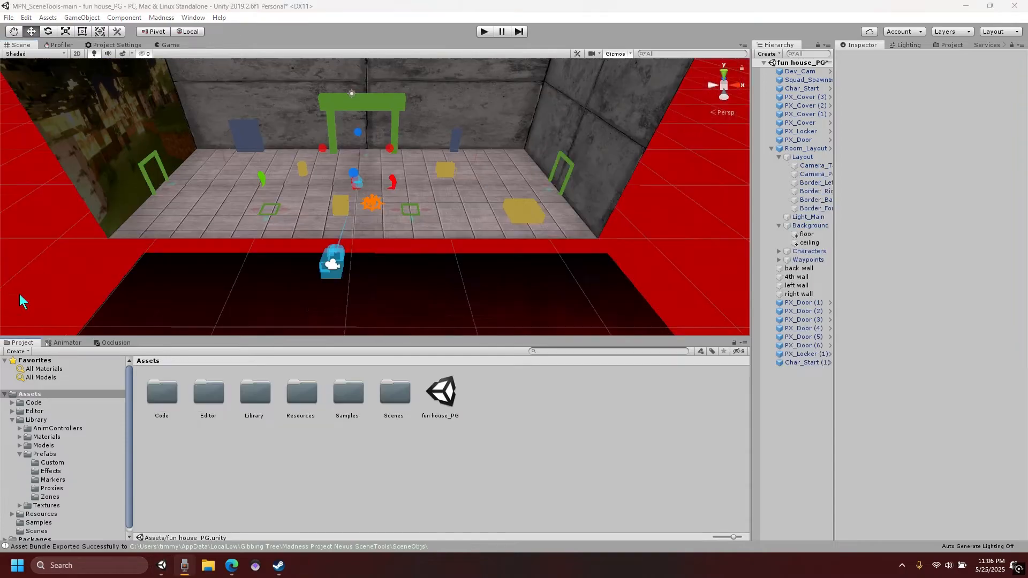
middle_drag(433, 276, 435, 305)
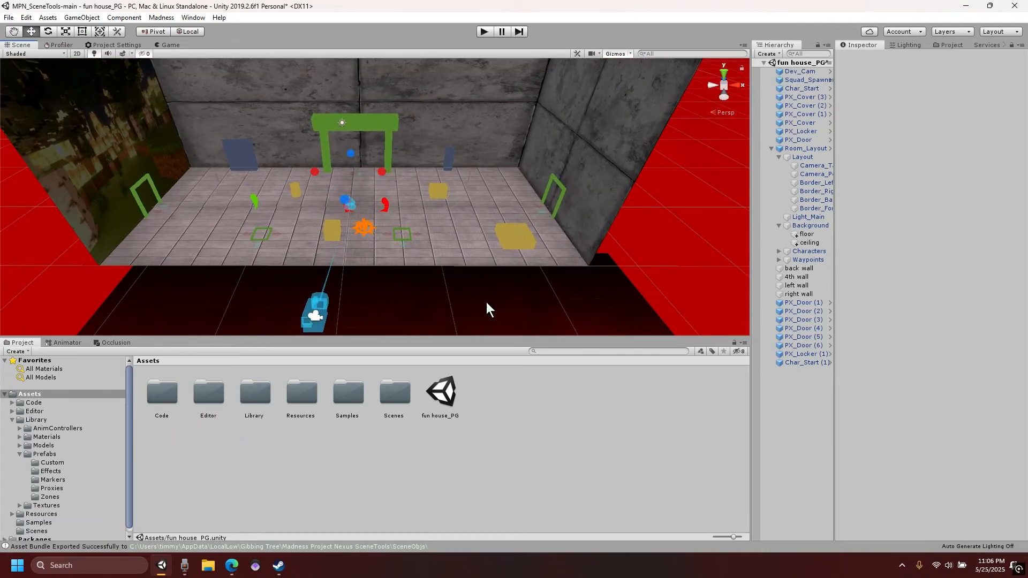
middle_drag(547, 285, 717, 256)
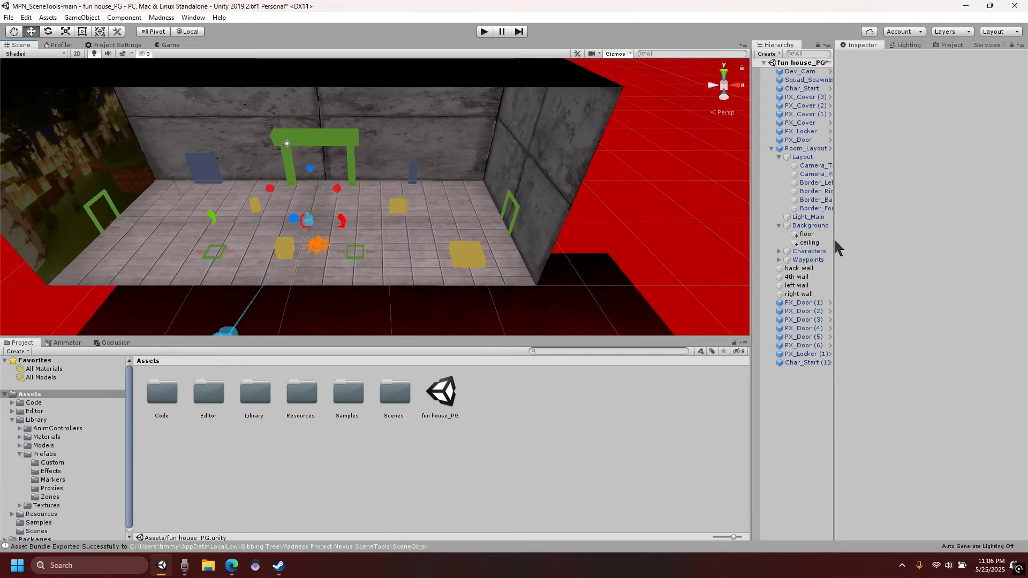
Step: Move all the PX_Cover, PX_Locker and PX_Door proxies under the Room_Layout object
drag(833, 241, 859, 241)
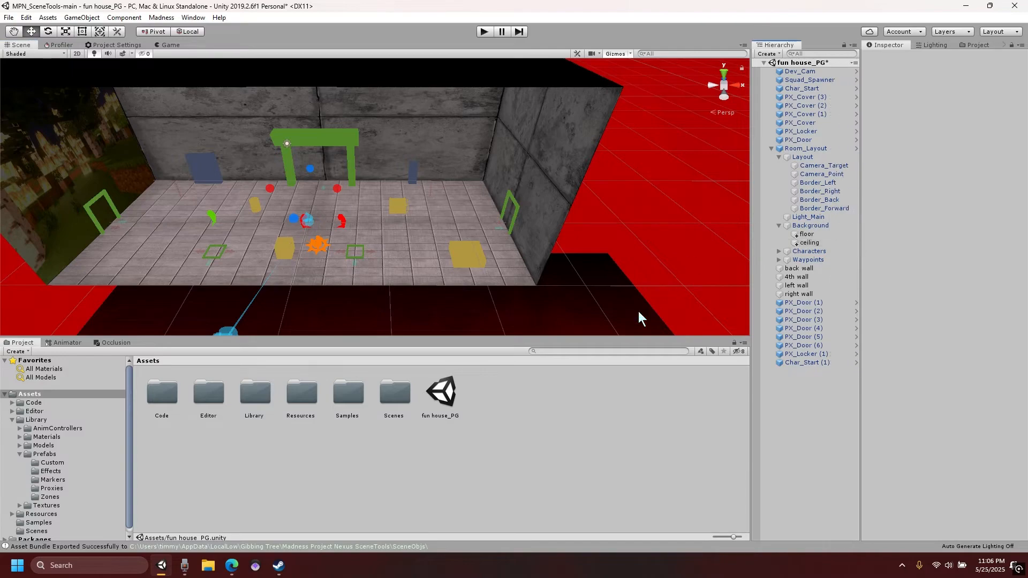
middle_drag(638, 311, 672, 276)
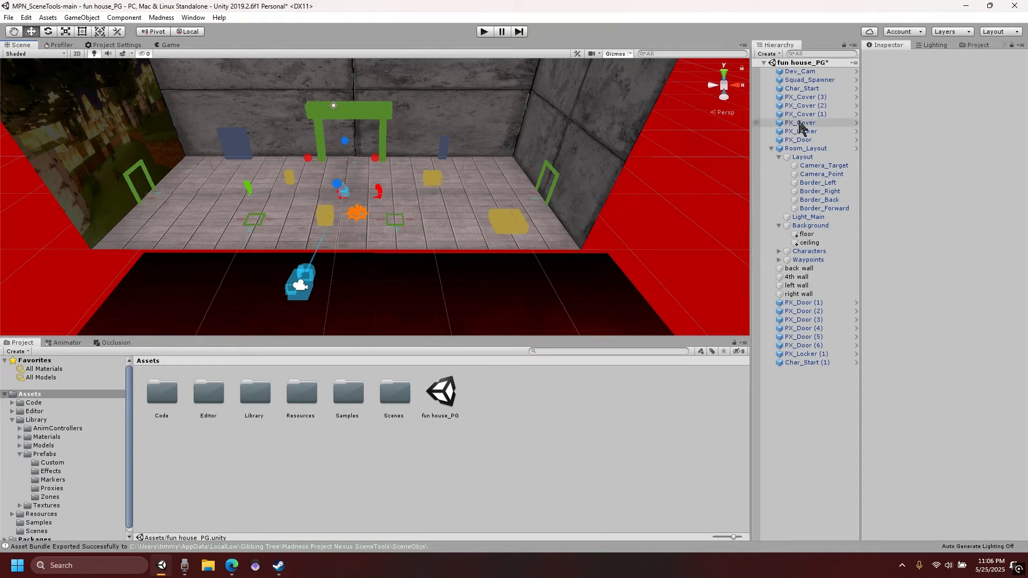
click(805, 96)
shift+click(798, 106)
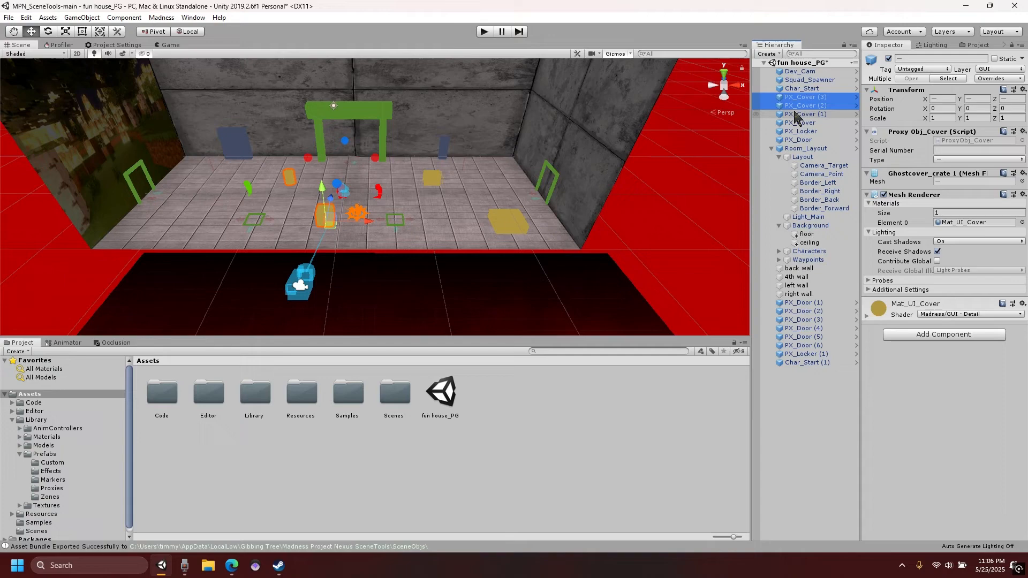
shift+click(798, 139)
ctrl+click(803, 303)
ctrl+click(803, 311)
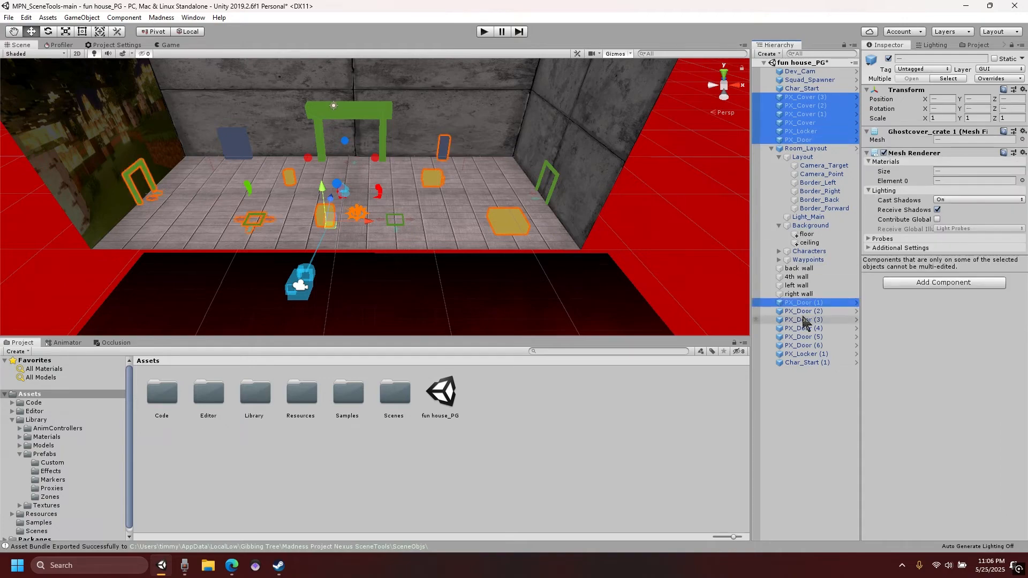
ctrl+click(803, 328)
ctrl+click(803, 319)
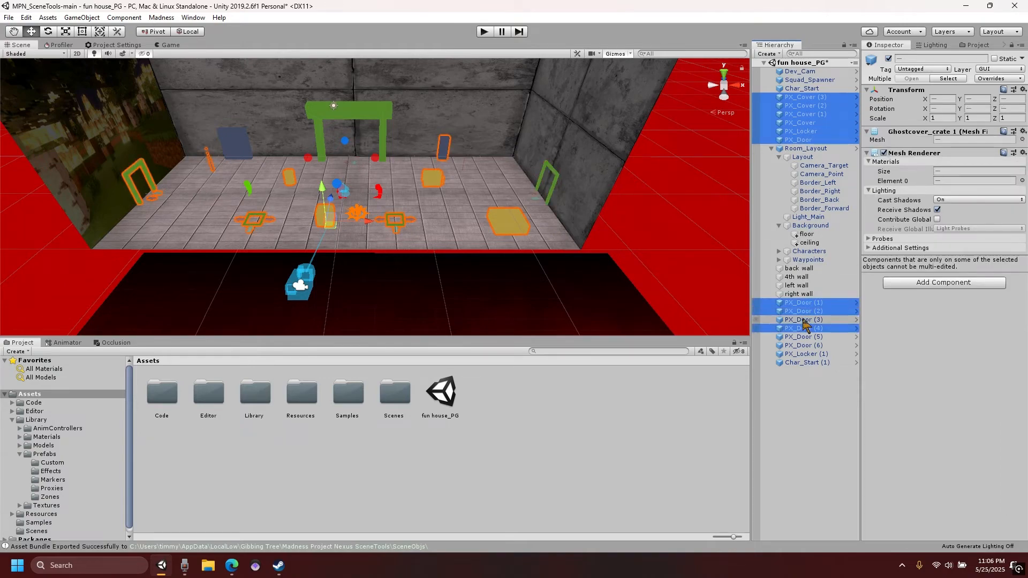
ctrl+click(803, 336)
ctrl+click(802, 346)
ctrl+click(805, 354)
drag(805, 336, 813, 152)
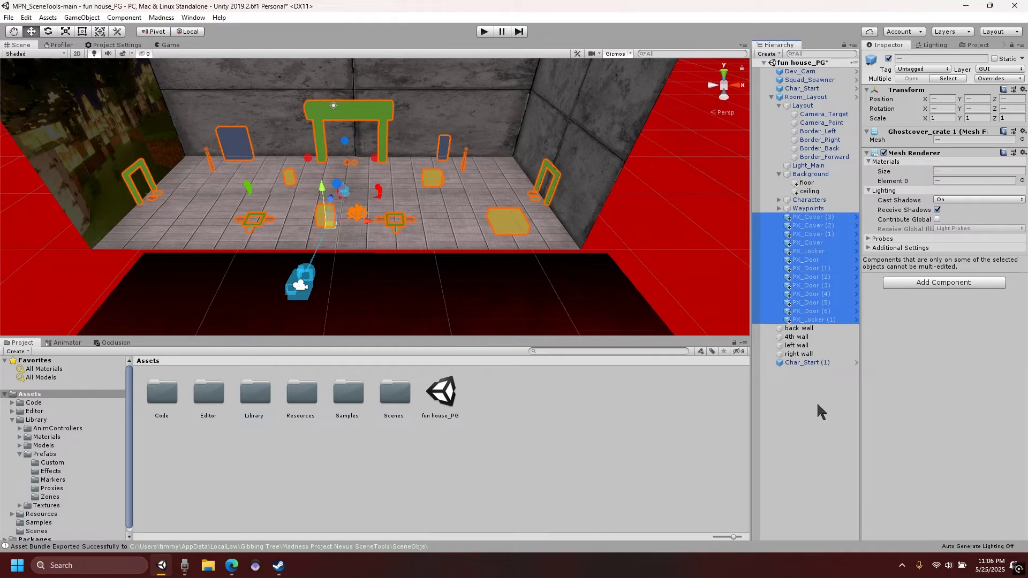
Step: Move the back wall, 4th wall, left wall and right wall under Room_Layout's Background group
click(797, 354)
shift+click(809, 329)
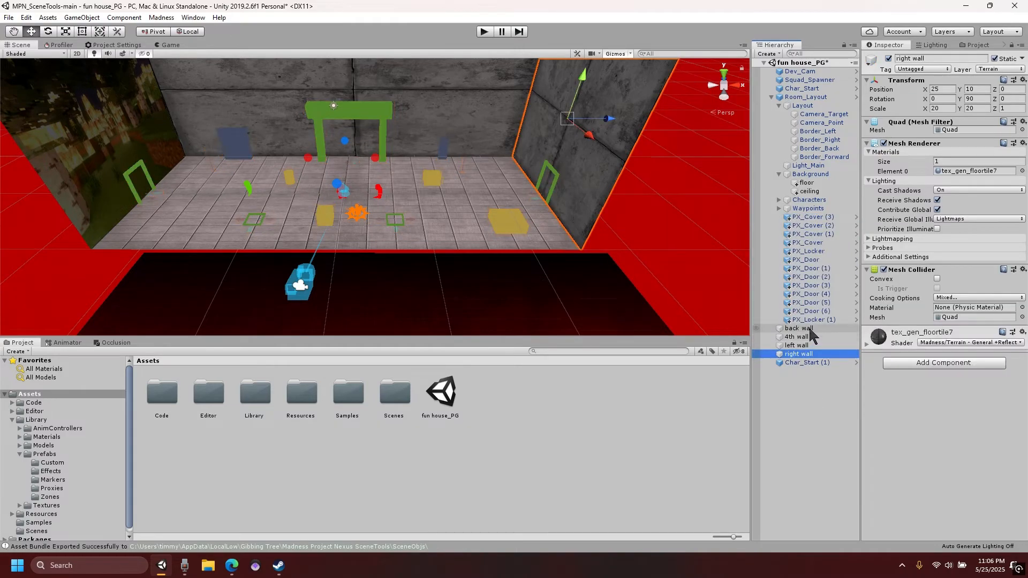
drag(803, 349, 815, 179)
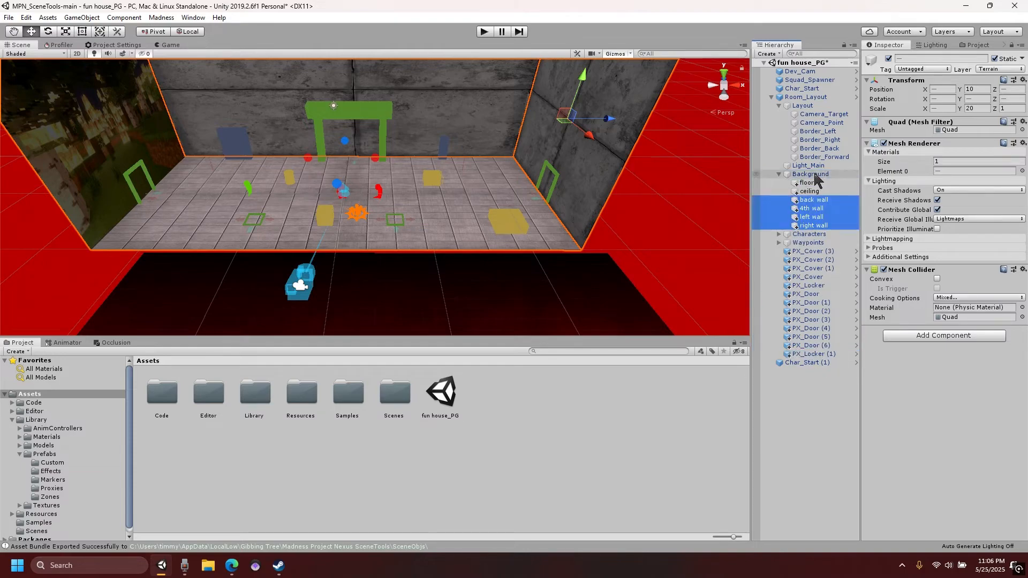
click(811, 401)
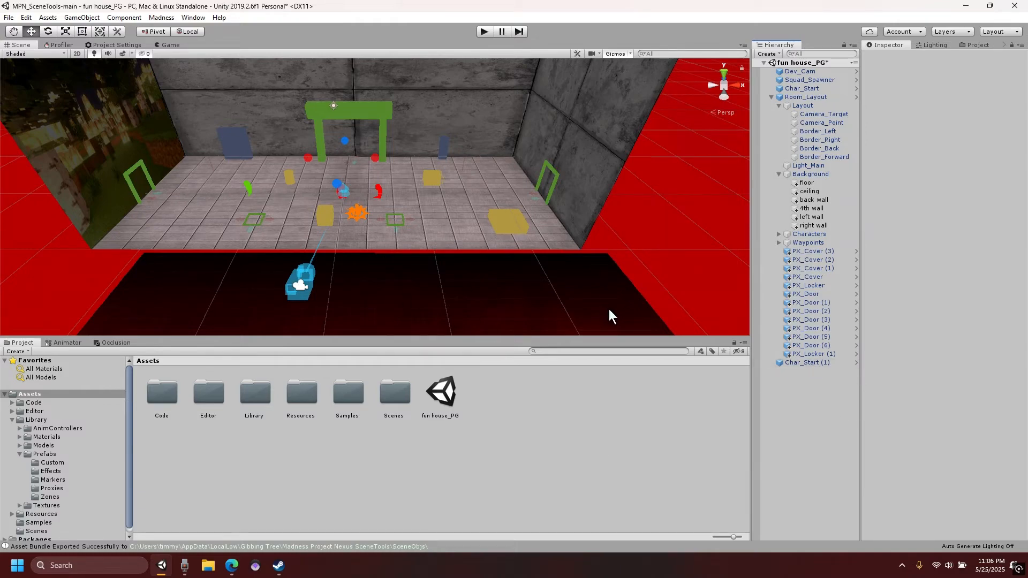
Step: Move Char_Start, Char_Start (1) and Squad_Spawner under Room_Layout's Characters group
click(805, 363)
ctrl+click(800, 89)
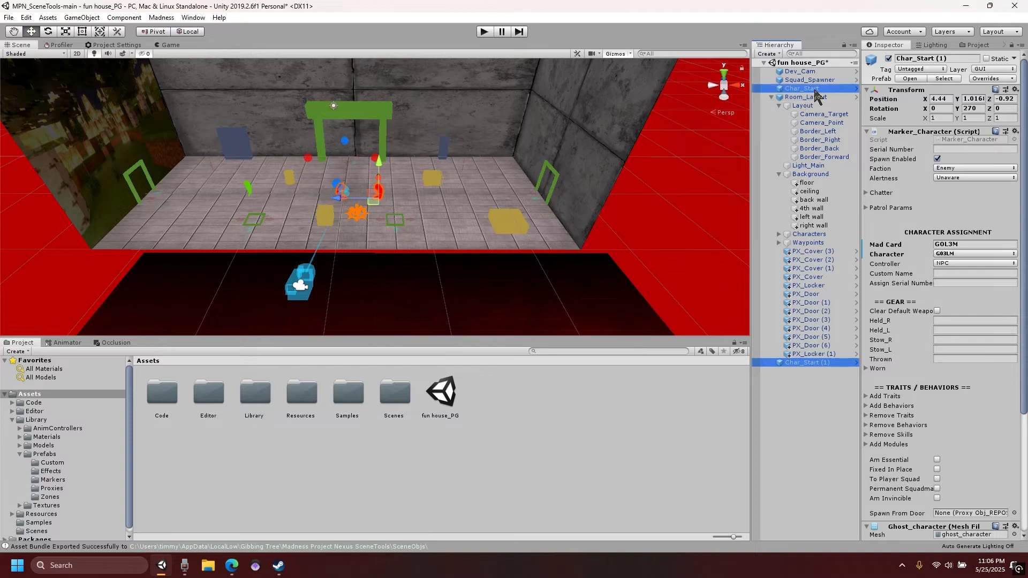
ctrl+click(797, 81)
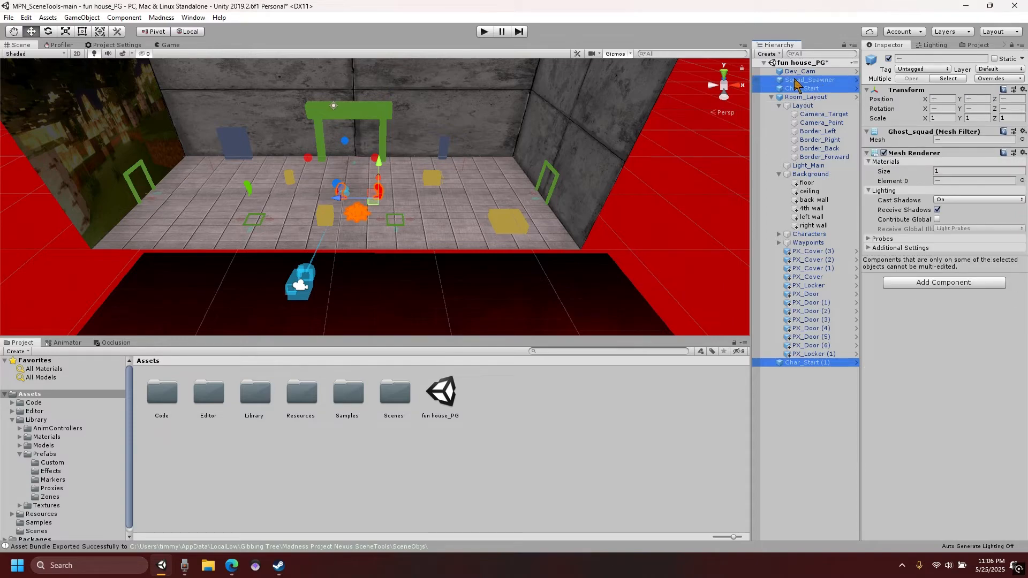
drag(796, 84, 808, 238)
click(797, 413)
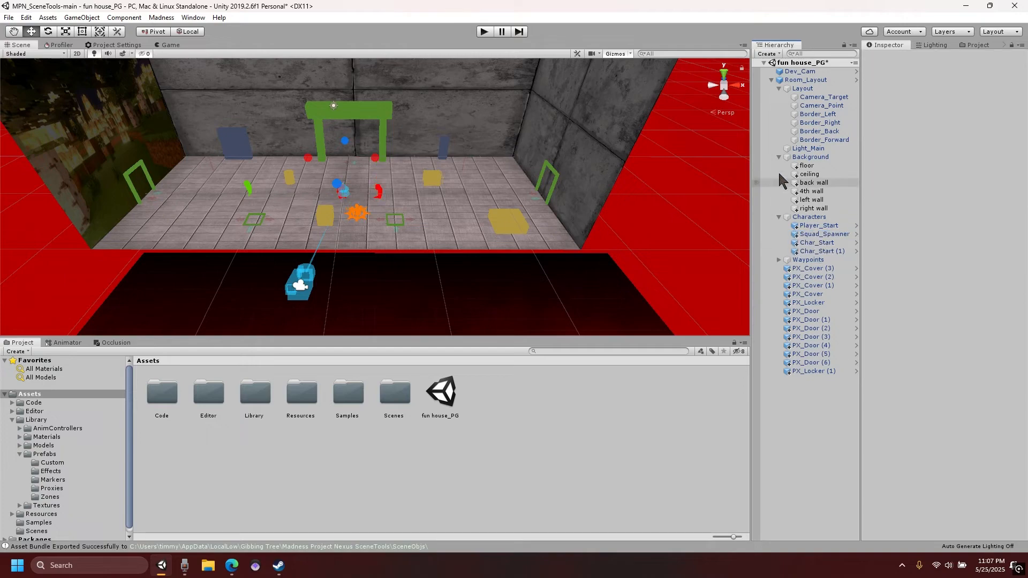
Step: Collapse the Background and Characters groups under Room_Layout in the hierarchy
click(771, 79)
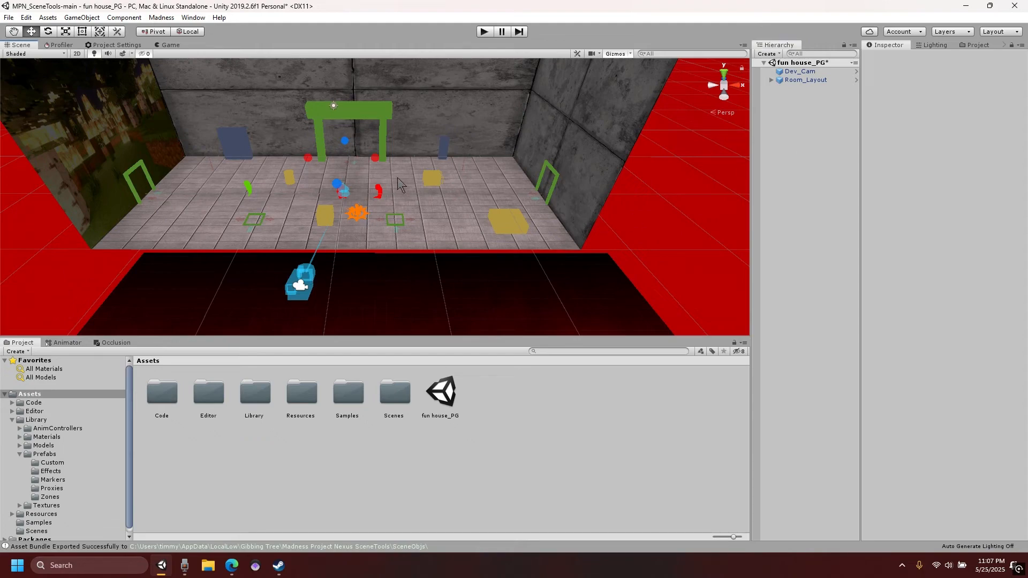
middle_drag(422, 201, 466, 168)
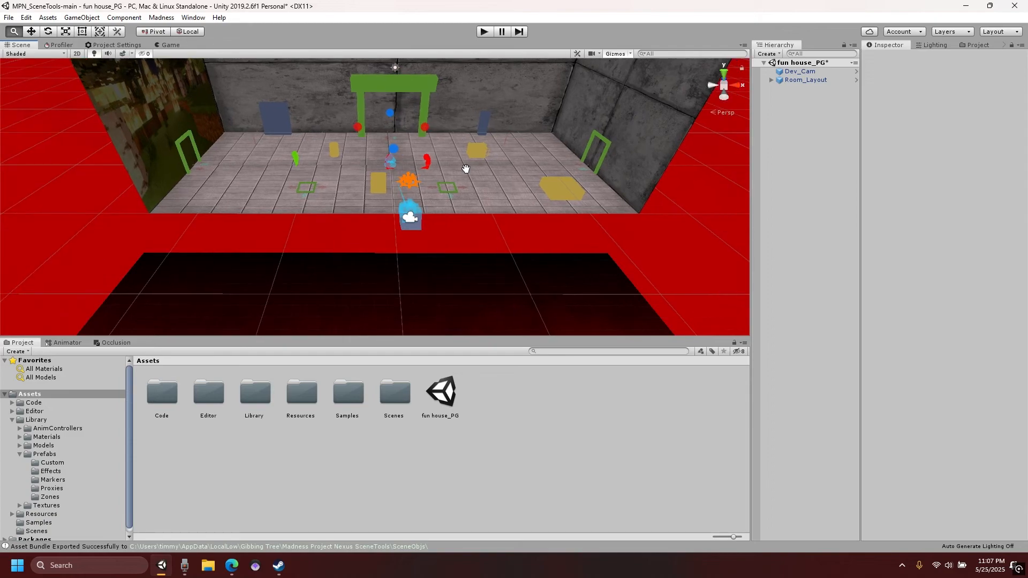
click(771, 80)
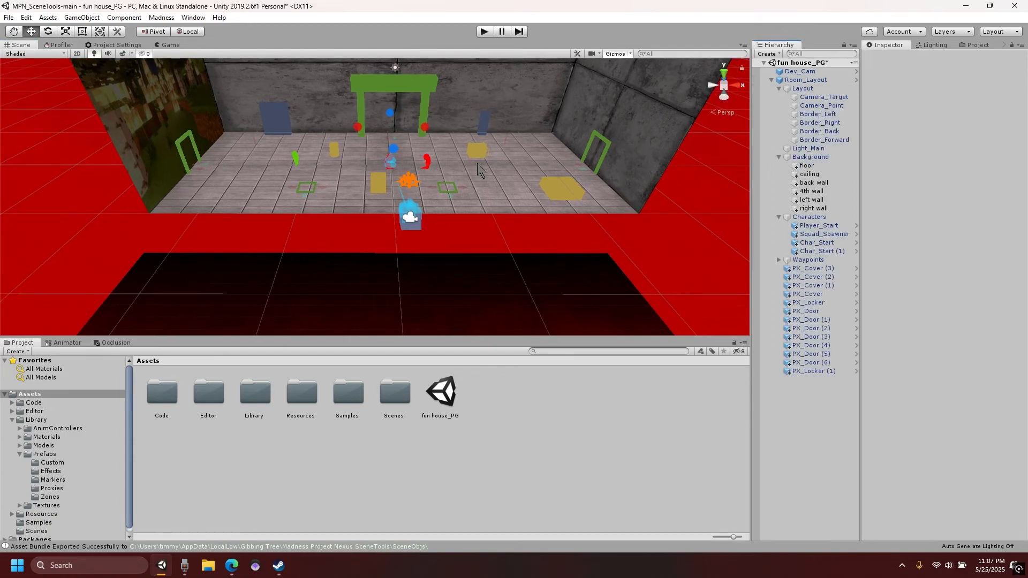
click(779, 157)
click(778, 165)
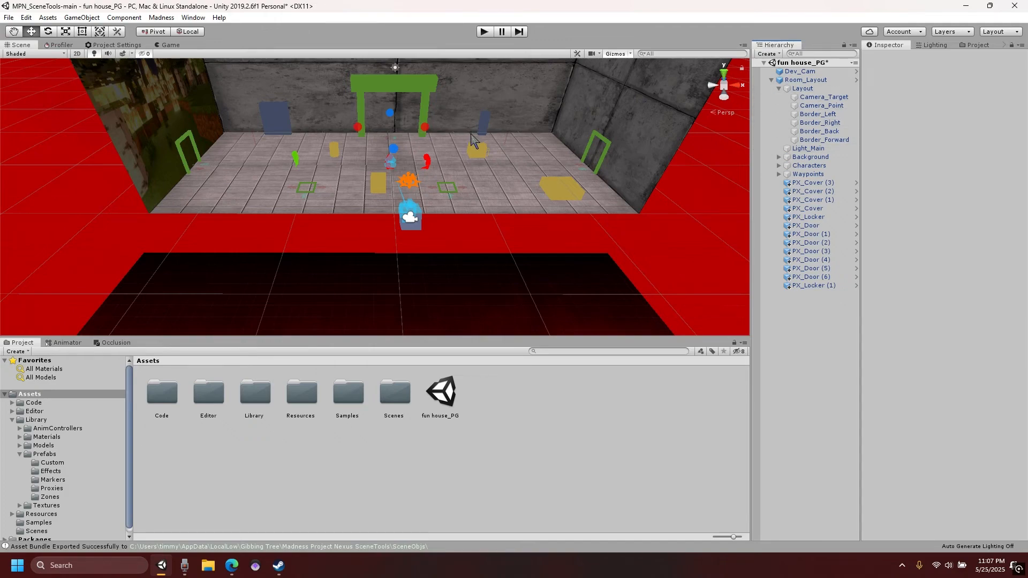
Step: Examine the room and the Layout group's camera and border markers from several angles
middle_drag(470, 133, 616, 120)
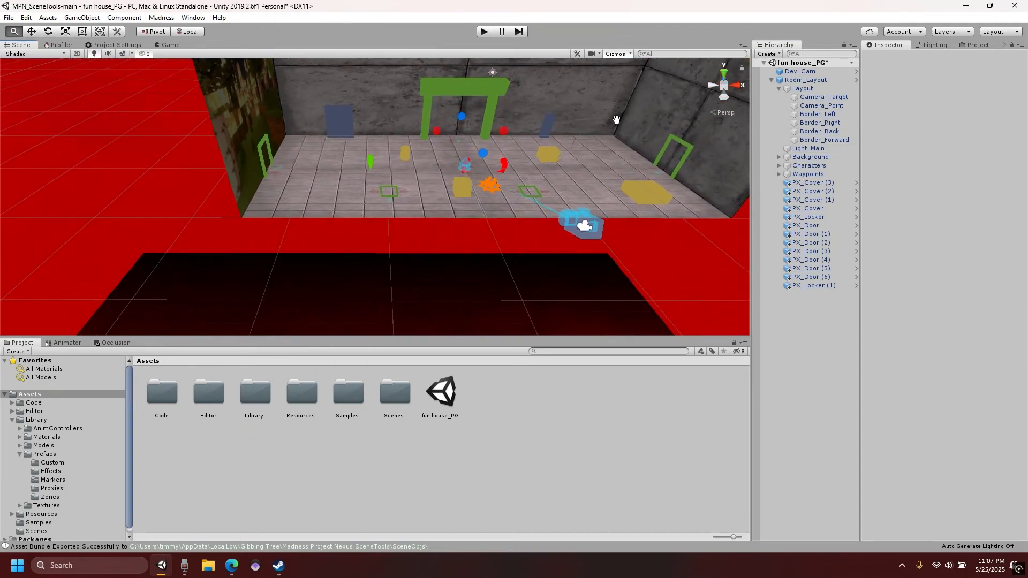
middle_drag(239, 201, 455, 194)
right_drag(327, 177, 295, 160)
middle_drag(426, 140, 410, 163)
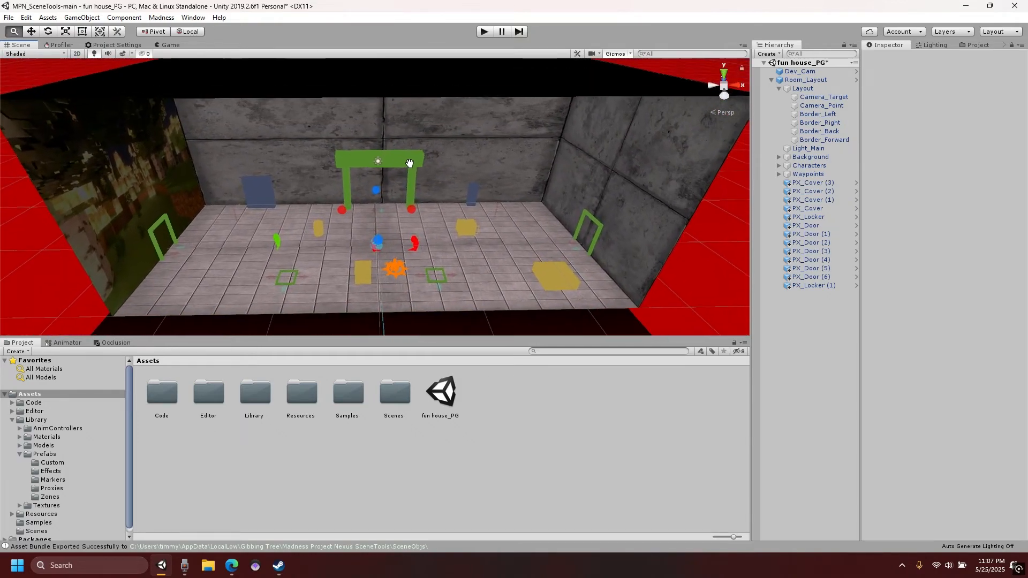
scroll(409, 161, down, 5)
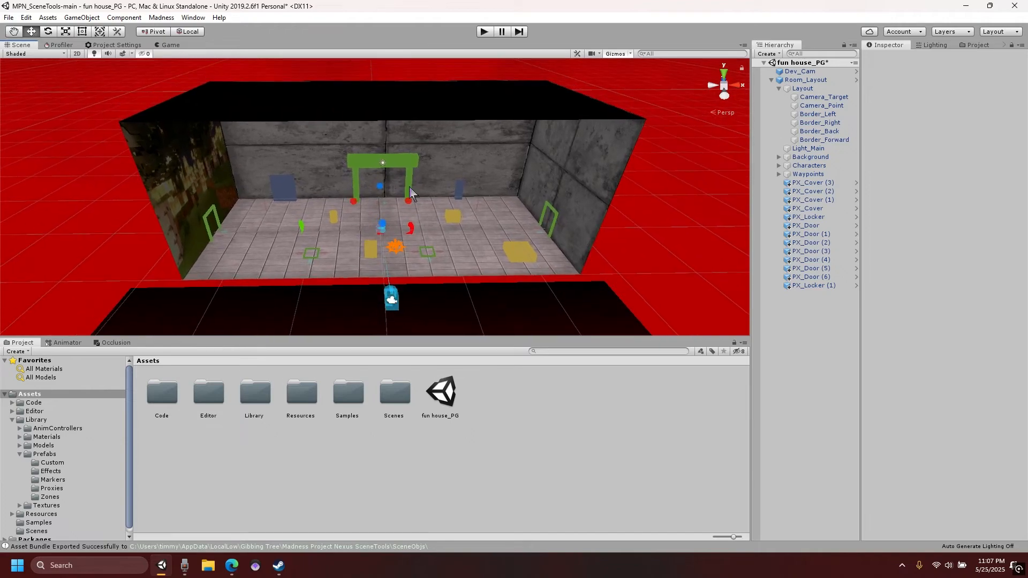
scroll(409, 190, up, 5)
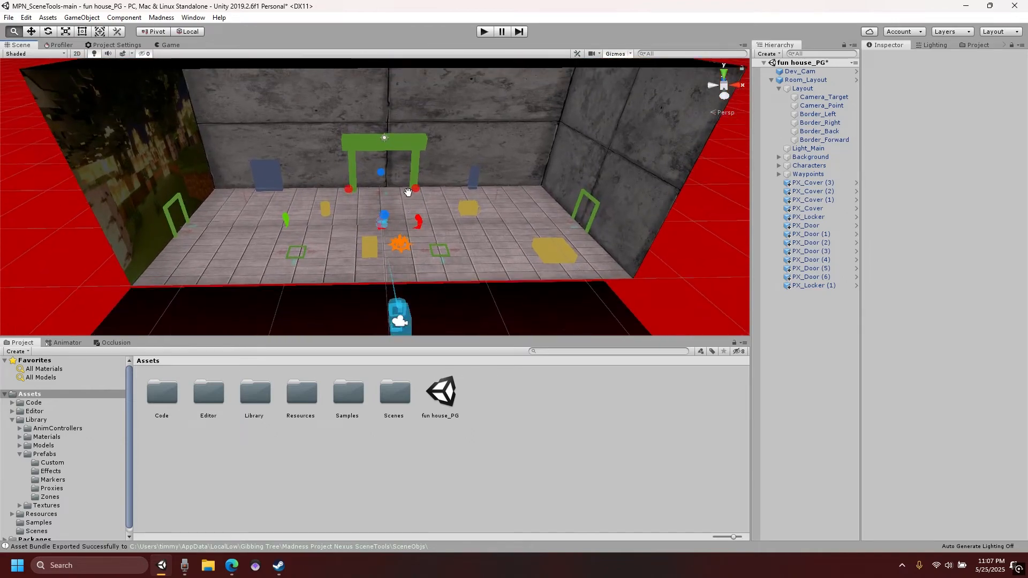
middle_drag(408, 192, 405, 200)
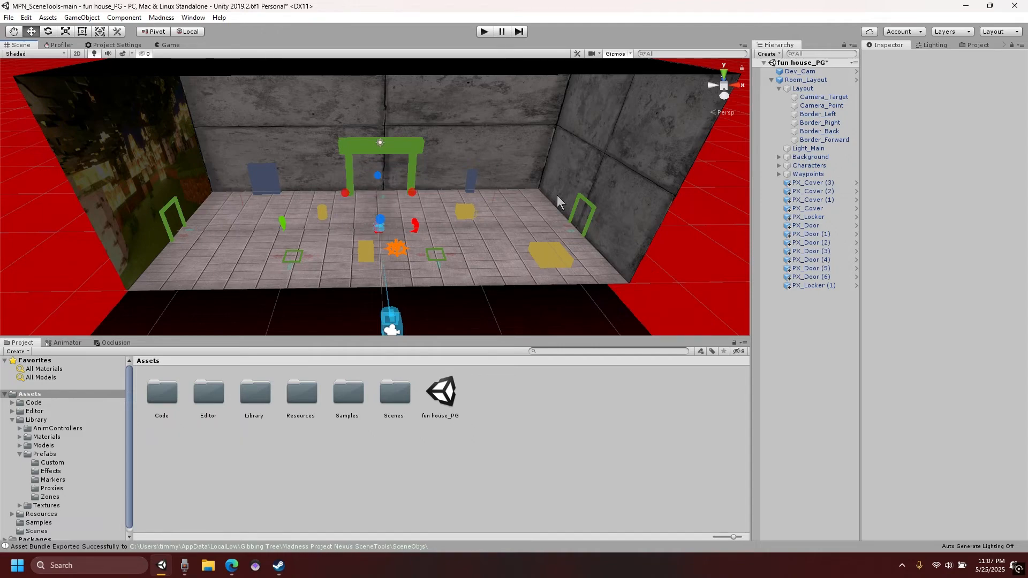
click(802, 89)
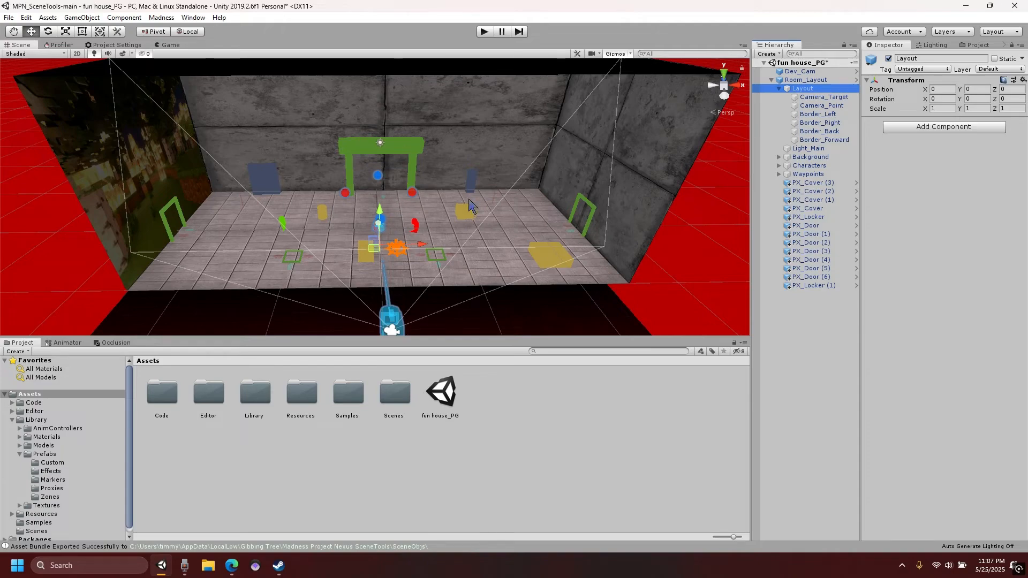
right_drag(396, 234, 358, 224)
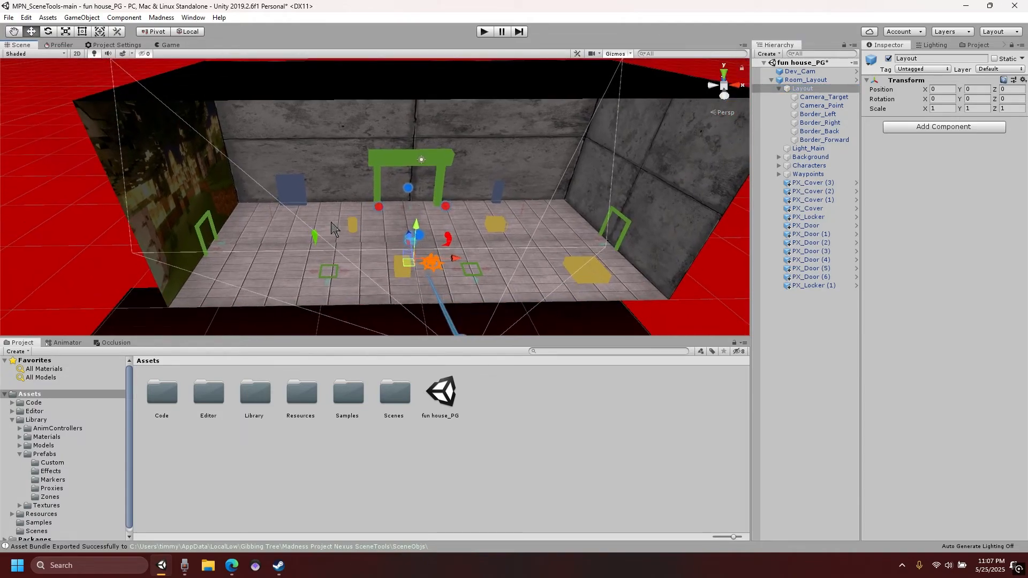
middle_drag(331, 220, 307, 218)
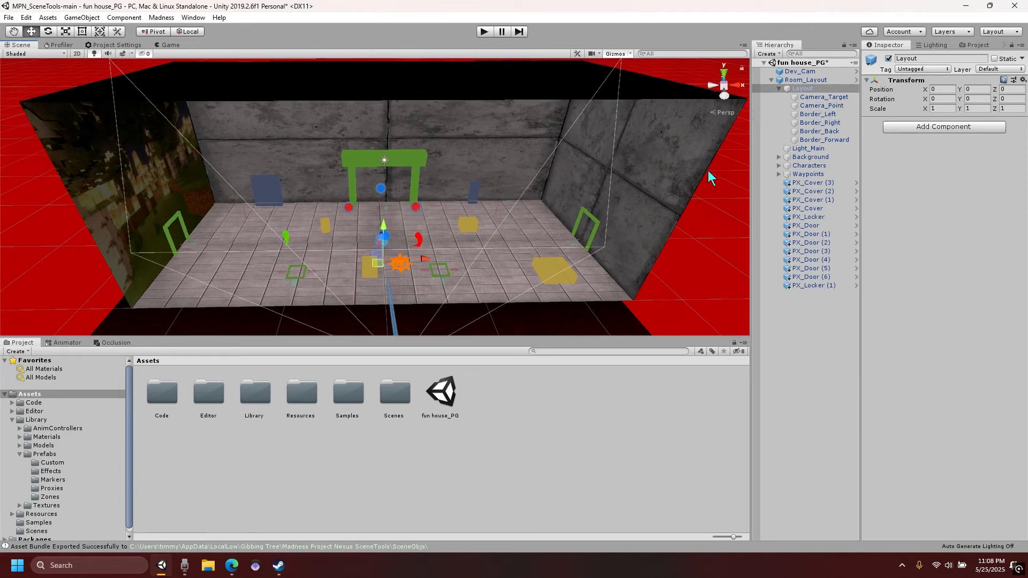
Step: Move Border_Left to the left wall at about X -26.22 and Border_Right out to the right wall
click(839, 113)
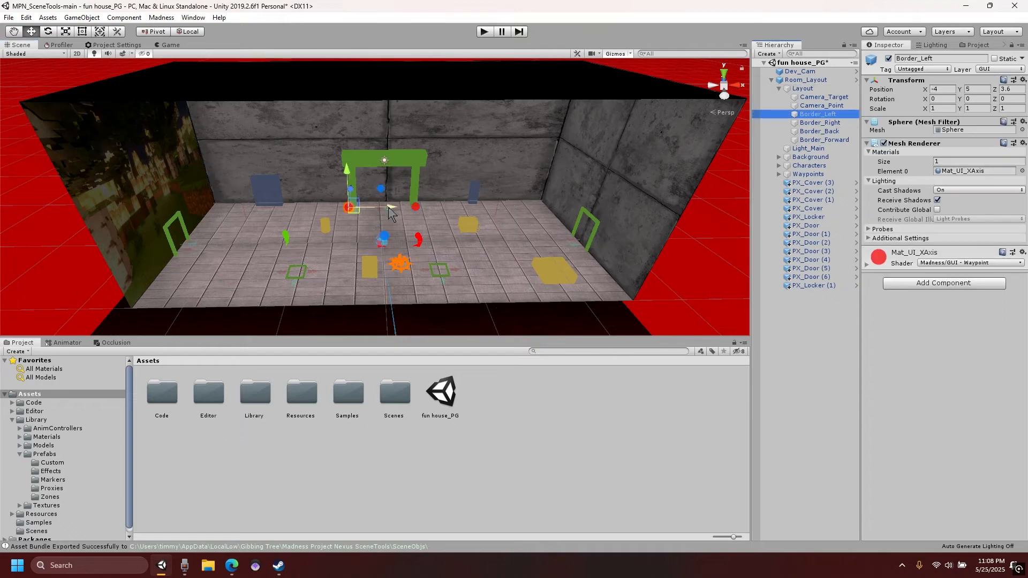
drag(390, 212, 203, 220)
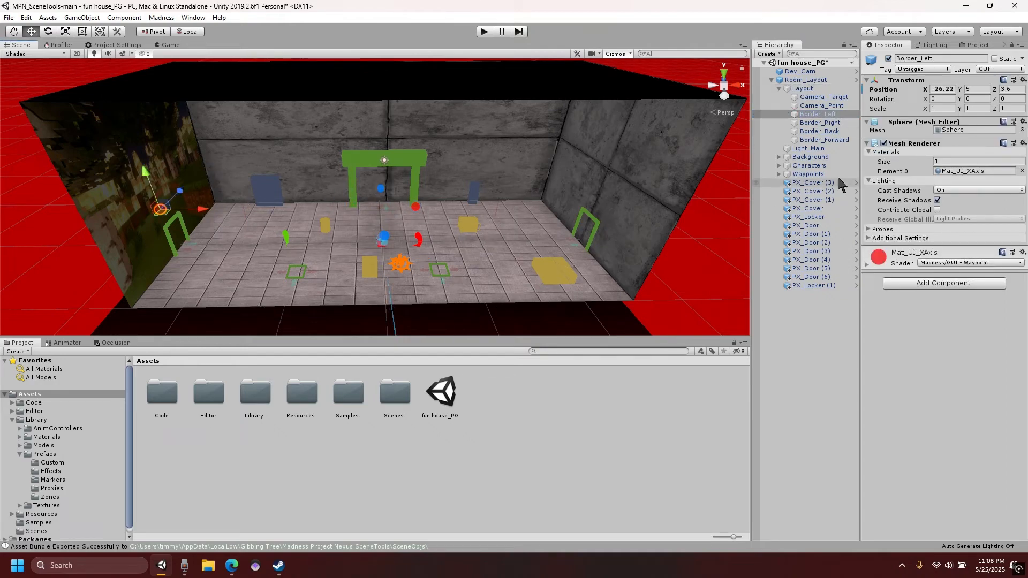
click(829, 123)
drag(464, 212, 375, 211)
Step: Move Border_Forward toward the back wall to about Z 13.81 and Border_Back toward the room's open front to about Z -7.21
click(824, 140)
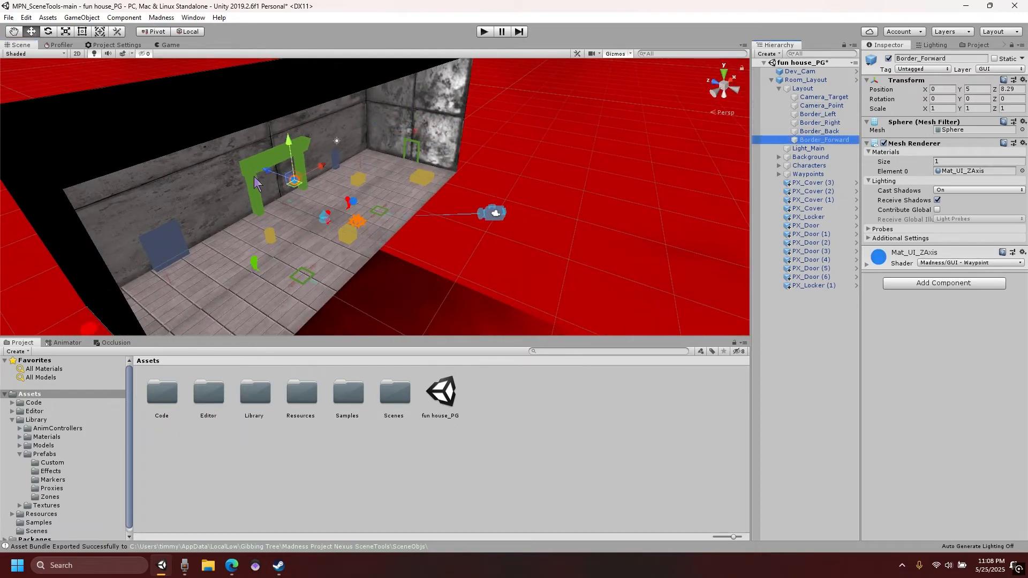
drag(275, 174, 247, 163)
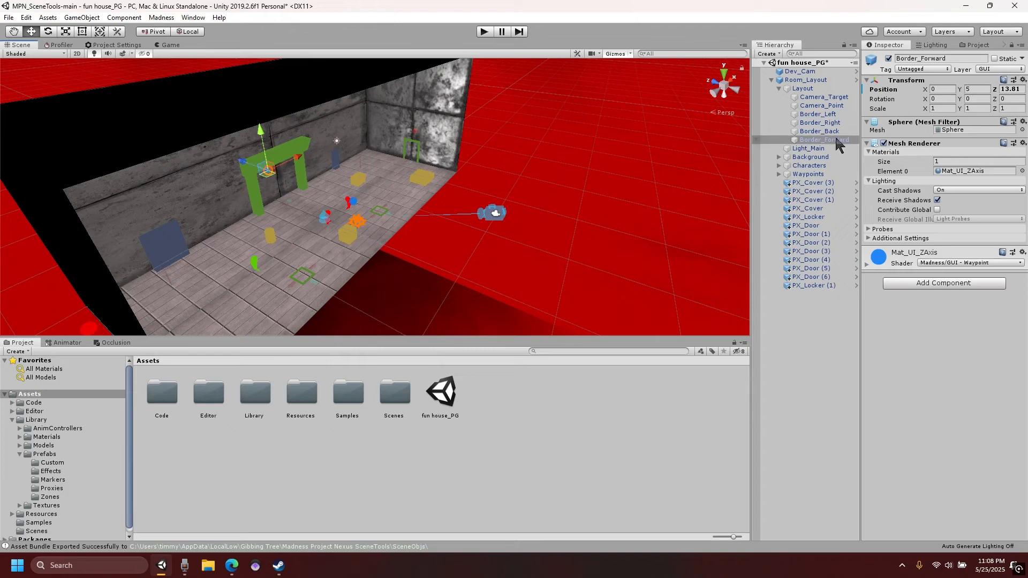
click(819, 132)
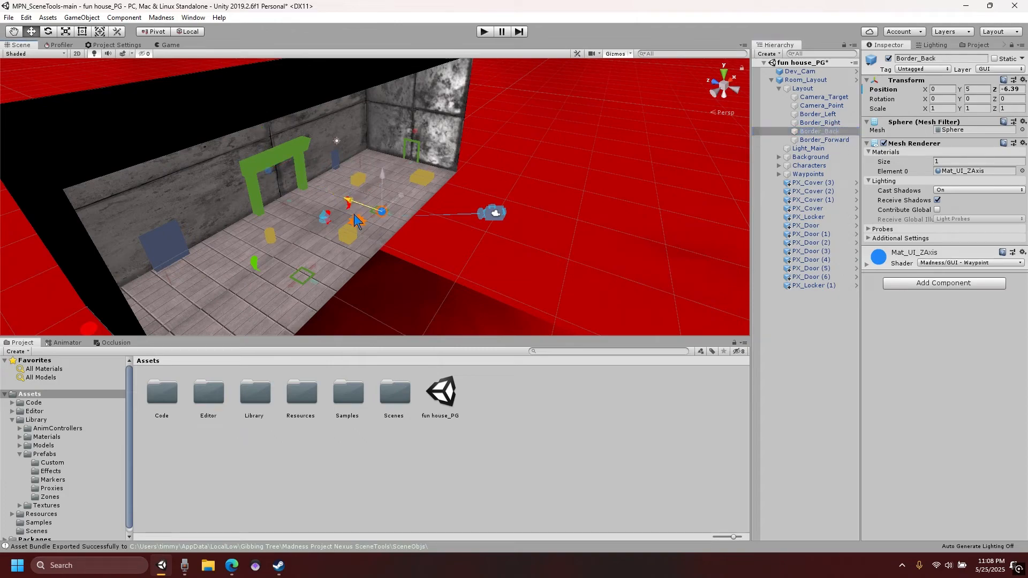
drag(355, 214, 359, 217)
Step: Examine the placement of the four border markers from around the room
right_drag(557, 211, 631, 171)
scroll(535, 146, down, 3)
middle_drag(369, 203, 342, 166)
right_drag(502, 149, 407, 142)
middle_drag(456, 117, 367, 176)
right_drag(367, 181, 337, 138)
scroll(380, 194, up, 3)
middle_drag(386, 191, 398, 143)
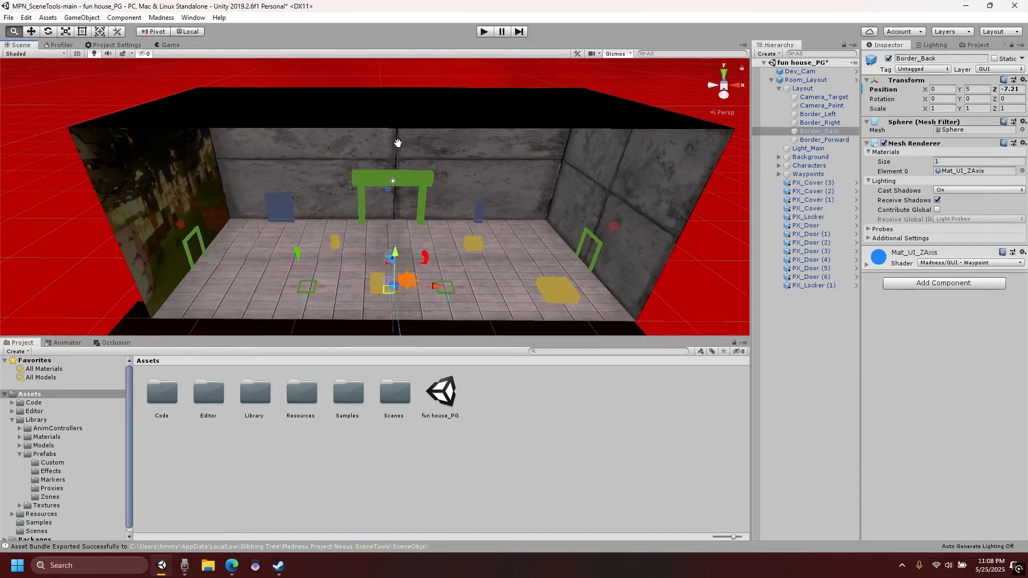
Step: Select Camera_Target and examine its placement in the middle of the room from near and far
click(823, 97)
scroll(432, 236, up, 2)
middle_drag(432, 236, 431, 182)
scroll(431, 187, up, 4)
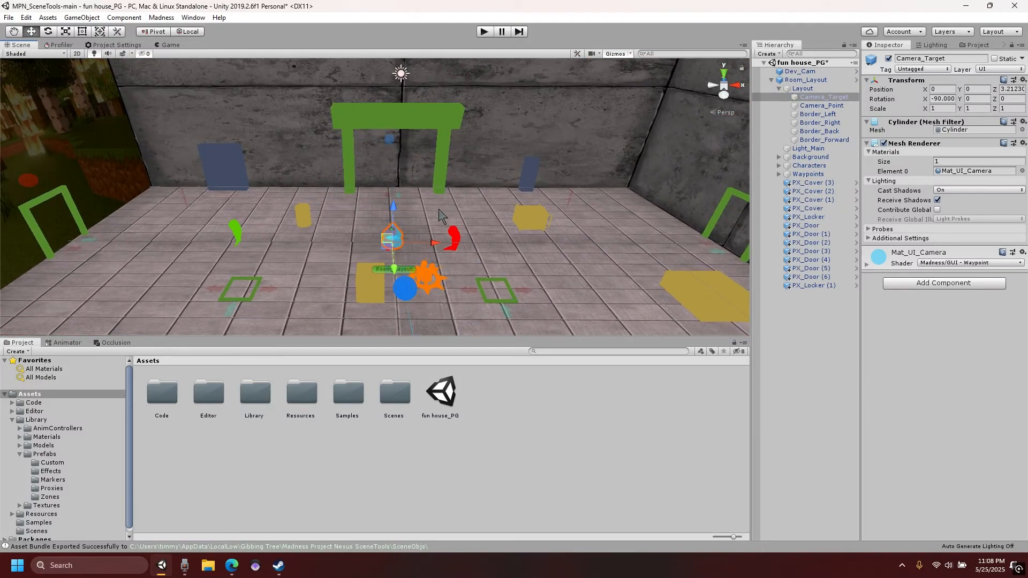
scroll(439, 216, down, 3)
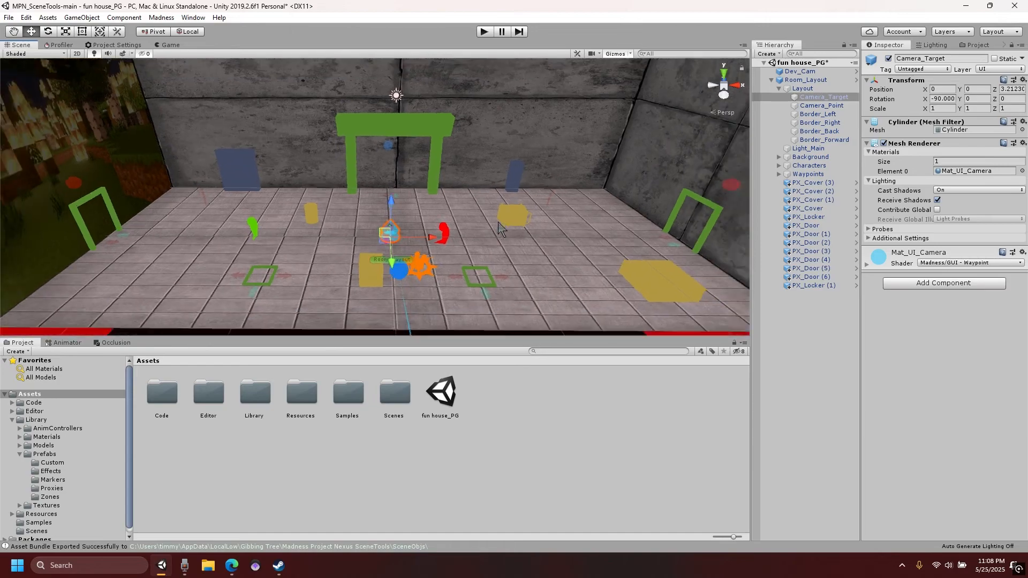
scroll(503, 217, down, 4)
middle_drag(469, 225, 535, 231)
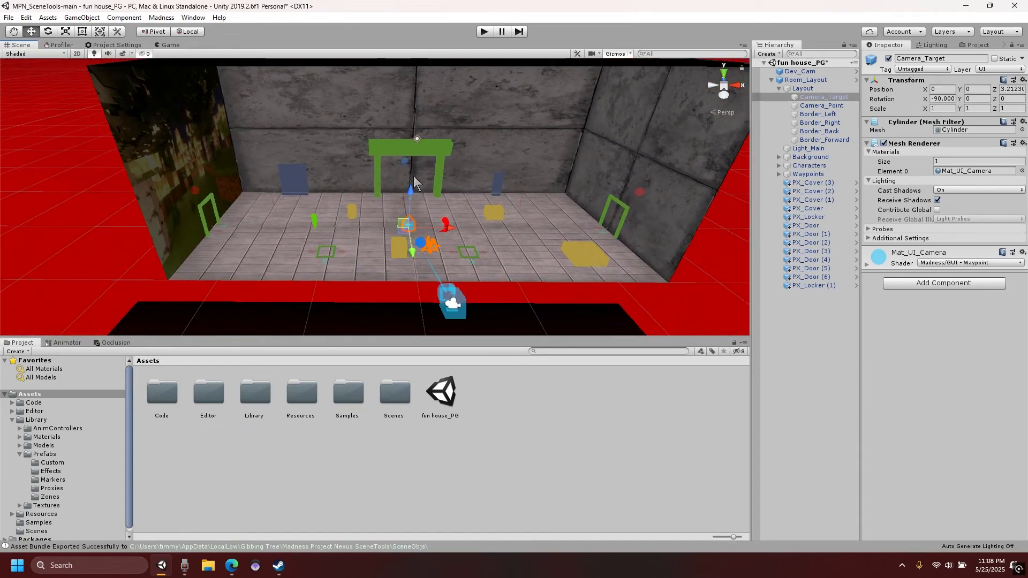
scroll(455, 214, up, 3)
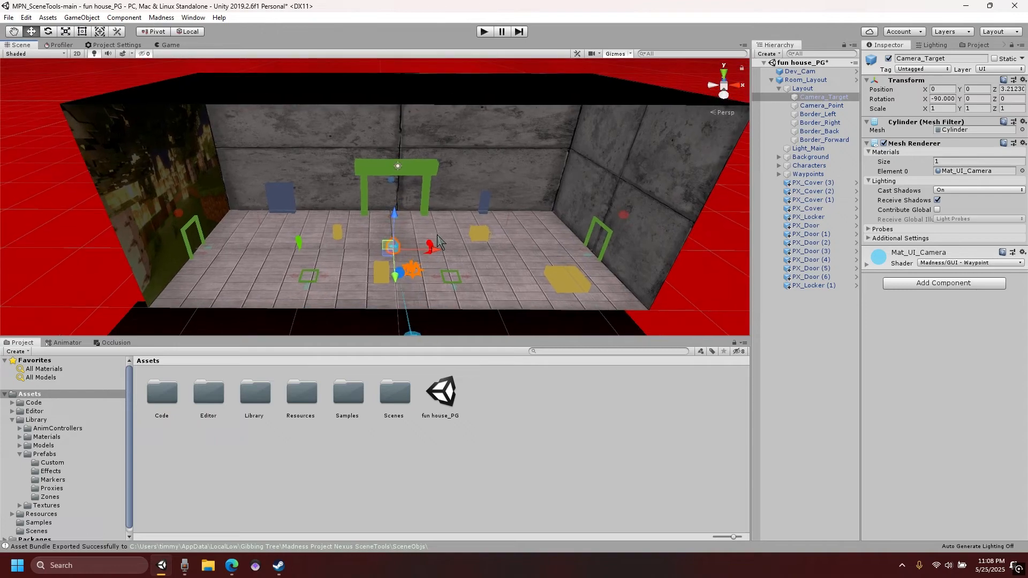
scroll(447, 236, down, 2)
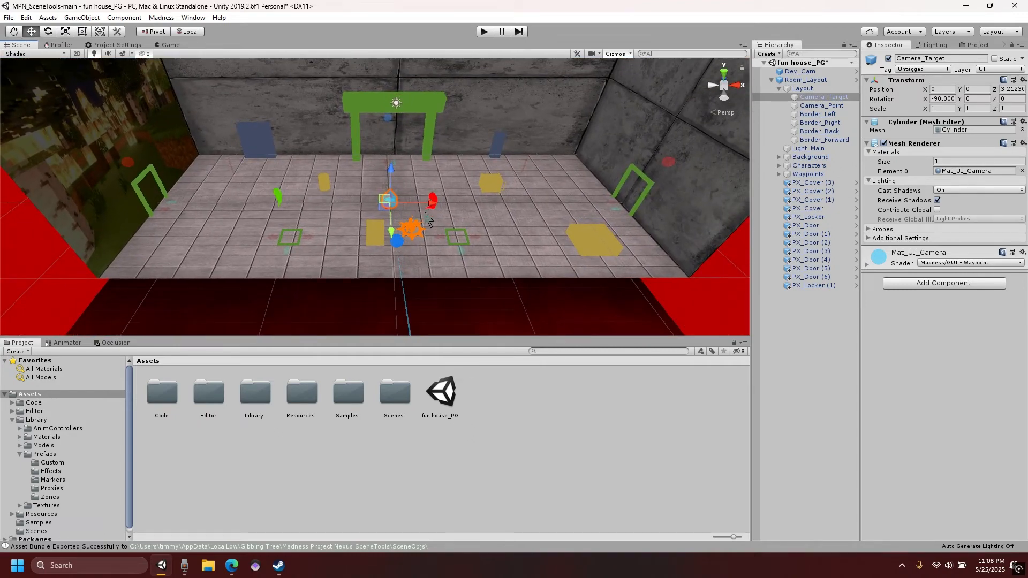
Step: Try moving Camera_Target toward the left wall, to about X -16.96, Y 5.51, Z -1.29
drag(388, 201, 294, 219)
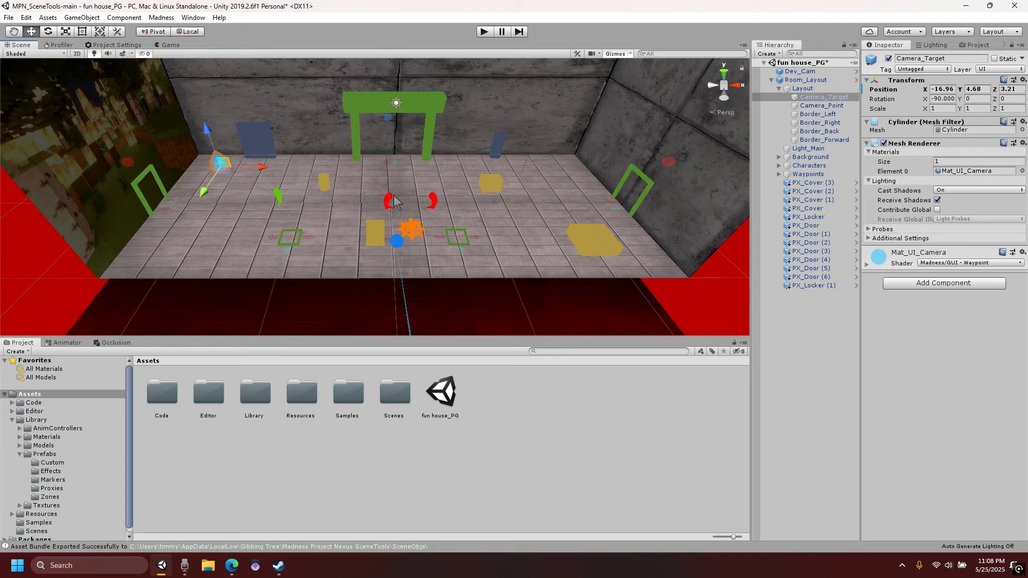
scroll(373, 234, down, 2)
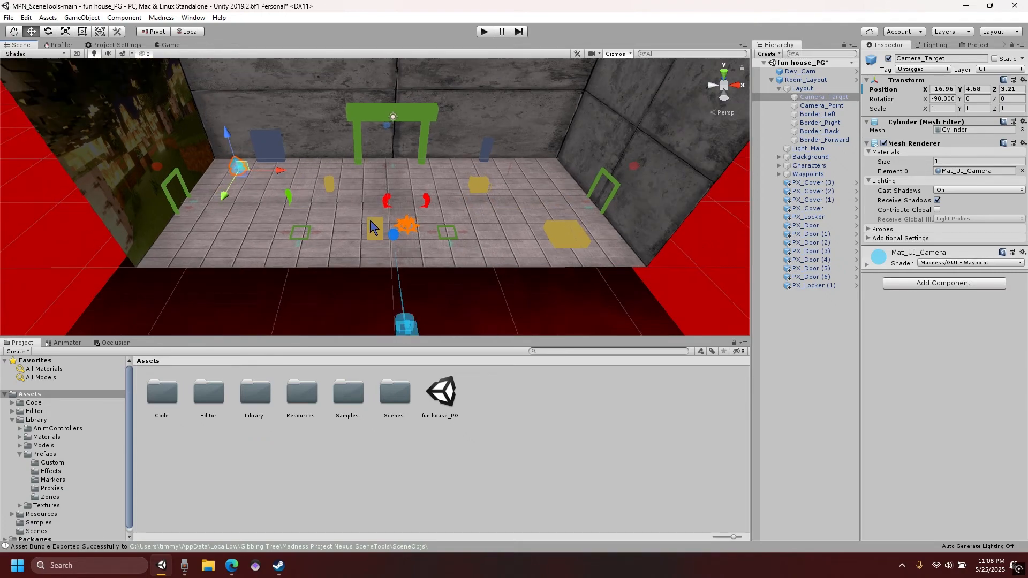
scroll(373, 227, up, 3)
scroll(374, 227, down, 4)
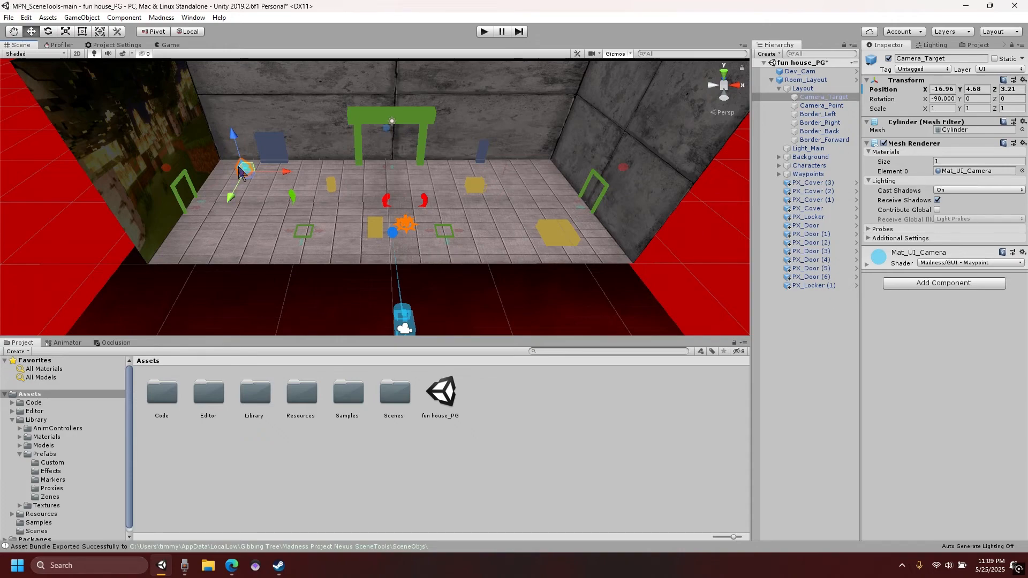
drag(239, 170, 241, 194)
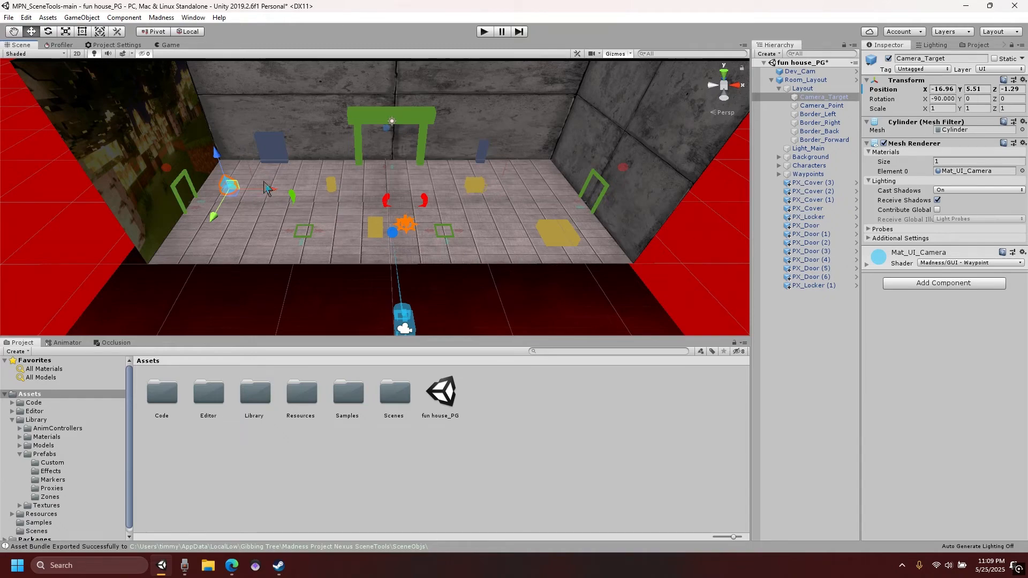
Step: Set Camera_Target's position to X 0, Y 0, Z 3.21 and deselect it
click(936, 89)
text(0)
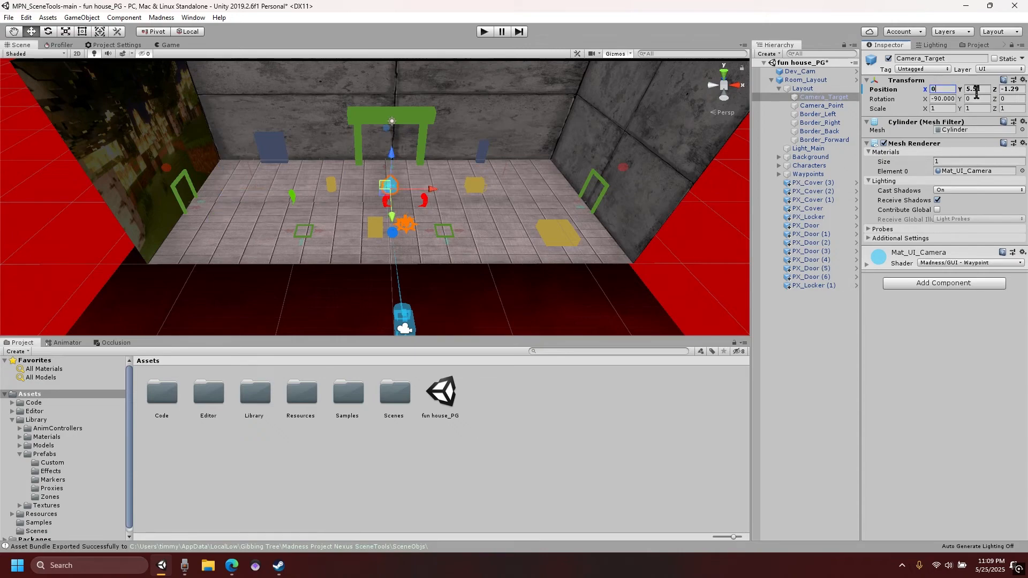
click(972, 89)
text(0)
click(1014, 88)
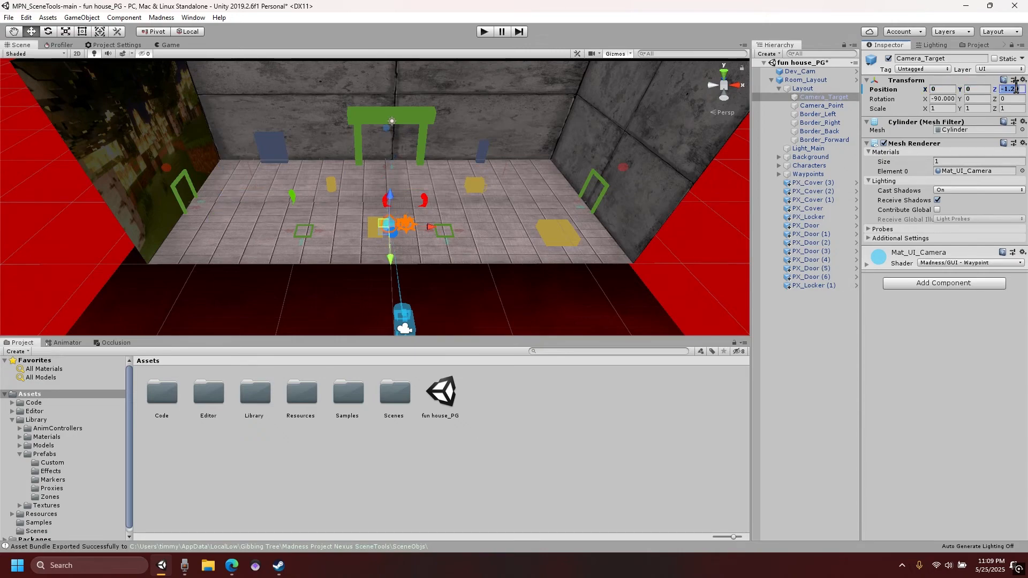
text(3.21)
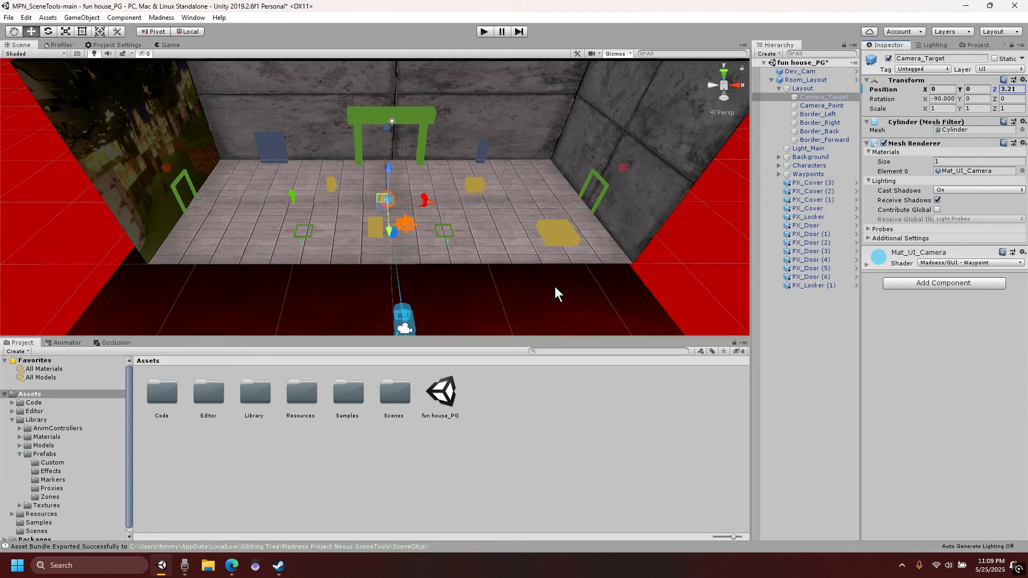
click(517, 298)
Step: Set Camera_Point's position to Y 12 and Z -22 and collapse Room_Layout in the hierarchy
middle_drag(531, 264, 426, 198)
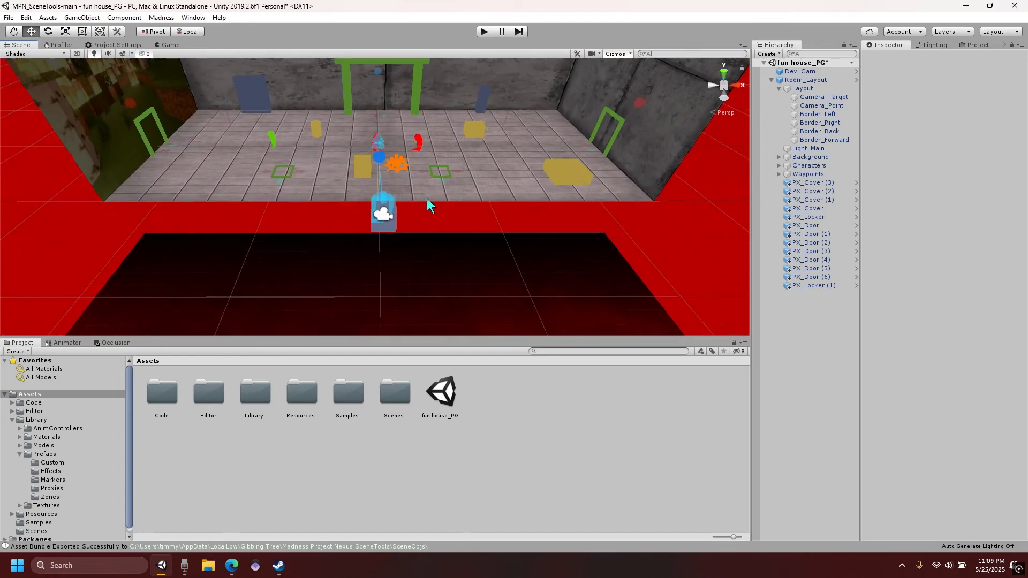
click(827, 106)
scroll(481, 217, up, 5)
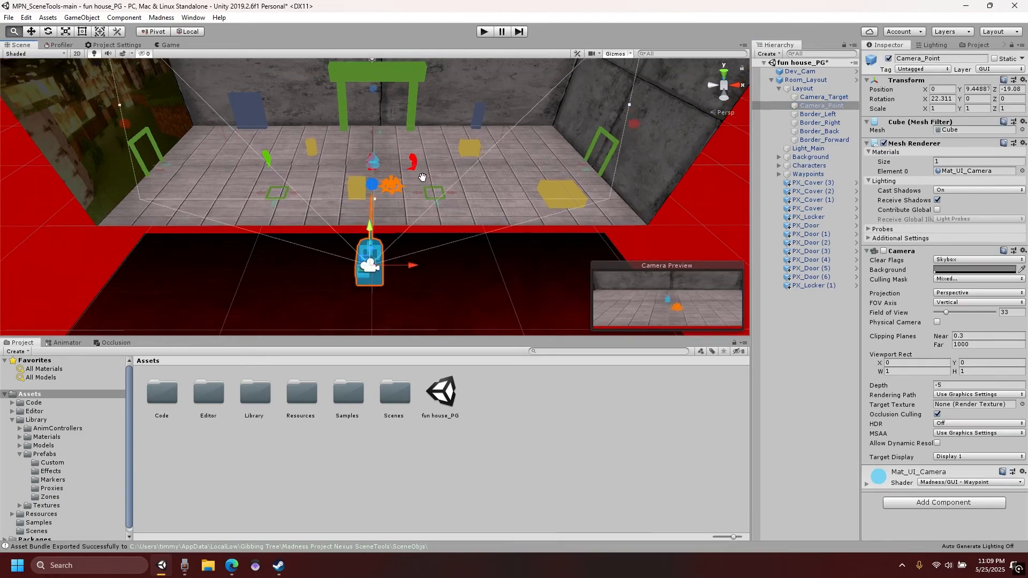
right_drag(482, 217, 504, 209)
scroll(335, 232, down, 1)
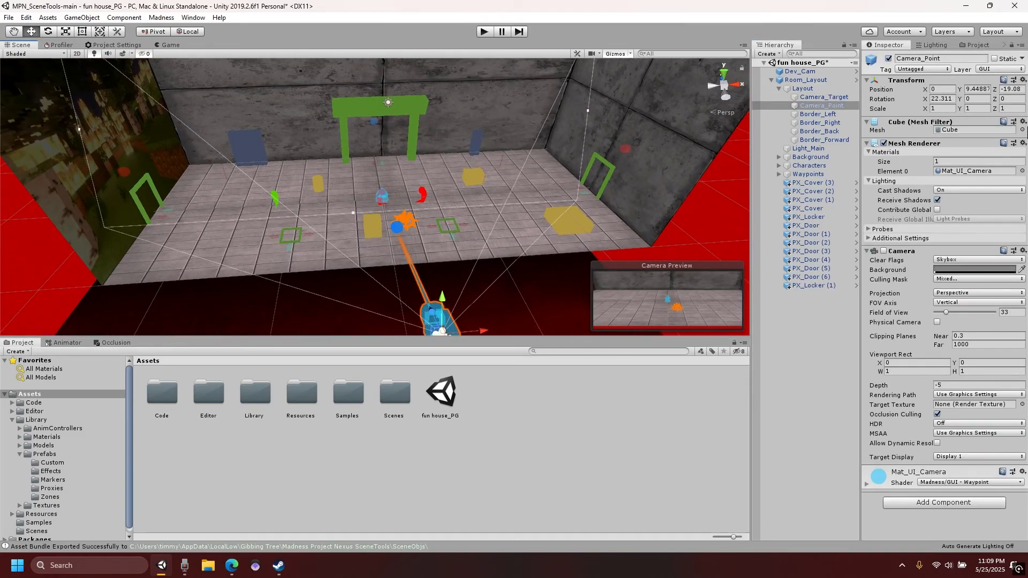
click(1013, 89)
key(BackSpace)
key(BackSpace)
key(BackSpace)
key(BackSpace)
key(BackSpace)
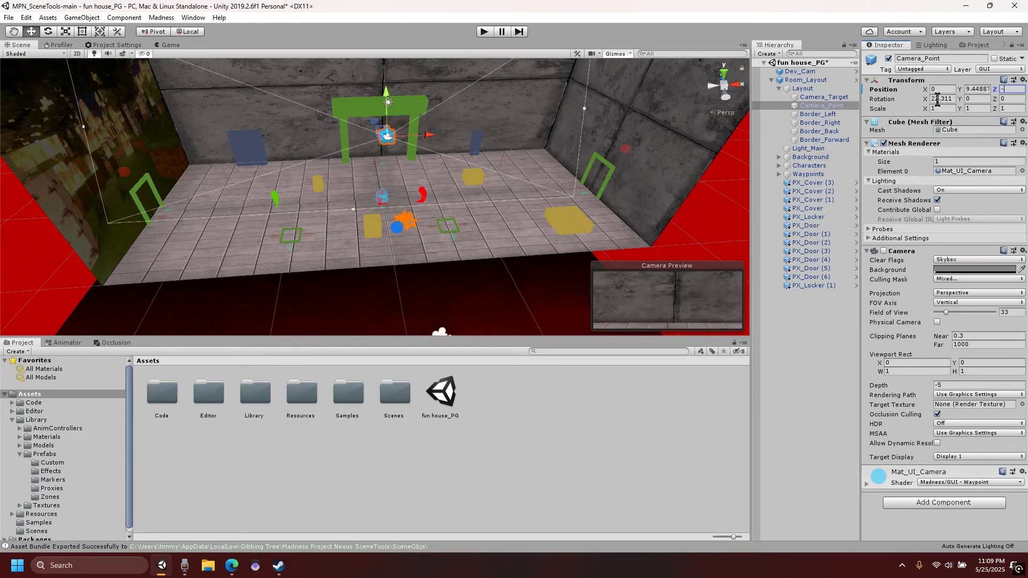
text(22)
click(973, 90)
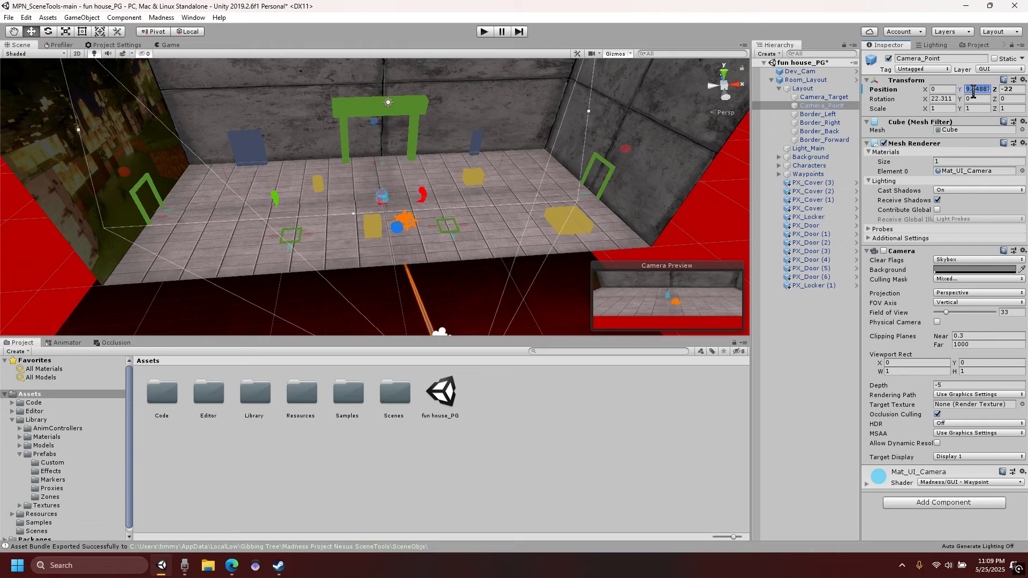
text(12)
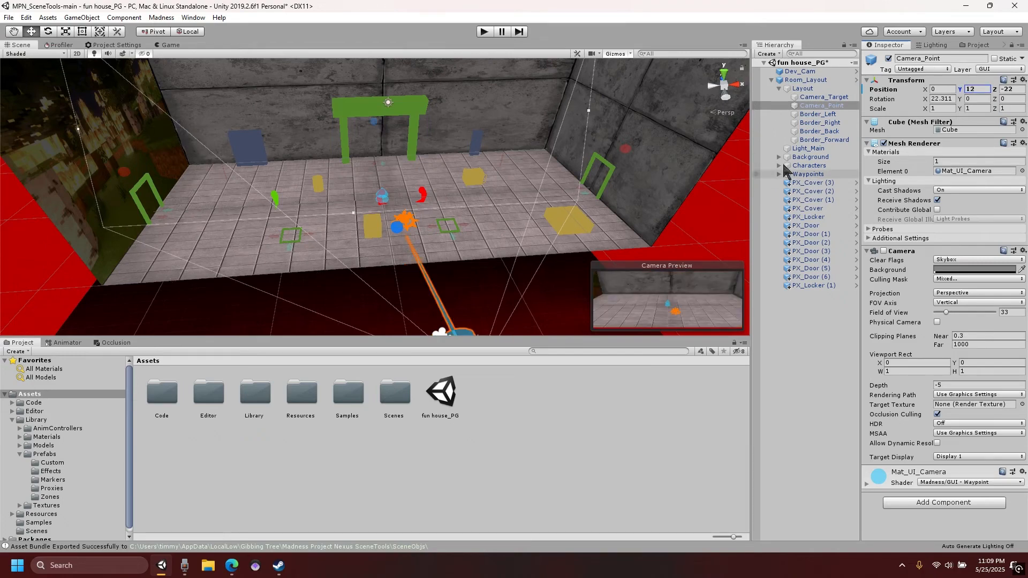
click(771, 80)
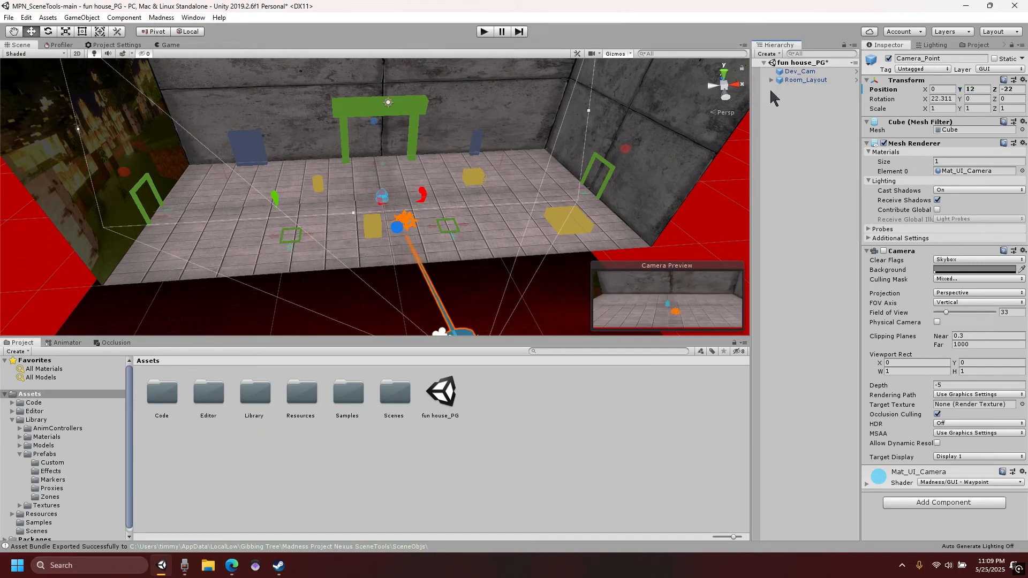
click(786, 196)
Step: Assign the BLACK material as the skybox in Room_Layout's environment settings
alt+drag(497, 230, 621, 149)
click(801, 79)
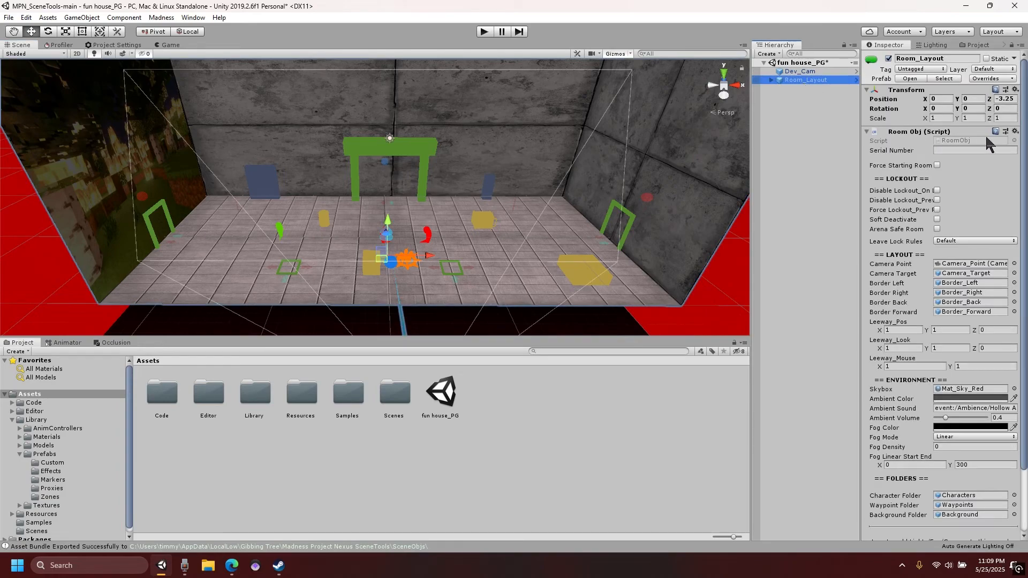
scroll(985, 135, down, 3)
click(1013, 316)
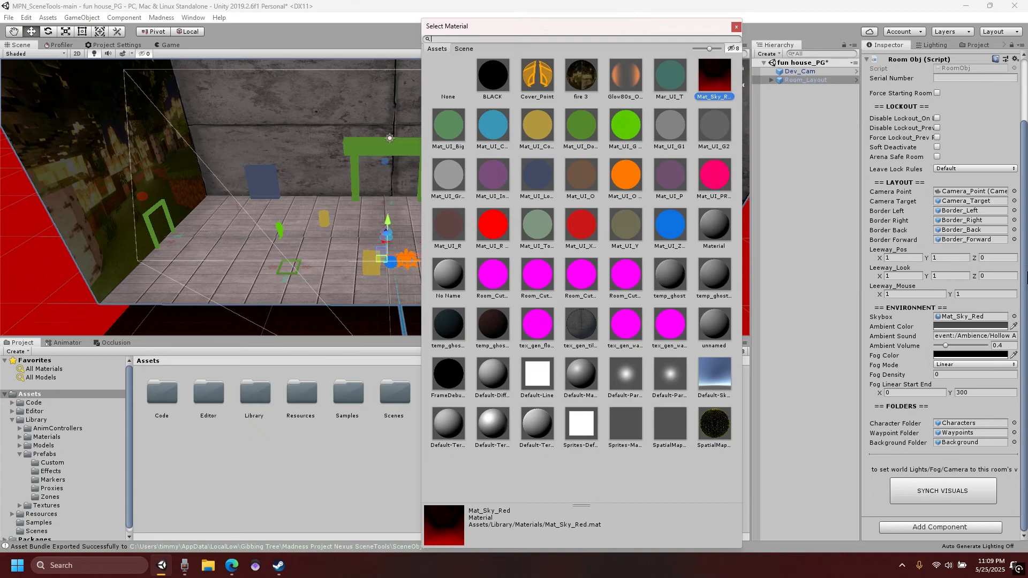
click(498, 73)
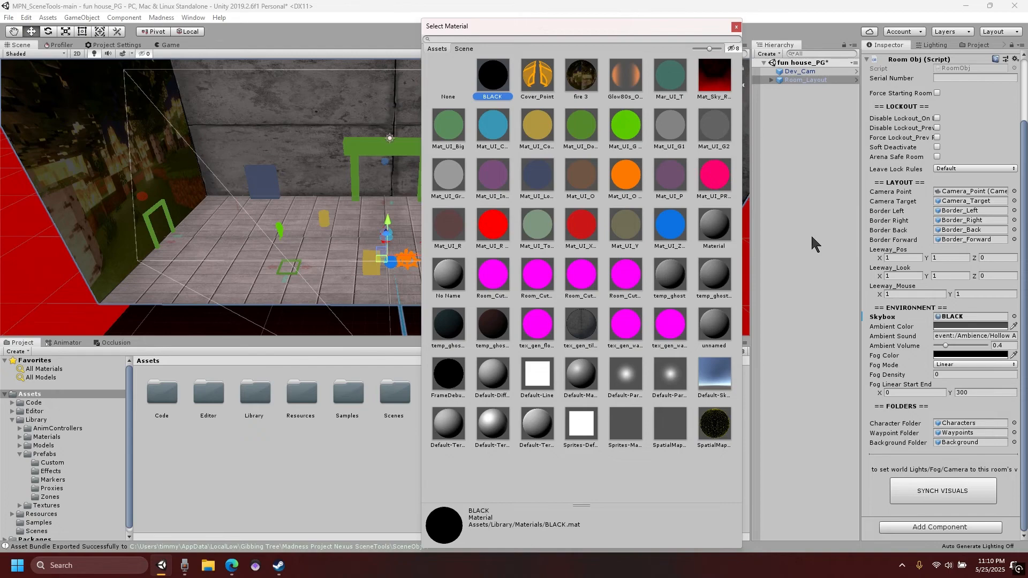
double_click(493, 75)
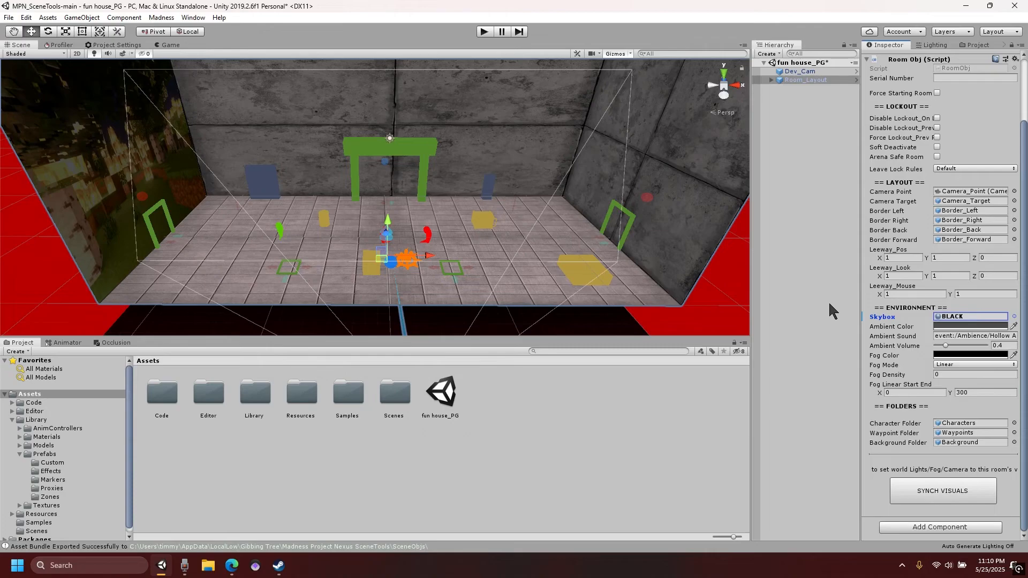
Step: Synchronize the scene visuals with Room_Layout's environment settings and view the deselected room against its surroundings
alt+drag(514, 217, 303, 145)
right_drag(303, 146, 300, 150)
key(f)
scroll(413, 163, down, 4)
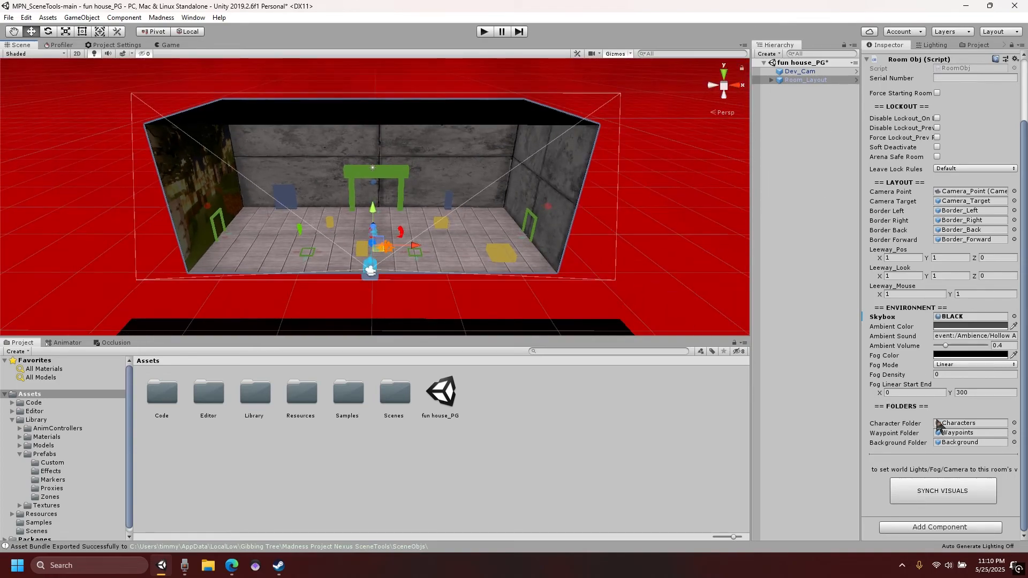
click(950, 488)
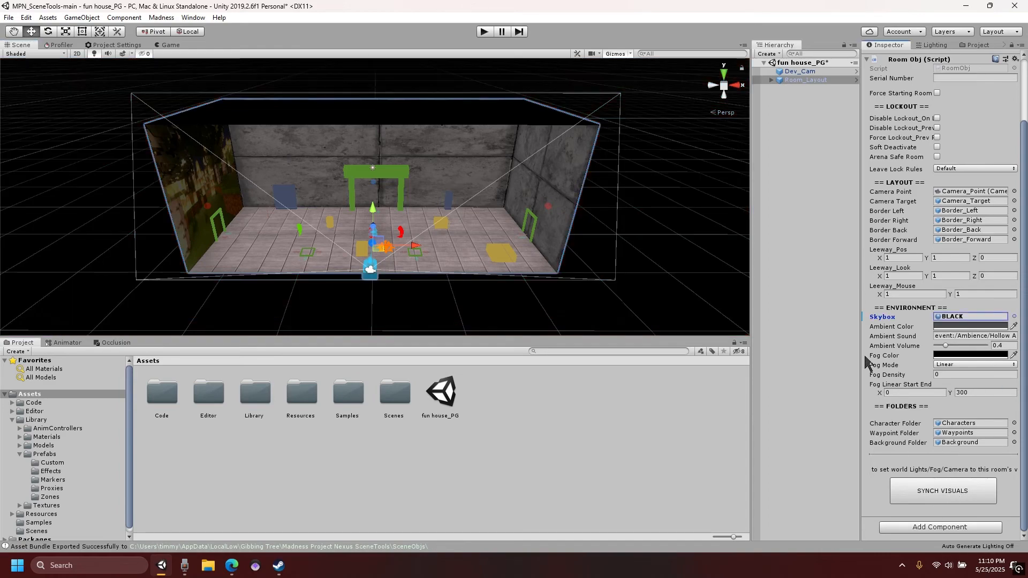
click(603, 296)
mouse_move(603, 297)
right_down()
mouse_move(618, 186)
mouse_move(457, 230)
mouse_move(711, 289)
mouse_move(625, 298)
mouse_move(587, 319)
mouse_move(605, 311)
right_up()
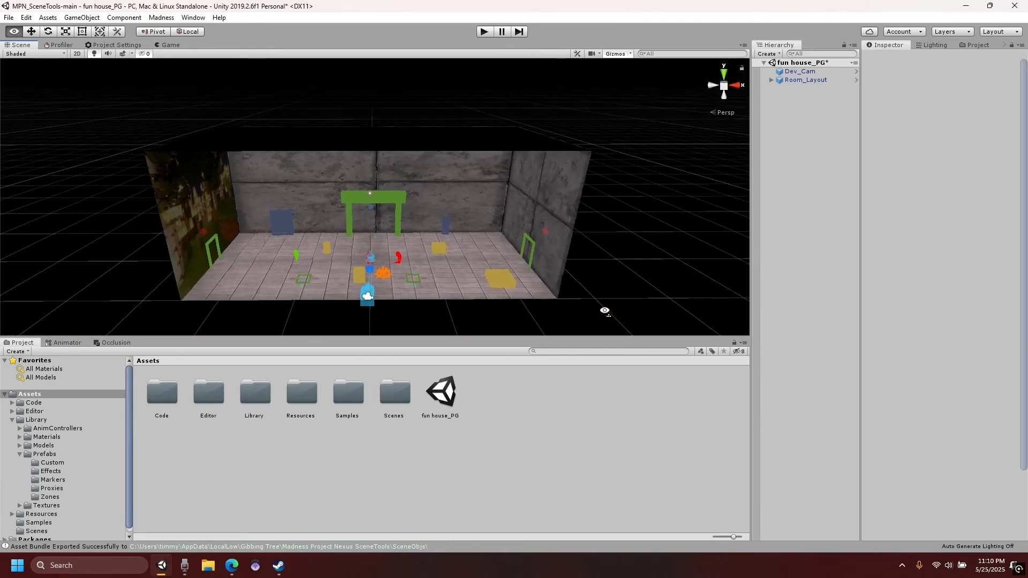
middle_drag(583, 300, 581, 187)
right_drag(560, 204, 555, 179)
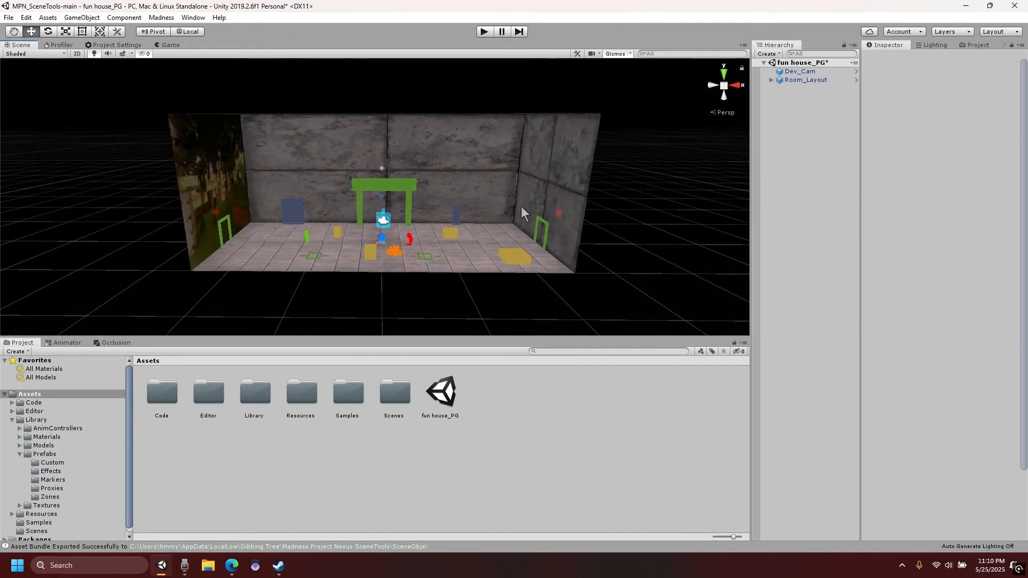
Step: Select the fun house_PG scene asset and build the Madness asset bundle
click(441, 394)
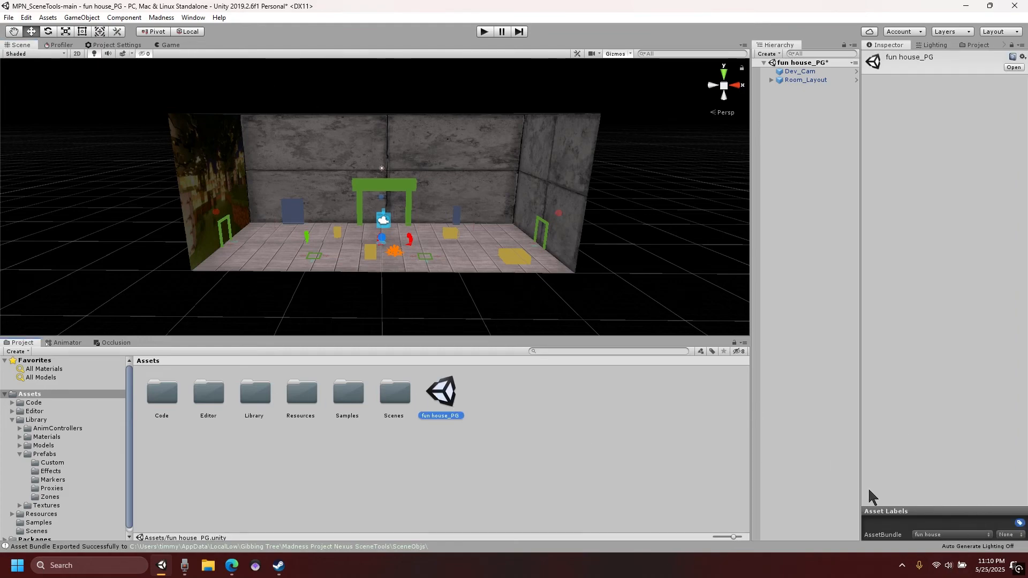
click(156, 19)
mouse_move(206, 29)
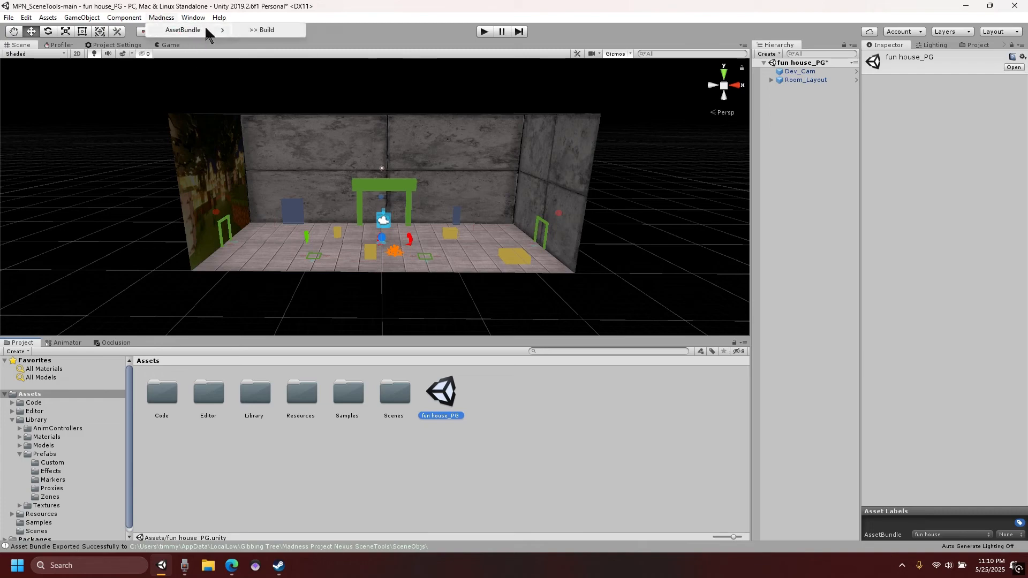
click(264, 27)
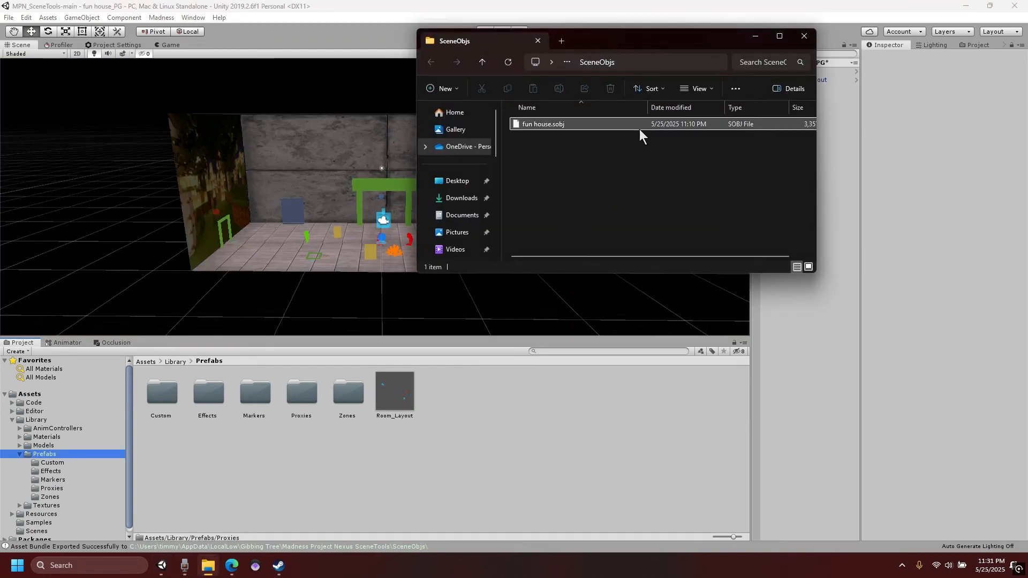
Step: Copy the exported fun house.sobj file from the SceneObjs folder
click(780, 36)
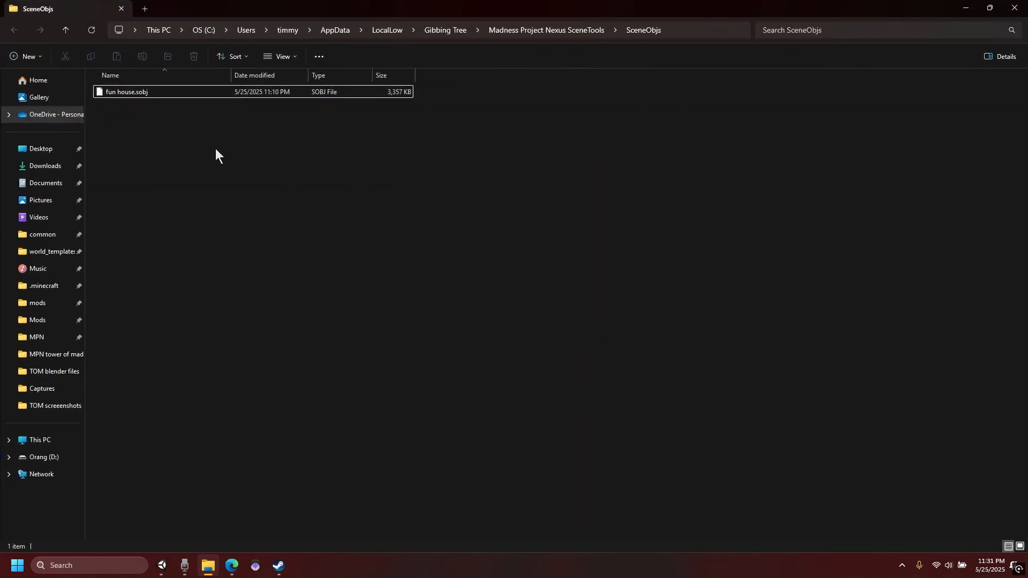
click(171, 91)
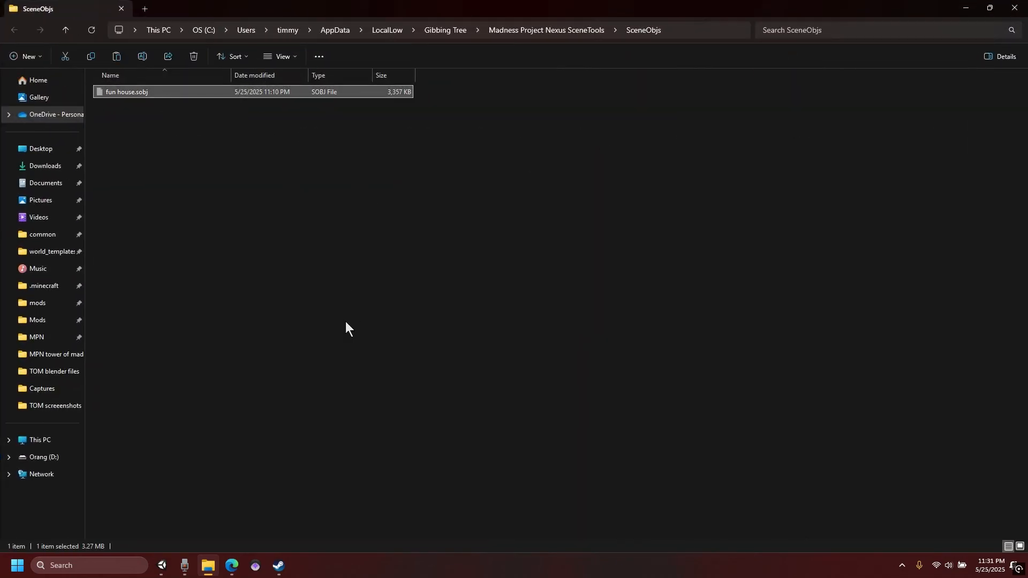
click(167, 356)
Step: Go to the fun house mod folder inside AppData, LocalLow, Gibbing Tree, Madness Project Nexus, Mods on the C: drive
click(41, 435)
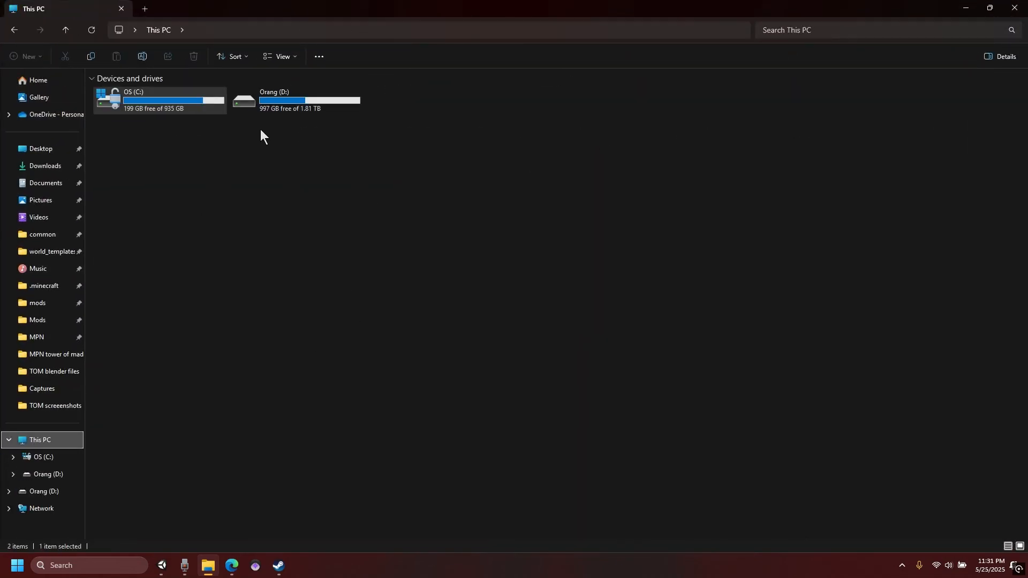
double_click(208, 104)
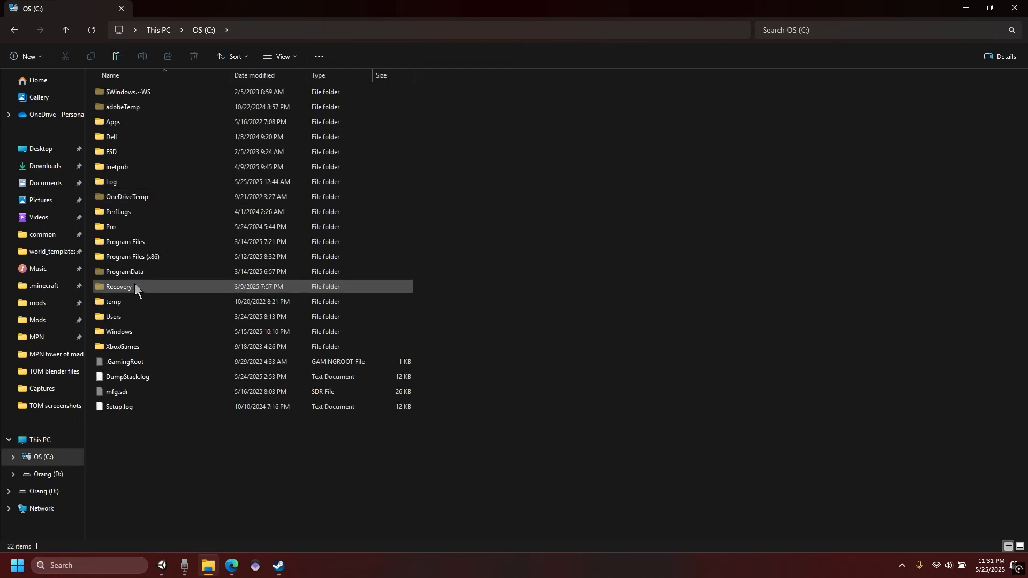
double_click(127, 317)
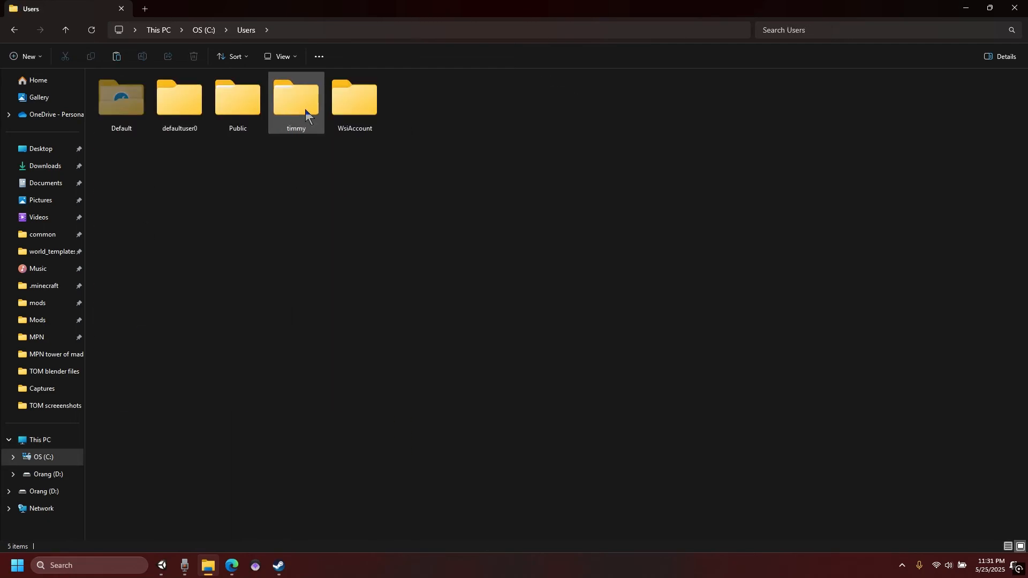
double_click(303, 110)
double_click(120, 152)
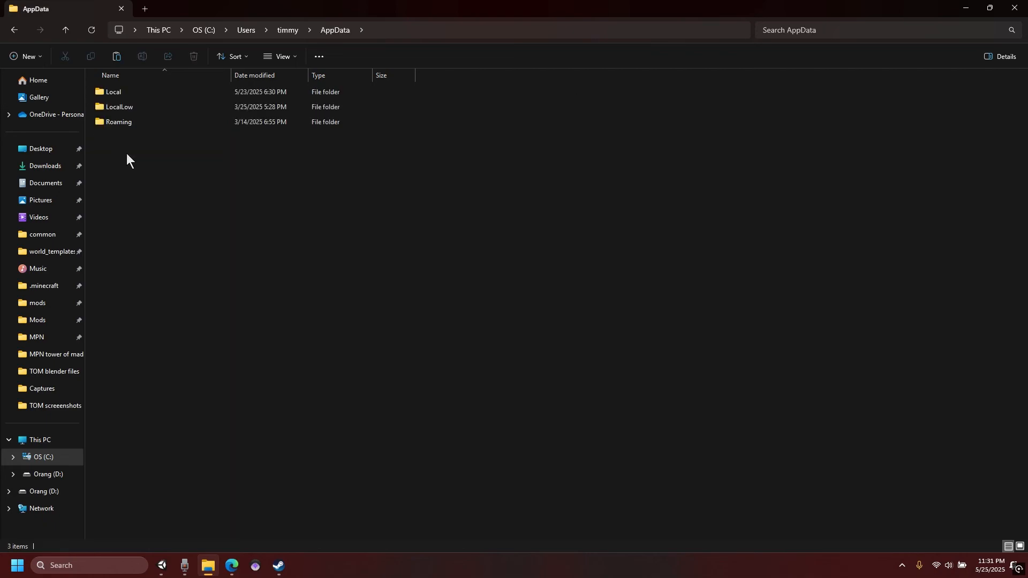
click(157, 108)
double_click(156, 108)
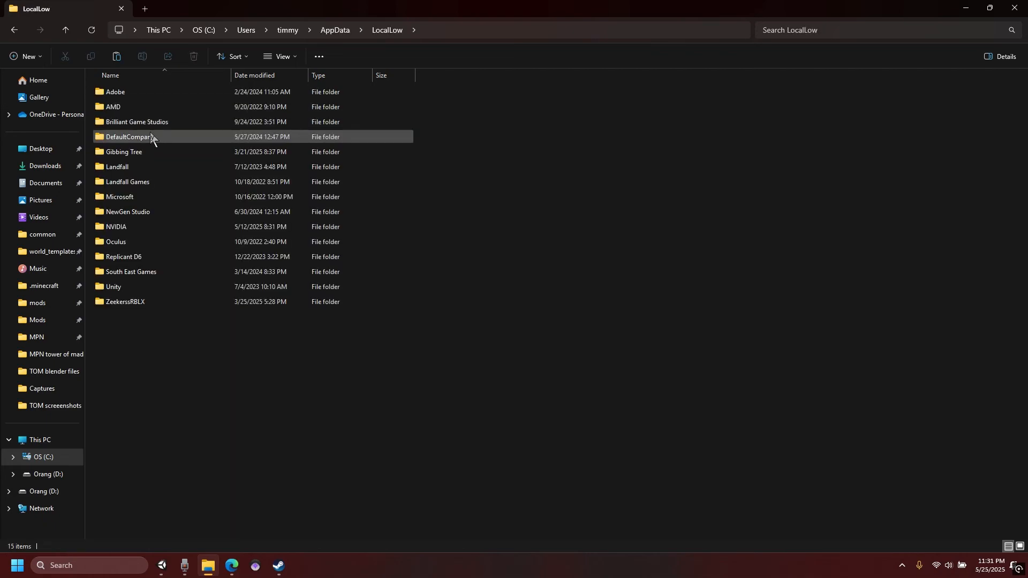
double_click(141, 149)
double_click(156, 95)
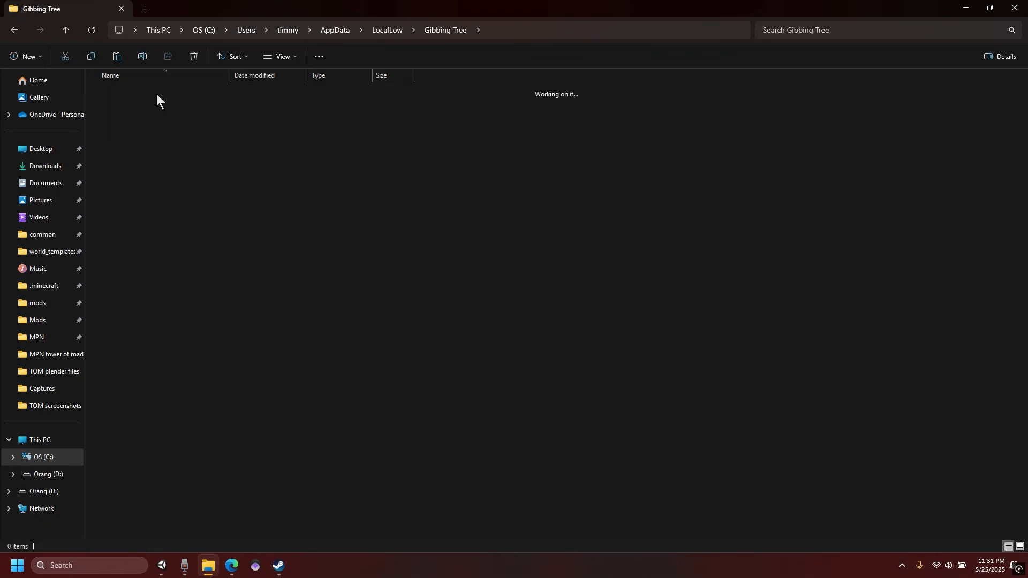
double_click(125, 137)
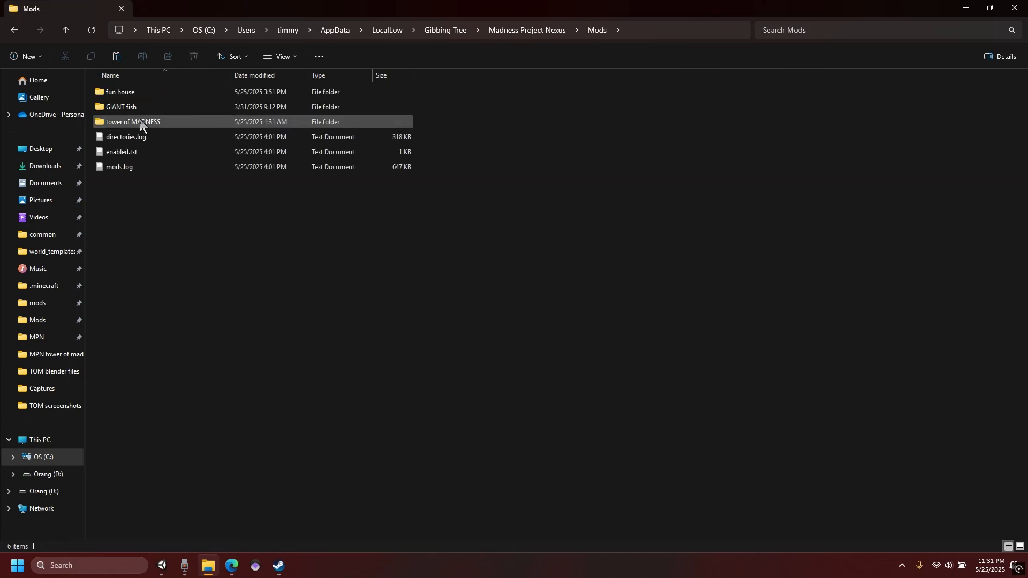
double_click(135, 91)
Step: Replace the old fun house.sobj in the mod folder with the newly exported copy
click(165, 88)
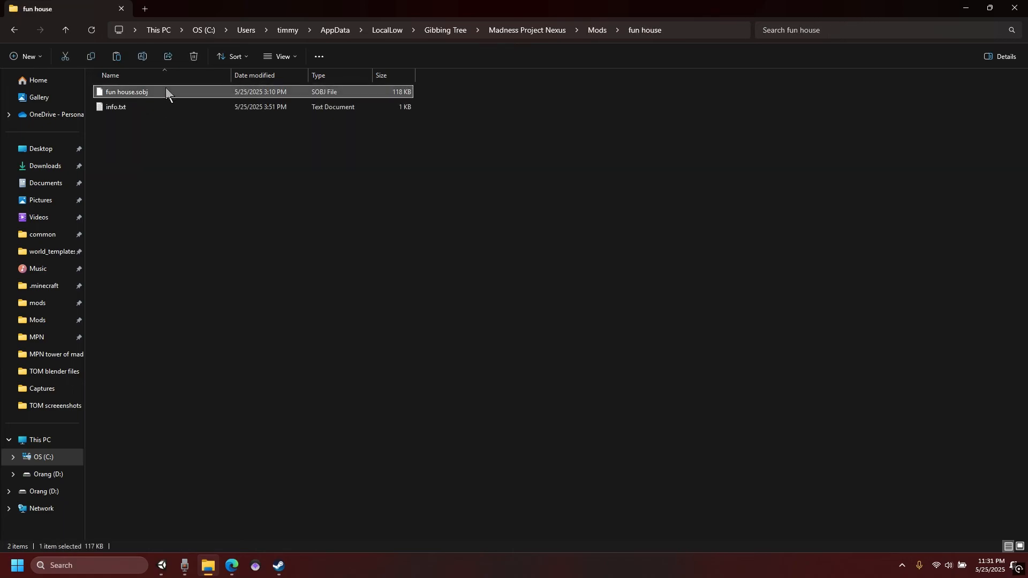
key(Delete)
key(ctrl+z)
click(329, 288)
Step: Switch to Steam and launch MADNESS: Project Nexus
click(278, 566)
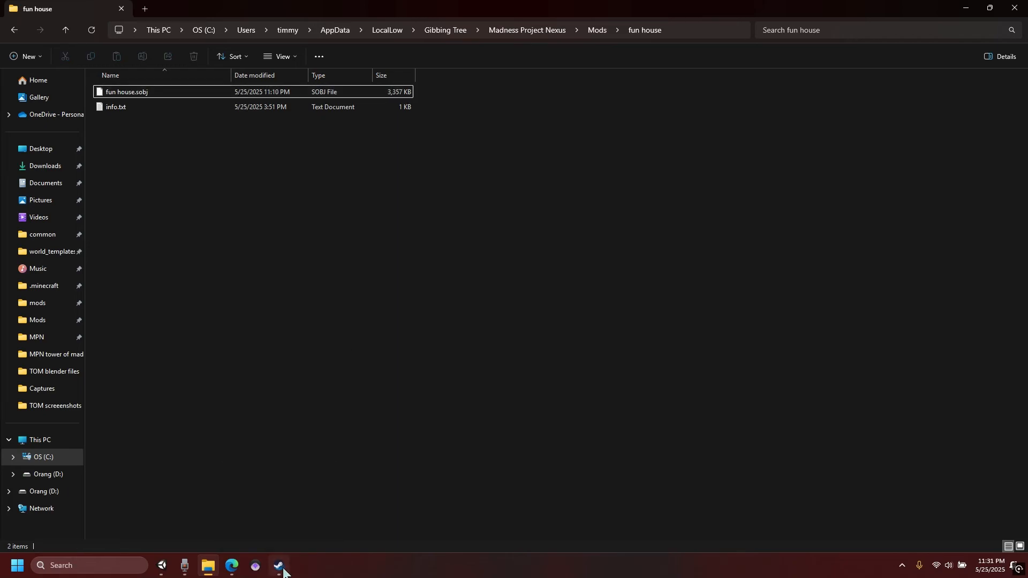
click(203, 235)
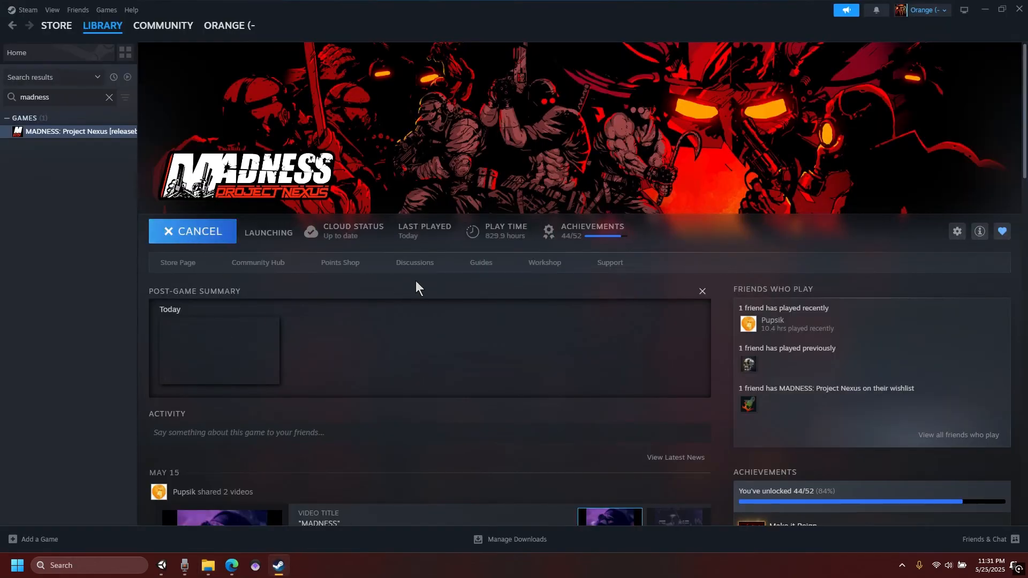
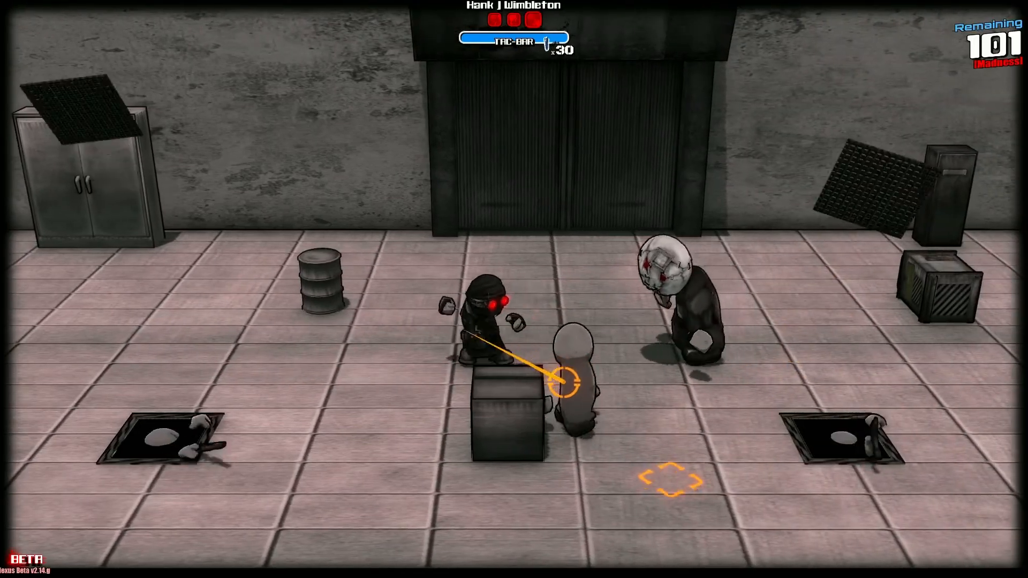
key(a)
key(s)
key(space)
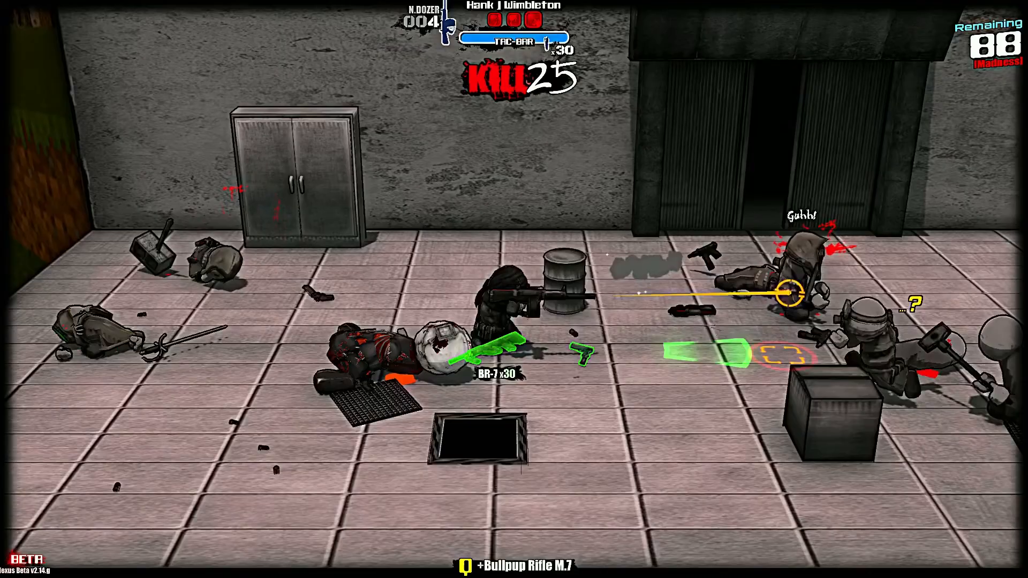
click(825, 314)
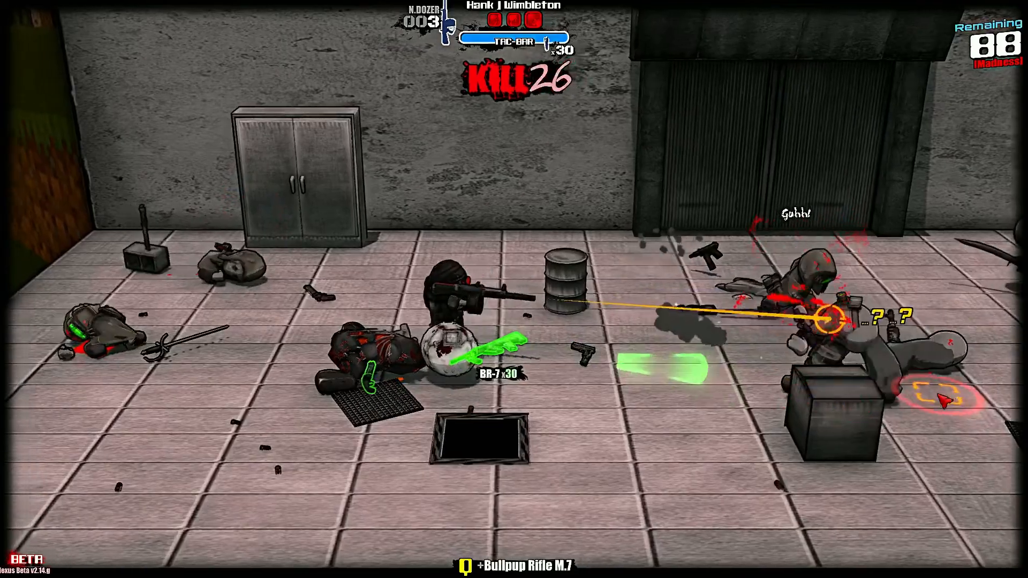
click(937, 280)
click(856, 296)
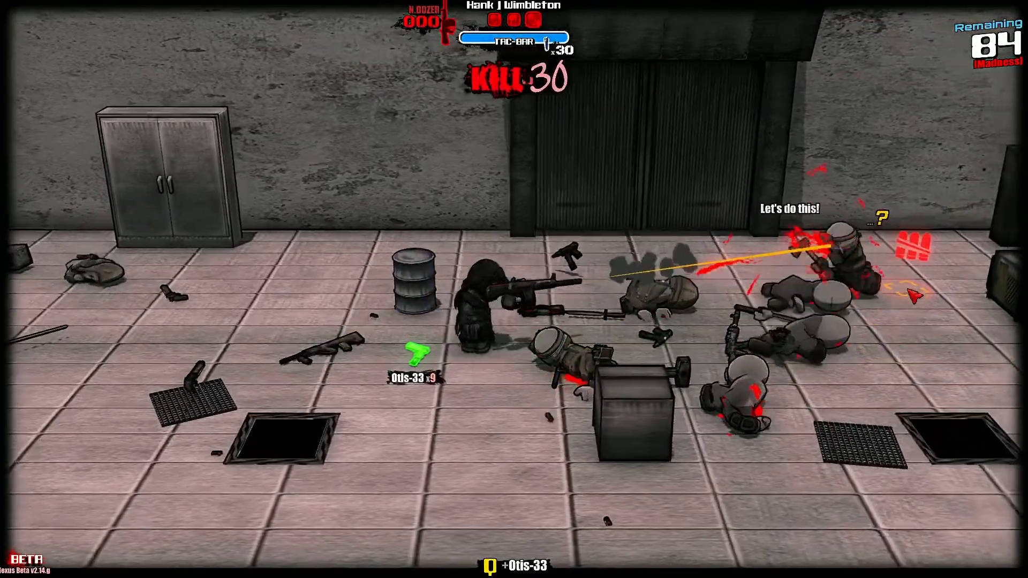
click(781, 262)
click(700, 319)
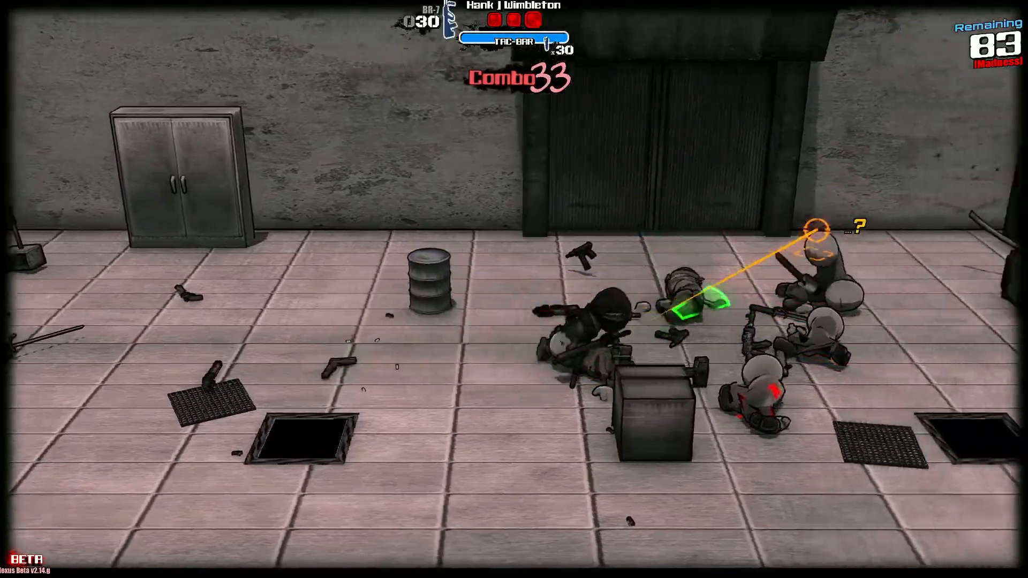
Step: Shoot the enemies near the gate with the BR-7, then cross to the barrel side and strike attackers with the nightstick
click(792, 235)
click(741, 240)
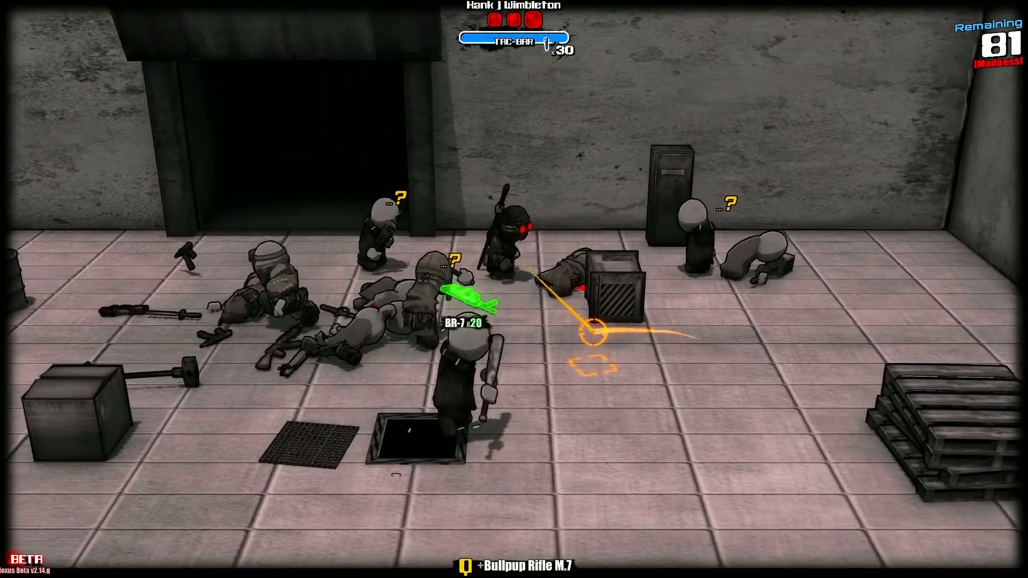
key(a)
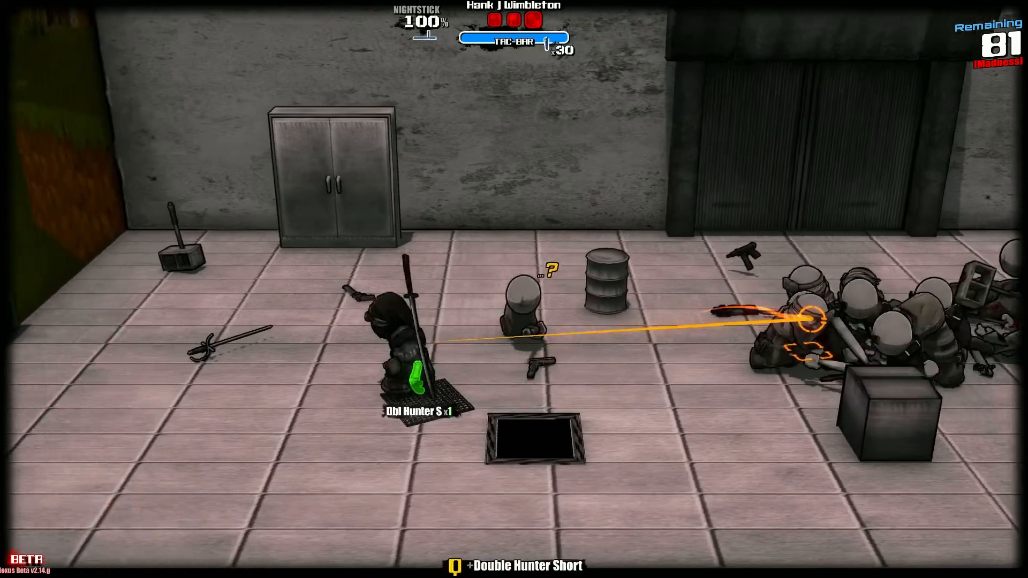
key(d)
click(729, 323)
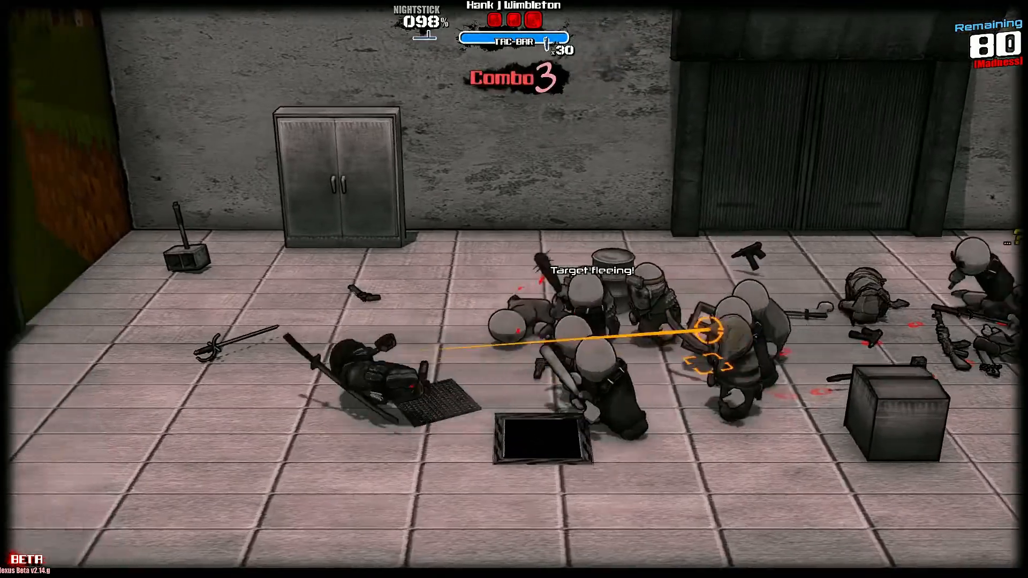
Step: Draw the Odachi near the green mural wall and cut down the group closing in
key(f)
key(a)
key(q)
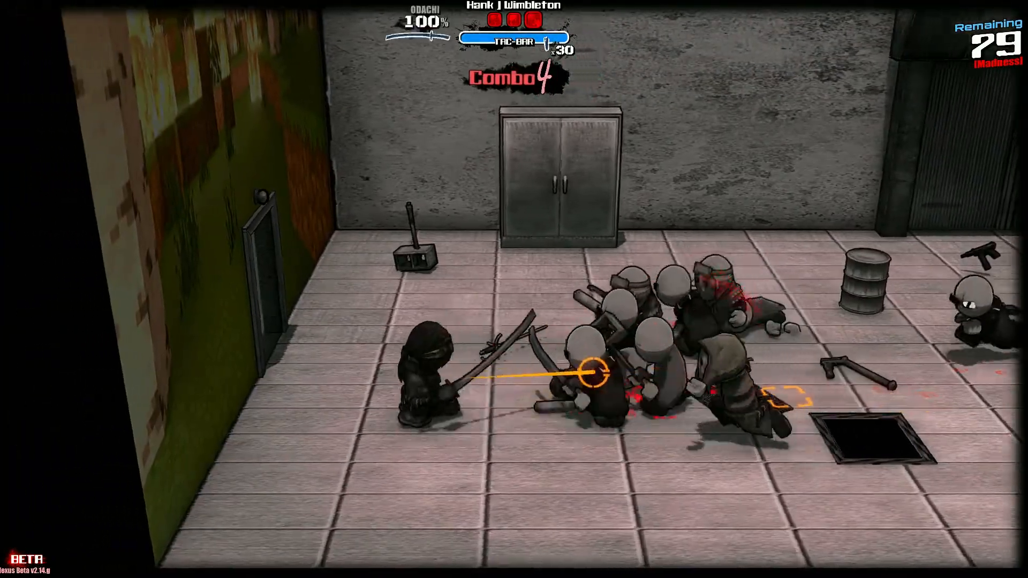
click(546, 362)
click(719, 324)
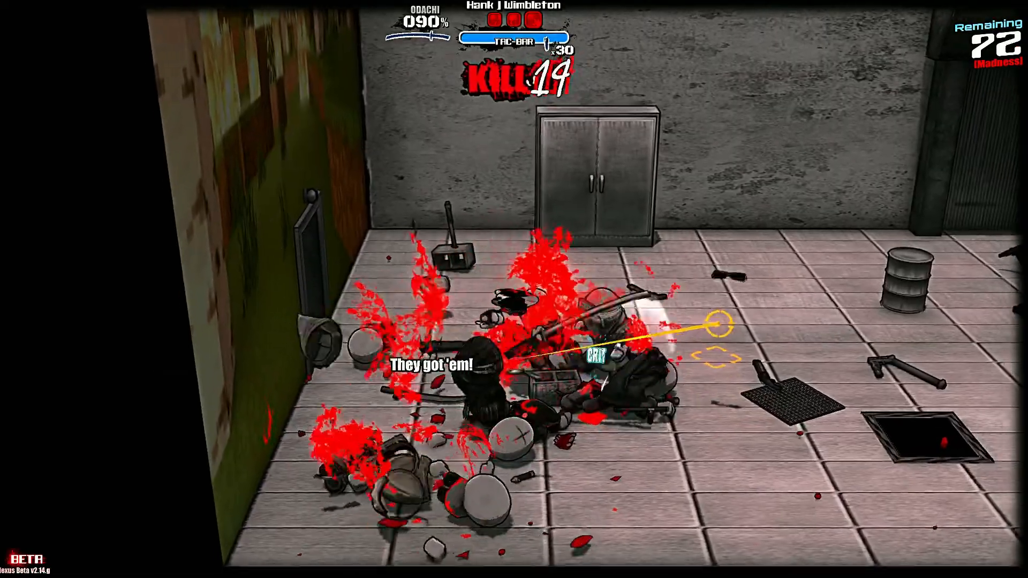
Step: Return to the open floor hatch near the barrel and shoot the surrounding enemies with the OTIS-33
key(d)
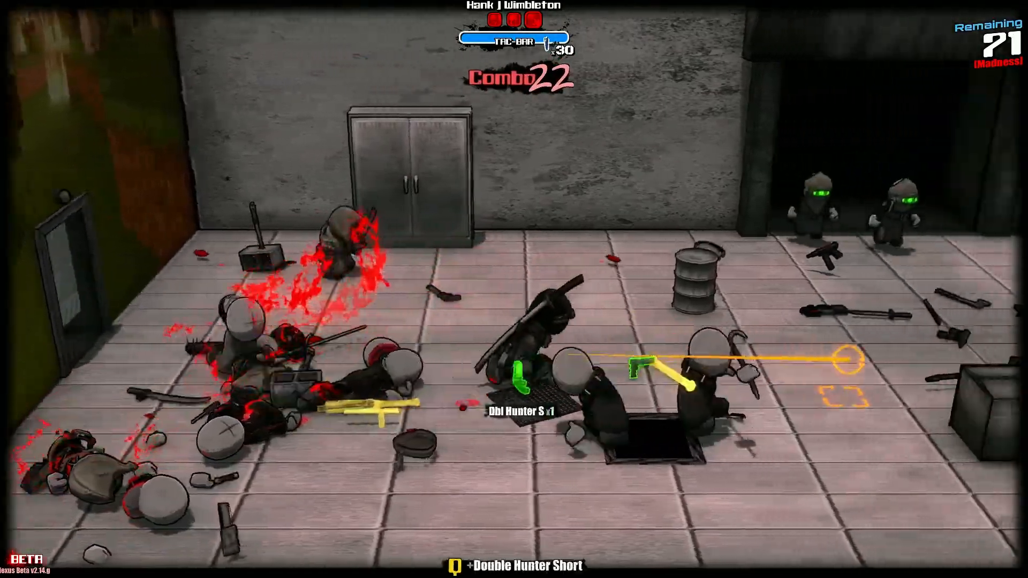
key(e)
click(727, 467)
key(e)
click(645, 360)
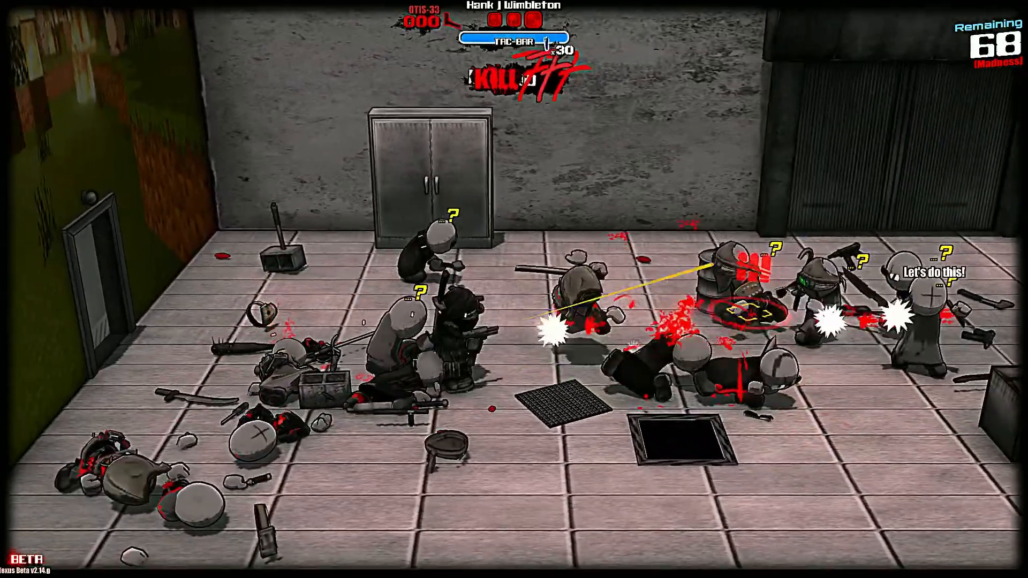
Step: Fall back to the mural wall, then break through the pursuers and run to the metal crate
key(a)
key(s)
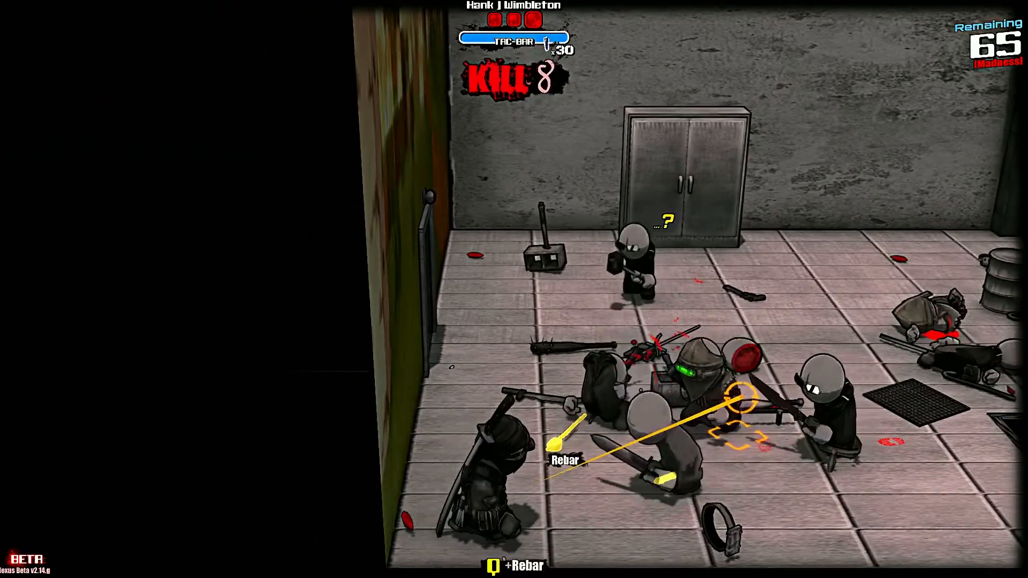
key(a)
key(d)
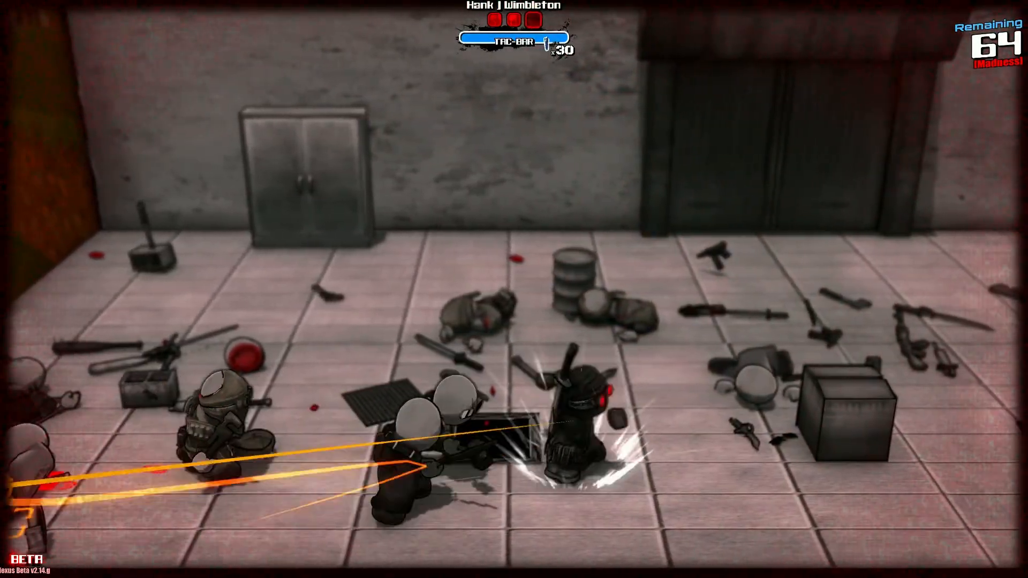
key(d)
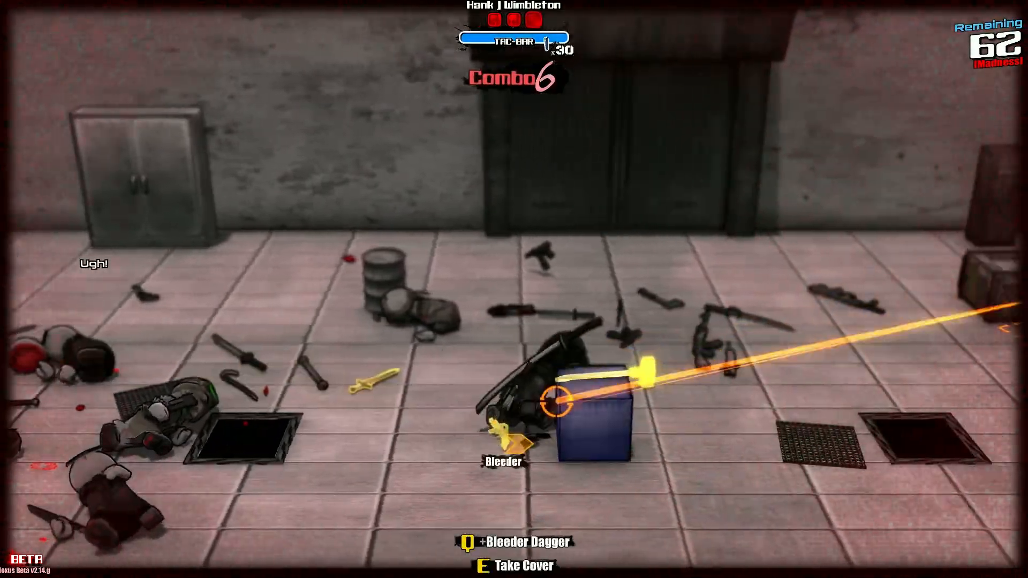
Step: Pick up the AN-47 beside the metal crate and fire it at the enemies on both sides
key(a)
key(q)
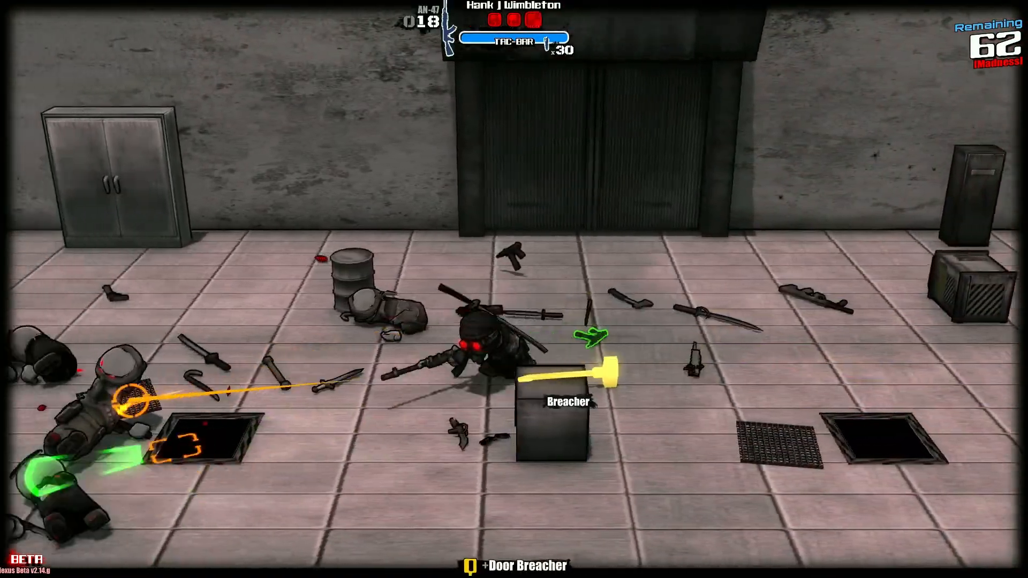
click(147, 329)
key(d)
mouse_move(877, 229)
mouse_down()
mouse_move(641, 179)
mouse_move(523, 198)
mouse_move(495, 279)
mouse_move(719, 245)
mouse_move(592, 233)
mouse_up()
key(d)
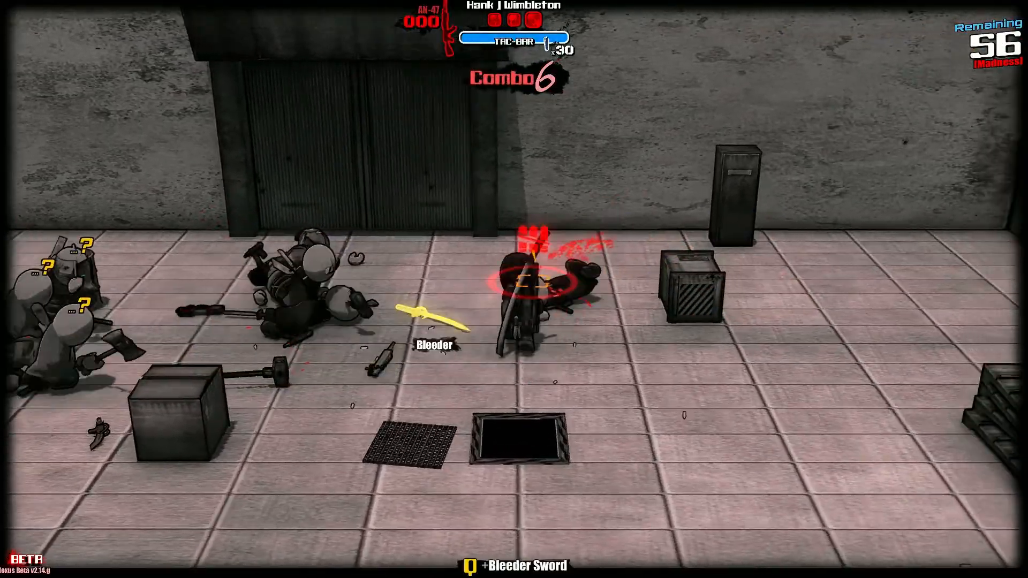
Step: Replace the empty AN-47 and shoot the enemies around the open gate with the BR-7
key(q)
key(d)
mouse_move(336, 289)
mouse_down()
mouse_move(364, 281)
mouse_move(8, 321)
mouse_move(120, 227)
mouse_move(254, 308)
mouse_up()
key(a)
key(a)
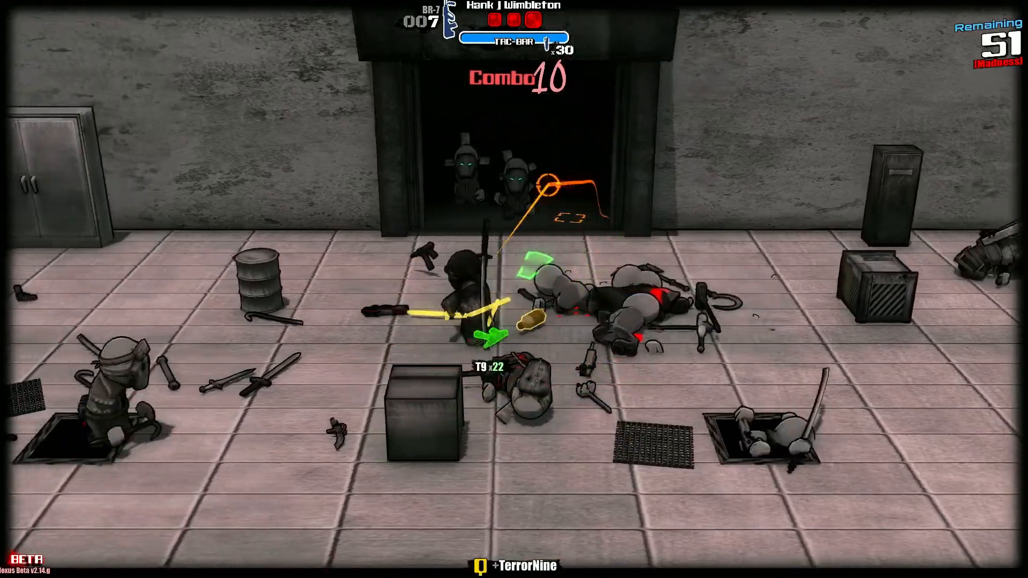
key(w)
mouse_move(548, 184)
mouse_down()
mouse_move(433, 182)
mouse_move(831, 373)
mouse_up()
Step: Retreat from the gate to the floor hatch near the barrel and strike the pursuers with the Speclight
key(s)
key(a)
key(s)
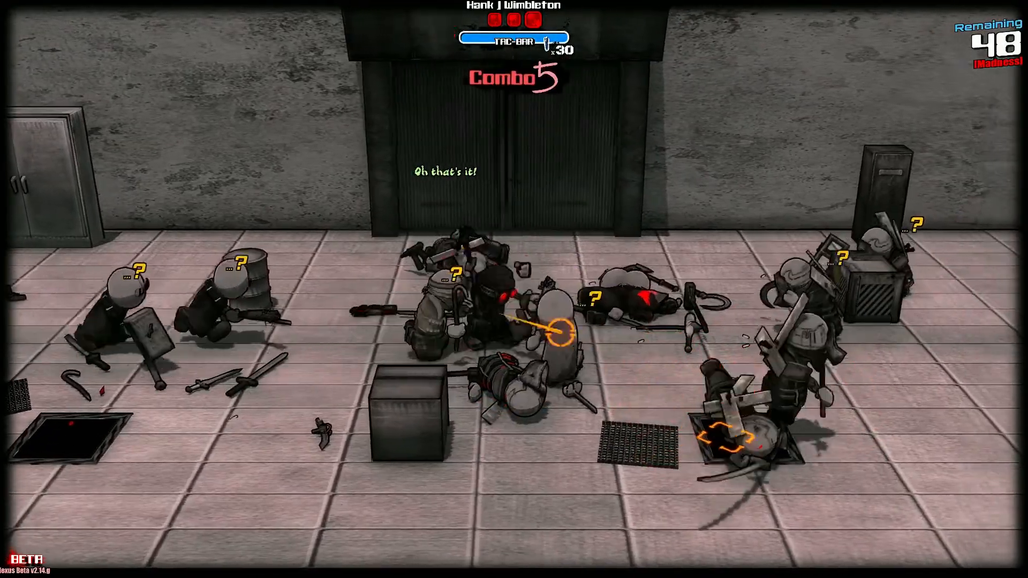
key(a)
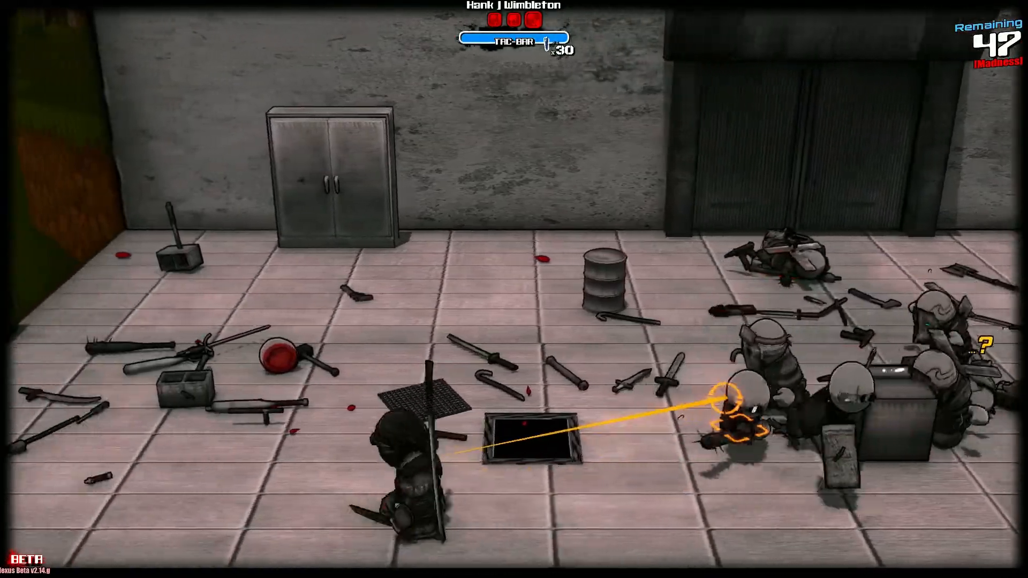
key(e)
click(718, 420)
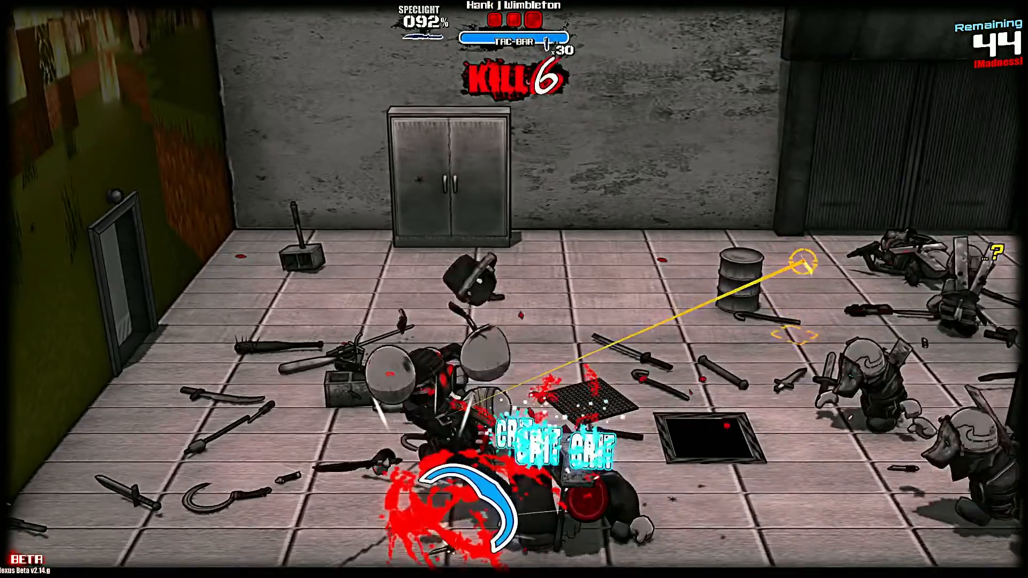
Step: Finish off the enemies crowding the floor hatch with repeated melee attacks
click(696, 455)
key(d)
key(w)
click(814, 371)
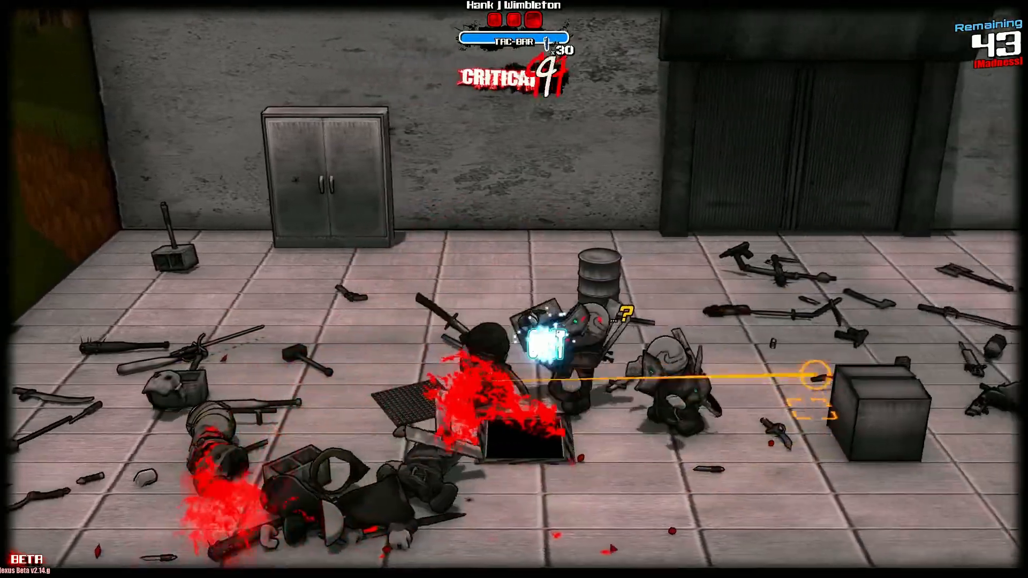
click(543, 350)
click(526, 385)
click(496, 375)
click(498, 385)
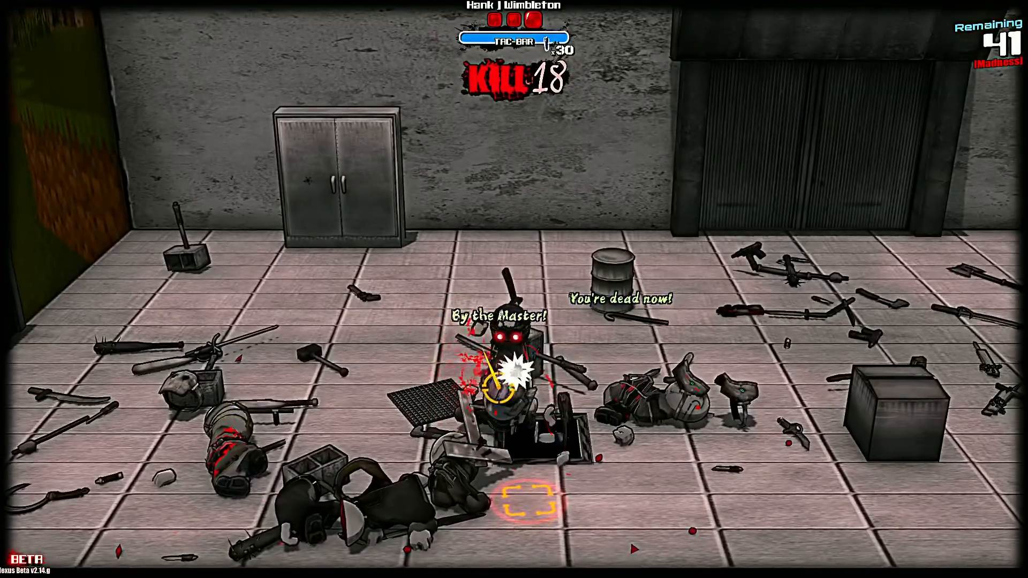
Step: Equip the katana beside the floor hatch and slash the enemies approaching from both sides
key(w)
key(d)
key(q)
click(596, 397)
click(268, 417)
key(a)
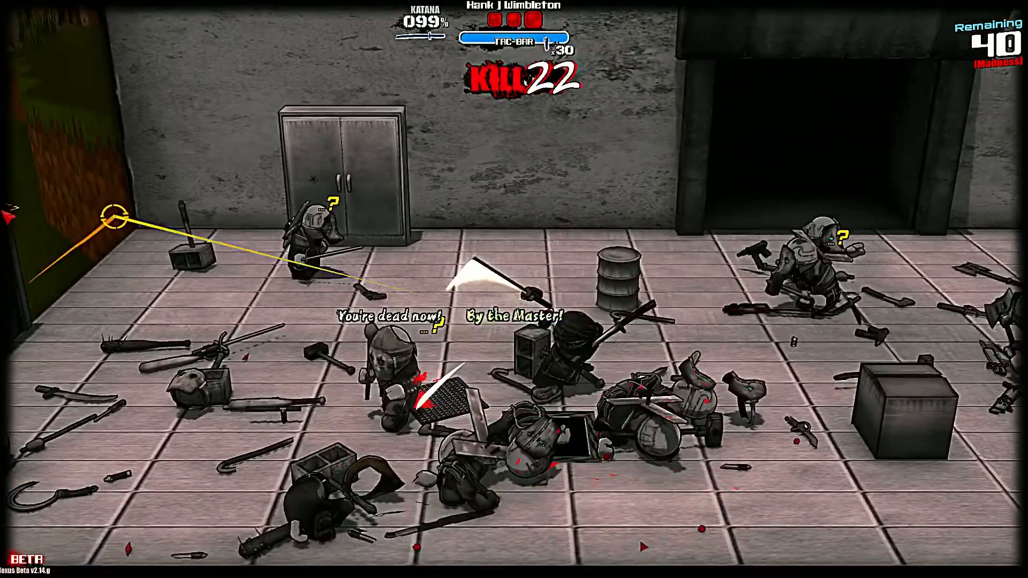
click(114, 218)
click(606, 332)
click(610, 333)
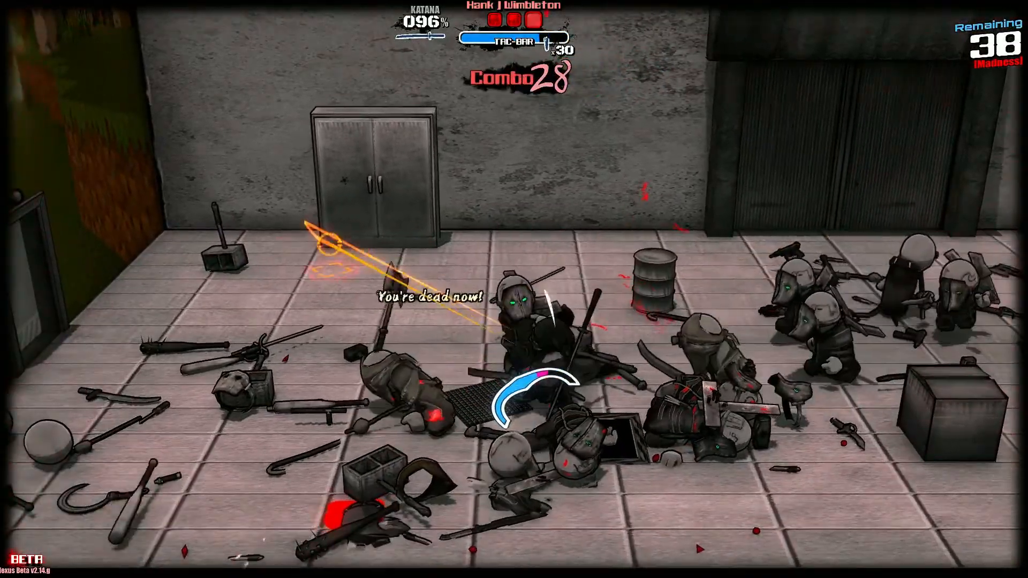
Step: Cut through the crowd at the hatch with the katana and advance past the barrel to attack the next enemies
click(663, 337)
click(599, 352)
click(611, 355)
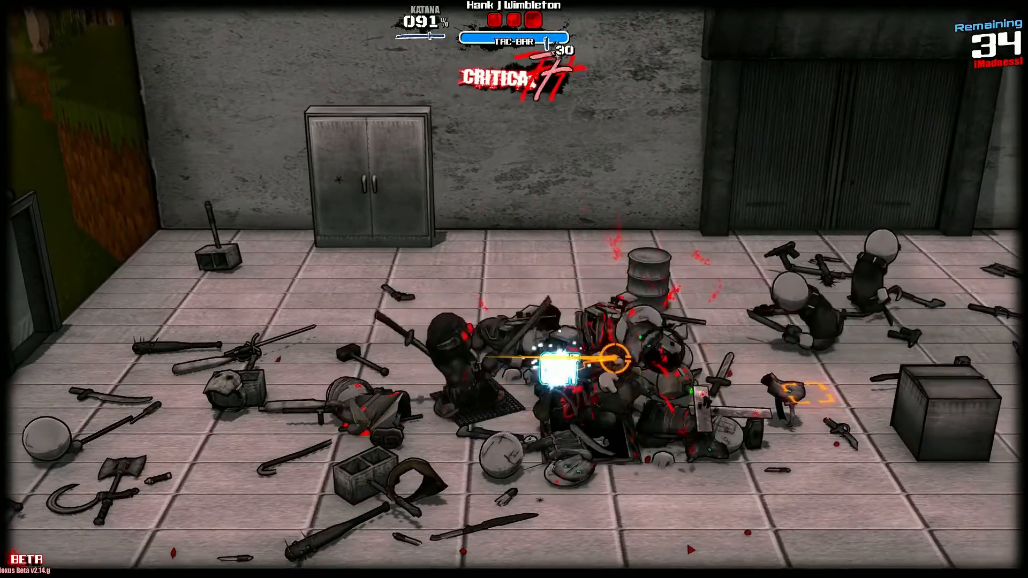
click(802, 345)
key(d)
click(749, 289)
click(624, 282)
click(546, 276)
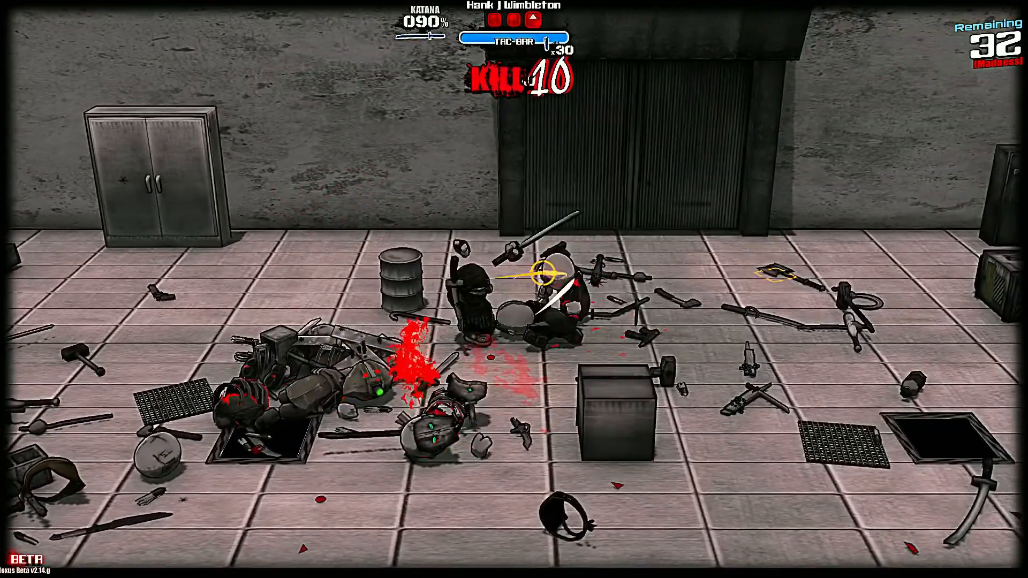
Step: Dodge back to the double-door cabinet, open it and slash the enemies around it
key(a)
key(space)
key(a)
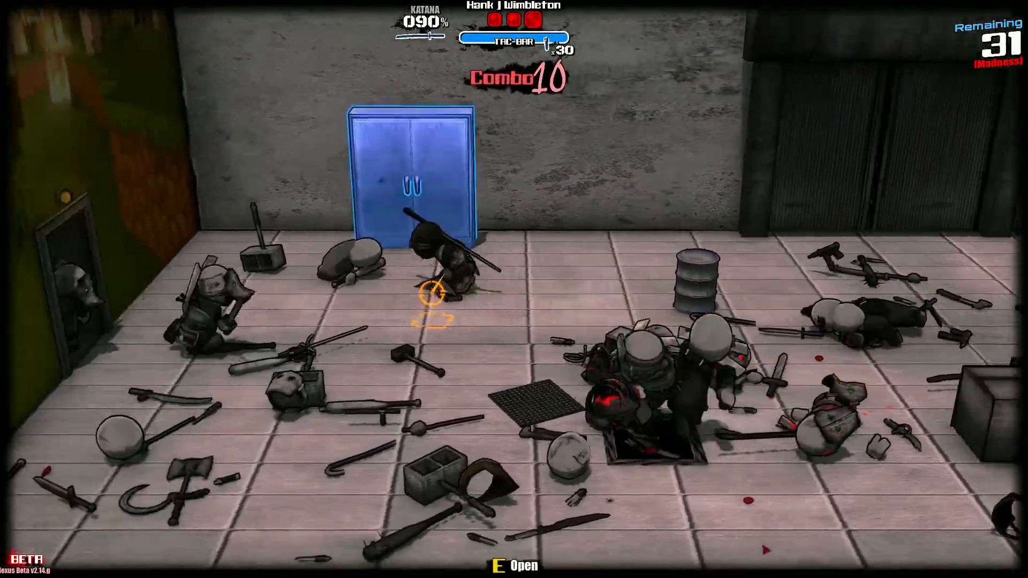
key(e)
click(198, 341)
click(546, 291)
click(615, 360)
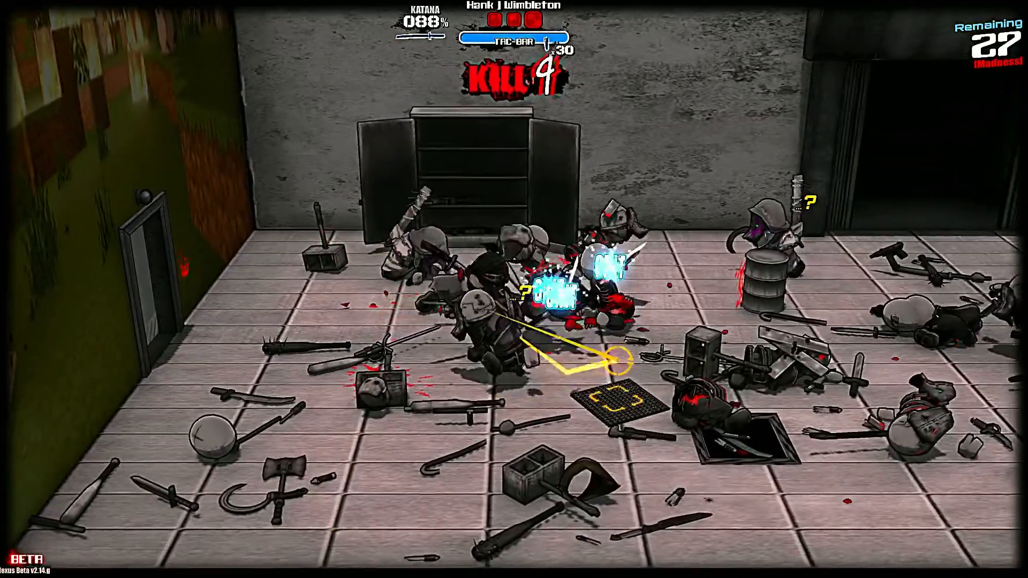
Step: Keep slashing the hooded attackers in front of the open cabinet with the katana
click(418, 403)
click(674, 208)
click(534, 270)
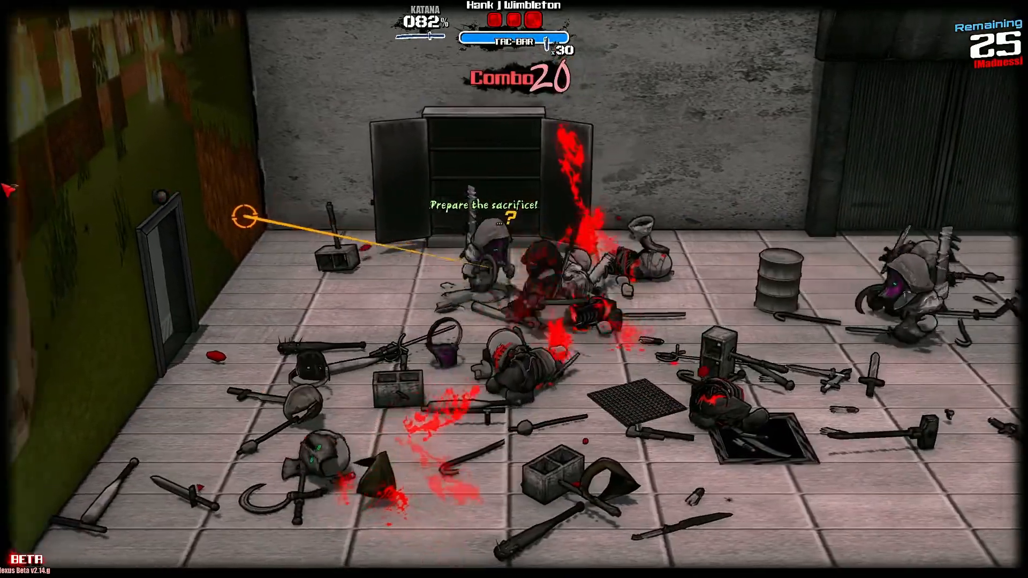
click(245, 216)
click(556, 281)
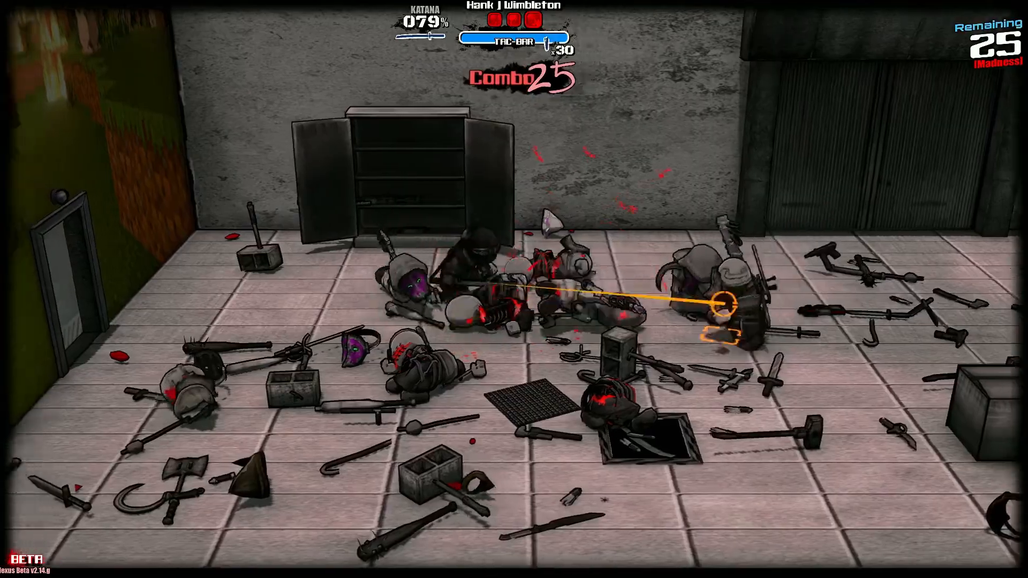
Step: Try to grab a weapon at the open cabinet and fend off the surrounding hooded enemies with the katana
key(a)
key(e)
key(q)
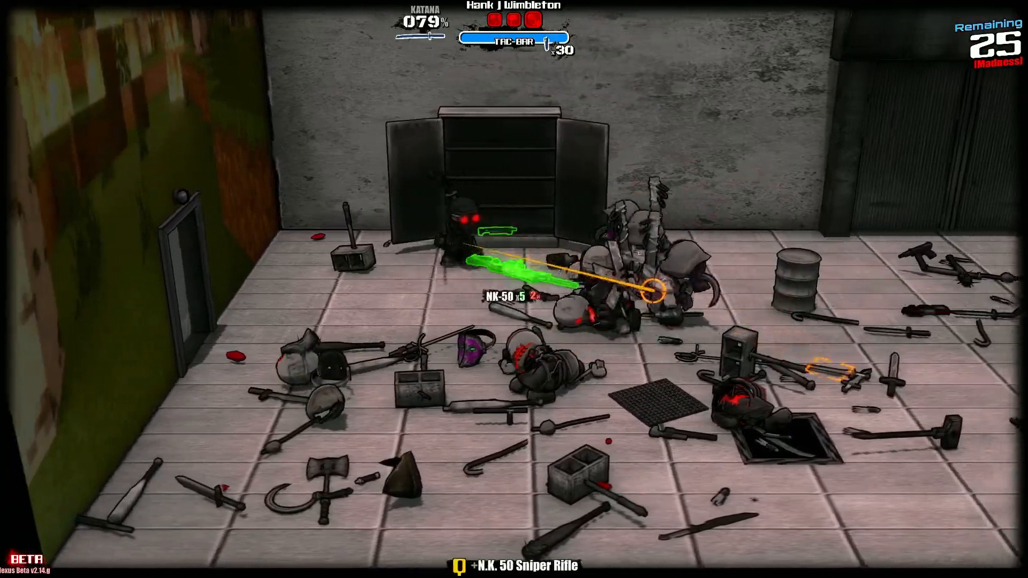
click(642, 280)
click(579, 224)
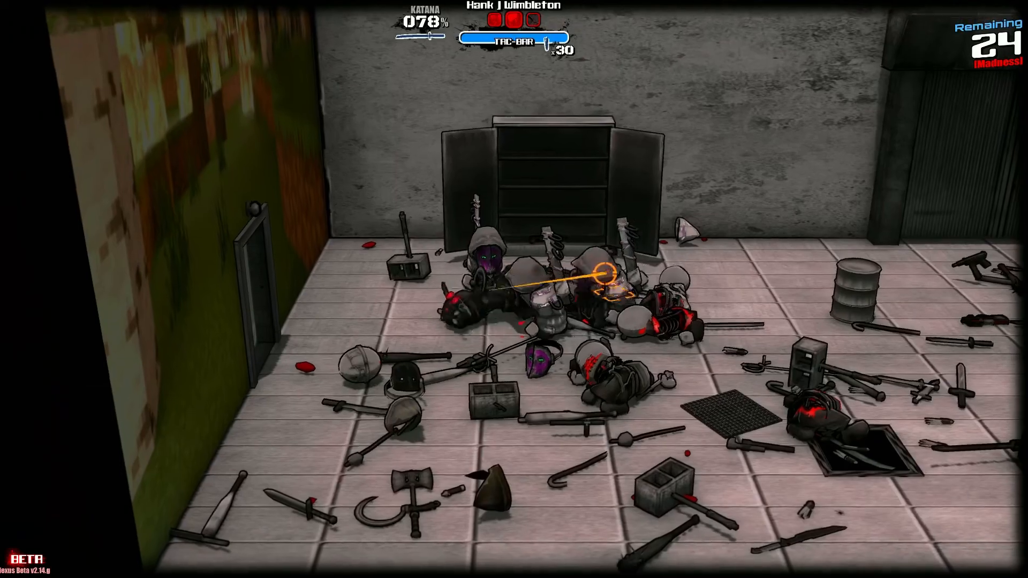
click(627, 268)
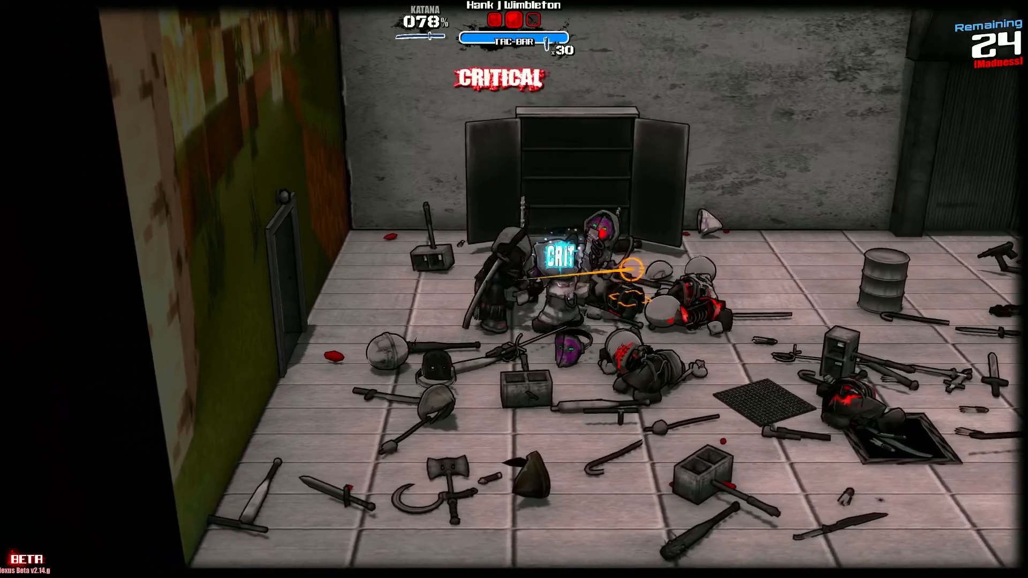
Step: Dodge away along the mural wall, strike the pursuers with the katana and dodge back toward the cabinet
key(space)
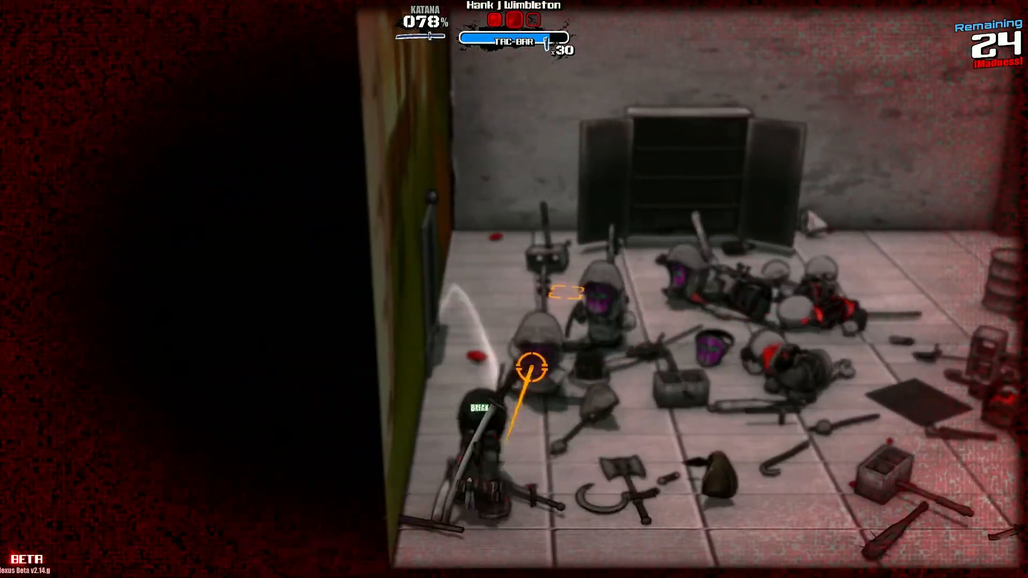
click(515, 247)
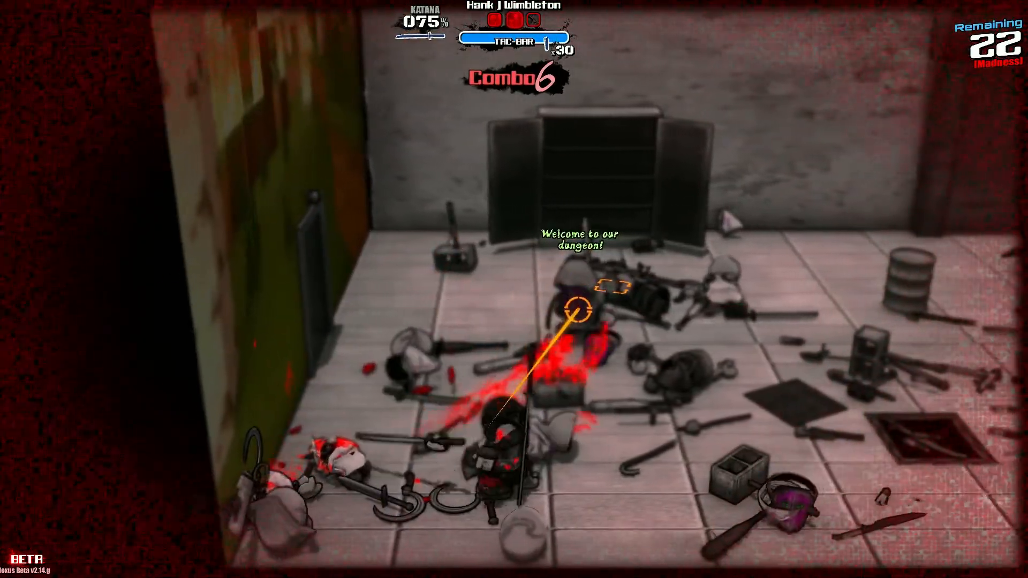
key(space)
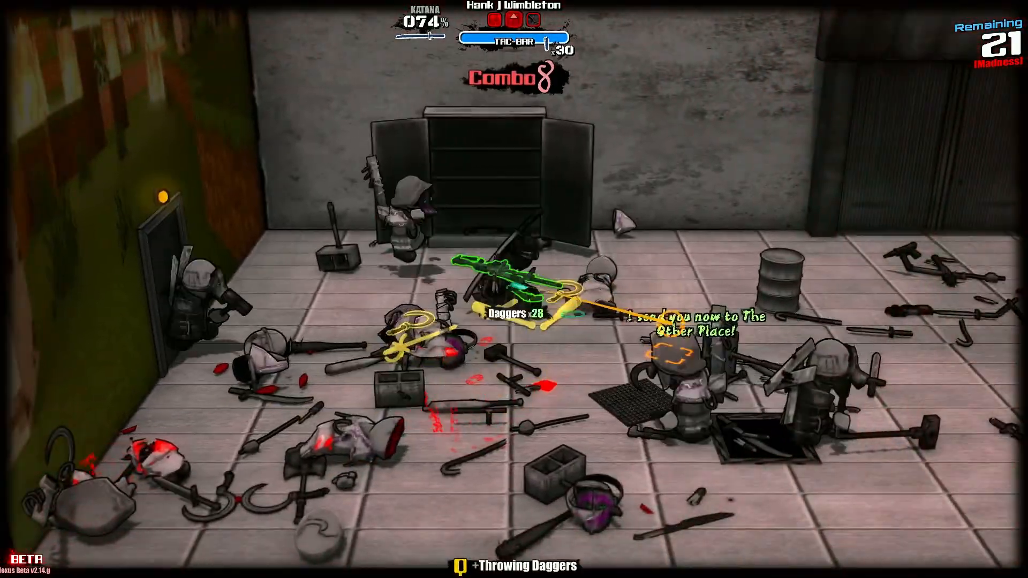
Step: Fire the BZN at the hooded enemies around the cabinet while moving to the mural wall and back to the hatch
mouse_move(835, 324)
mouse_down()
mouse_move(862, 331)
mouse_move(751, 332)
mouse_up()
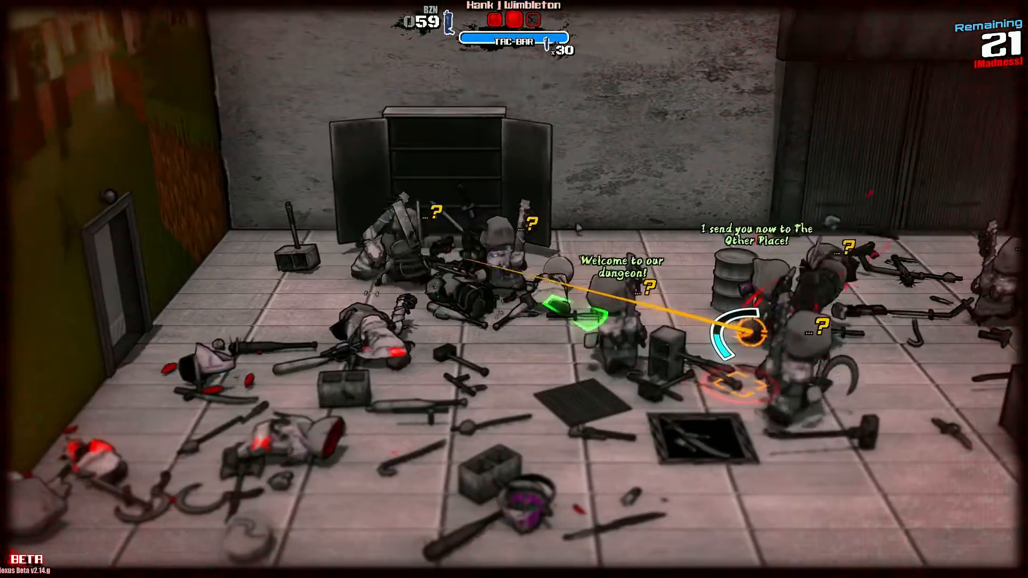
key(a)
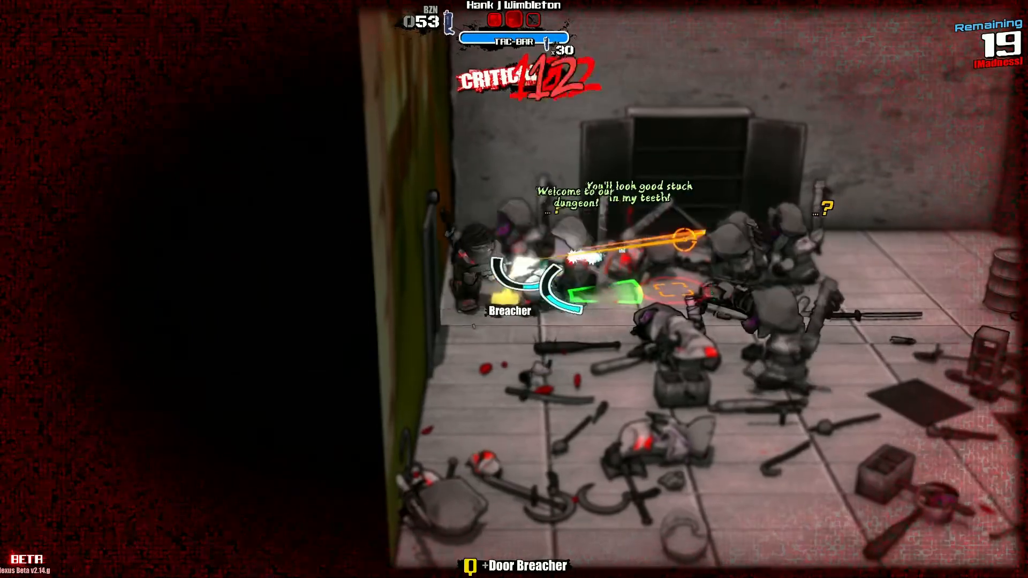
mouse_move(658, 236)
mouse_down()
mouse_move(477, 245)
mouse_move(640, 330)
mouse_move(543, 358)
mouse_move(619, 300)
mouse_up()
key(s)
key(d)
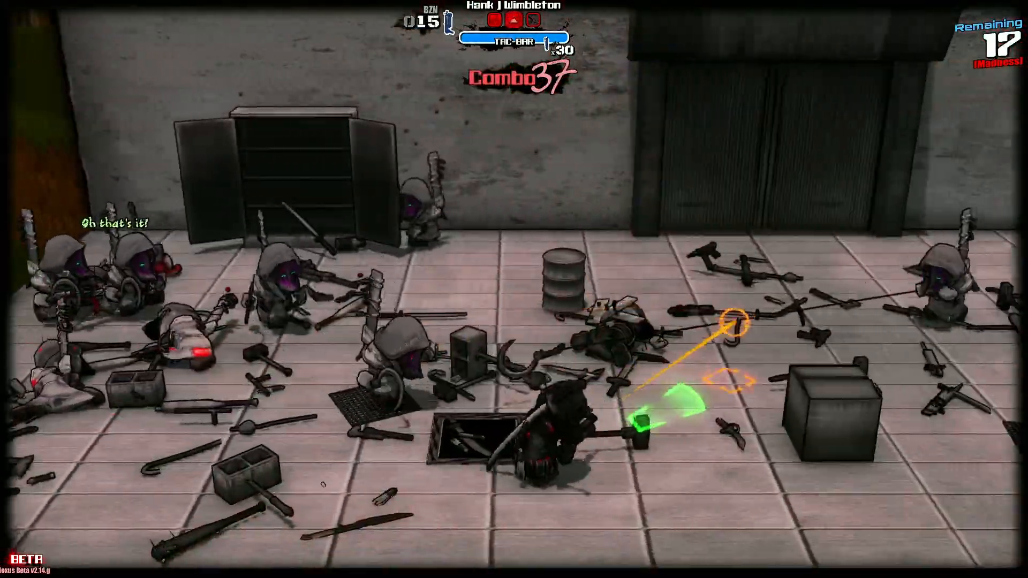
Step: Attack the hooded enemies beside the hatch, run across the room to the far hatch and dodge
mouse_move(423, 369)
mouse_down()
mouse_move(392, 373)
mouse_move(416, 351)
mouse_move(396, 361)
mouse_up()
key(d)
key(space)
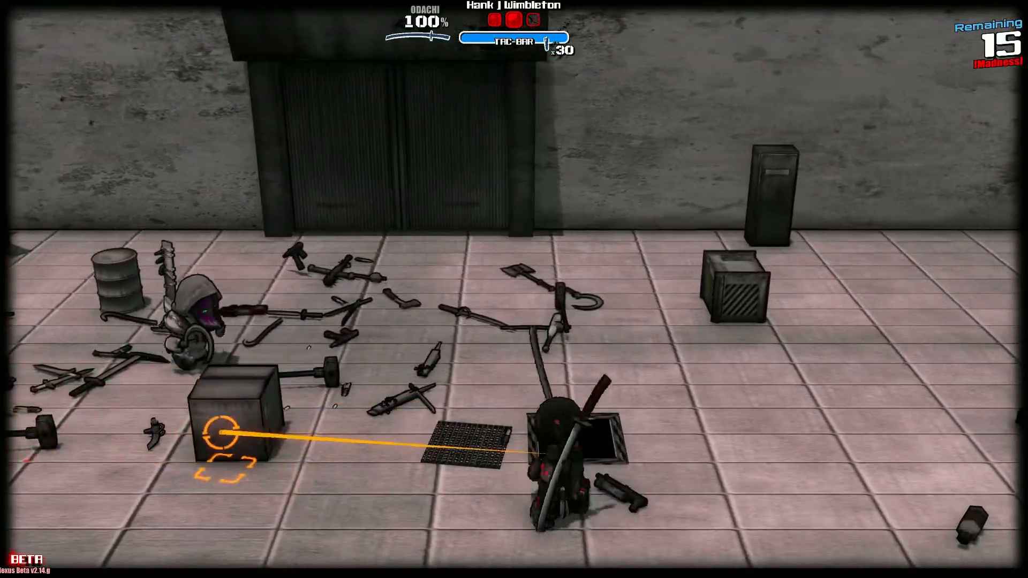
Step: Advance on the approaching hooded enemies and slash them with the Odachi between the far hatch and the metal crate
key(a)
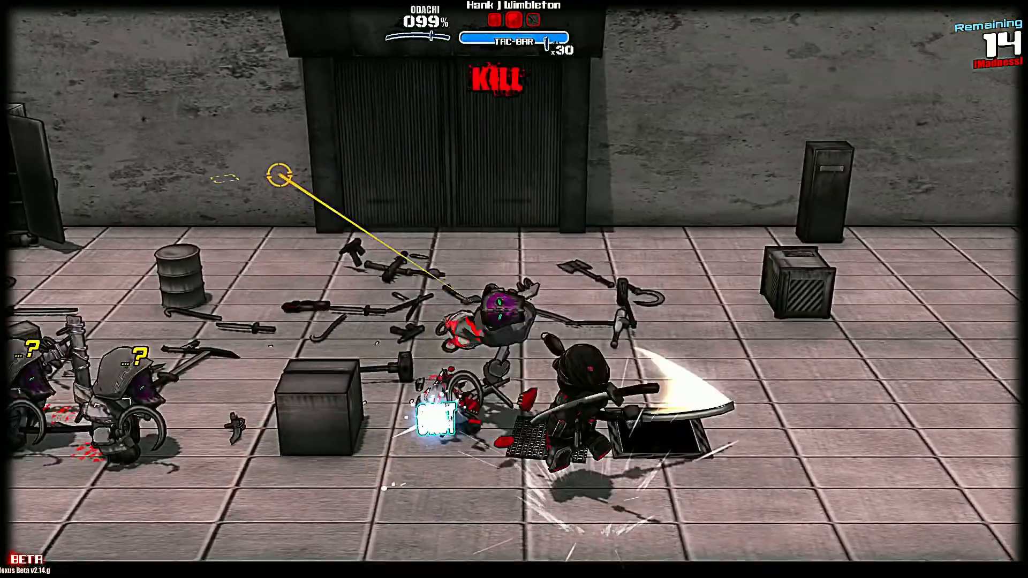
key(a)
click(466, 434)
click(481, 393)
click(287, 199)
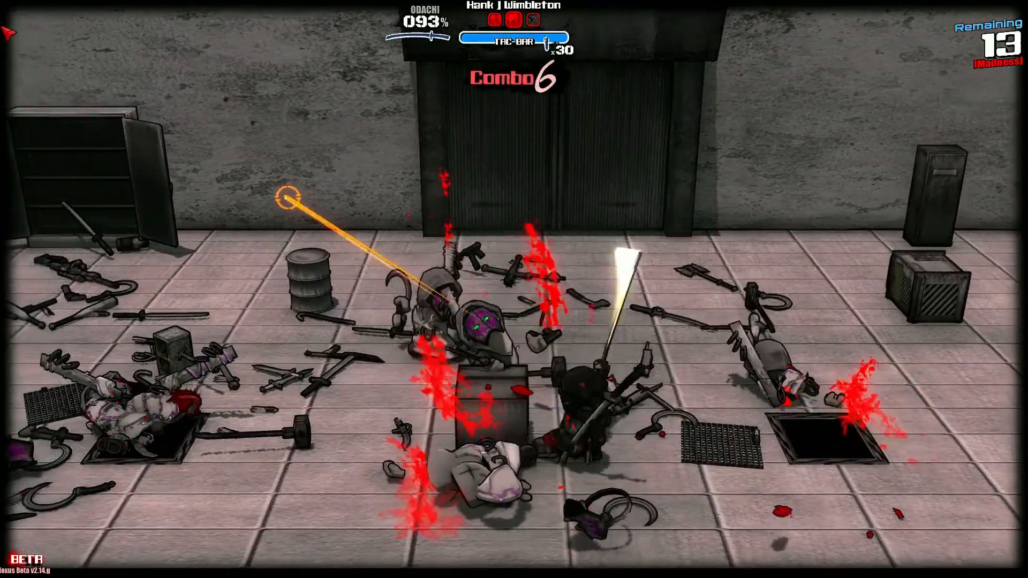
click(497, 370)
Step: Cut down the bandits behind the metal crate in front of the shutter gate with the Odachi
key(w)
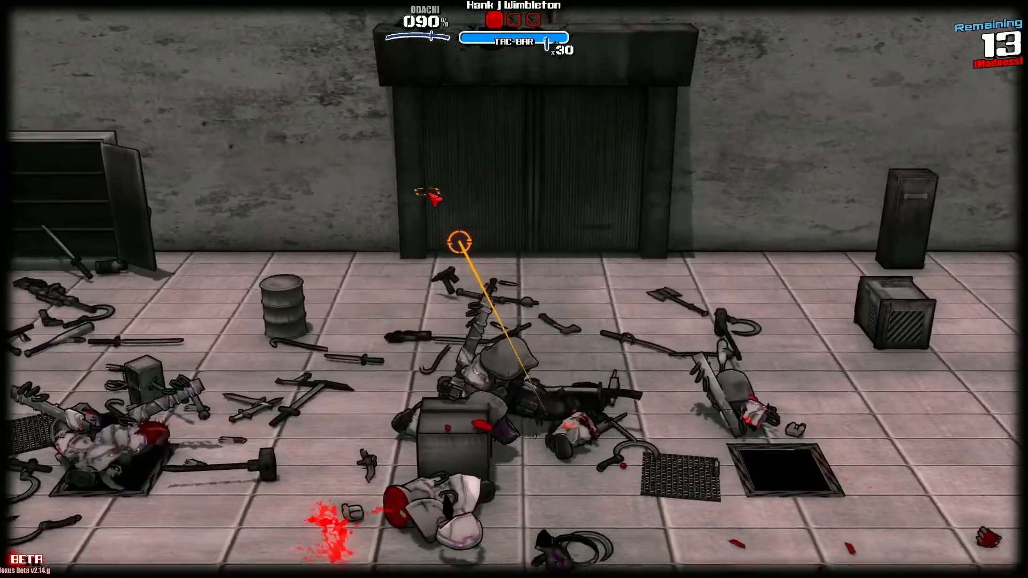
key(d)
click(481, 289)
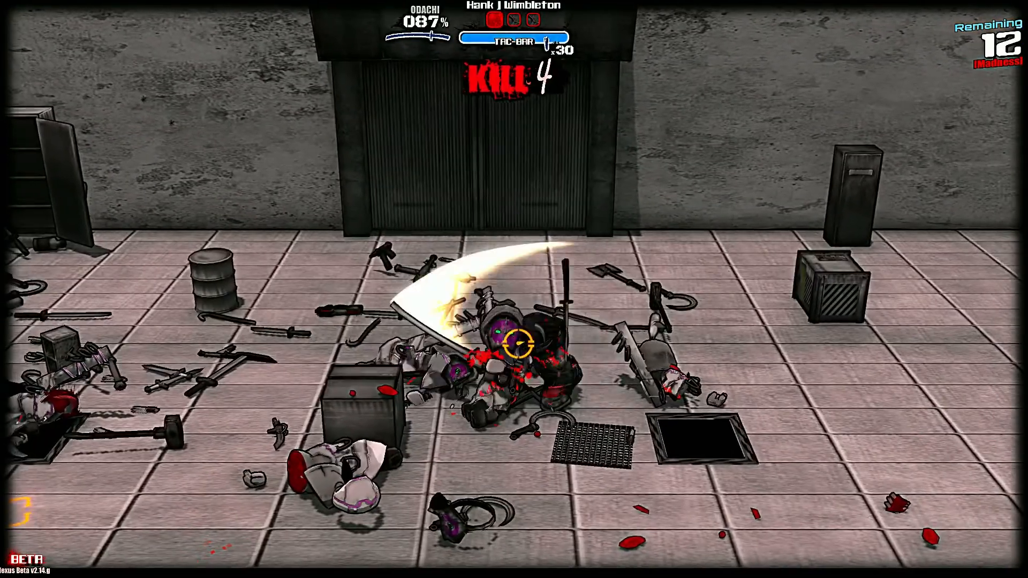
click(280, 385)
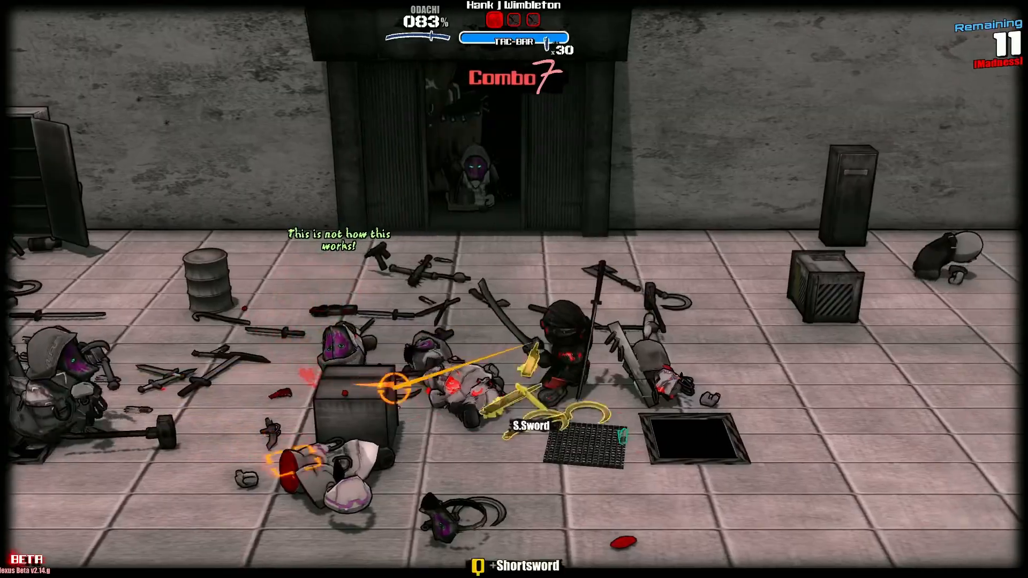
Step: Run to the striped crate and locker and slash the enemies there with the Odachi
key(d)
click(774, 320)
click(530, 307)
click(557, 200)
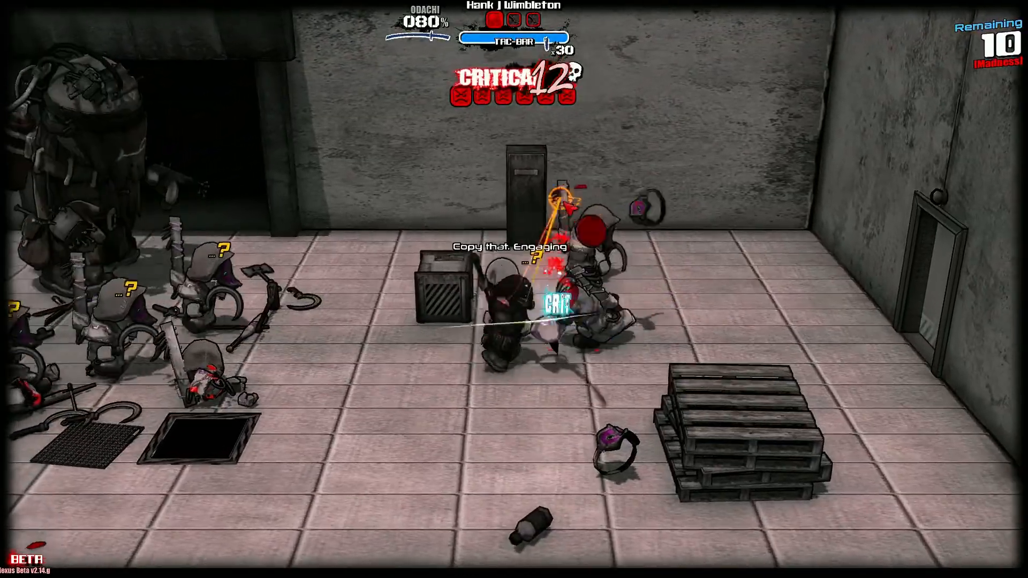
click(530, 307)
Step: Fall back behind the wooden pallets while slashing the pursuing hooded group with the Odachi
key(d)
click(407, 327)
click(558, 301)
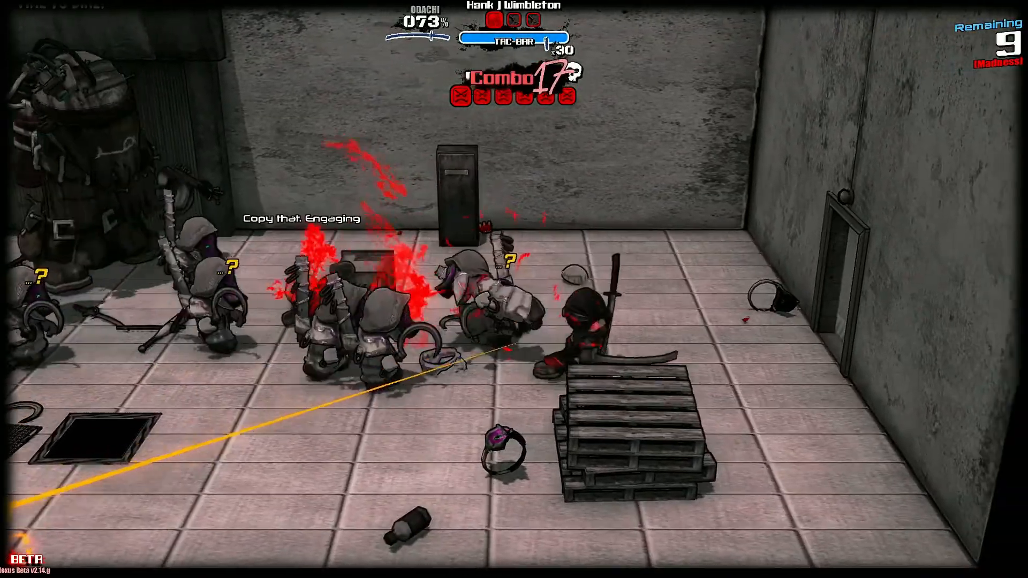
key(d)
click(541, 339)
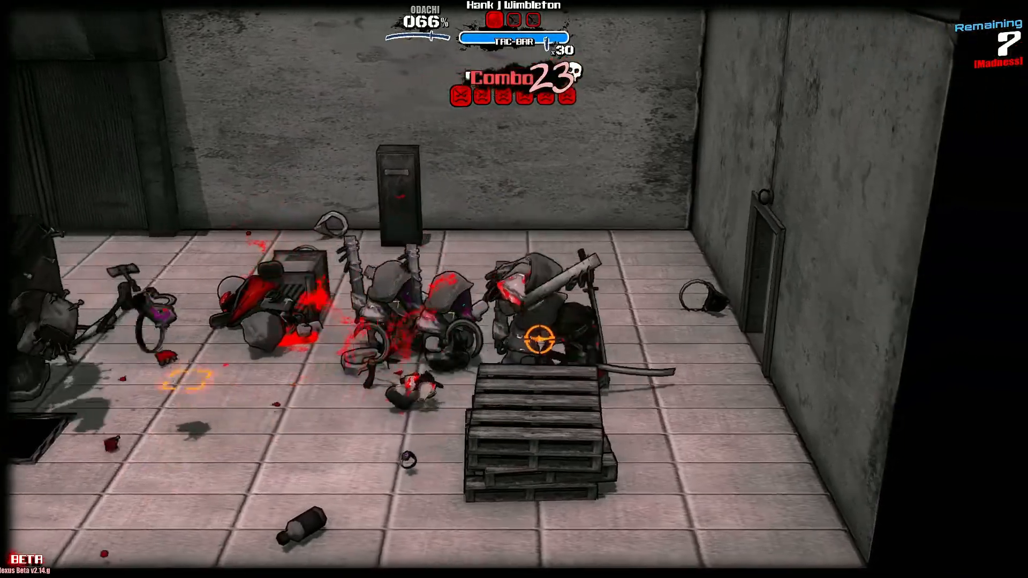
Step: Cut down the attackers between the pallets and the side door, and head back into the room
click(493, 328)
click(75, 305)
click(115, 397)
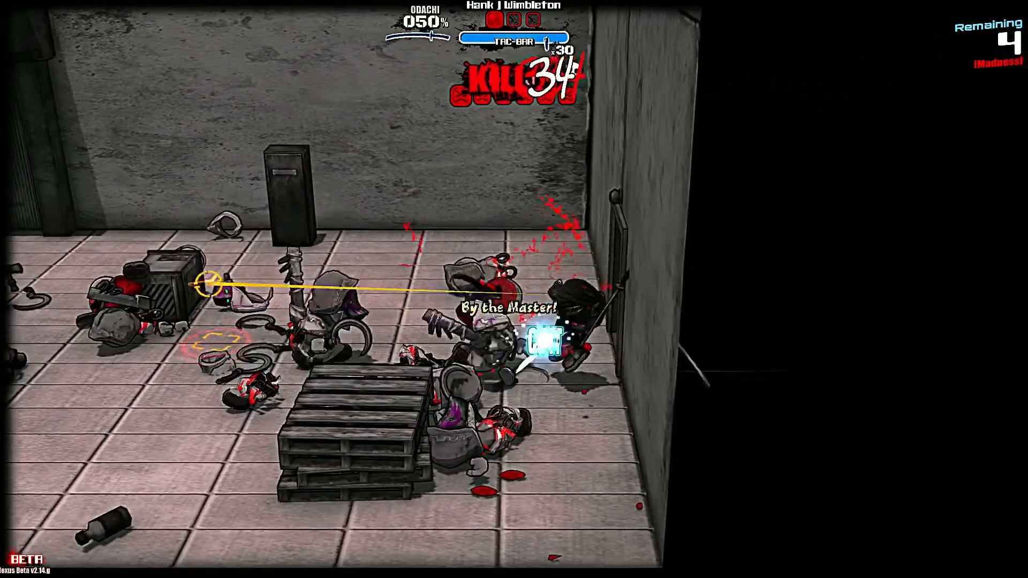
key(a)
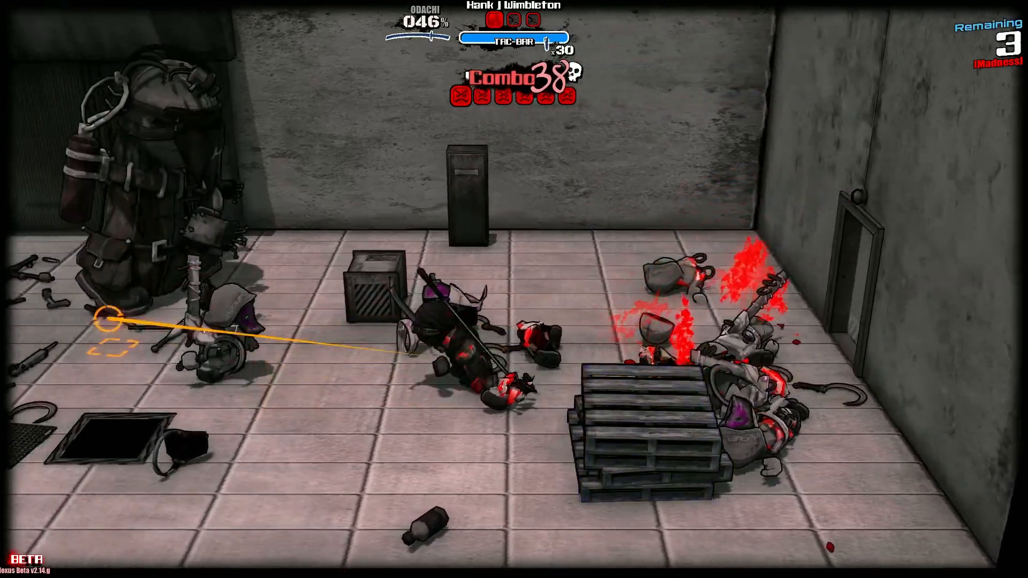
Step: Charge the hooded enemy near the hatch and strike it down with the Odachi
click(67, 371)
key(a)
click(75, 391)
click(122, 363)
key(s)
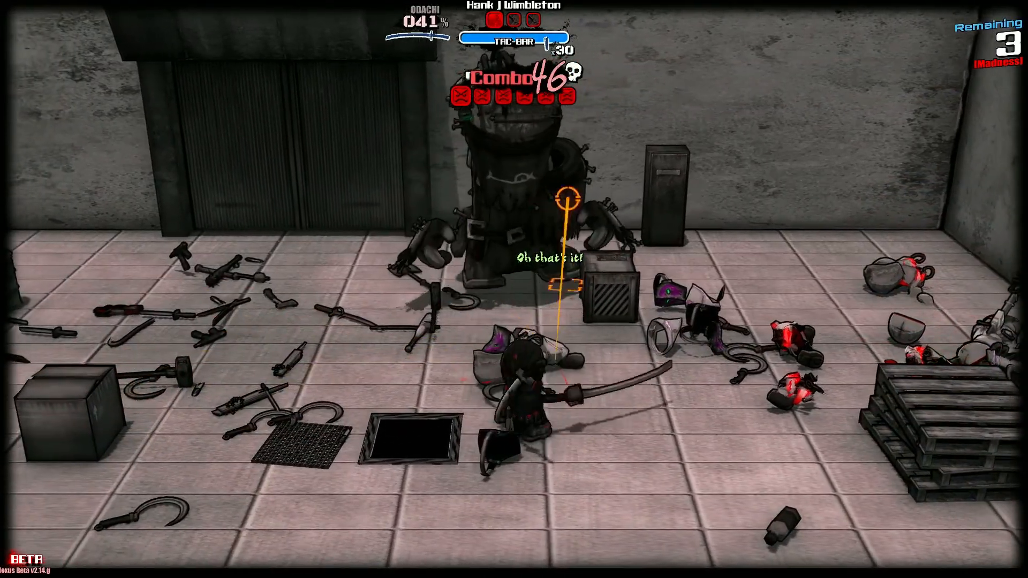
Step: Slash at the Mag Bandit and the hooded enemy beside the hatch while backing away to the metal crate
click(620, 308)
key(a)
click(647, 291)
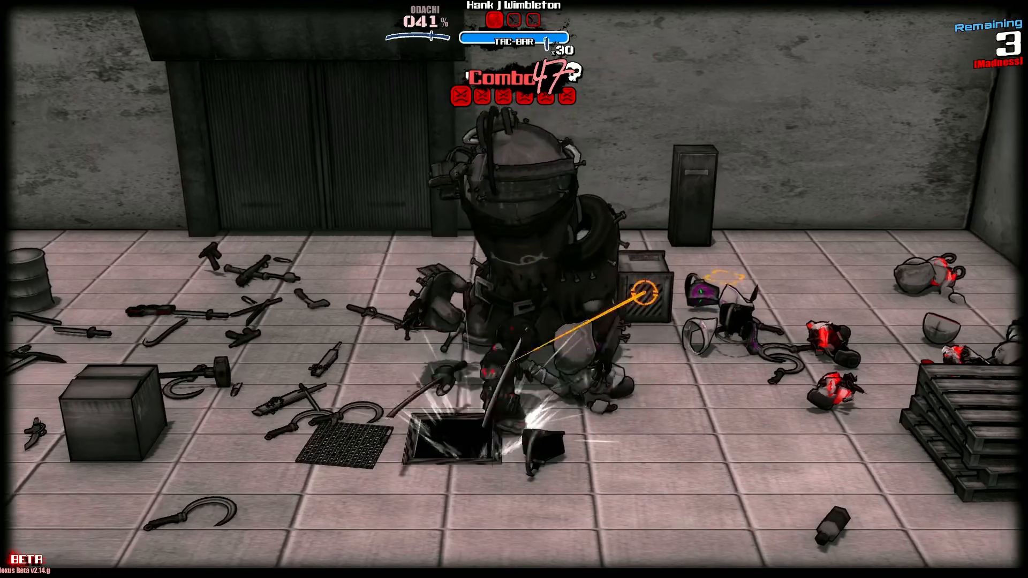
click(707, 262)
key(a)
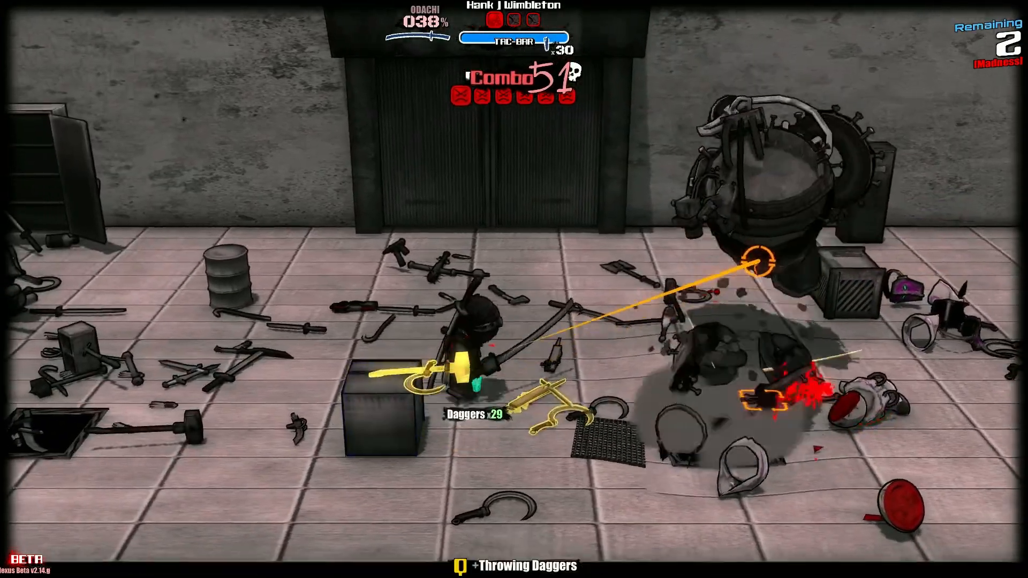
Step: Strike at the Mag Bandit, retreat past the barrel and kill the armoured enemy near the open cabinet
key(d)
click(610, 292)
click(554, 298)
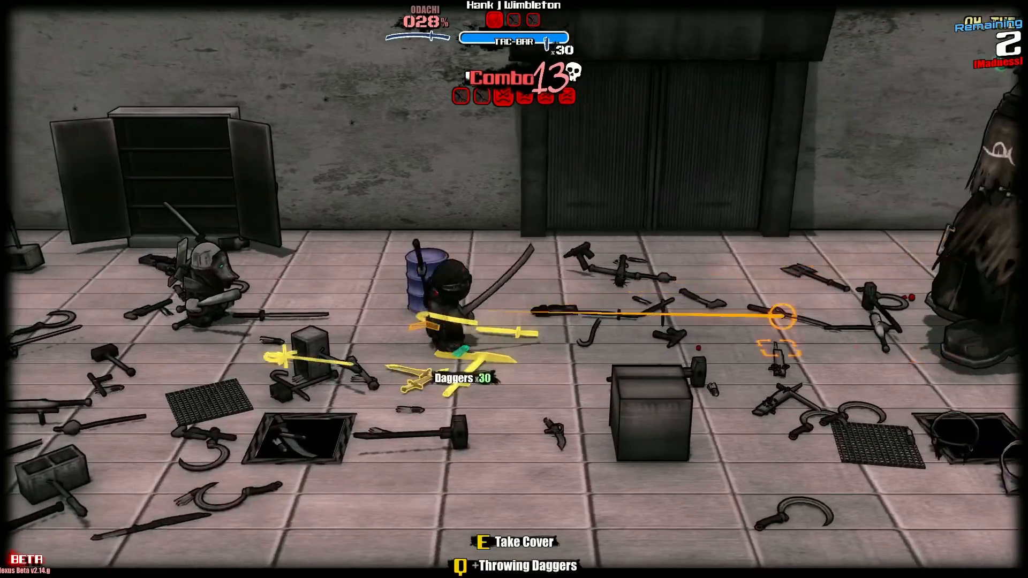
key(a)
click(254, 217)
click(253, 216)
key(d)
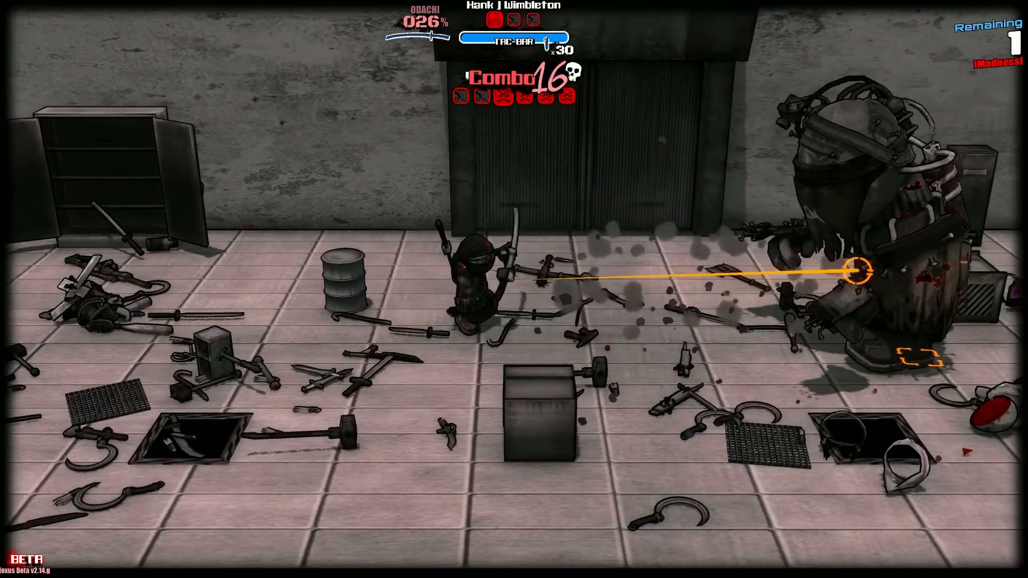
Step: Circle the Mag Bandit in front of the shutter gate and strike it repeatedly with the Odachi
click(854, 271)
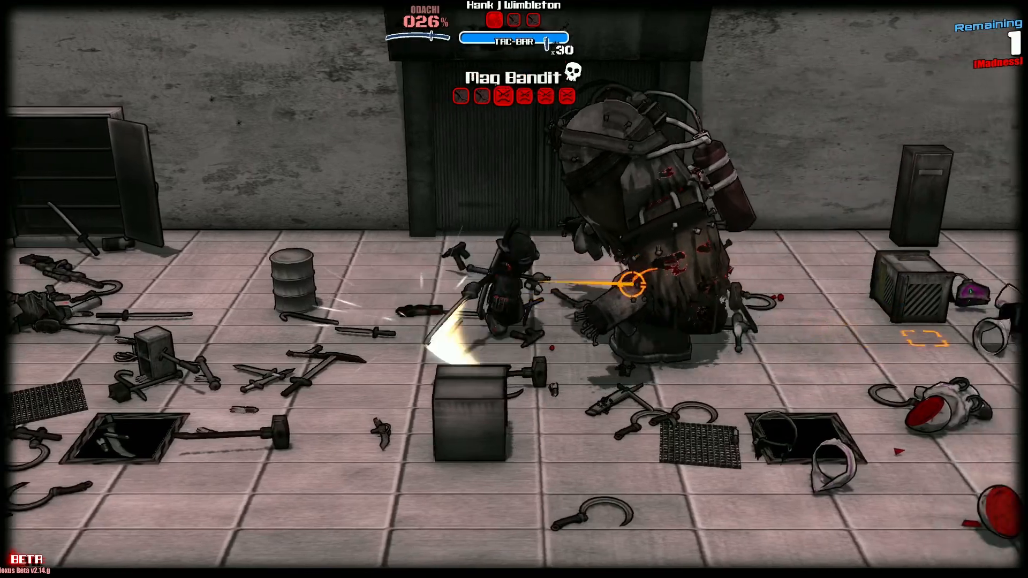
key(a)
key(d)
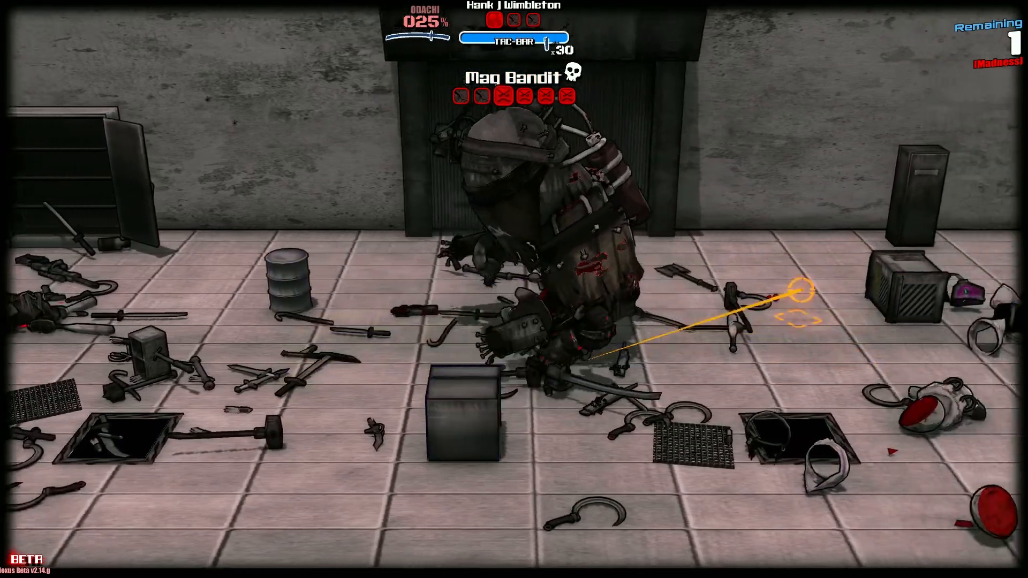
click(191, 148)
click(501, 302)
click(474, 303)
click(460, 301)
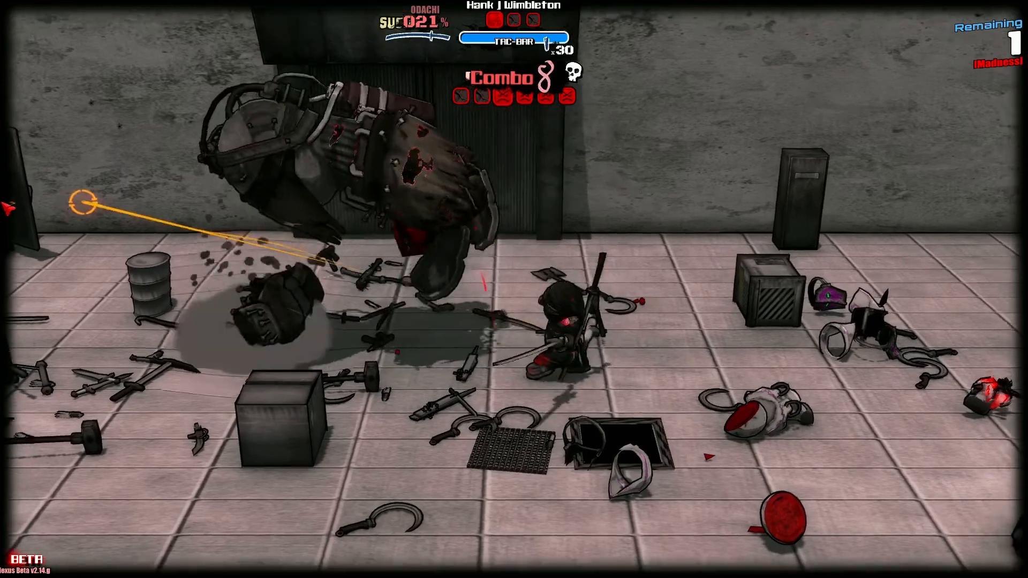
Step: Keep slashing the Mag Bandit by the shutter gate and dodge away past the metal crate
click(495, 290)
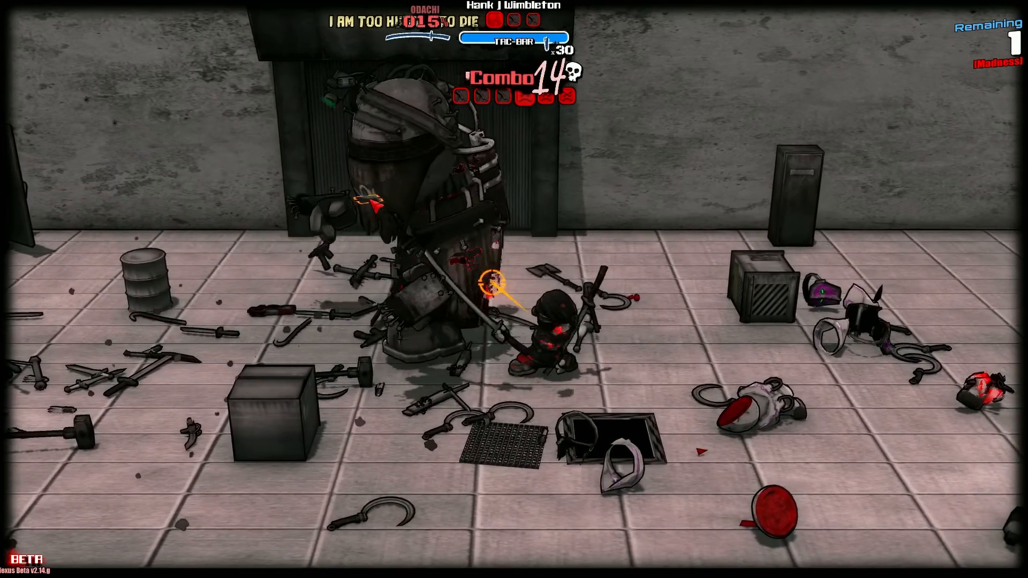
click(394, 199)
click(404, 203)
click(409, 203)
key(a)
key(s)
key(space)
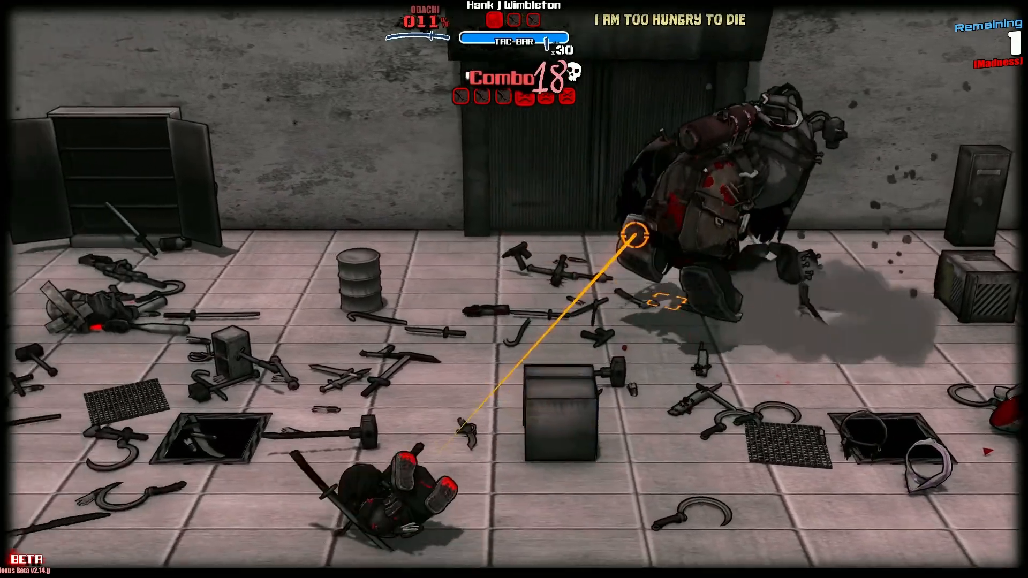
Step: Close in on the Mag Bandit again and slash it behind the metal crate
key(w)
key(d)
click(658, 281)
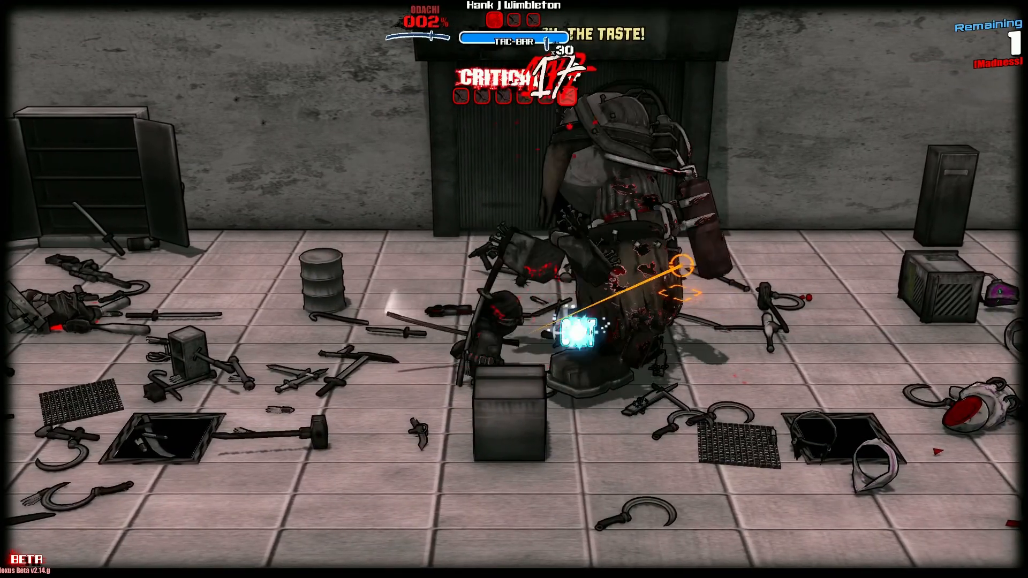
Step: Retreat to the open cabinet and fire the NK-50 at the Mag Bandit
key(a)
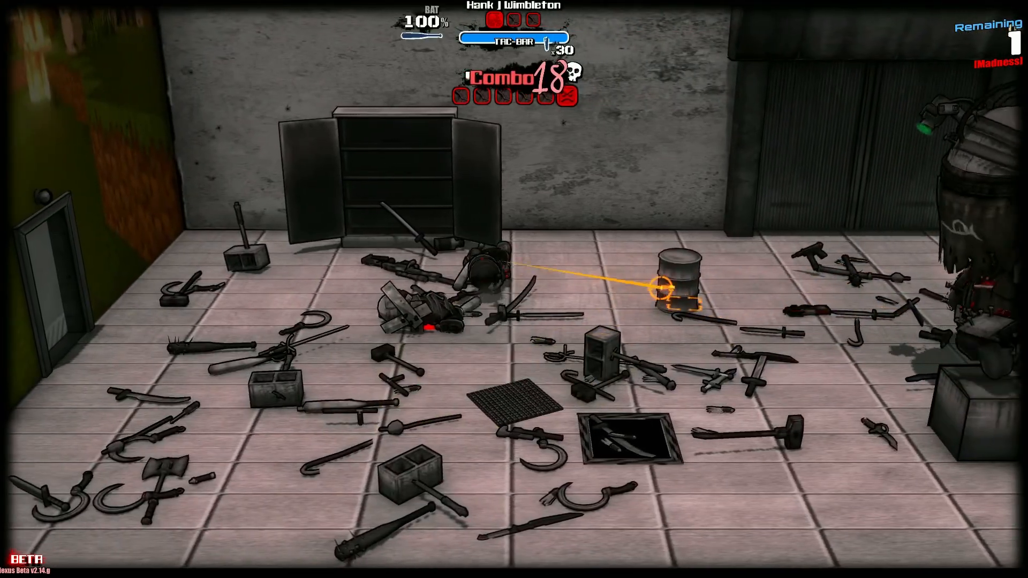
key(a)
key(s)
key(d)
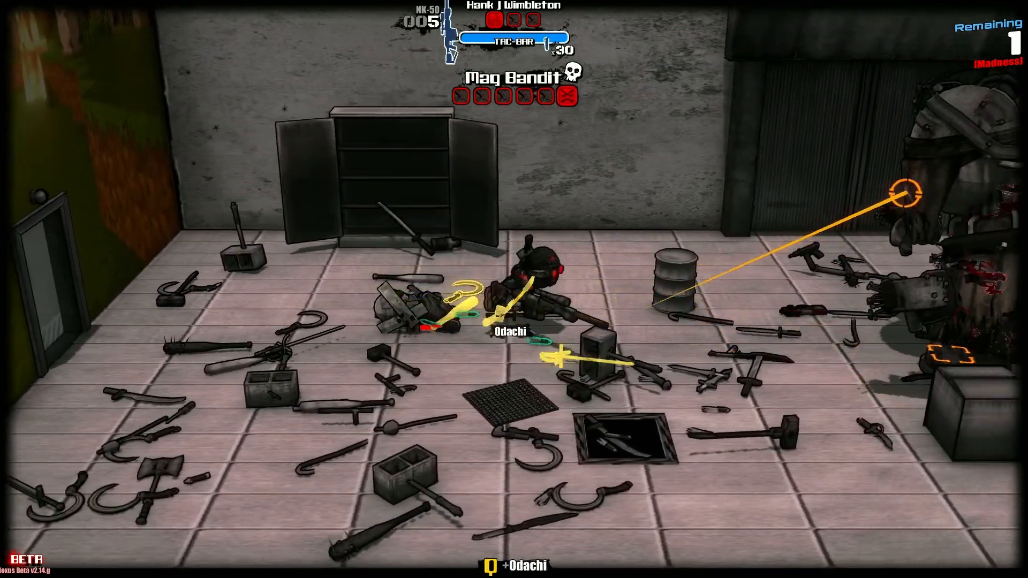
click(780, 225)
Step: Swap to the fresh Odachi and slash the Mag Bandit near the cabinet
key(a)
key(e)
key(d)
click(643, 307)
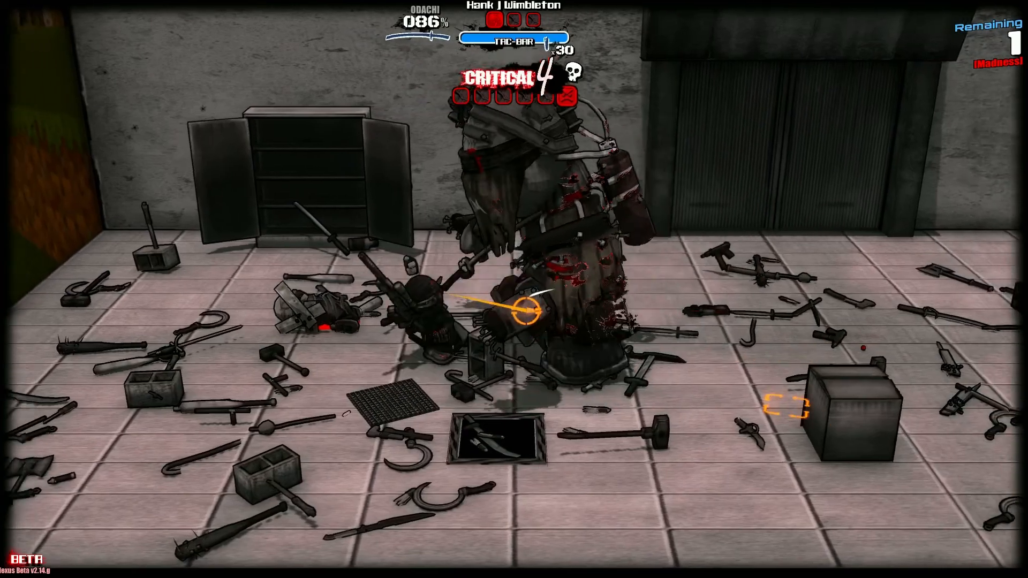
click(535, 309)
Step: Back away toward the mural wall, swap to the NK-50 and shoot the Mag Bandit
key(a)
click(605, 295)
key(e)
key(a)
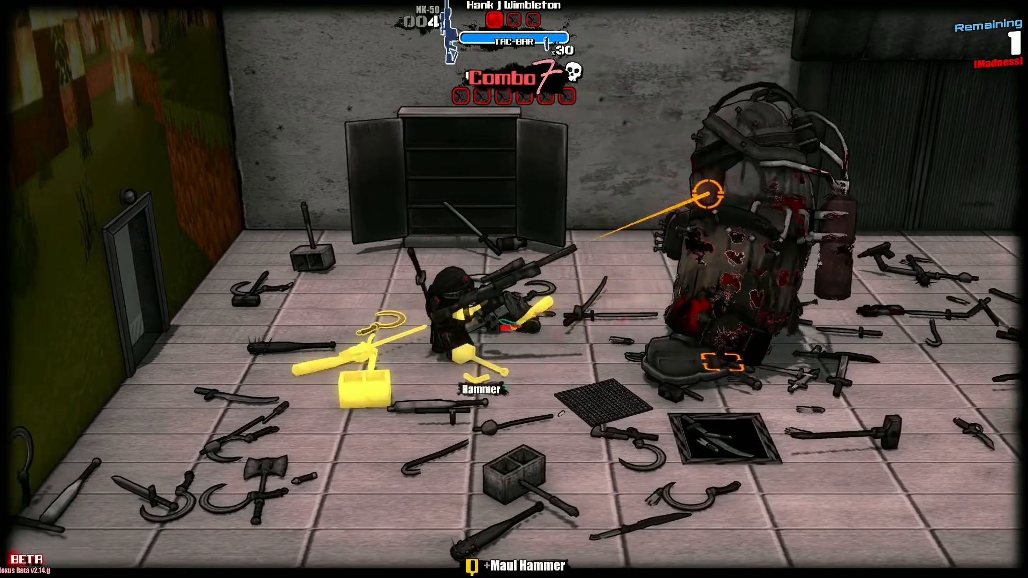
click(709, 194)
Step: Swap back to the Odachi, finish off the Mag Bandit in front of the cabinet and move clear
key(e)
key(d)
click(611, 307)
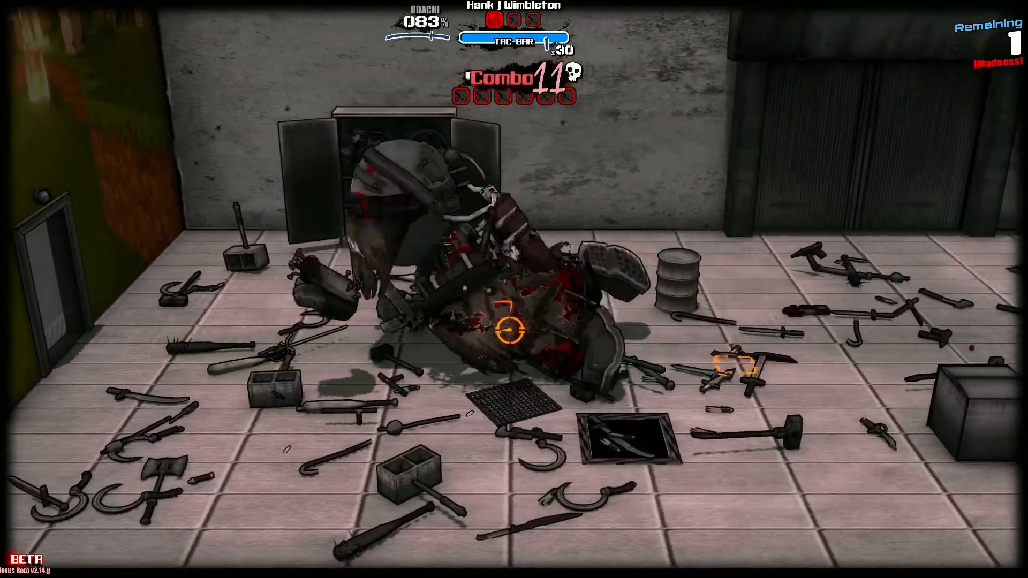
key(a)
key(d)
key(d)
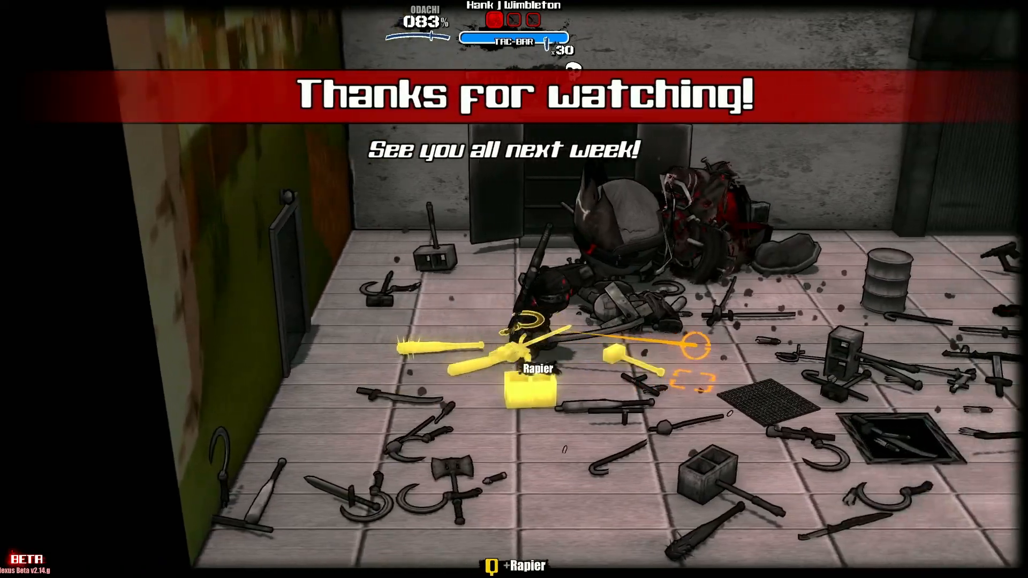